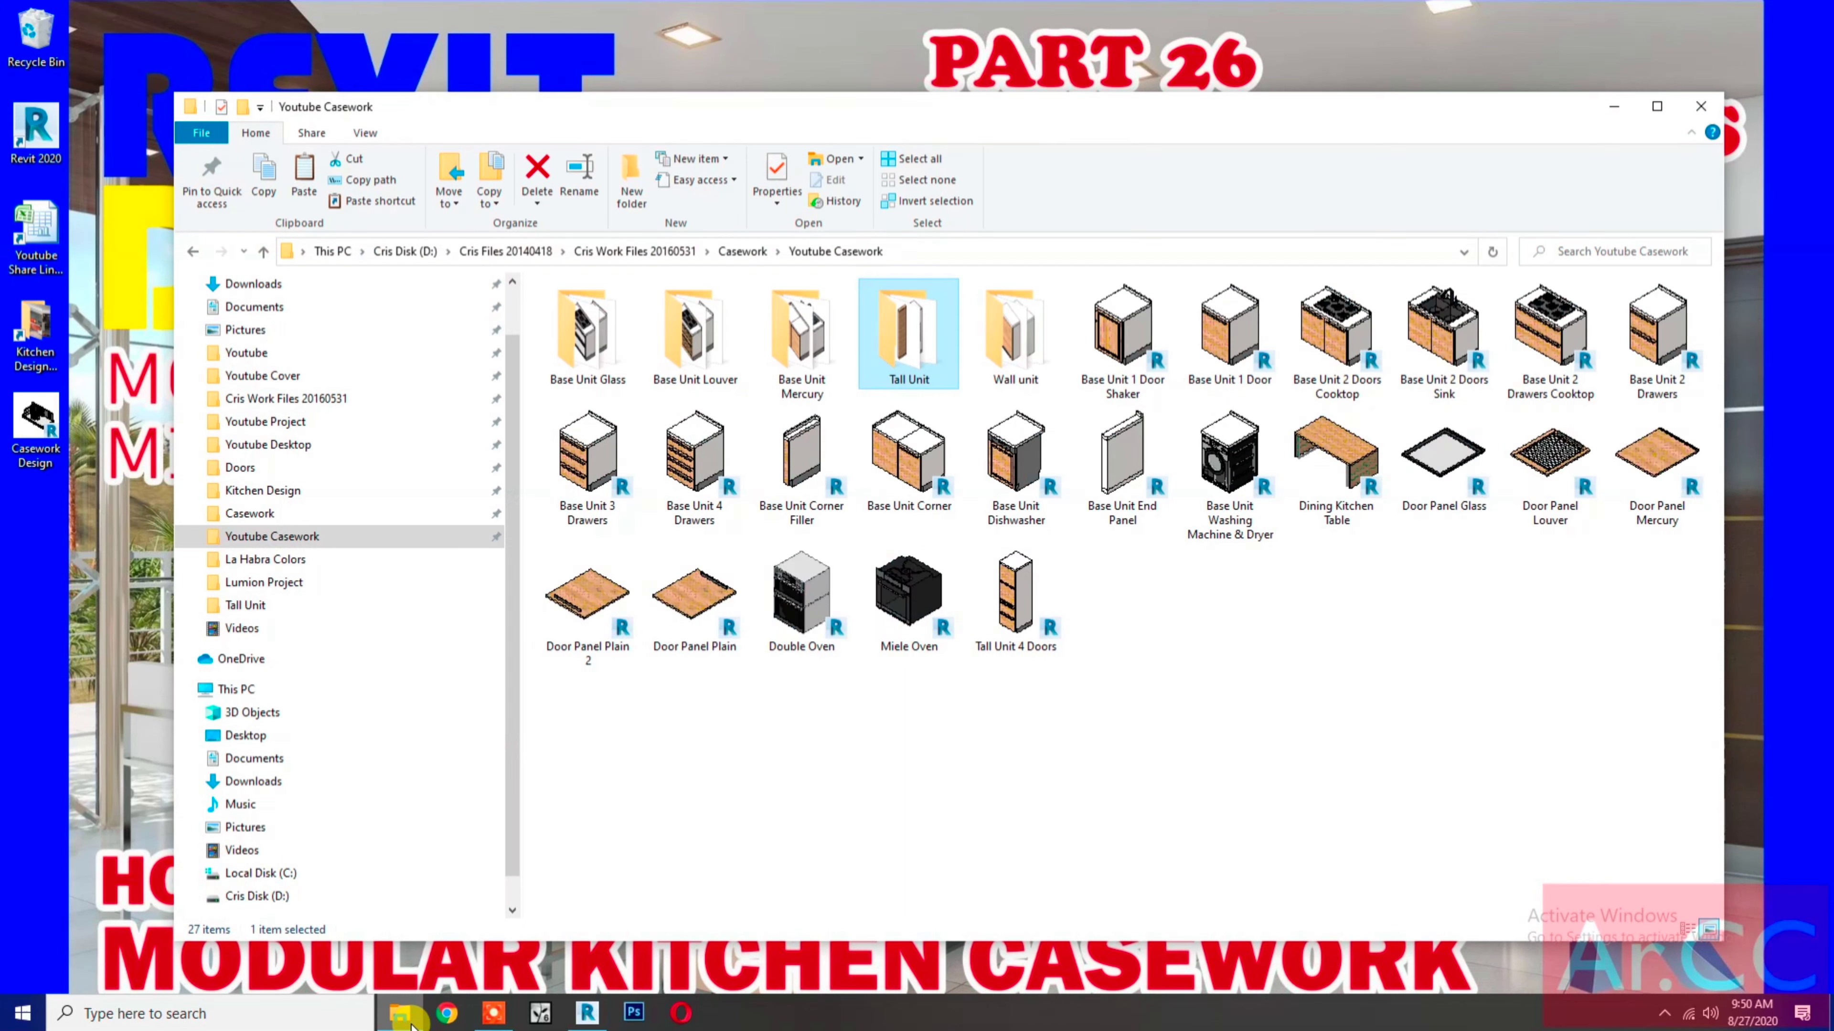
Step: Duplicate the Tall Unit 4 Doors family file within the Youtube Casework folder
click(1025, 627)
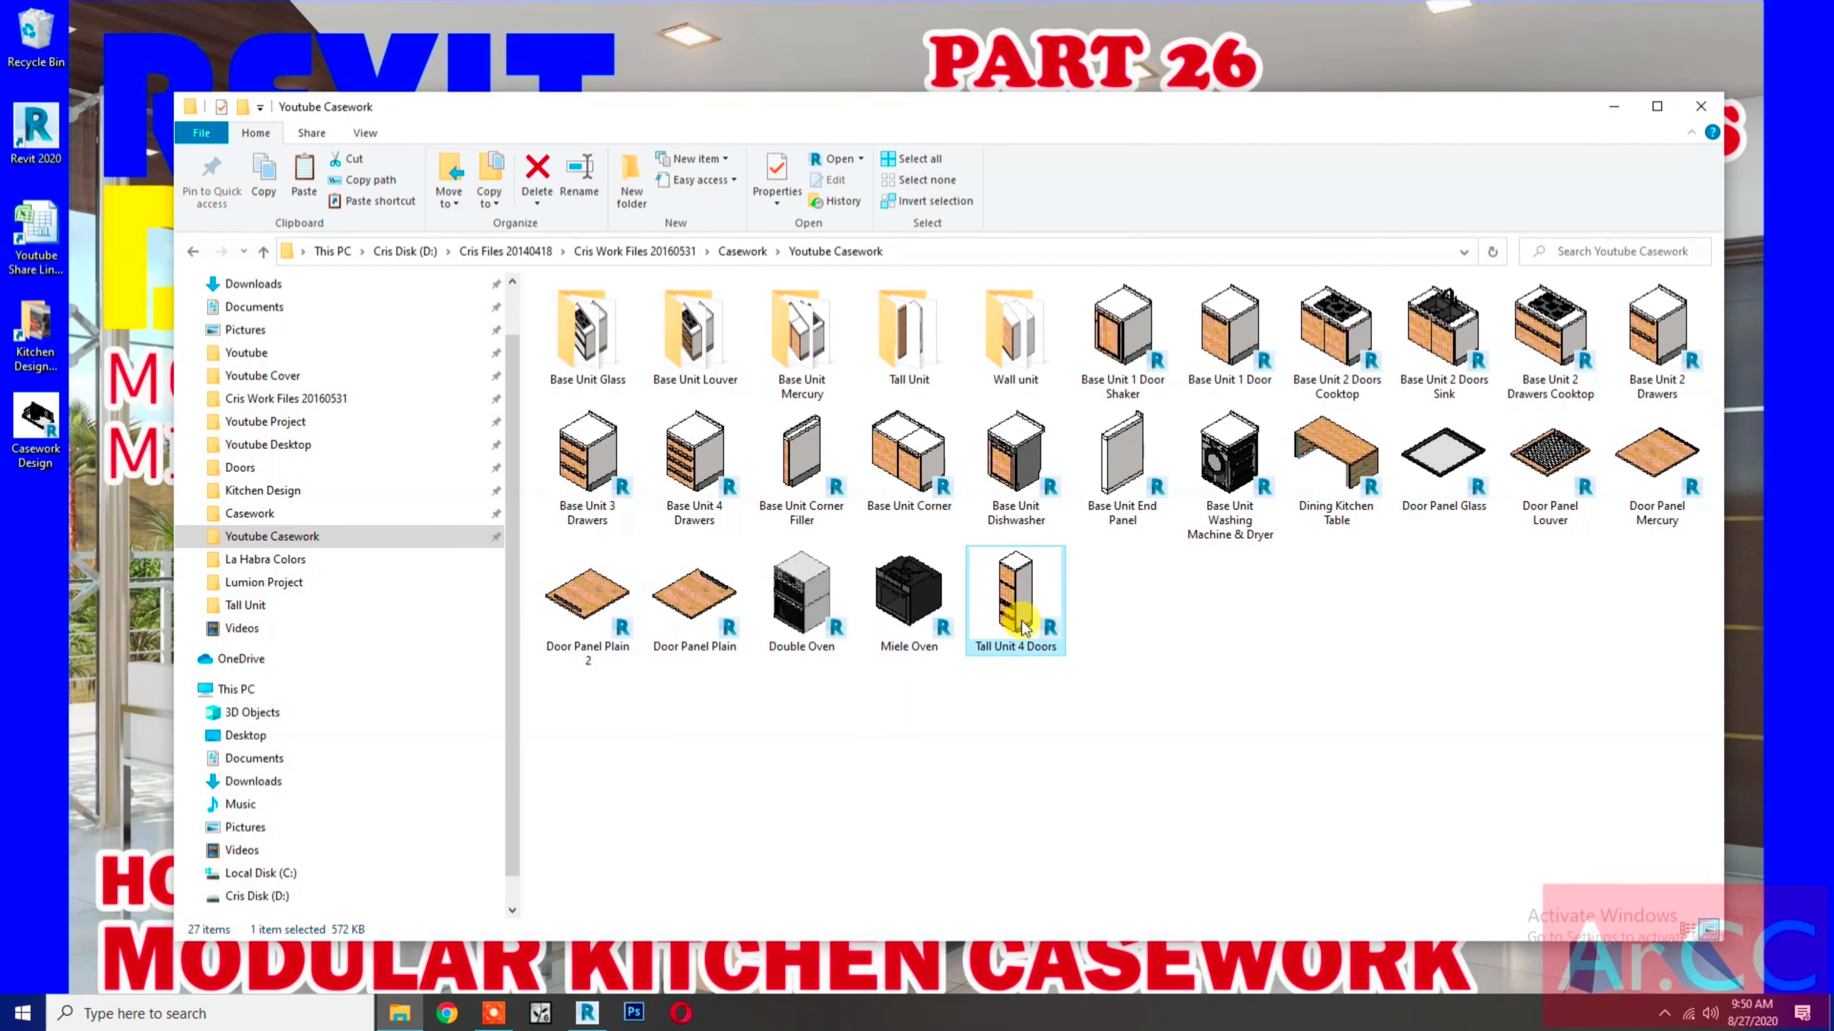
right_click(1026, 627)
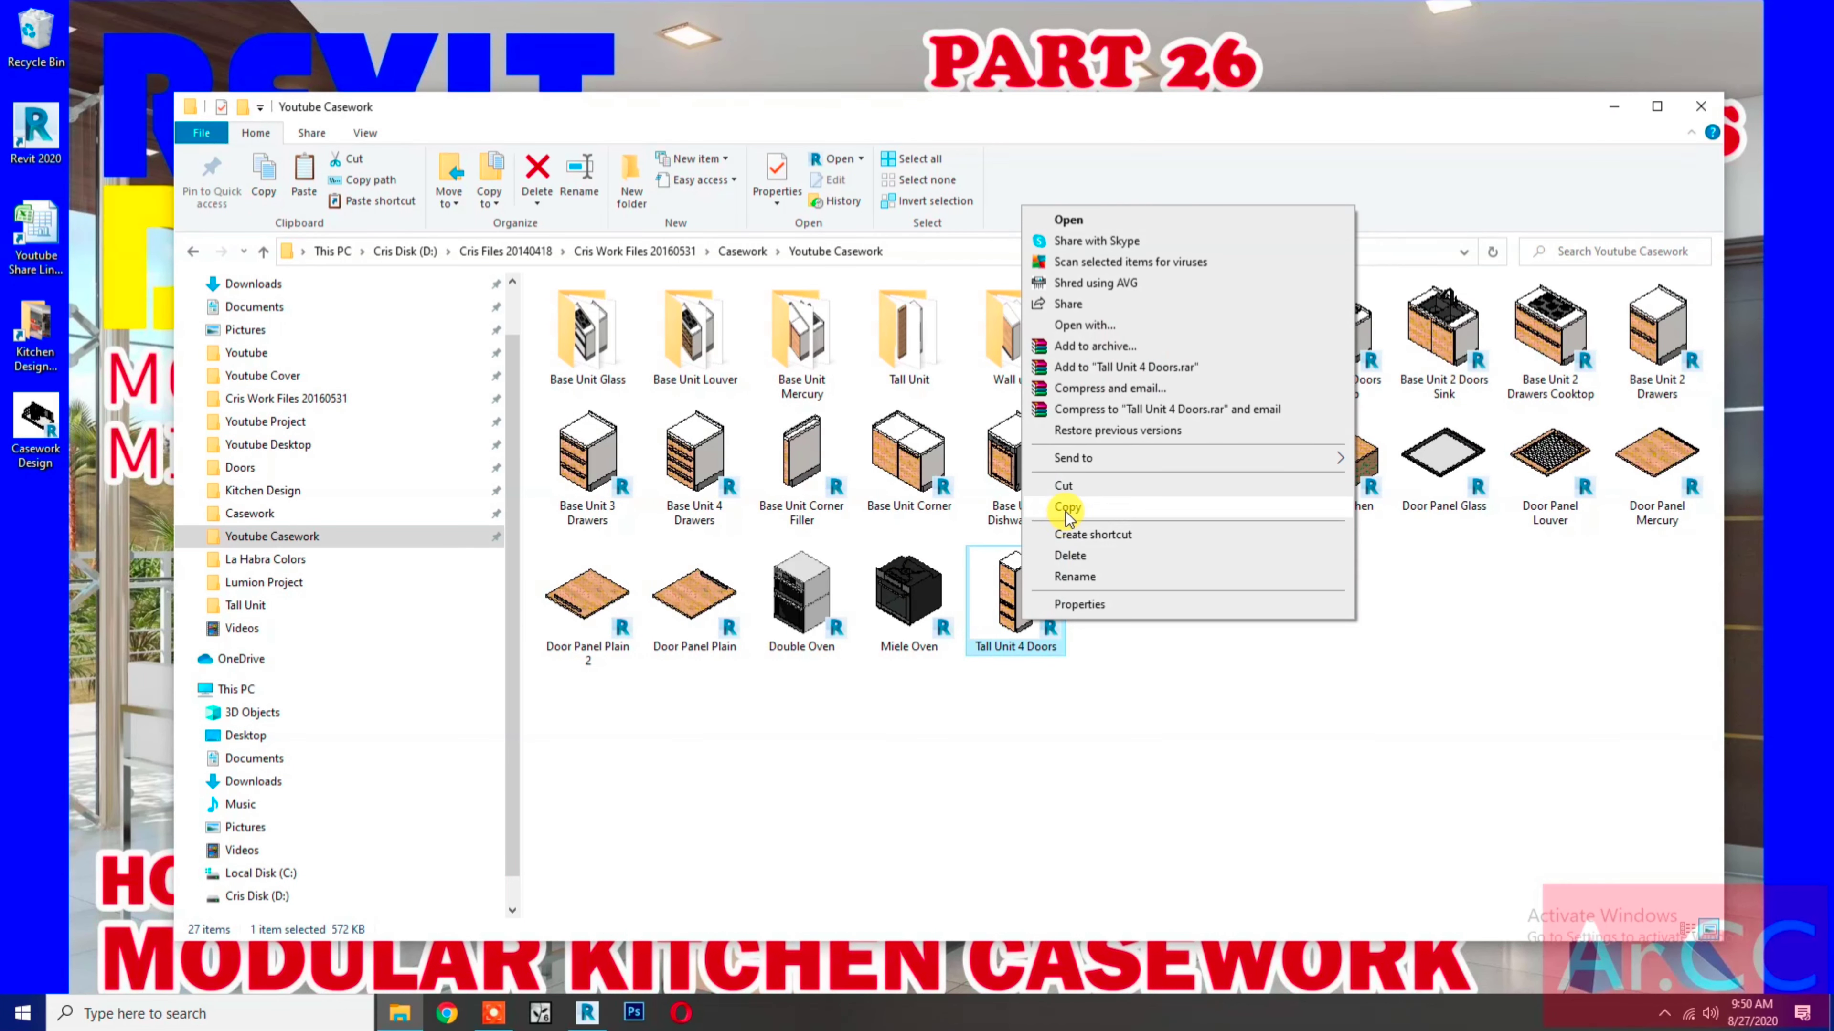
click(1035, 721)
click(1030, 758)
right_click(1030, 758)
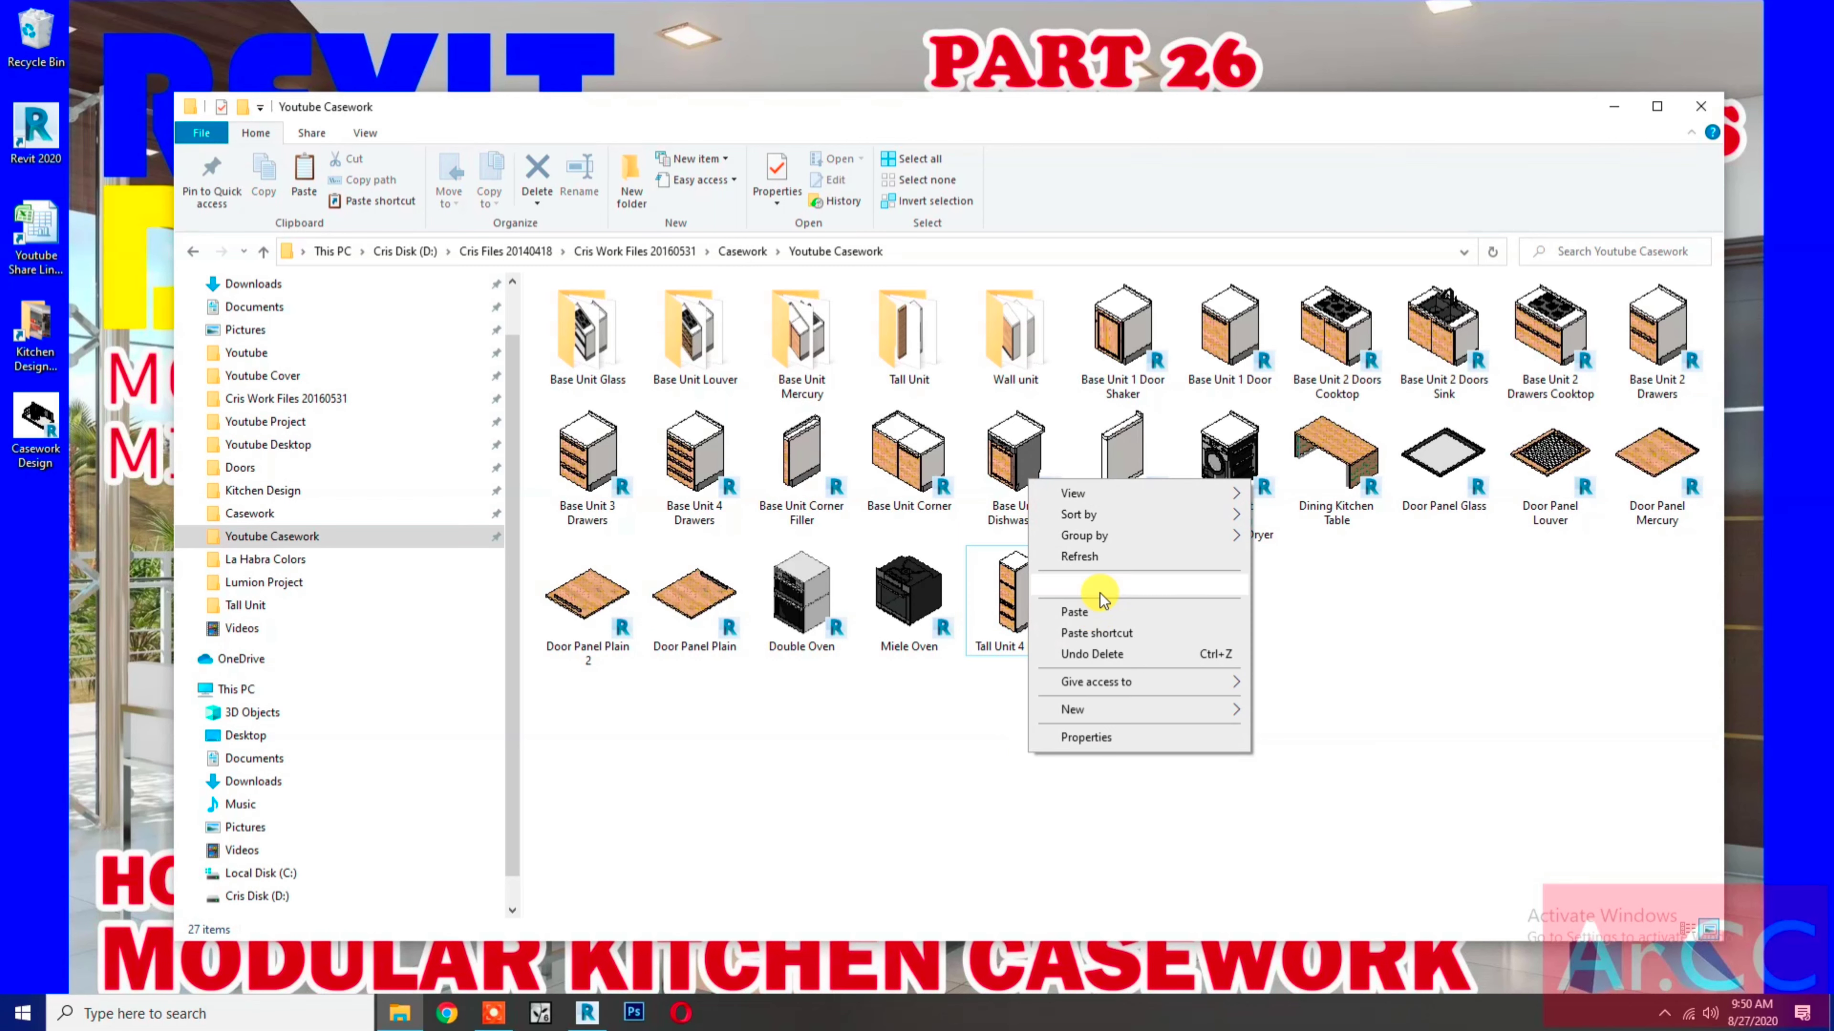
click(1083, 611)
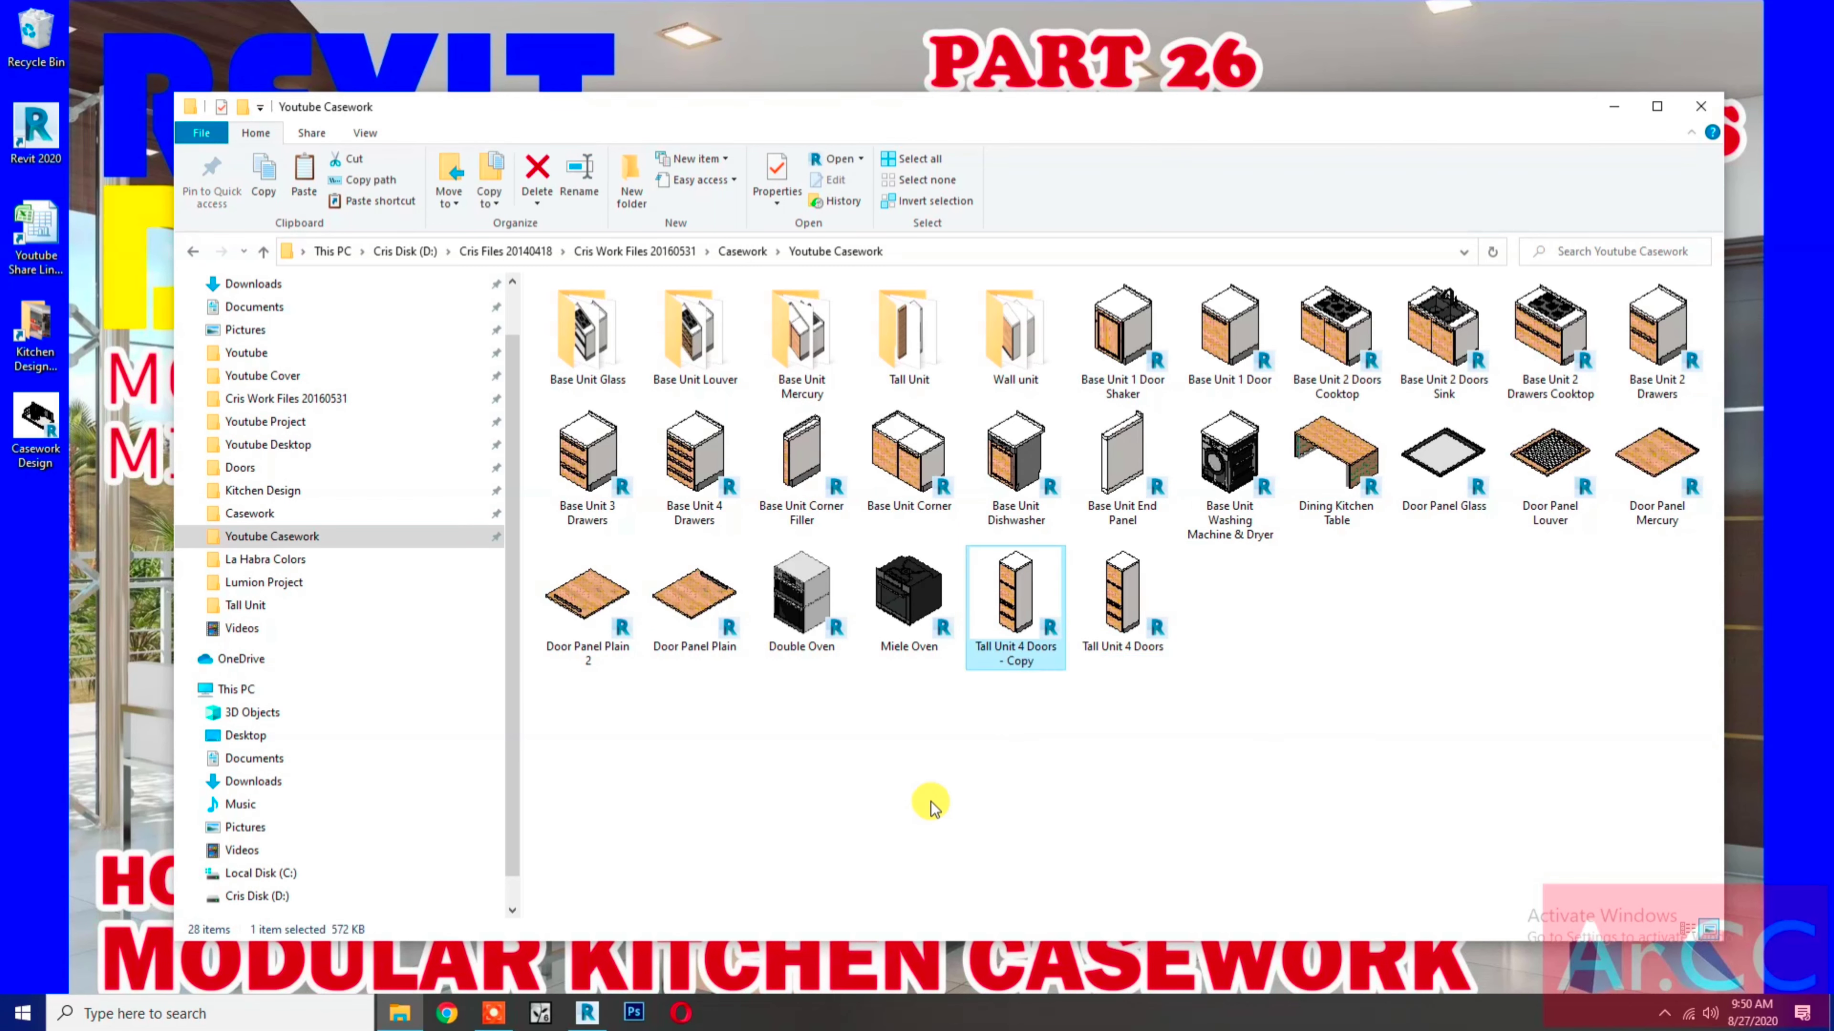
Step: Rename the copied family file to Tall Unit 2 Doors - Double Oven
click(1034, 661)
click(1034, 662)
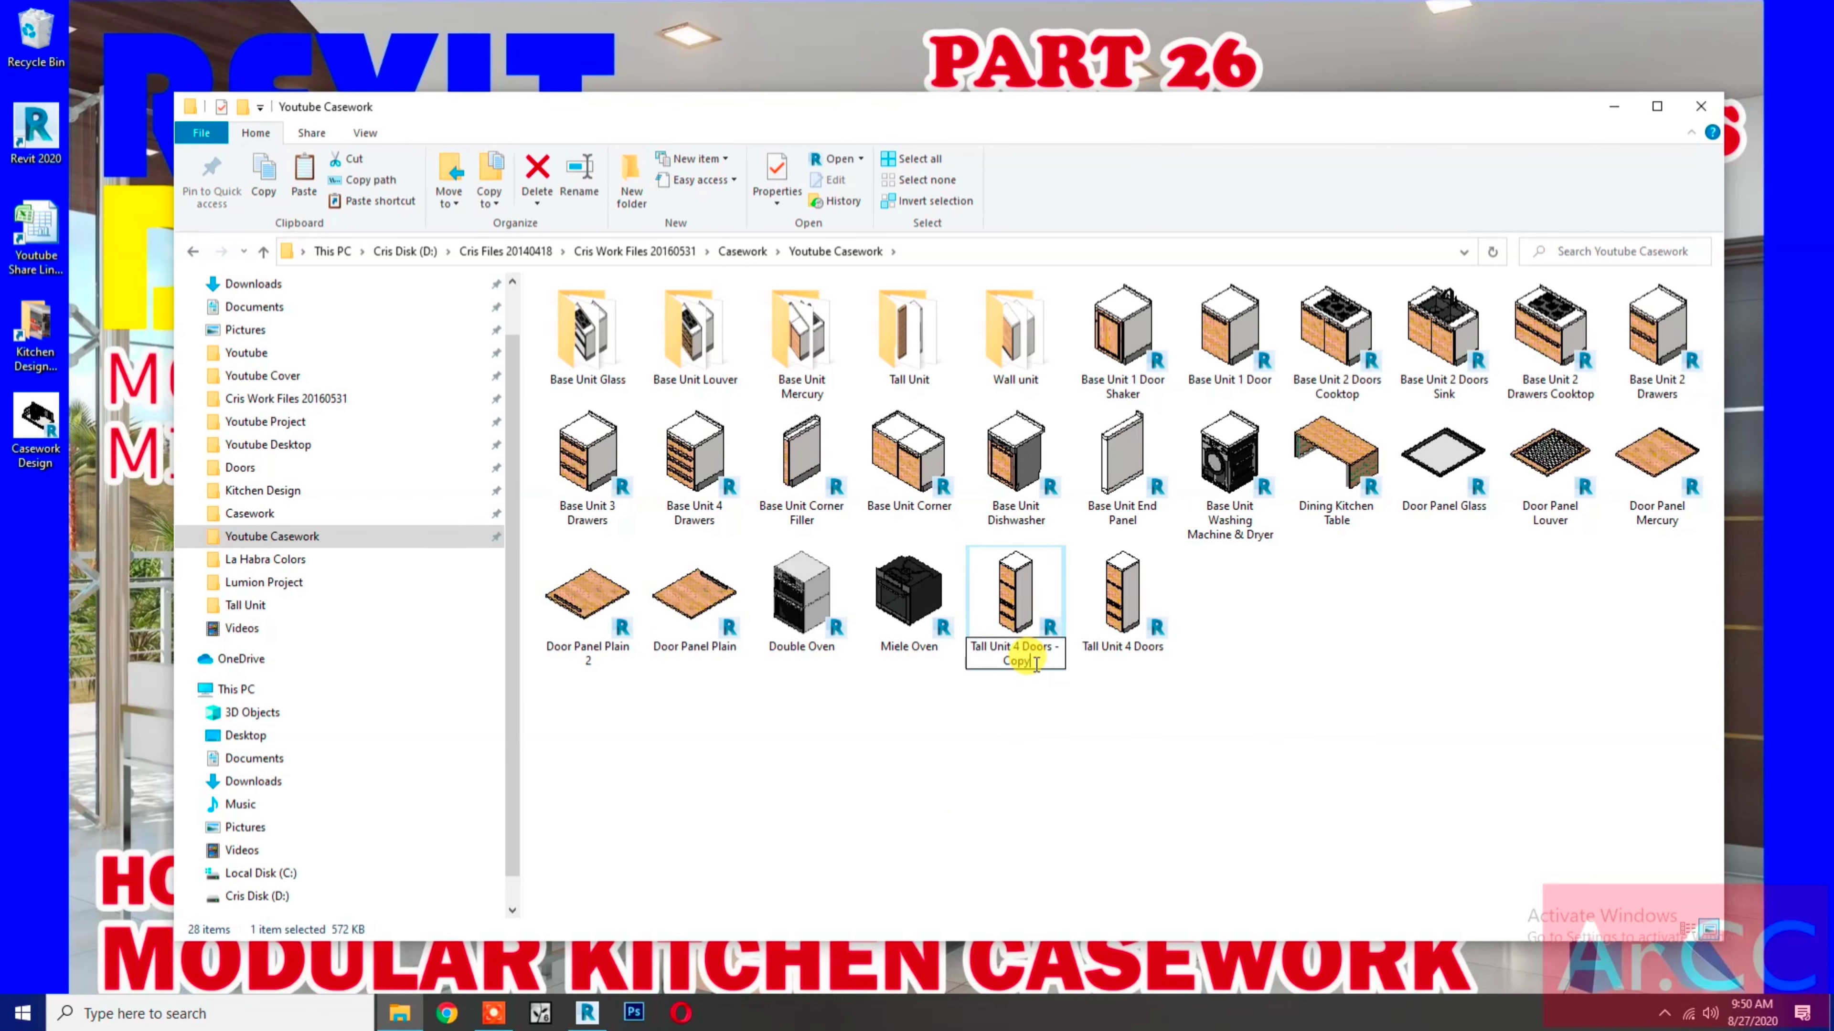
key(BackSpace)
key(BackSpace)
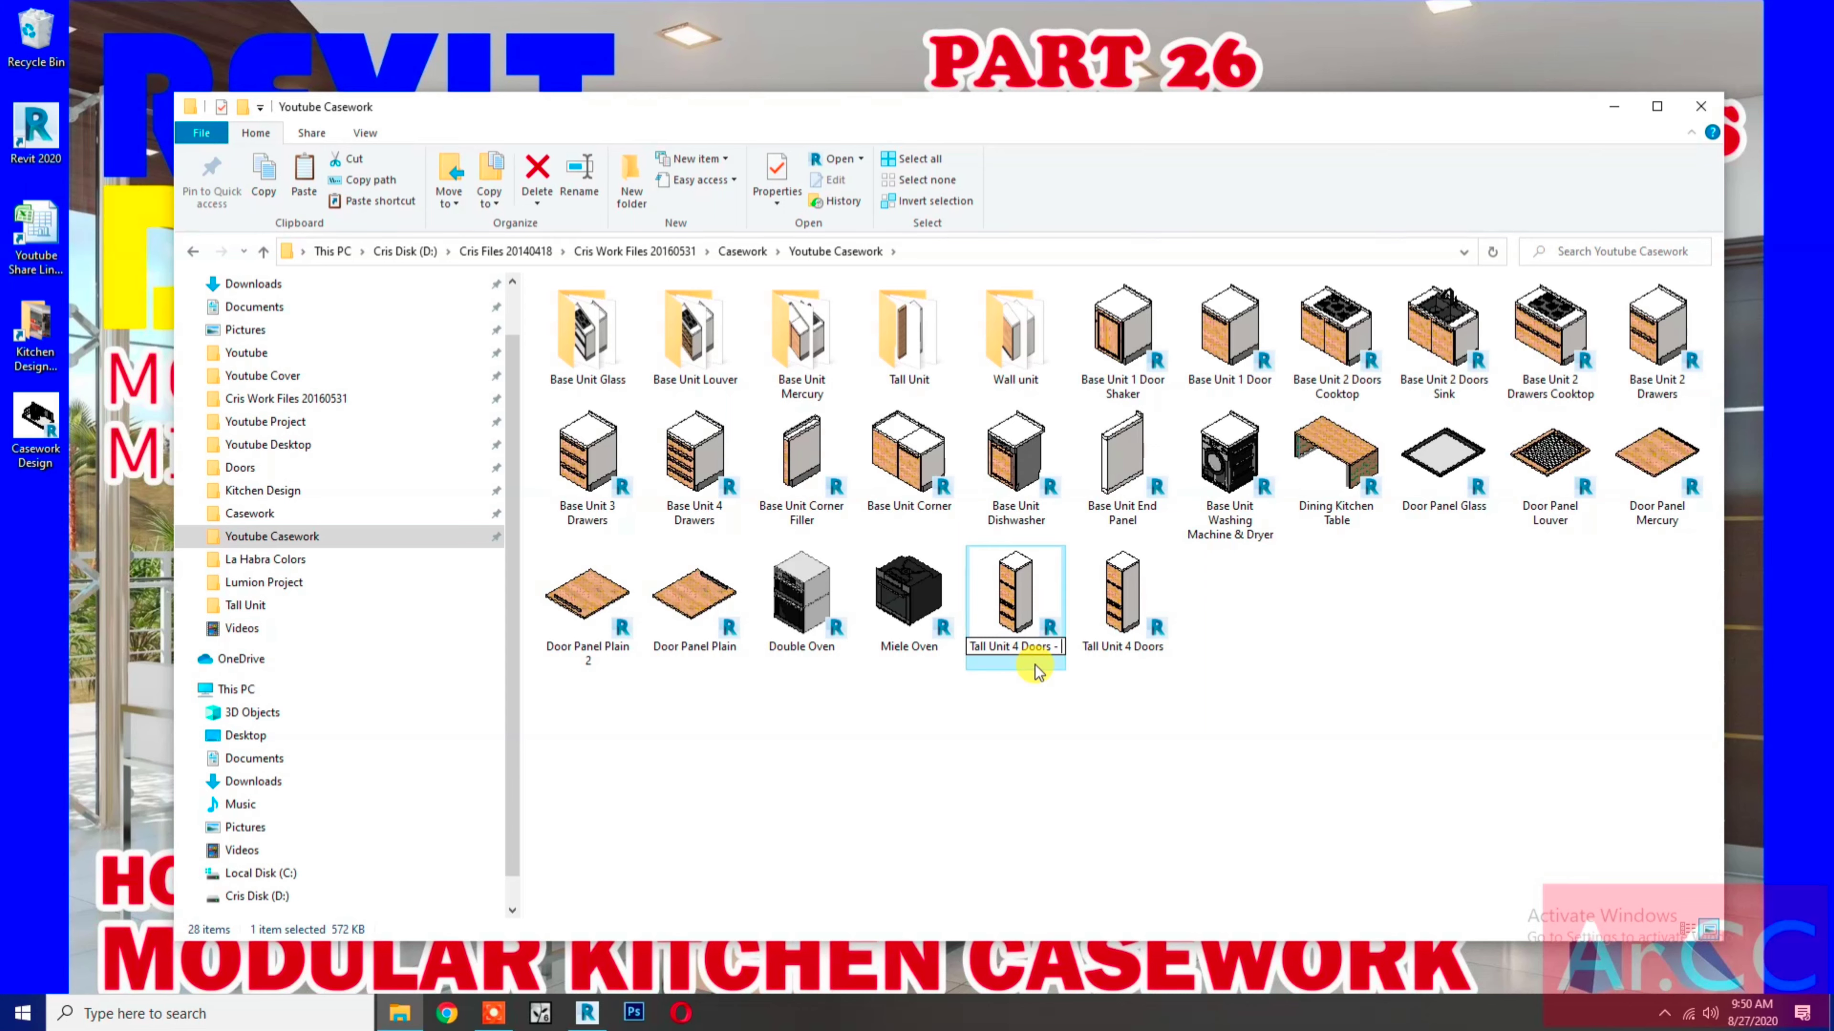
text(Double Oven)
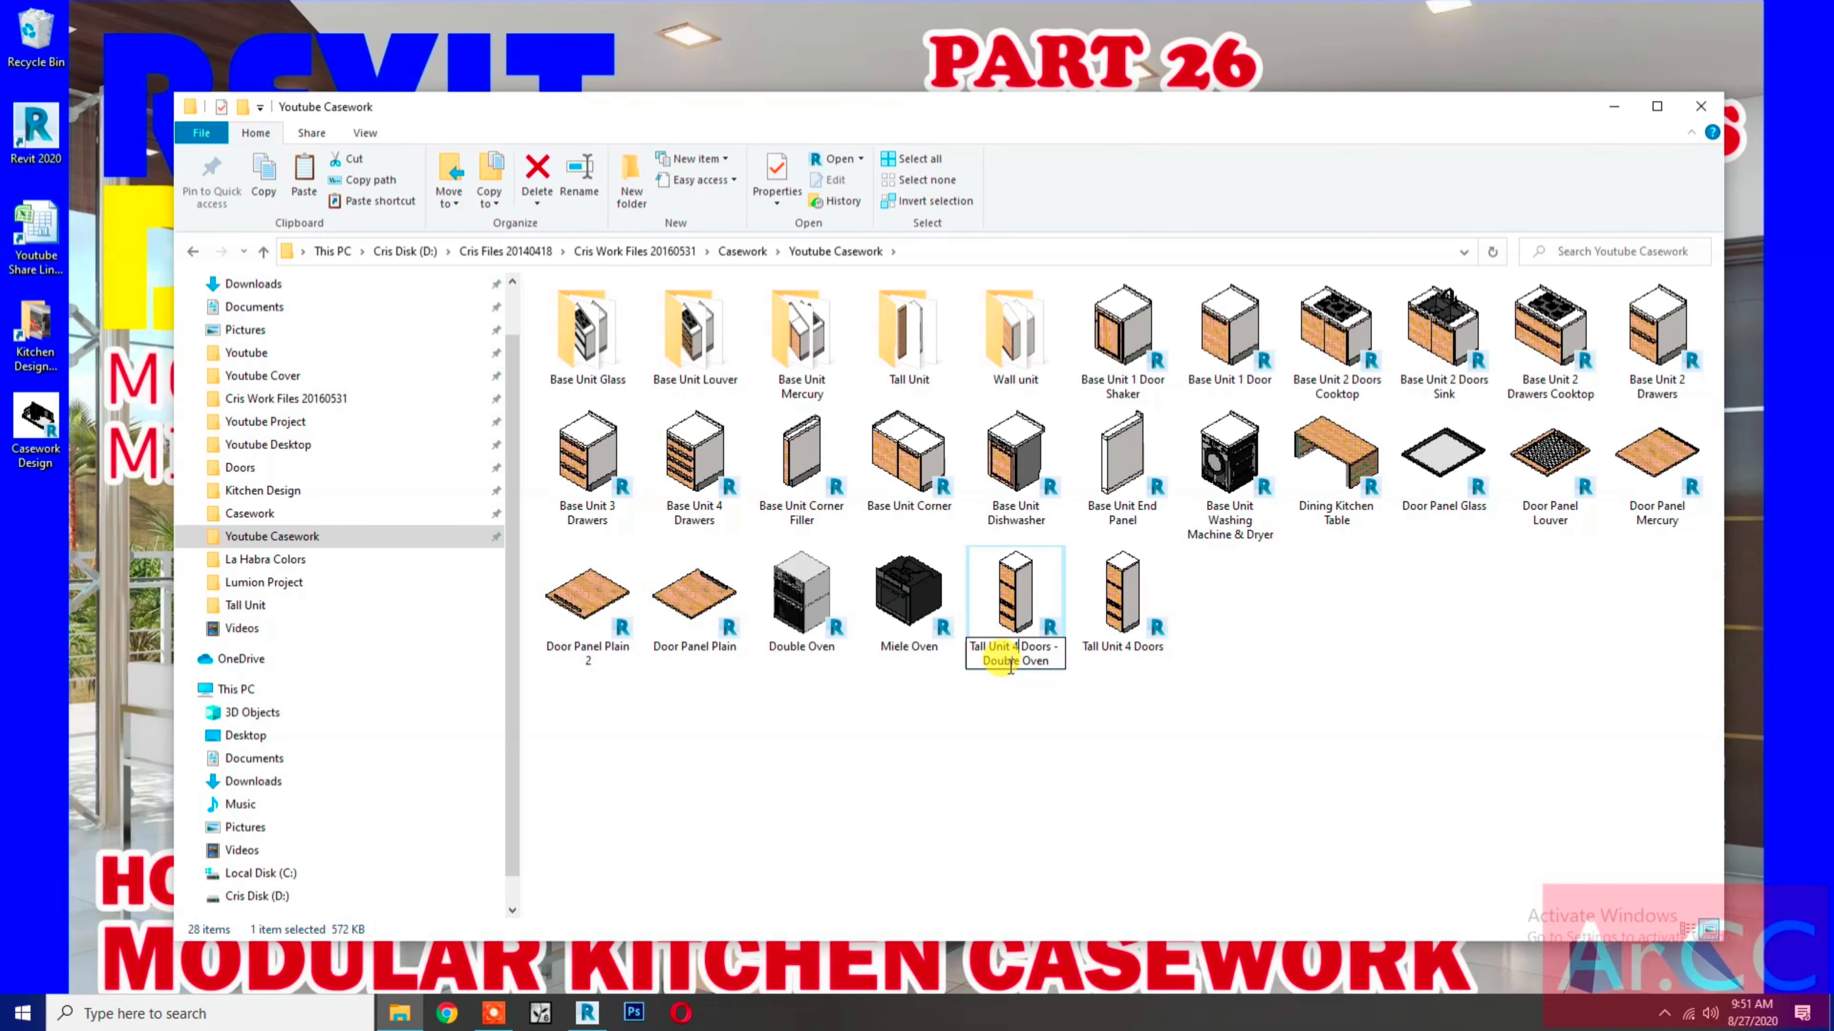
click(991, 737)
Step: Open the Tall Unit 2 Doors - Double Oven family in Revit
click(1020, 623)
double_click(1019, 623)
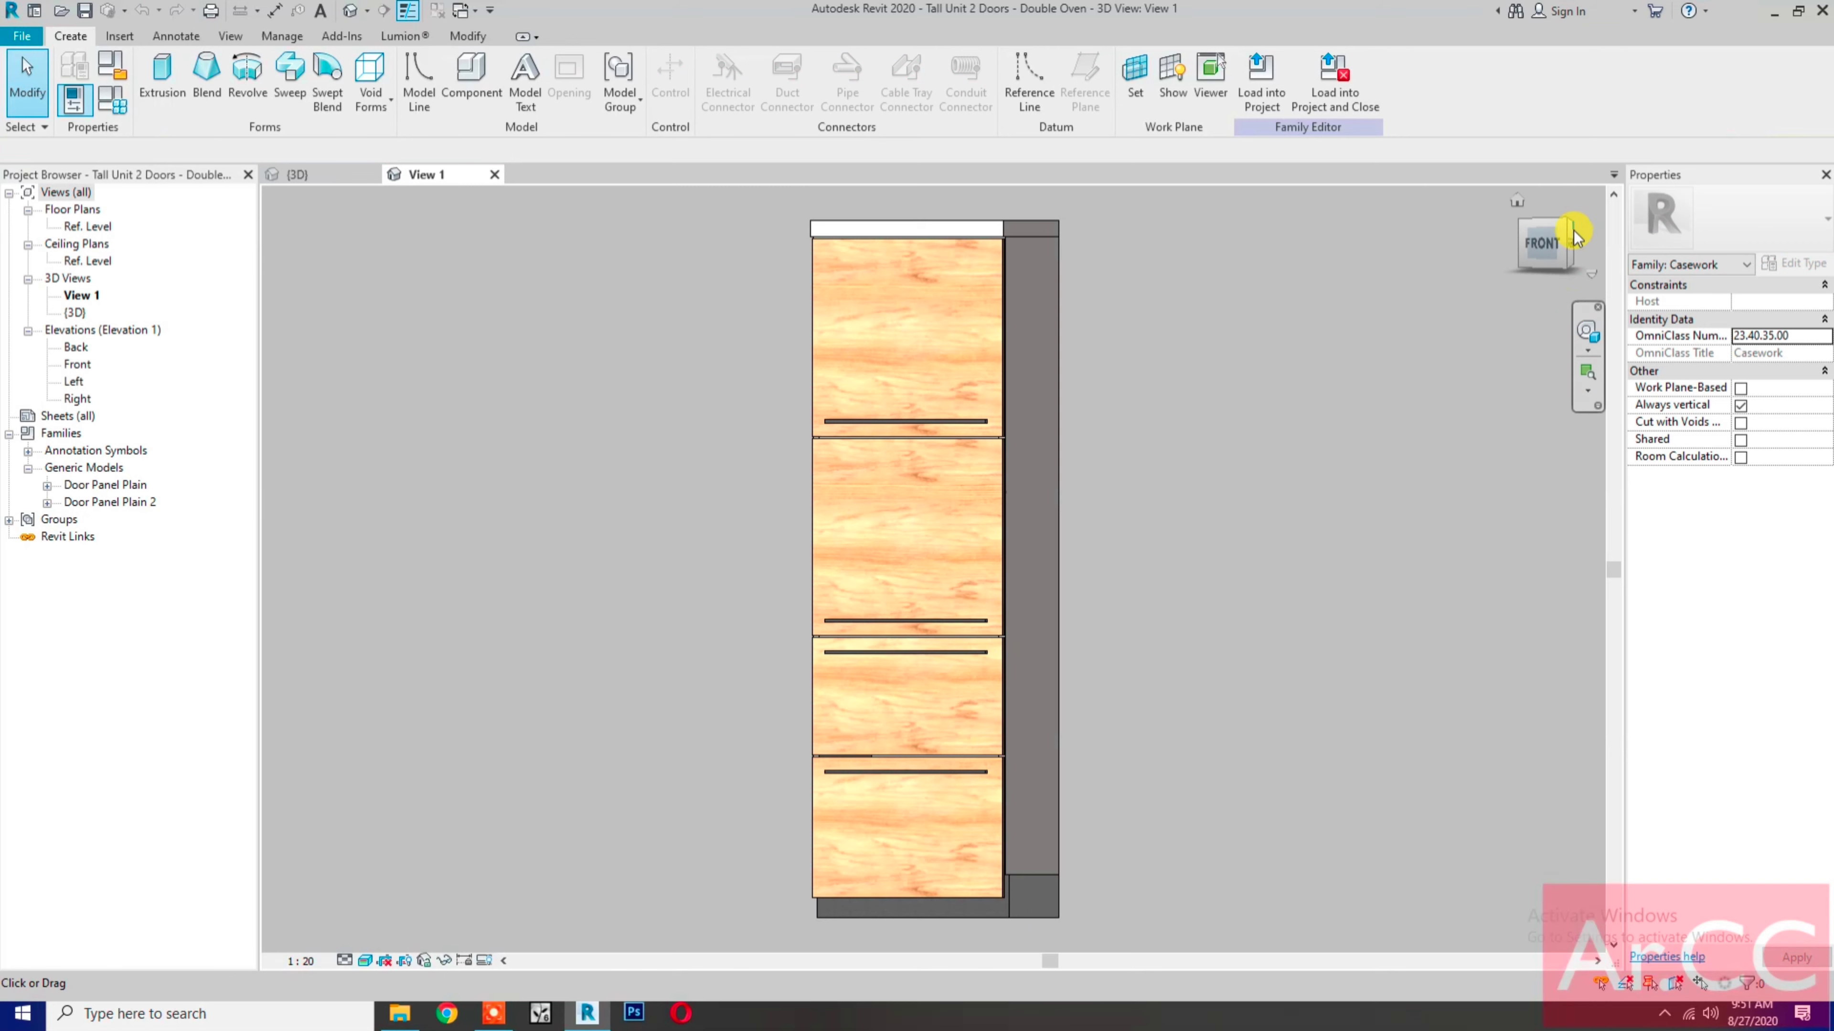
click(1567, 225)
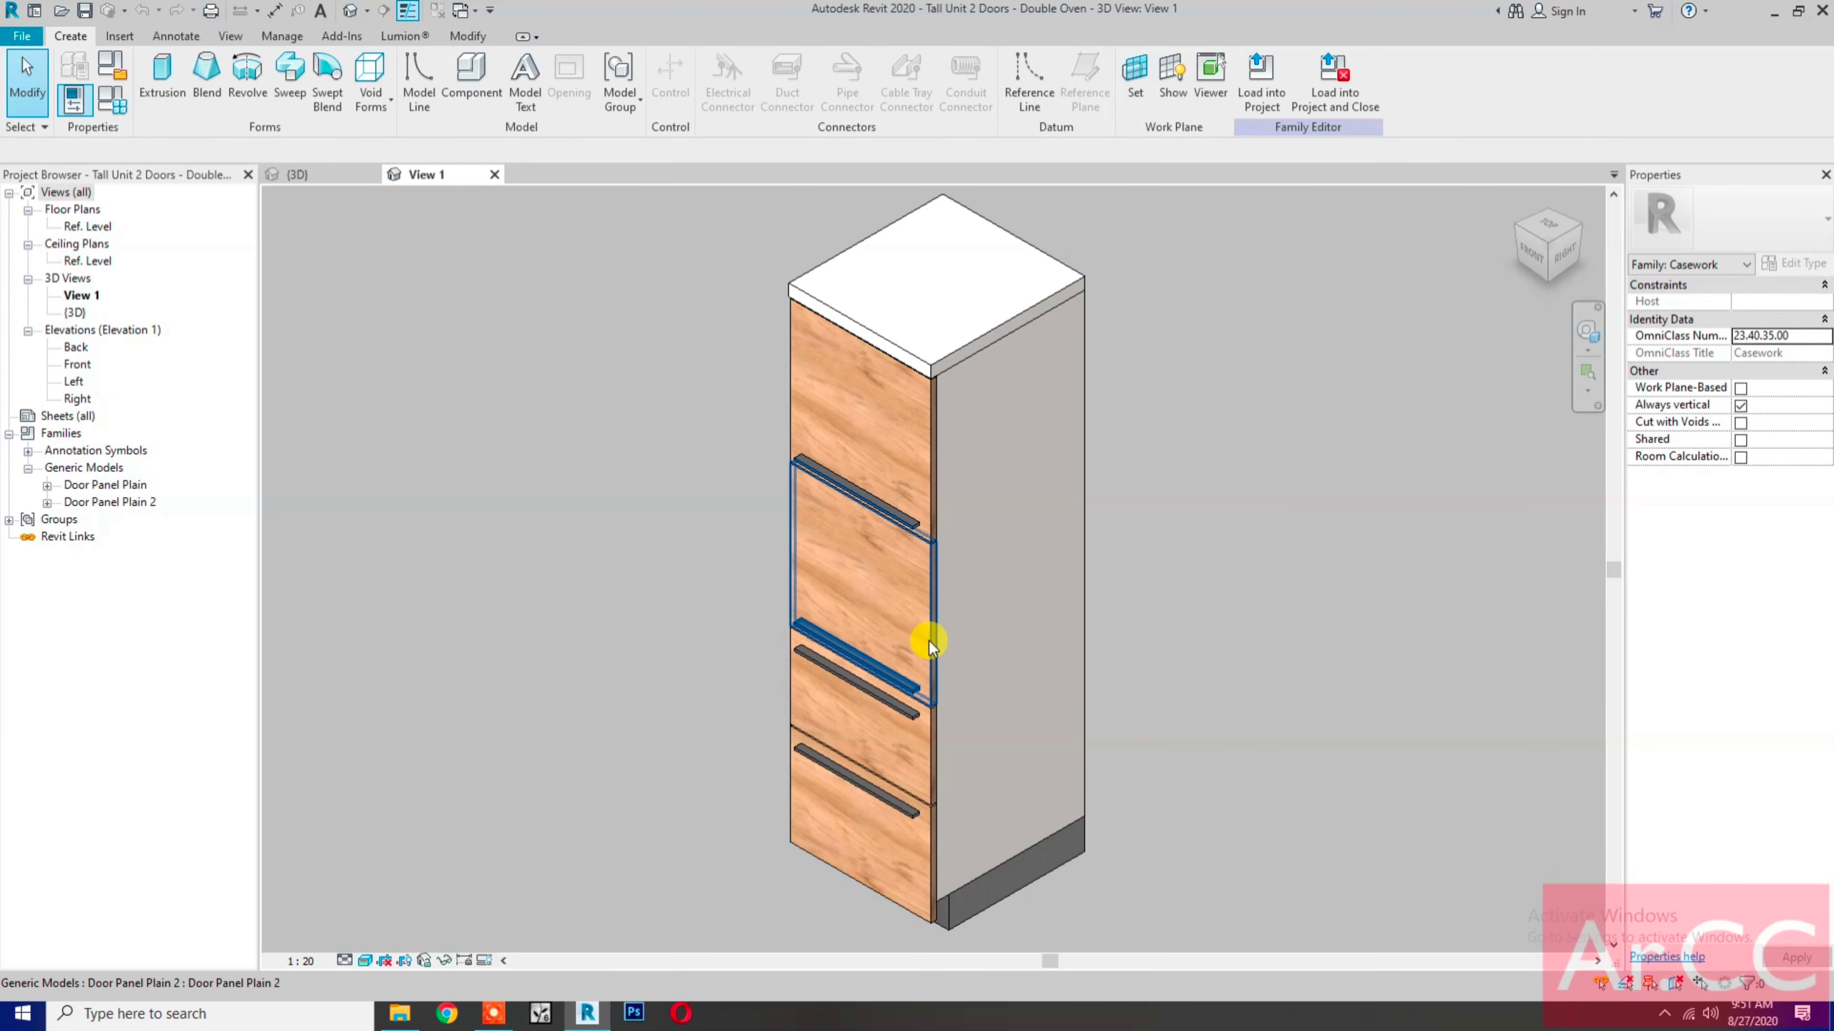
Step: Delete the two middle door panels from the tall unit, keeping the uppermost and lowest ones
click(928, 640)
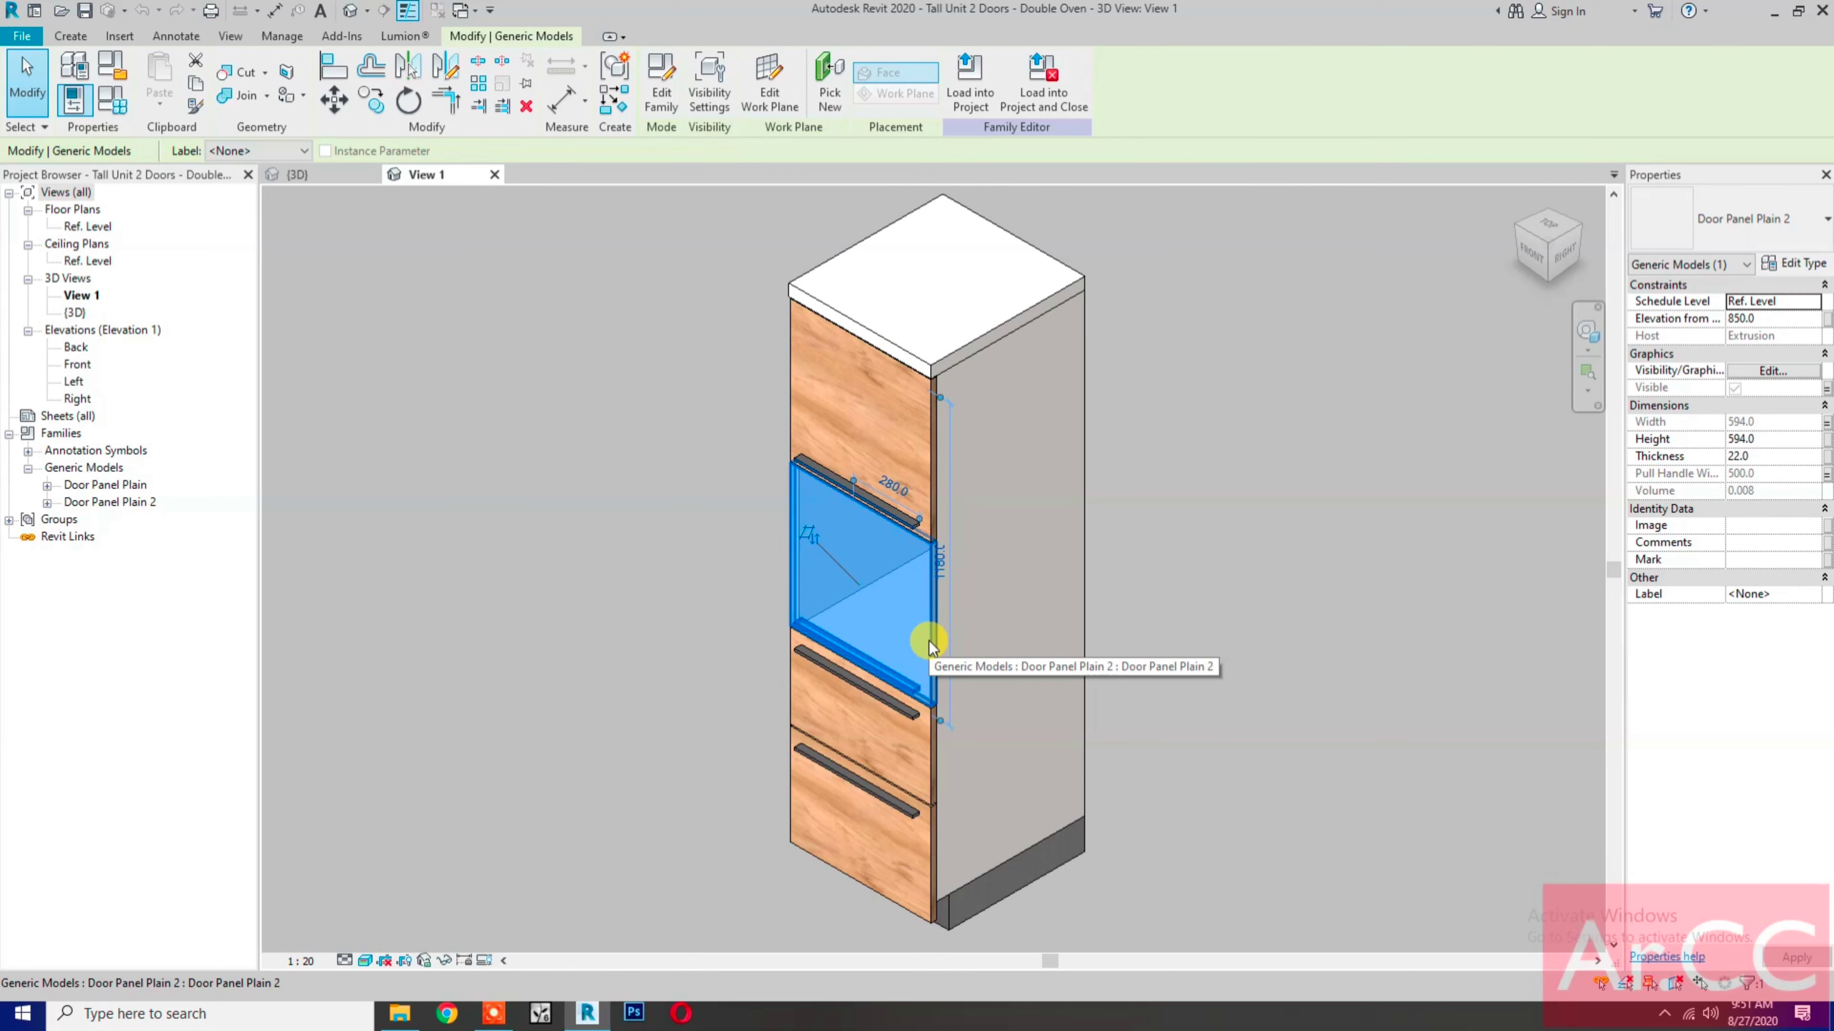
key(Delete)
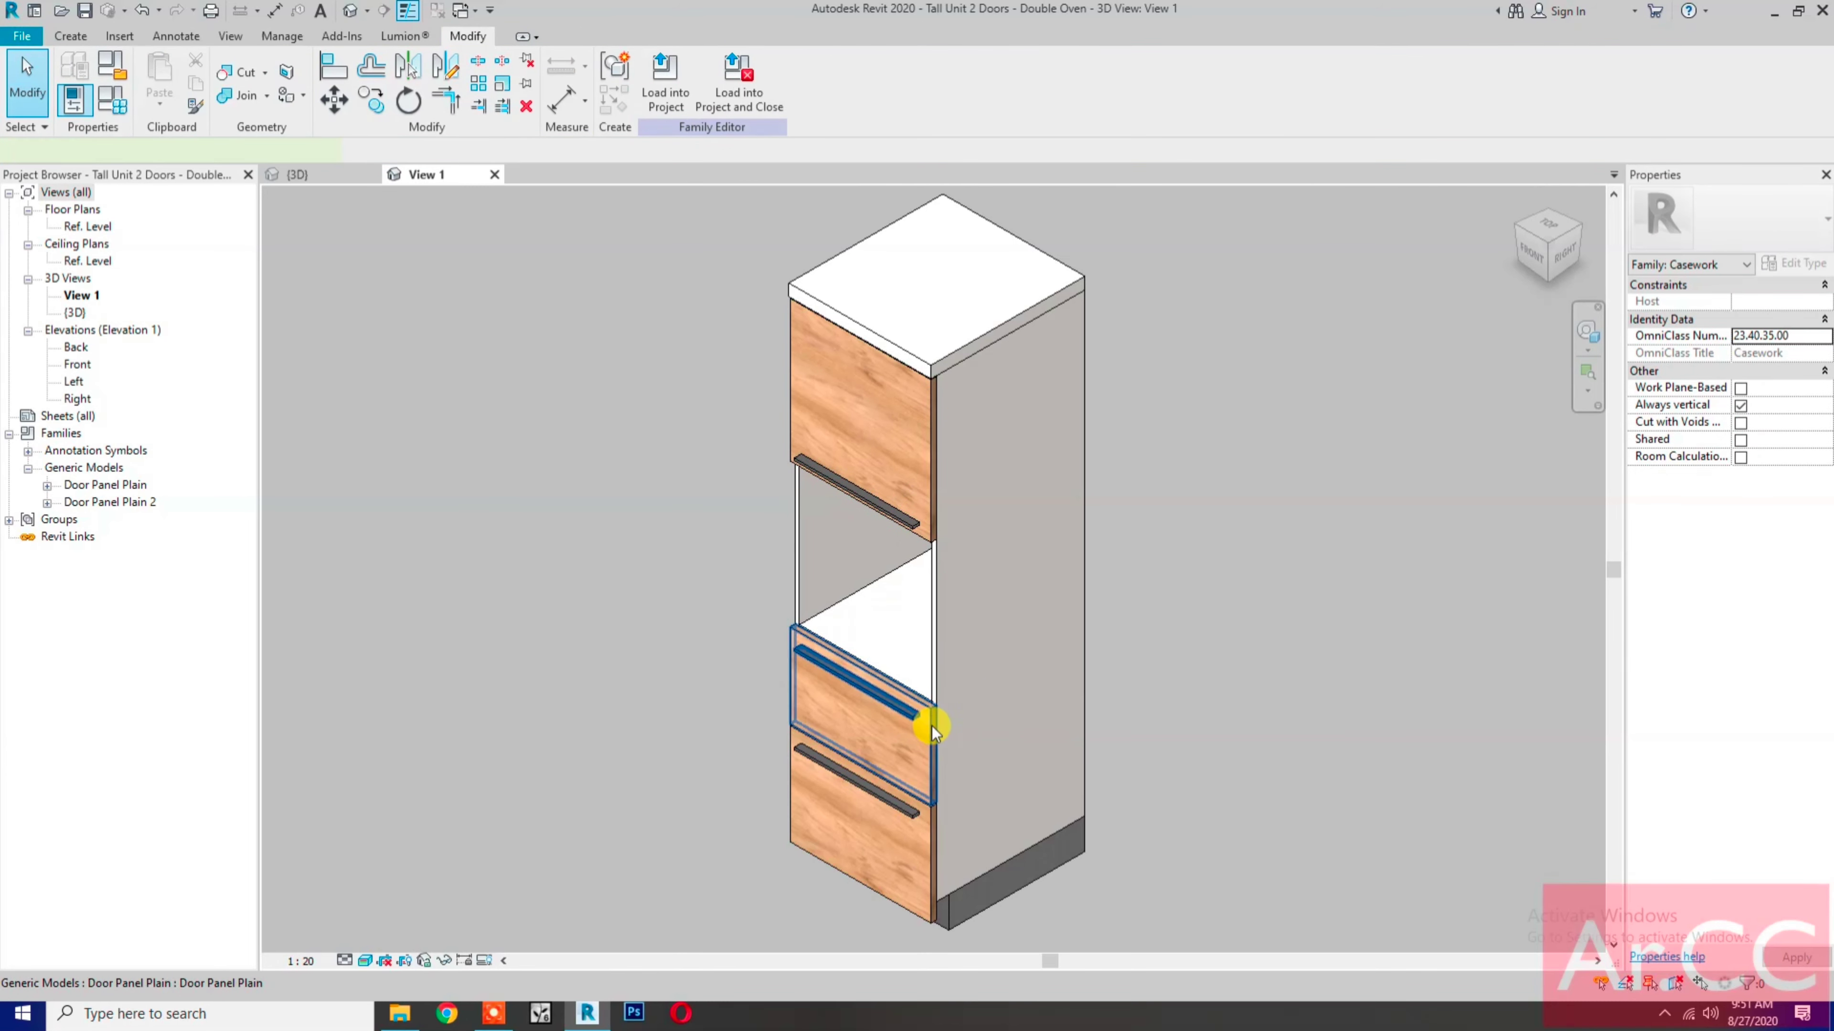
click(931, 727)
key(Delete)
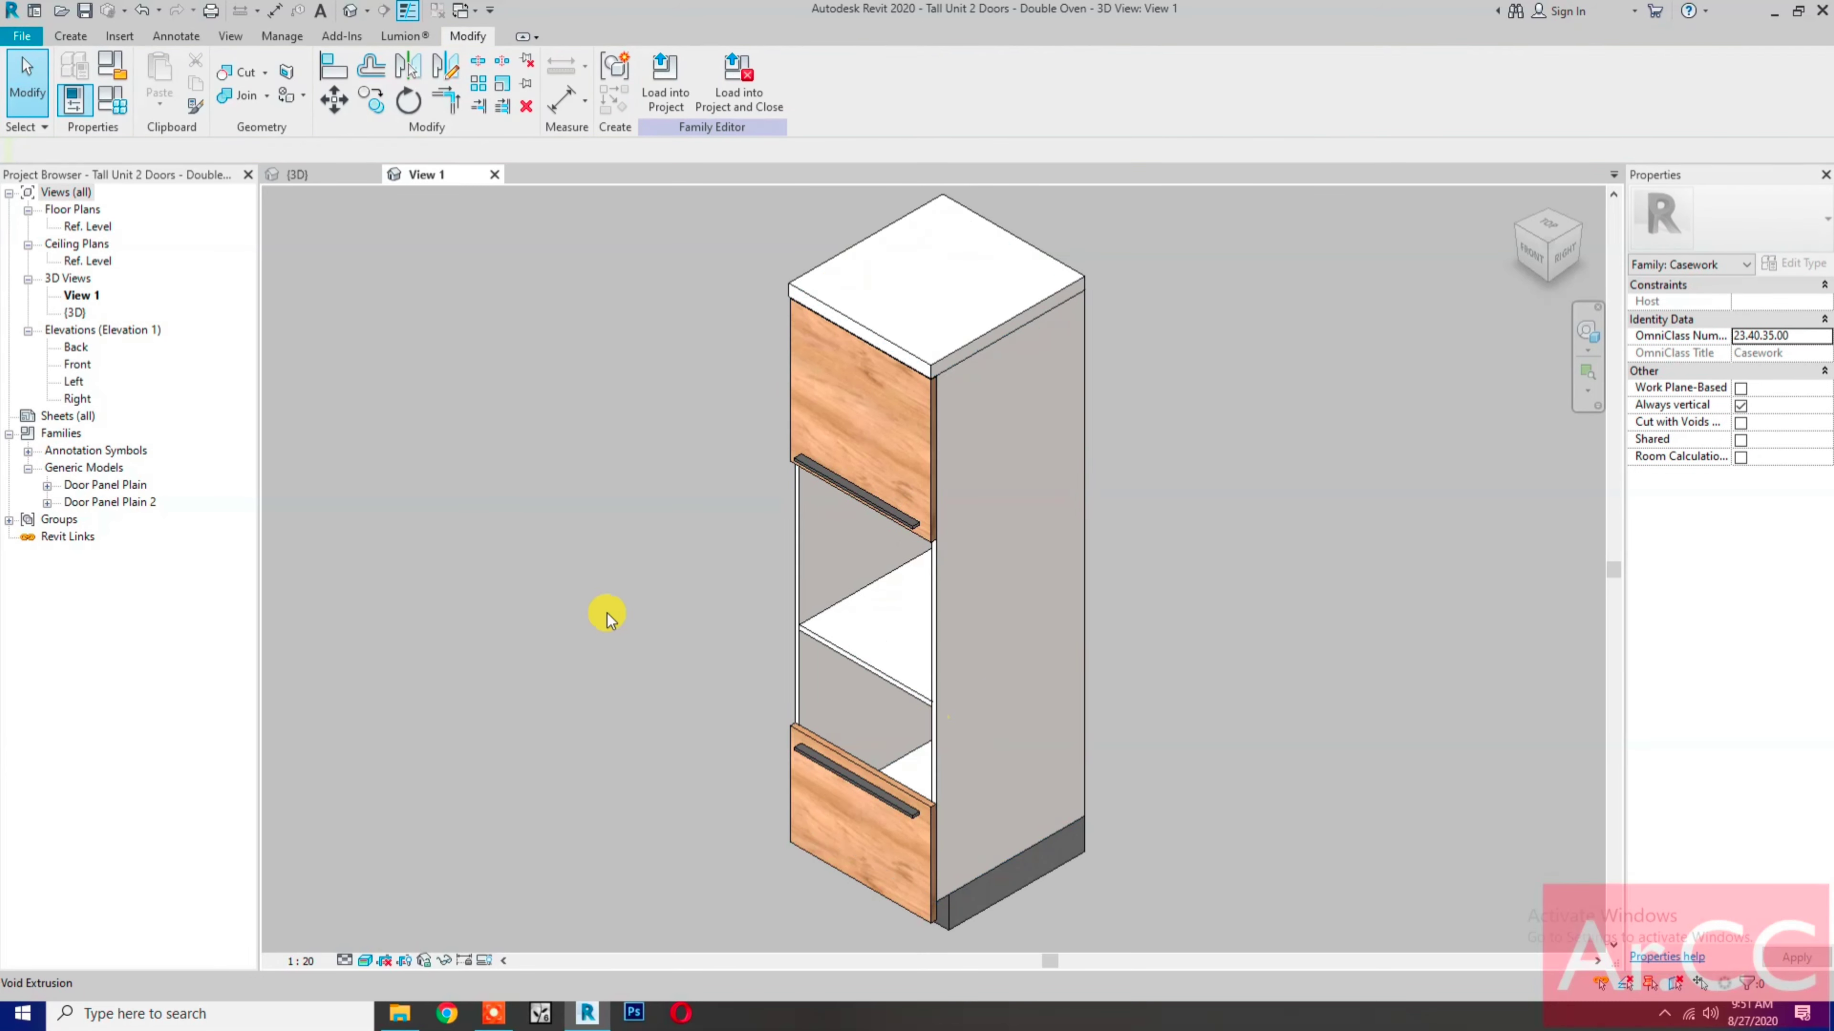
Step: With the tall unit's Ref. Level plan open, load the Double Oven family only into Tall Unit 2 Doors - Double Oven and close it
double_click(90, 228)
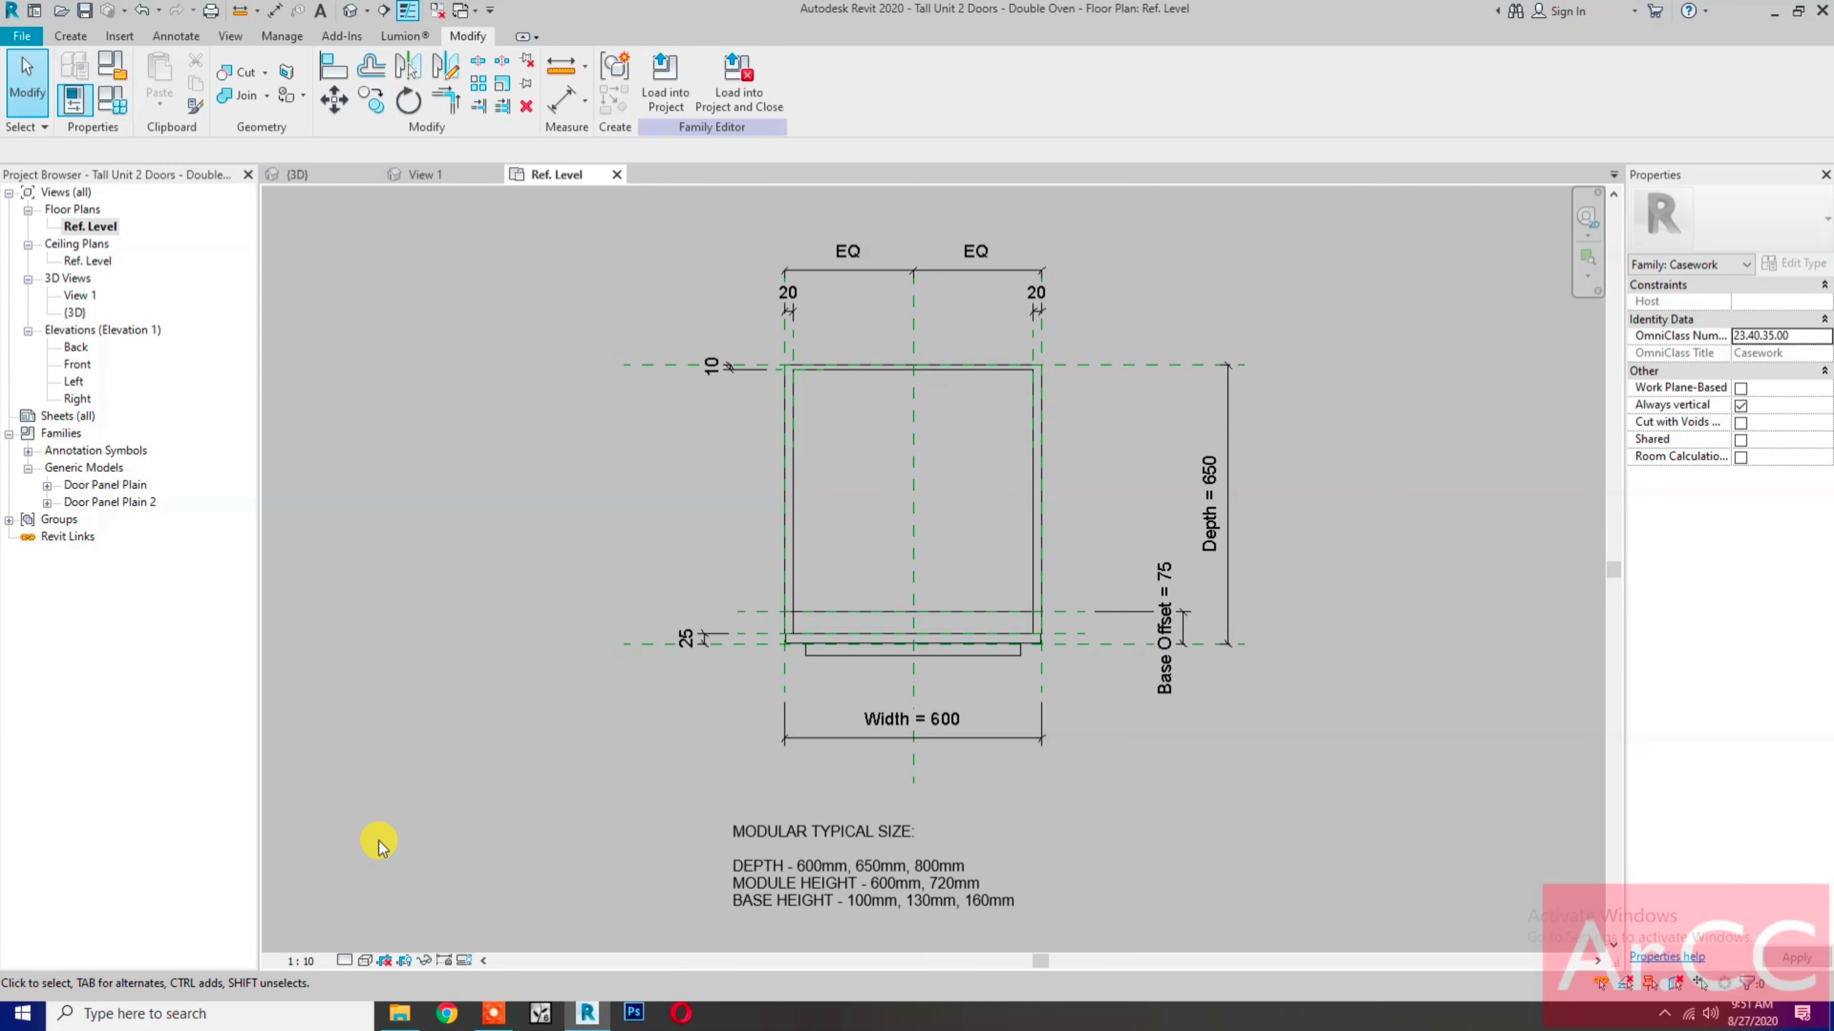
click(400, 1013)
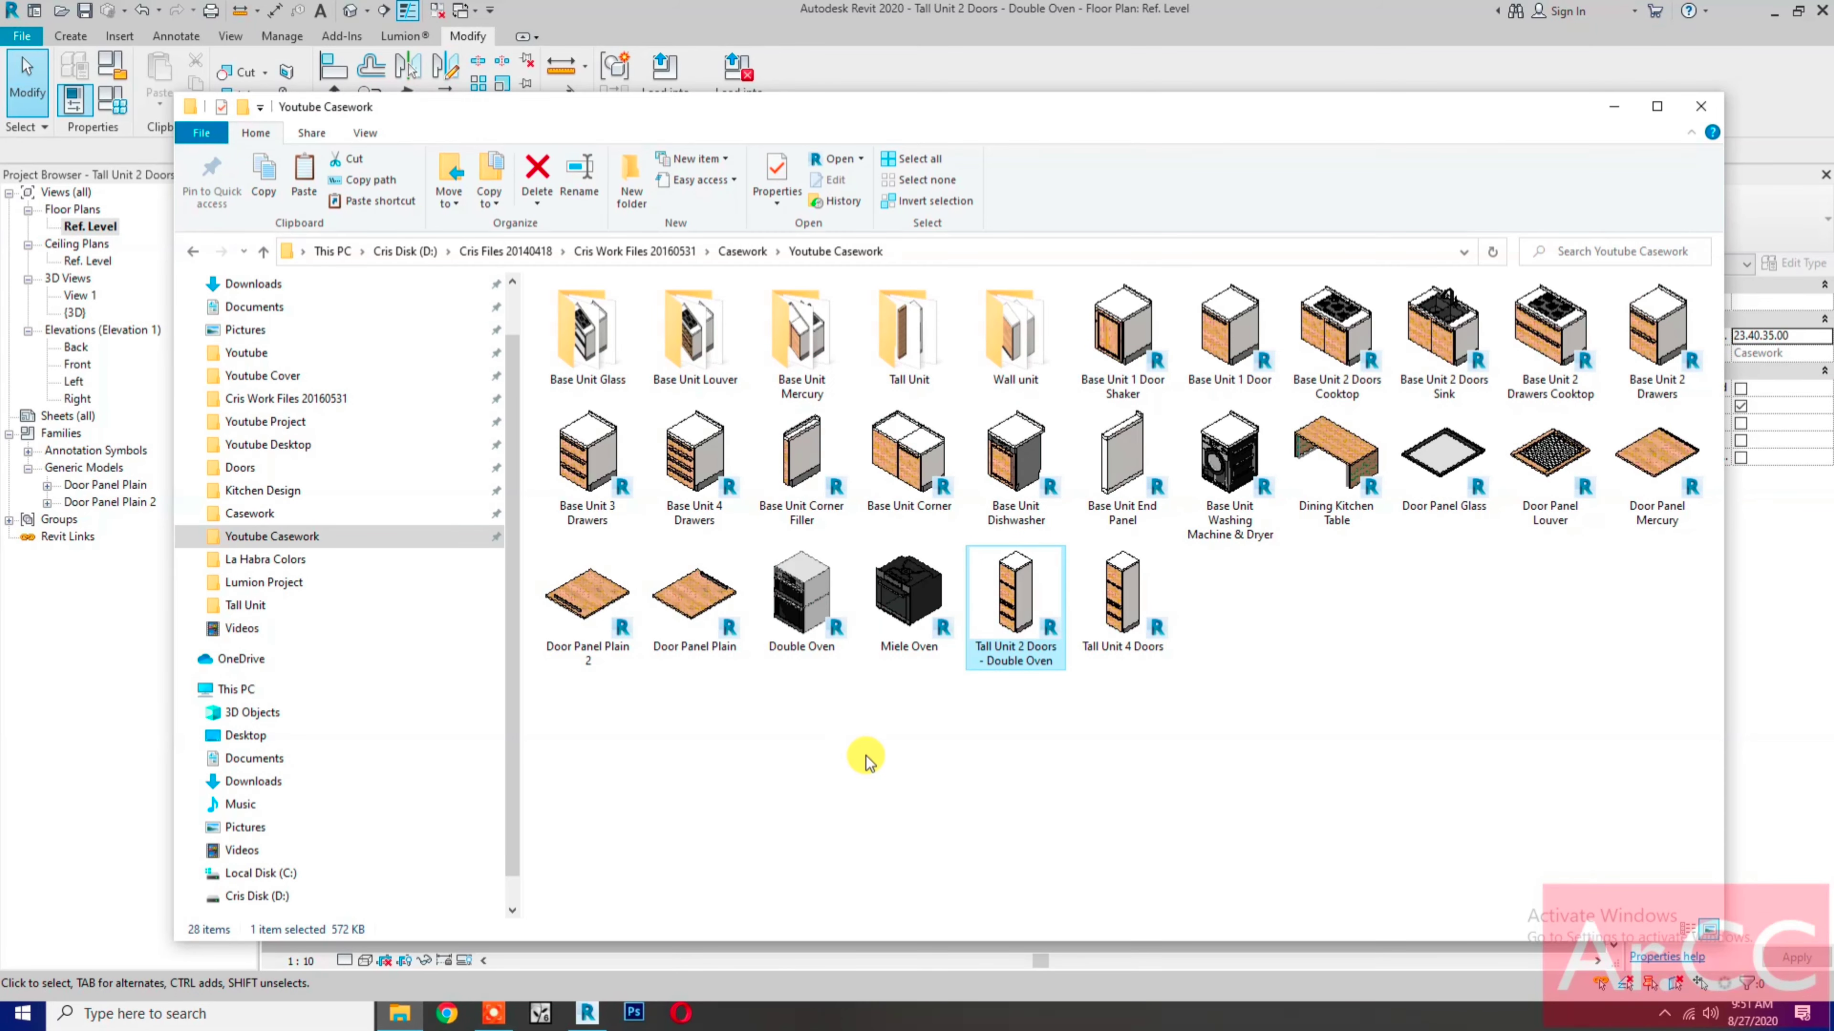
double_click(823, 627)
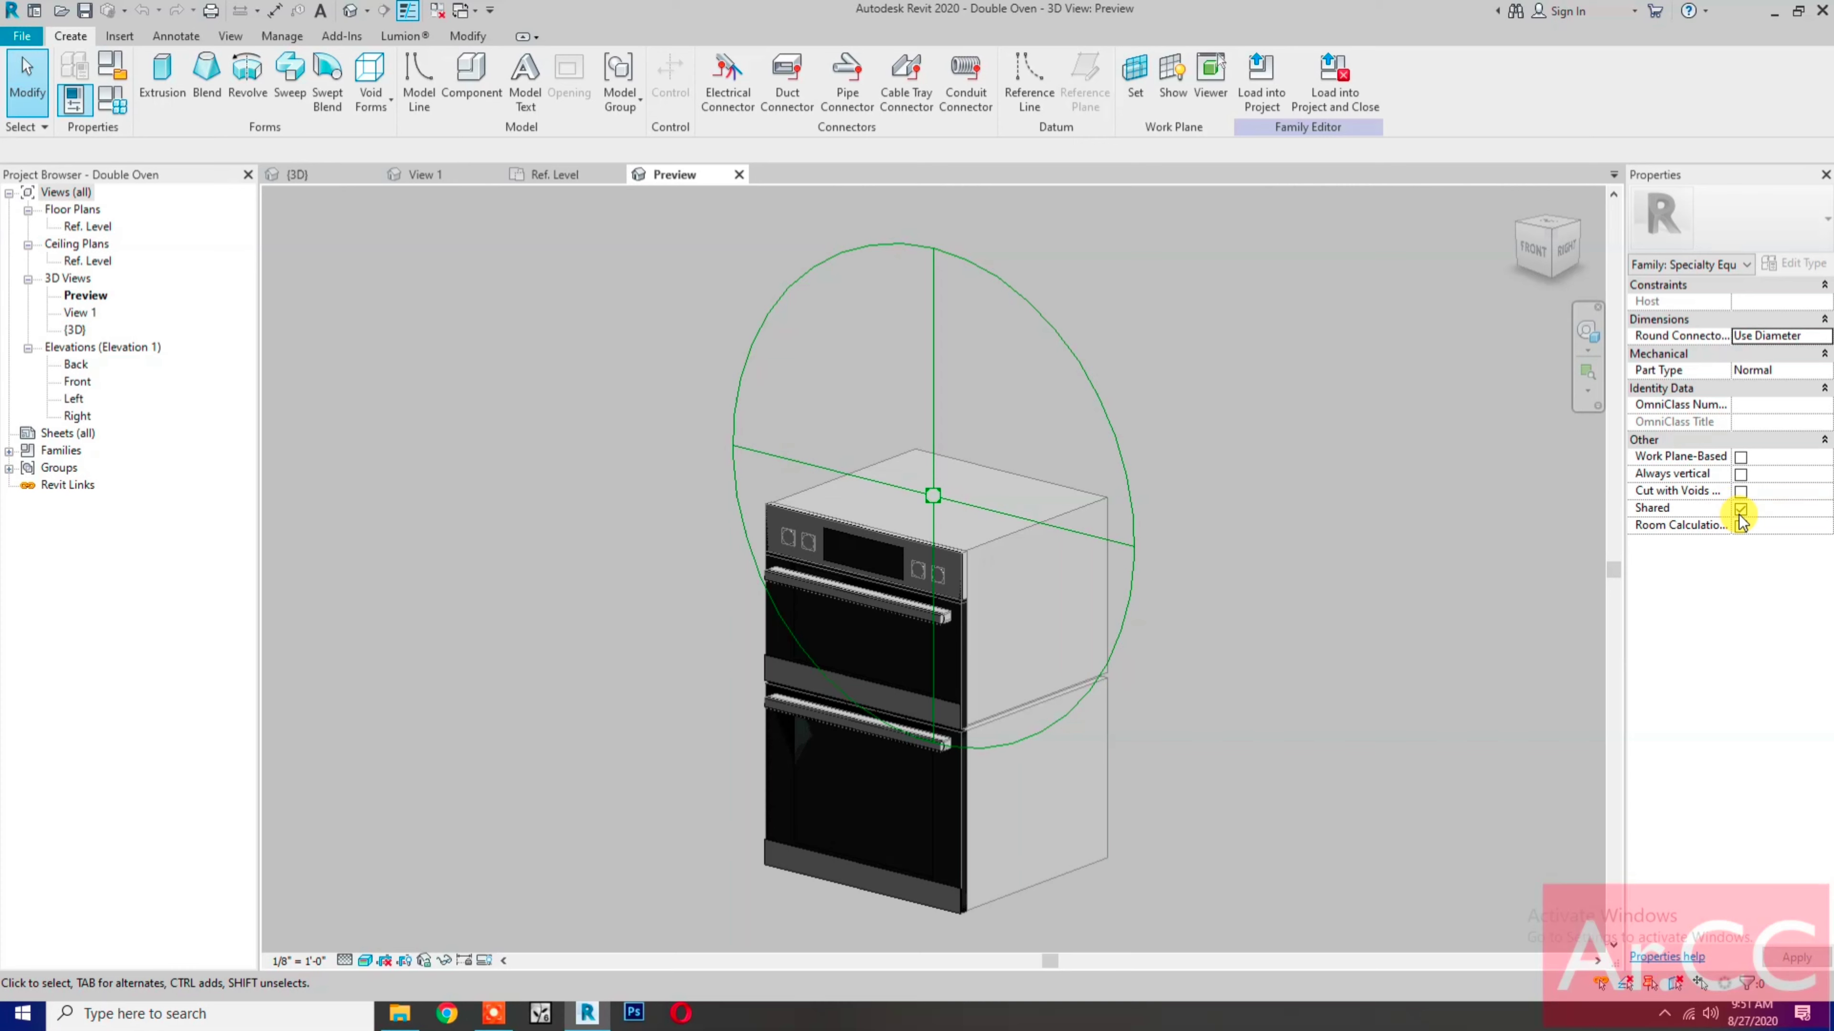
click(1335, 83)
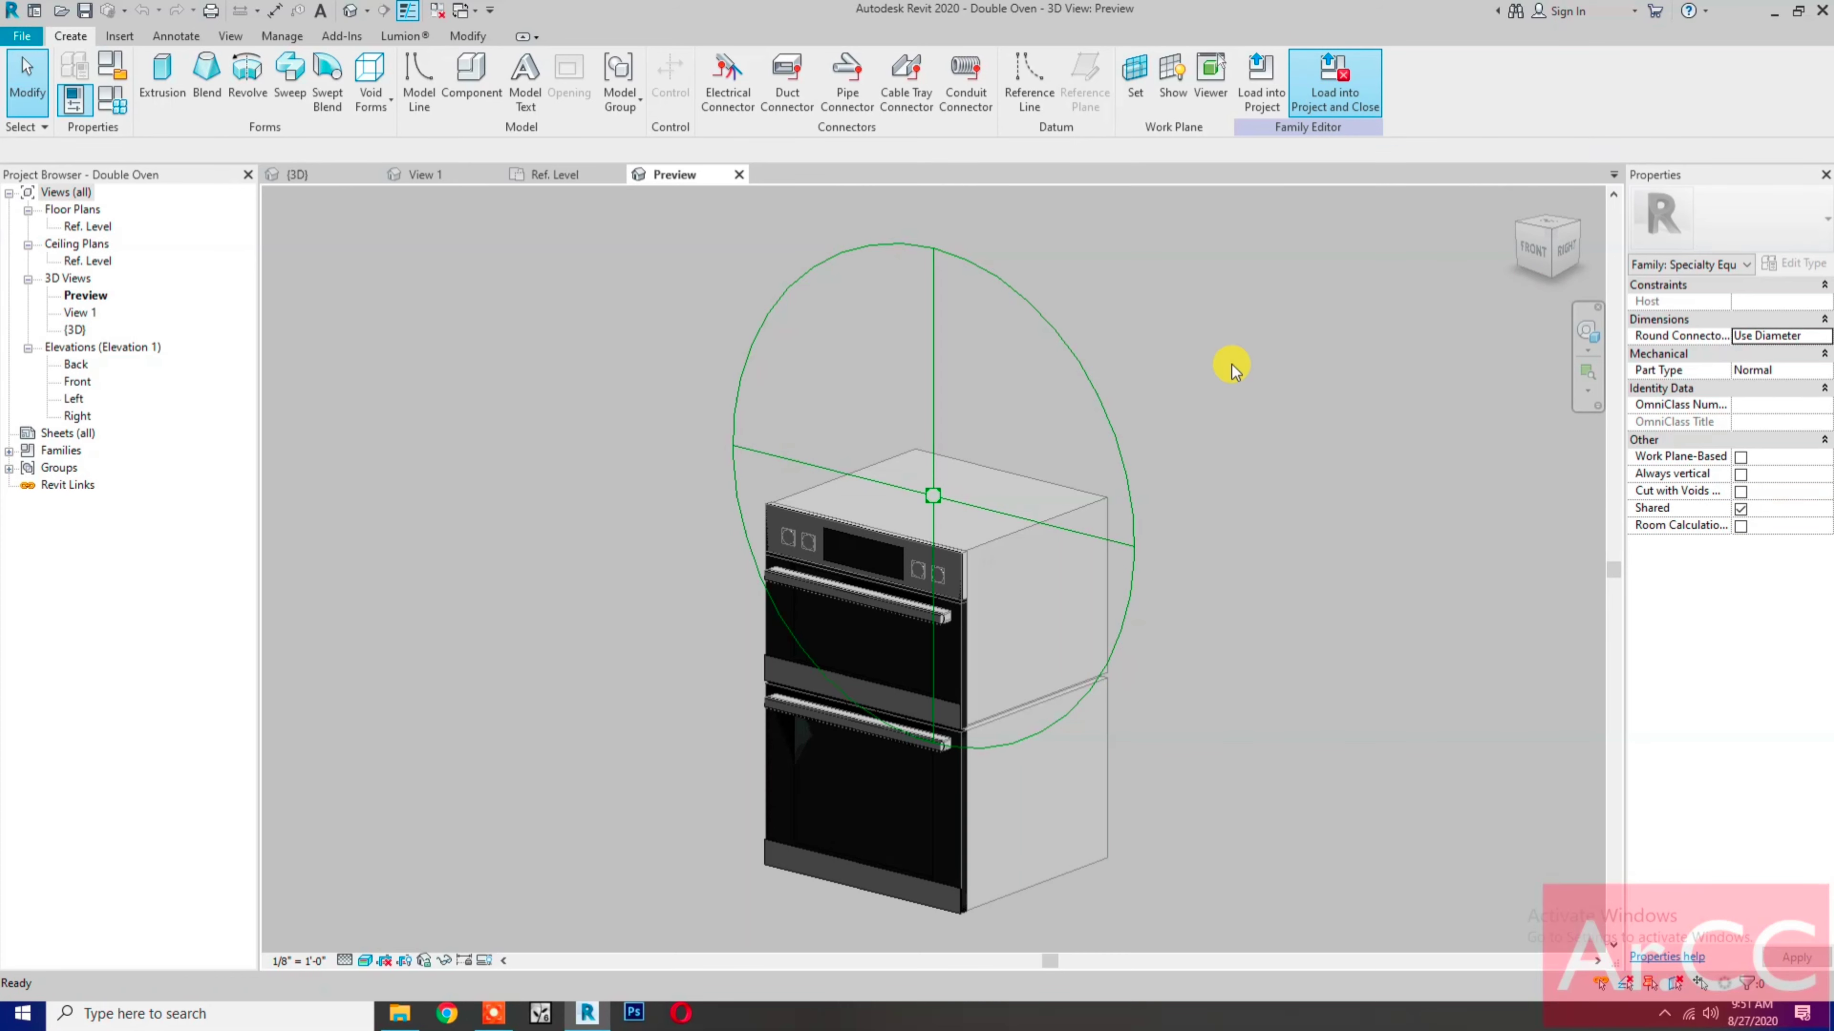
click(794, 418)
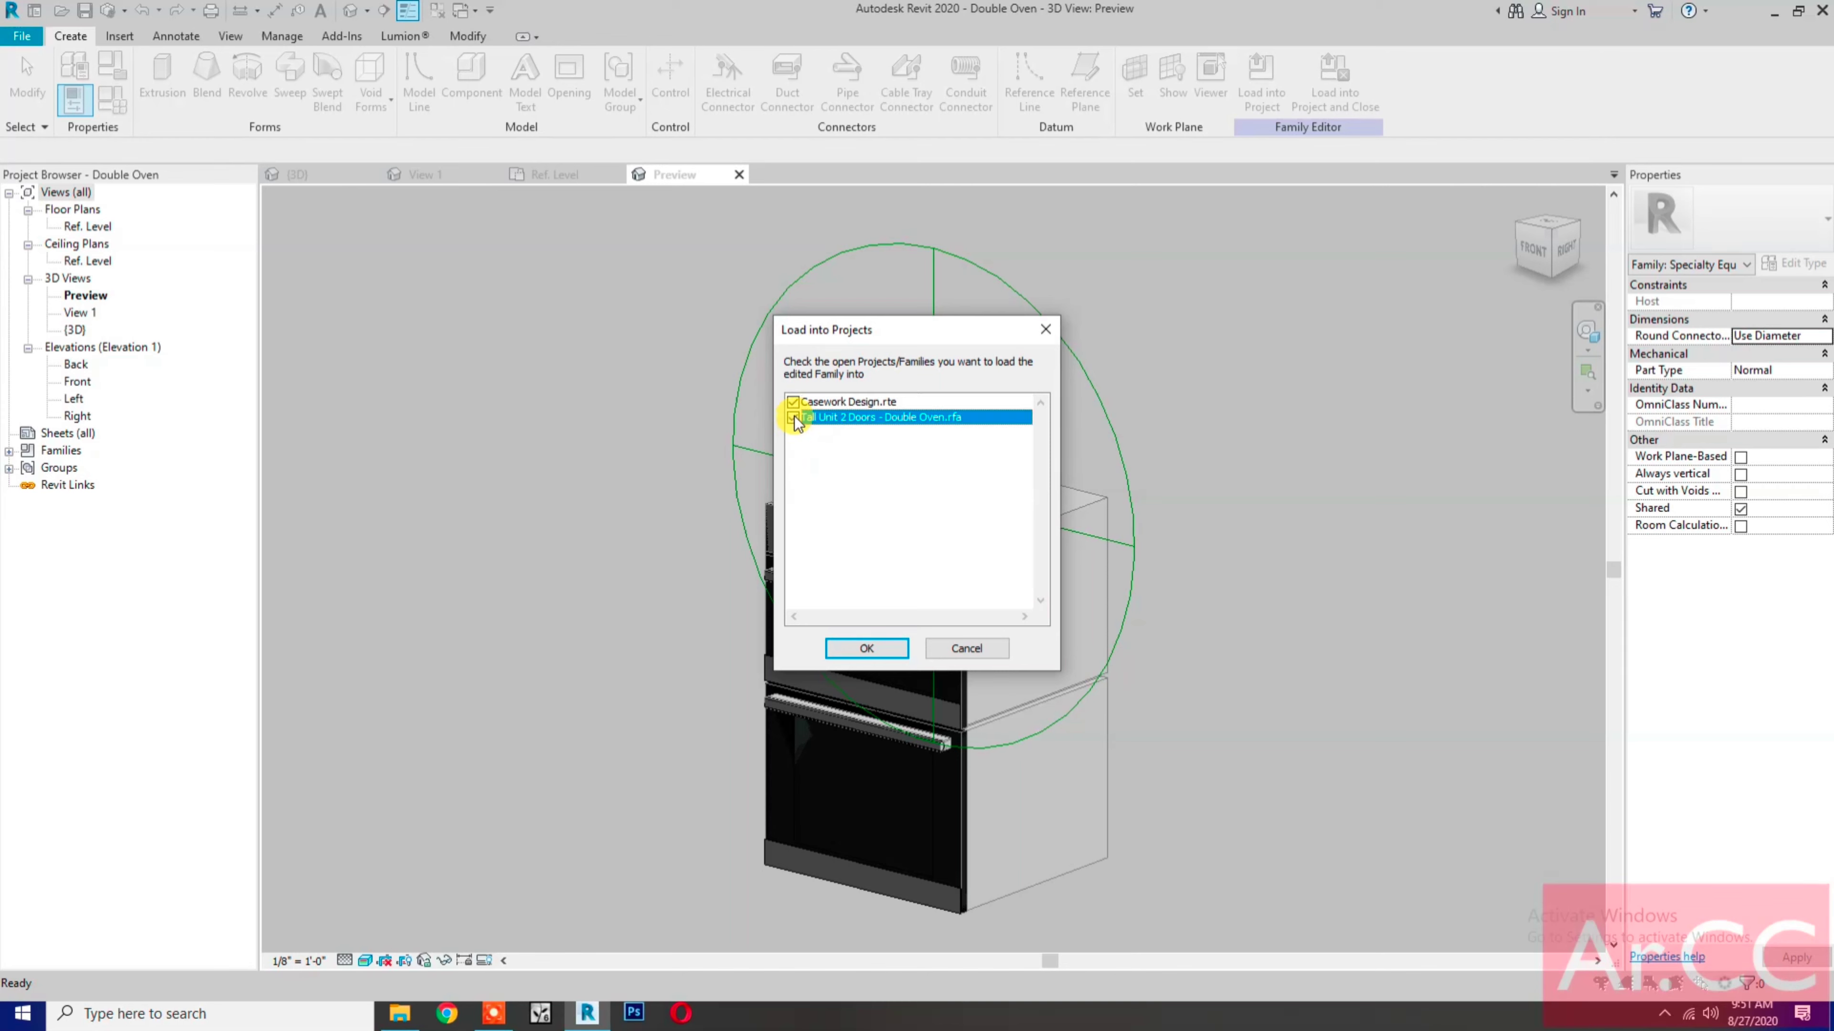
click(792, 402)
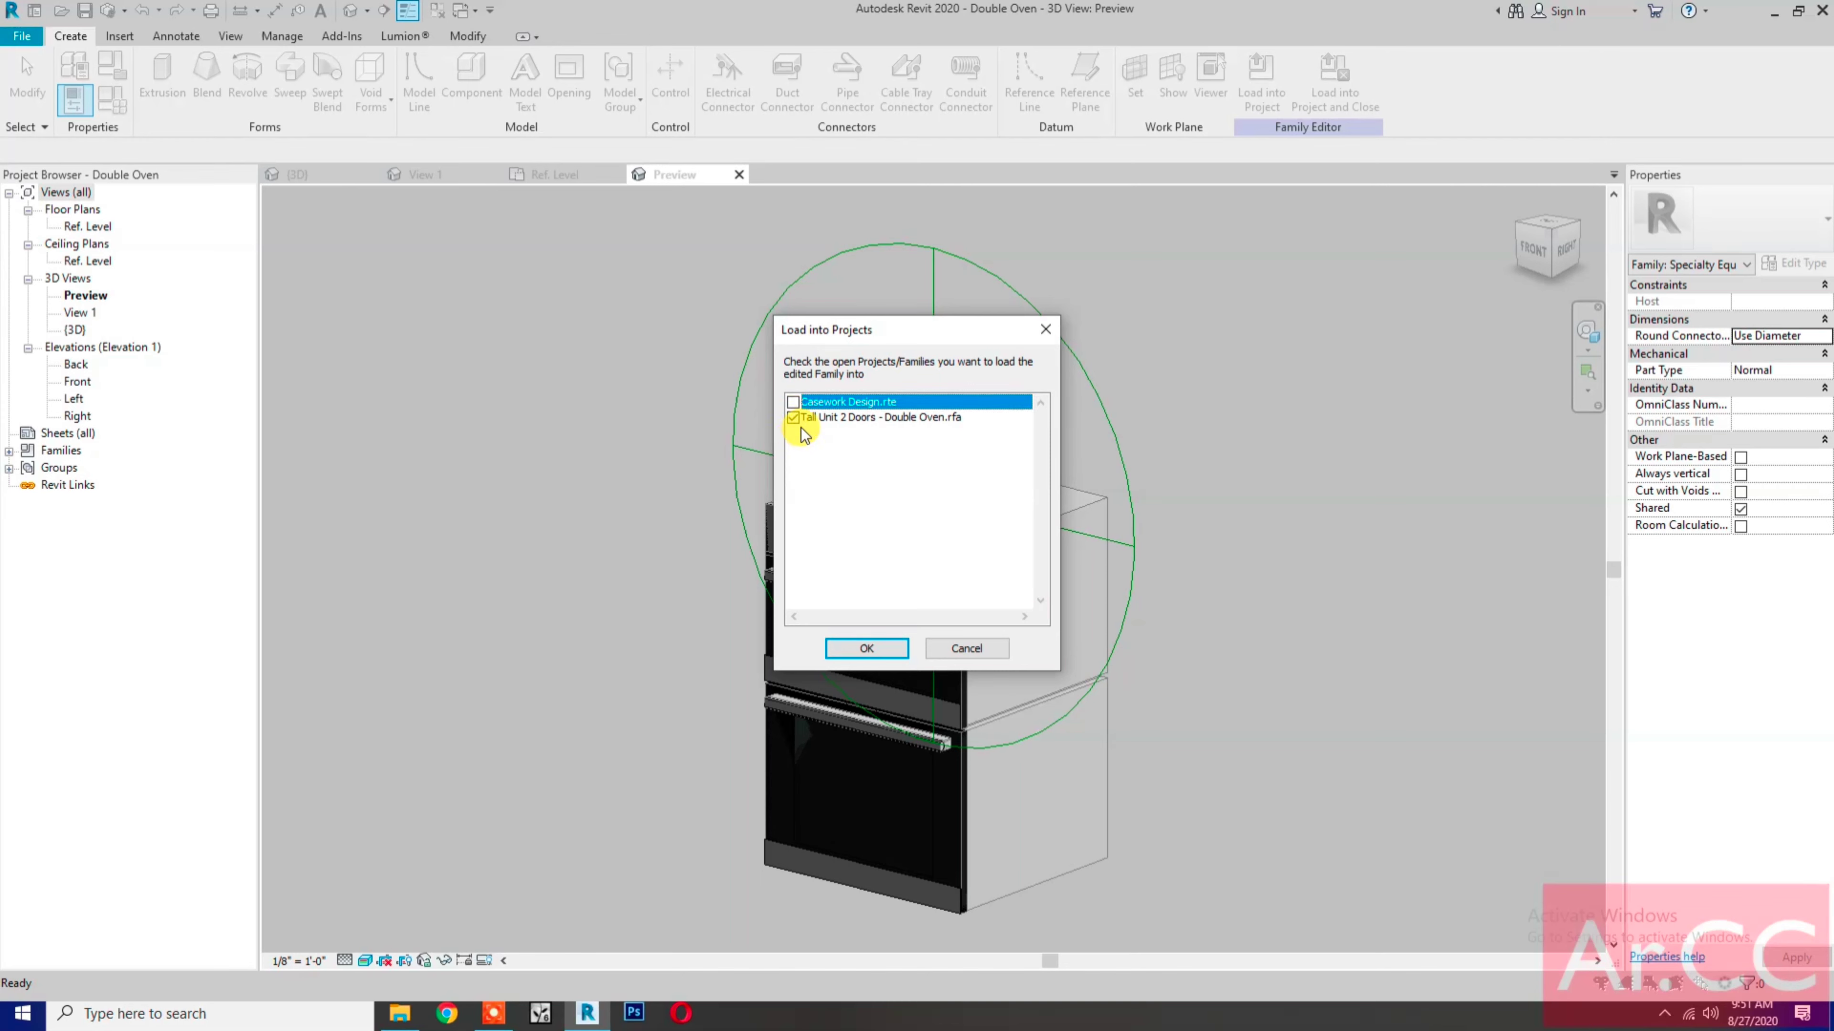
click(855, 648)
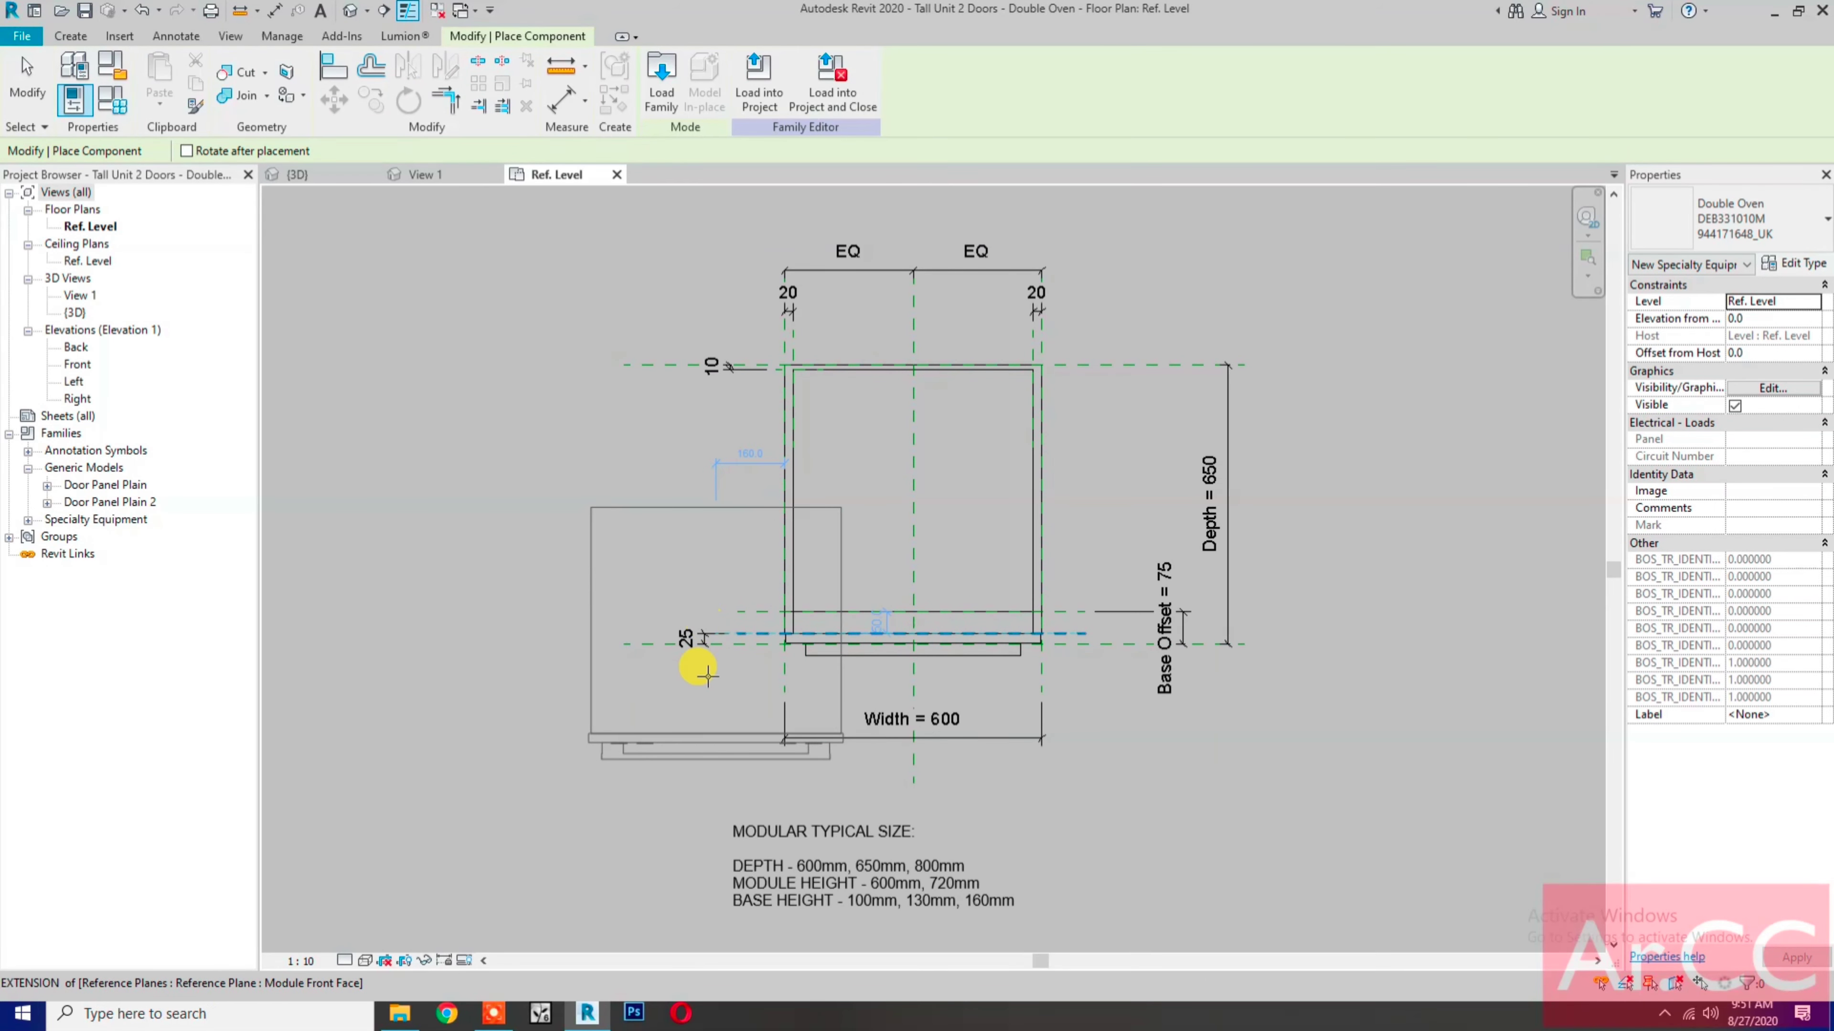
Step: Place the double oven in the Ref. Level plan and align its centre to the cabinet's vertical centre reference plane
click(694, 594)
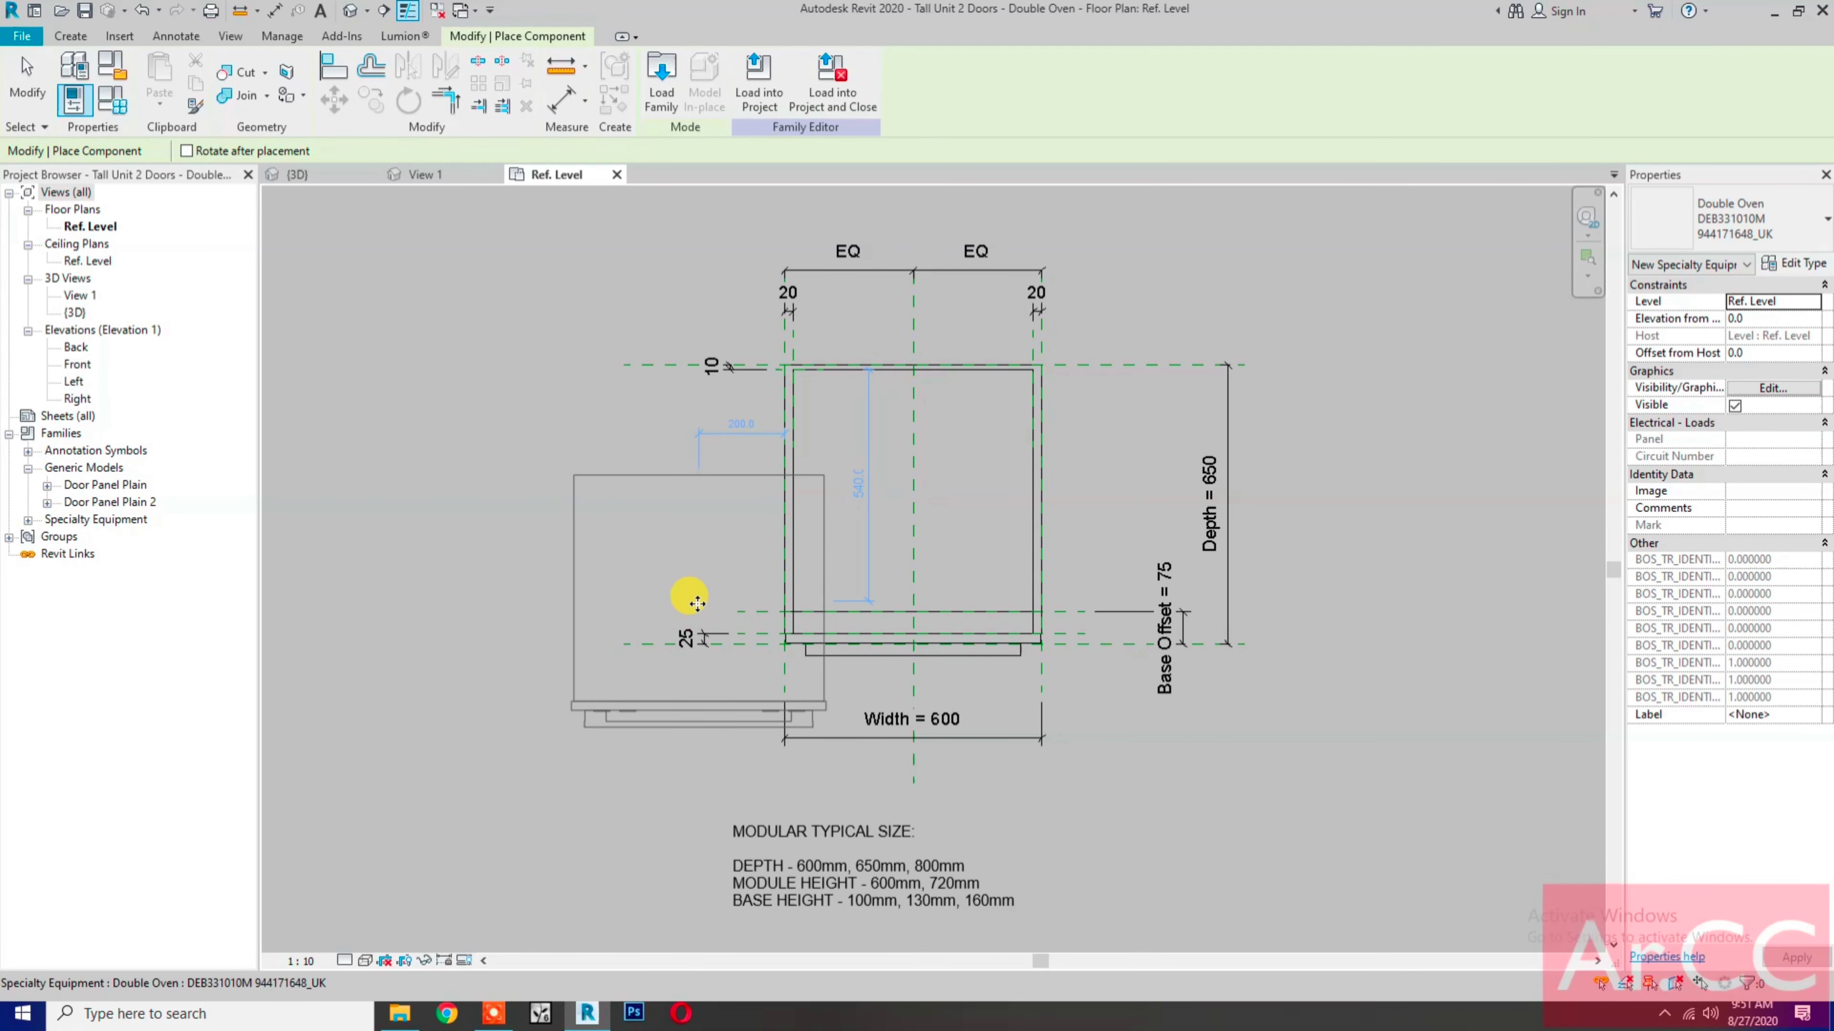
click(332, 67)
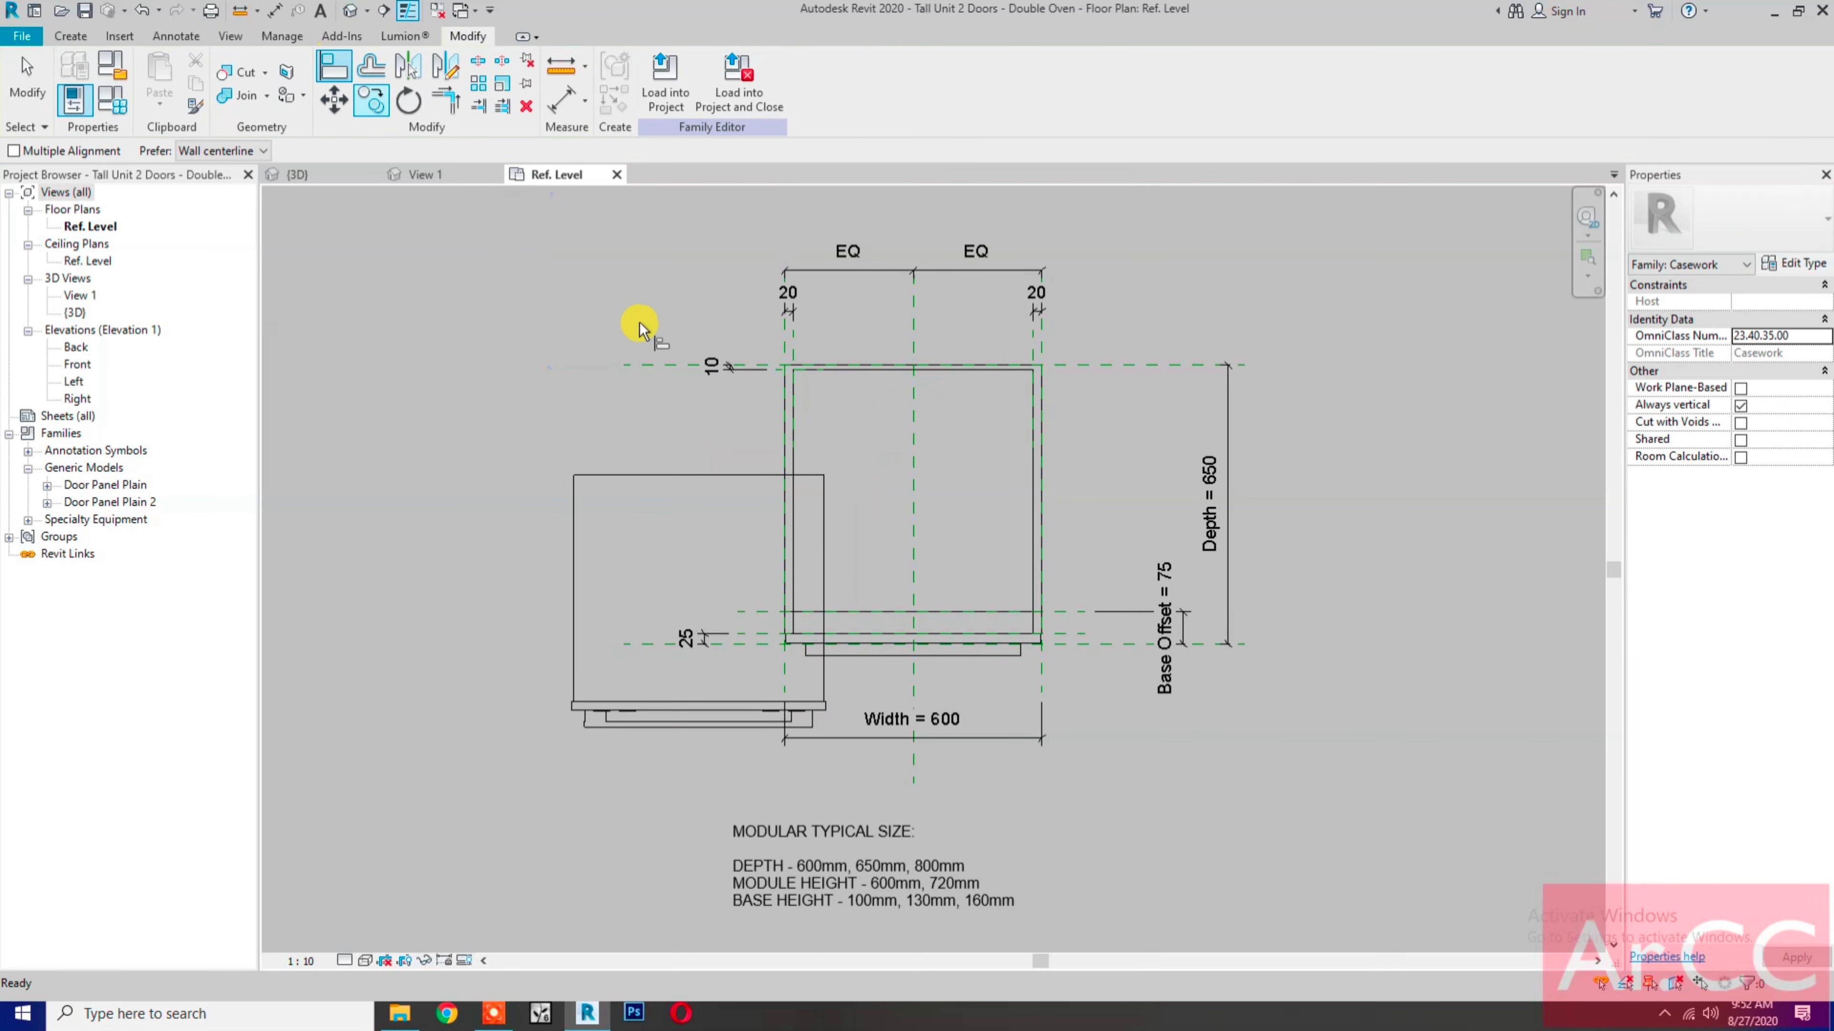
click(915, 473)
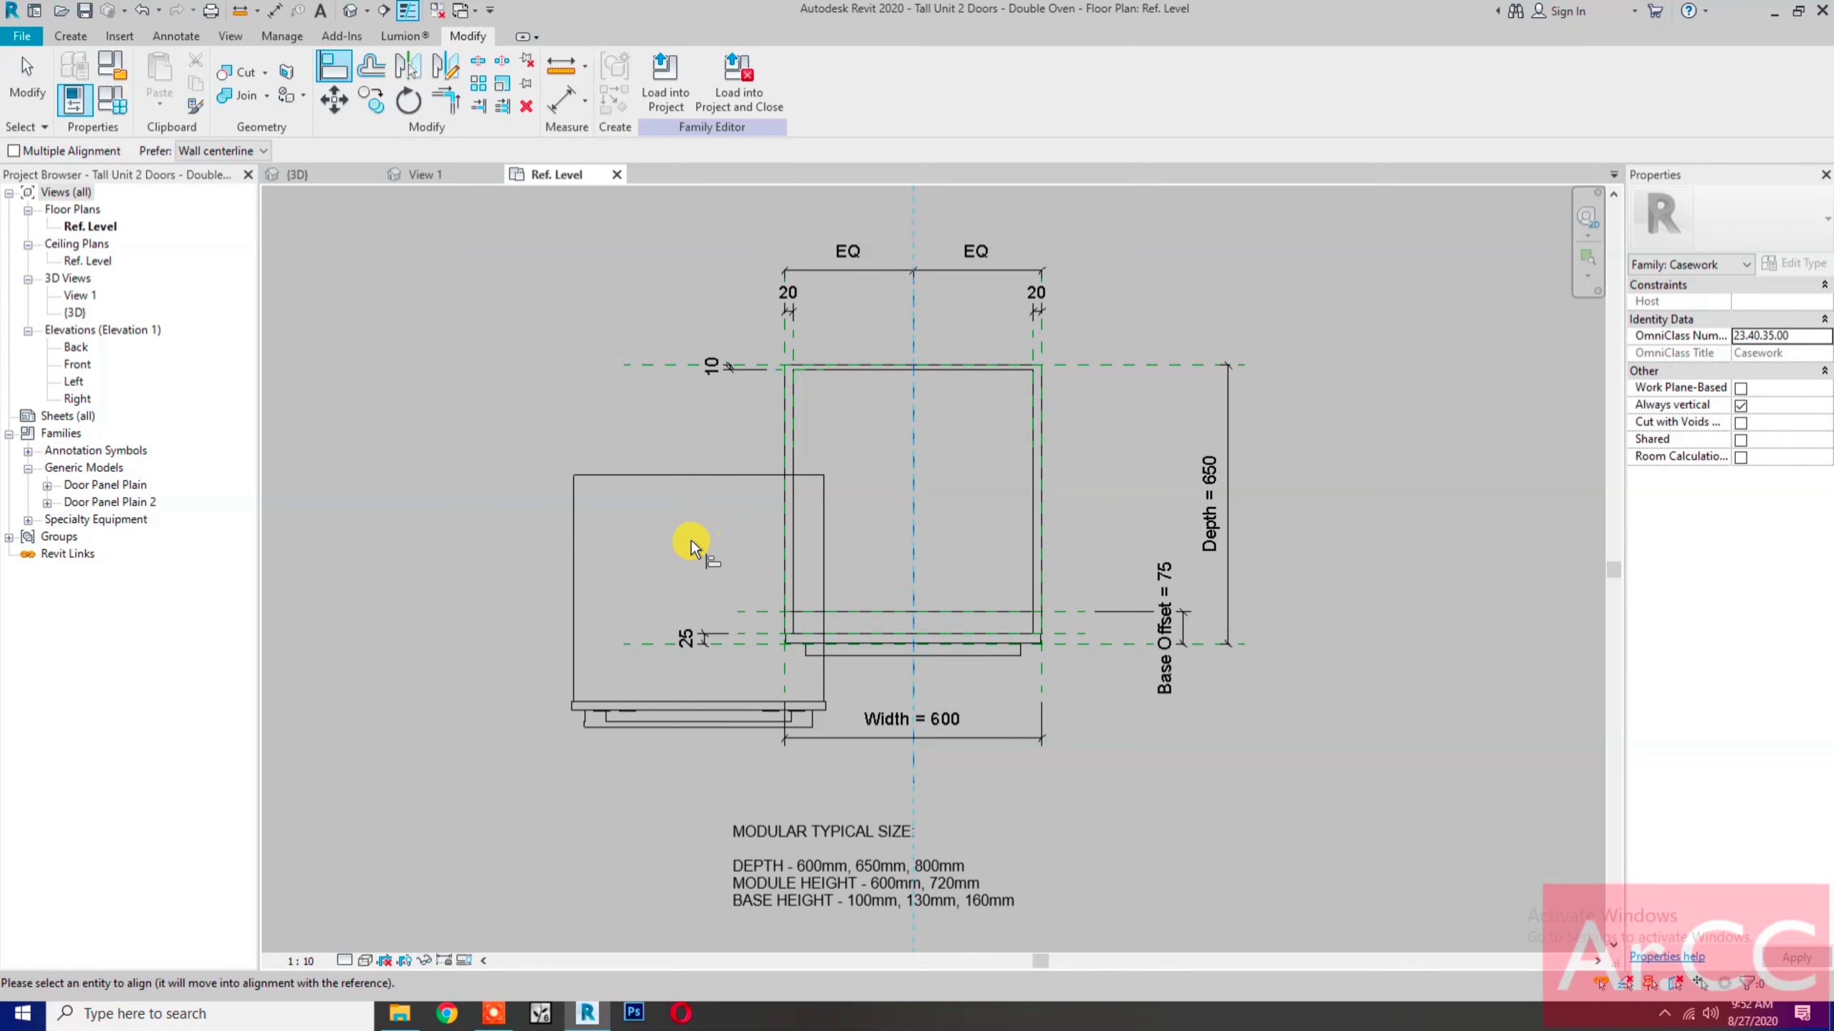
click(697, 549)
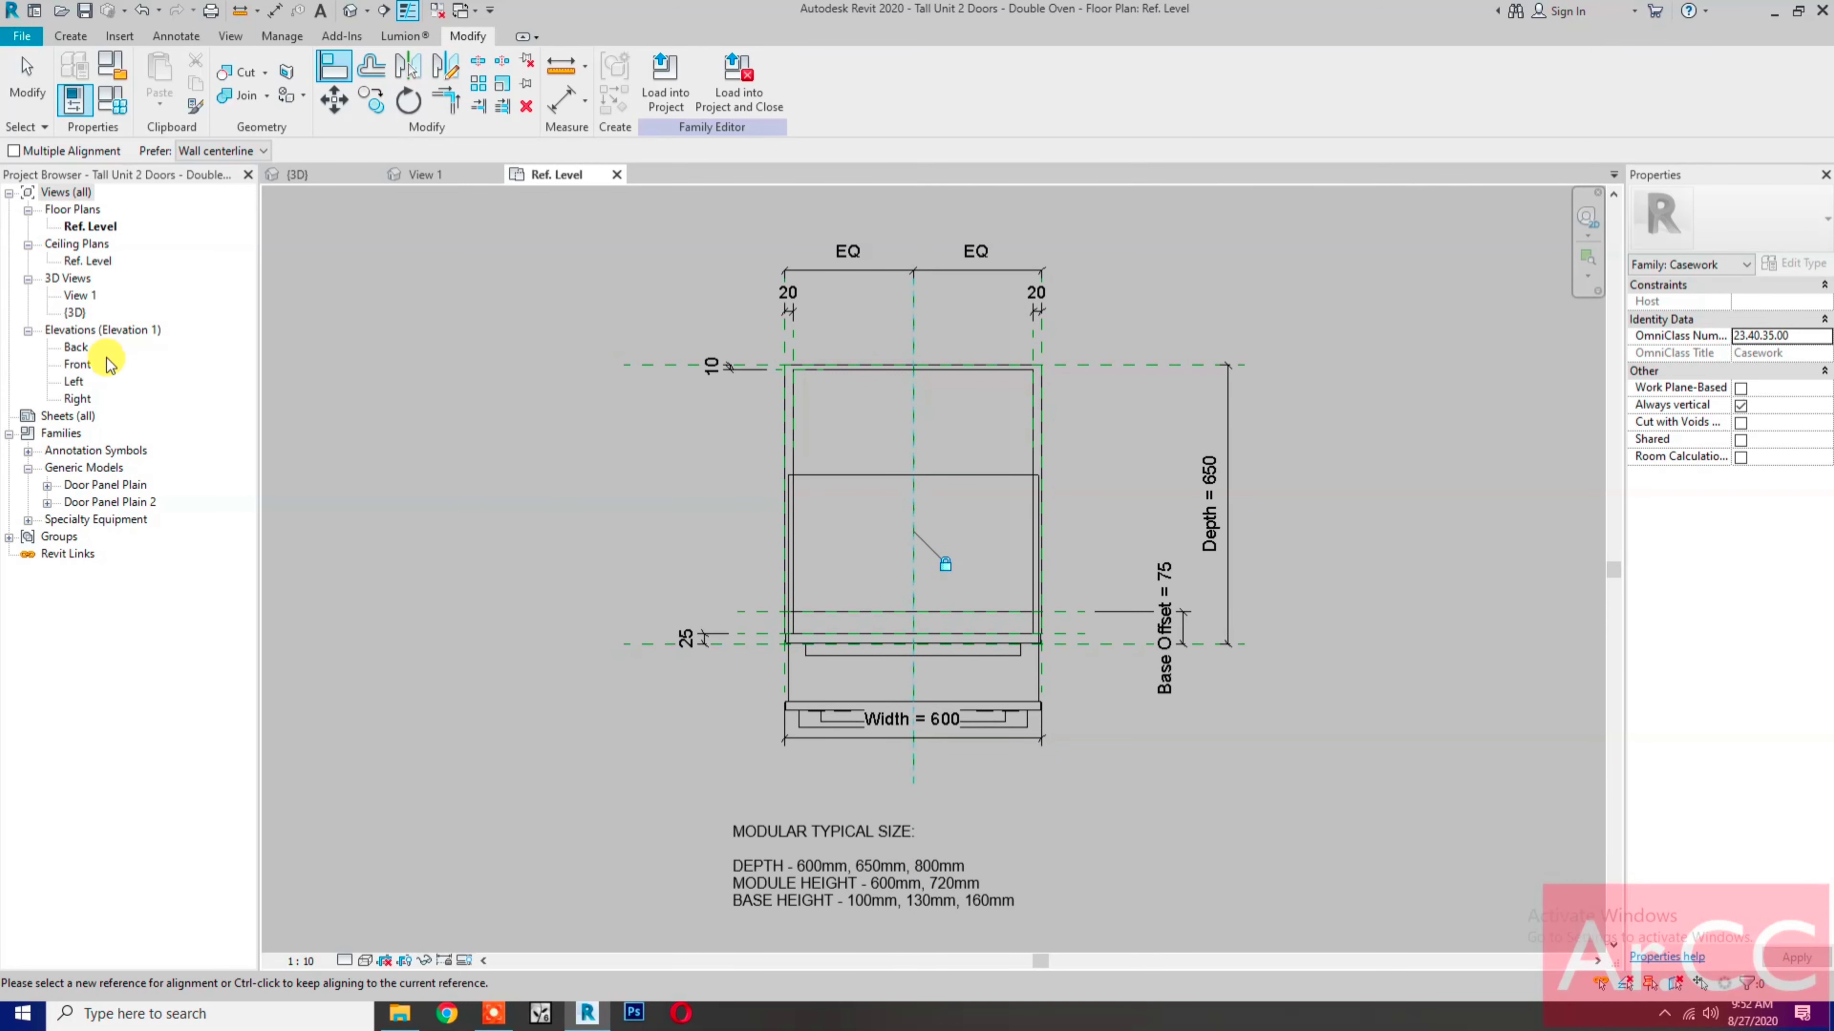
Step: In the Left elevation, align the oven's top edge to the reference plane at the upper shelf and lock the alignment
click(73, 385)
double_click(73, 383)
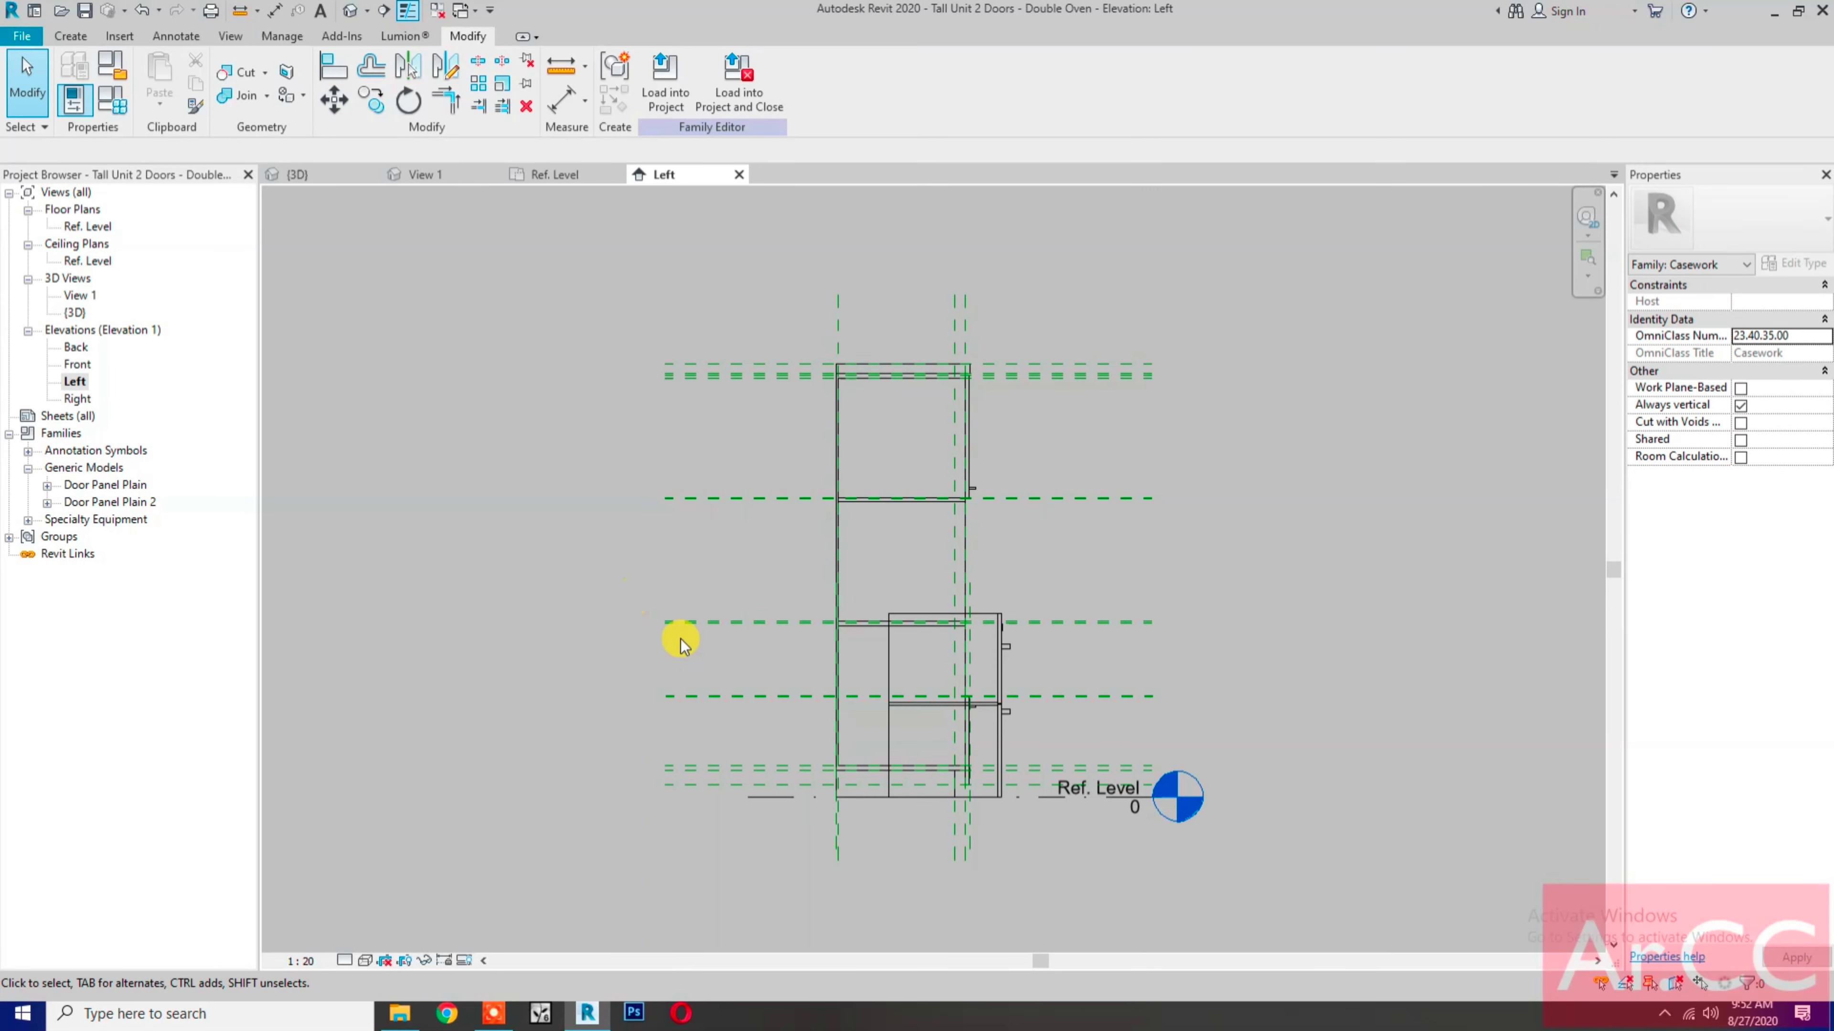
scroll(1023, 704, up, 2)
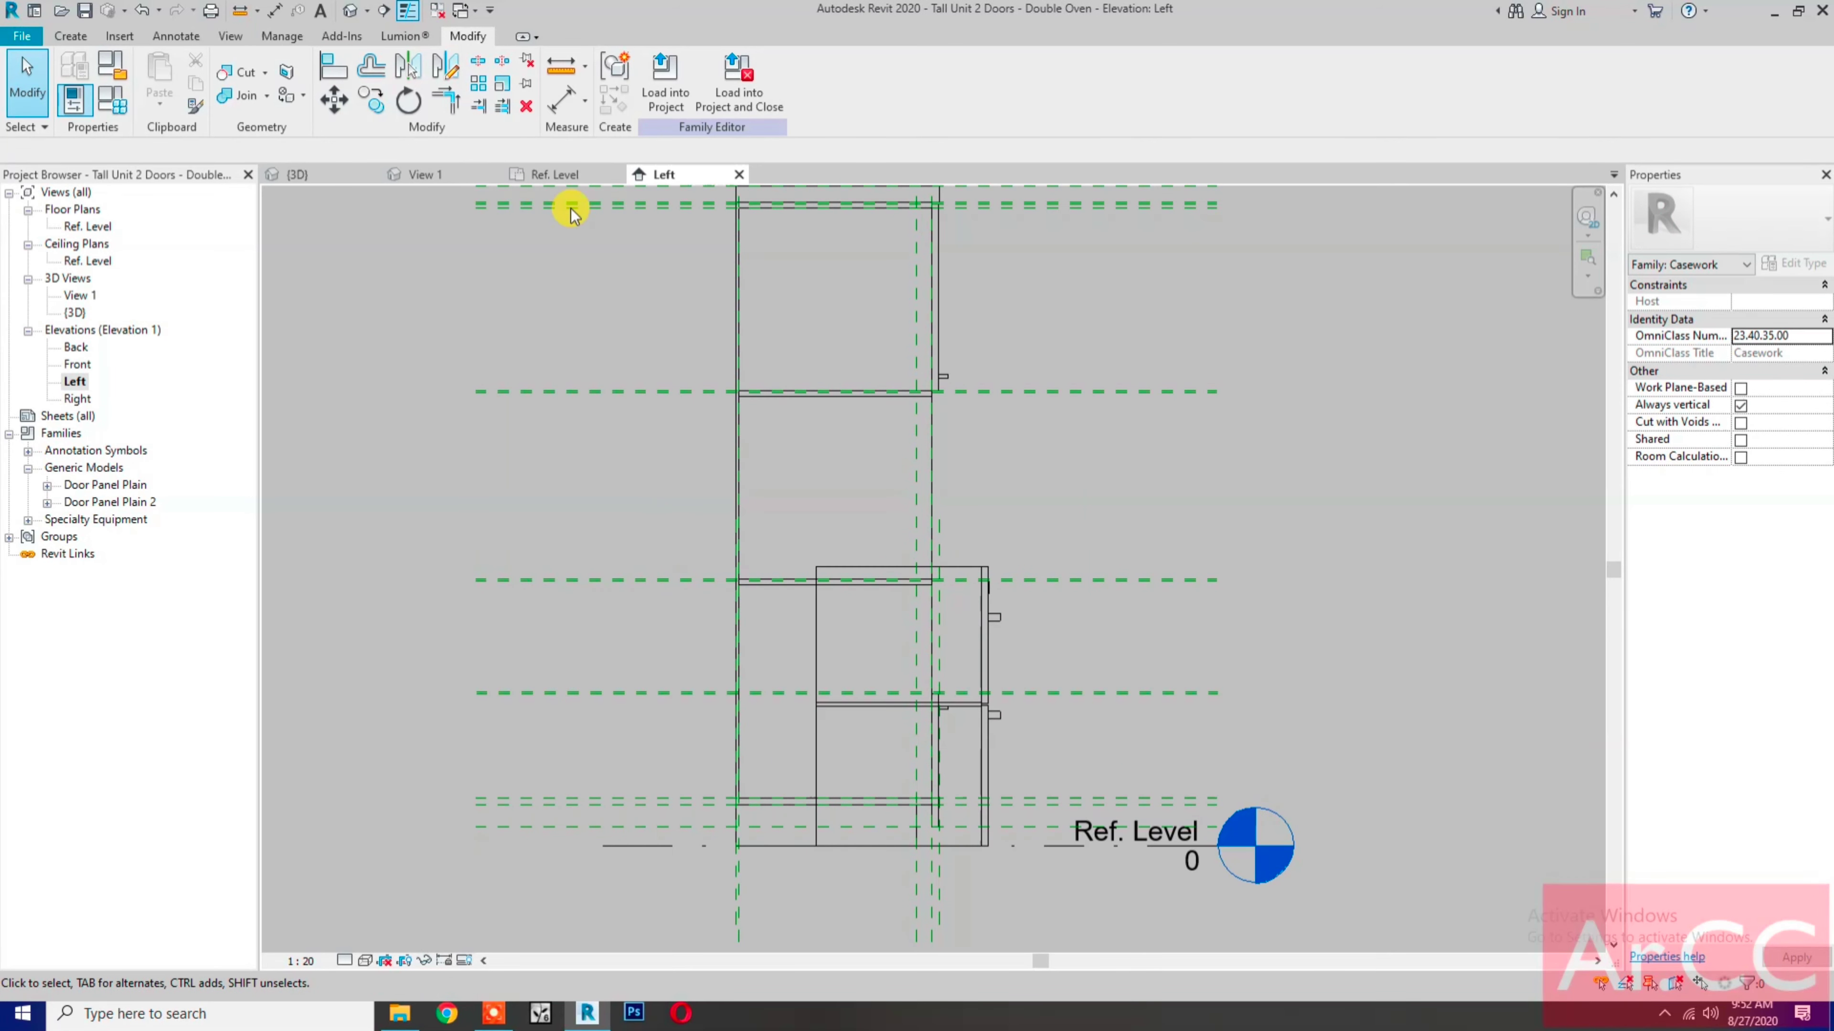
click(333, 66)
scroll(951, 398, up, 2)
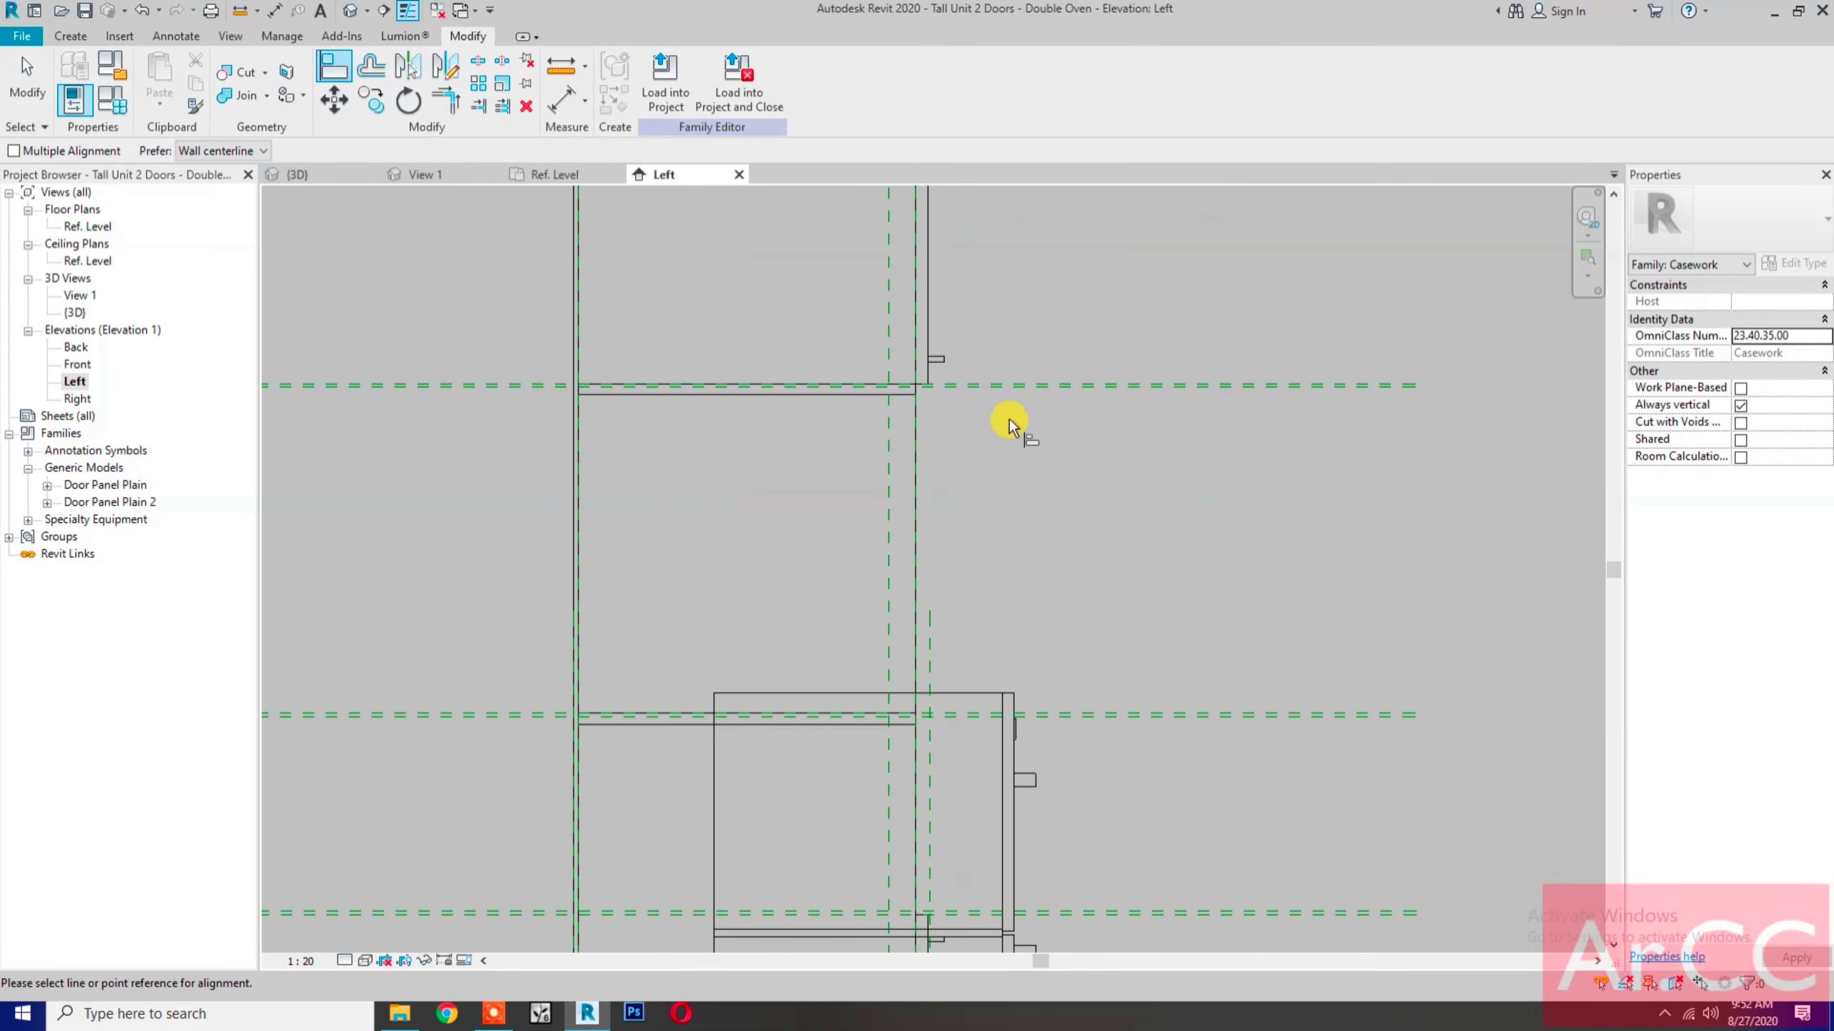
click(1020, 387)
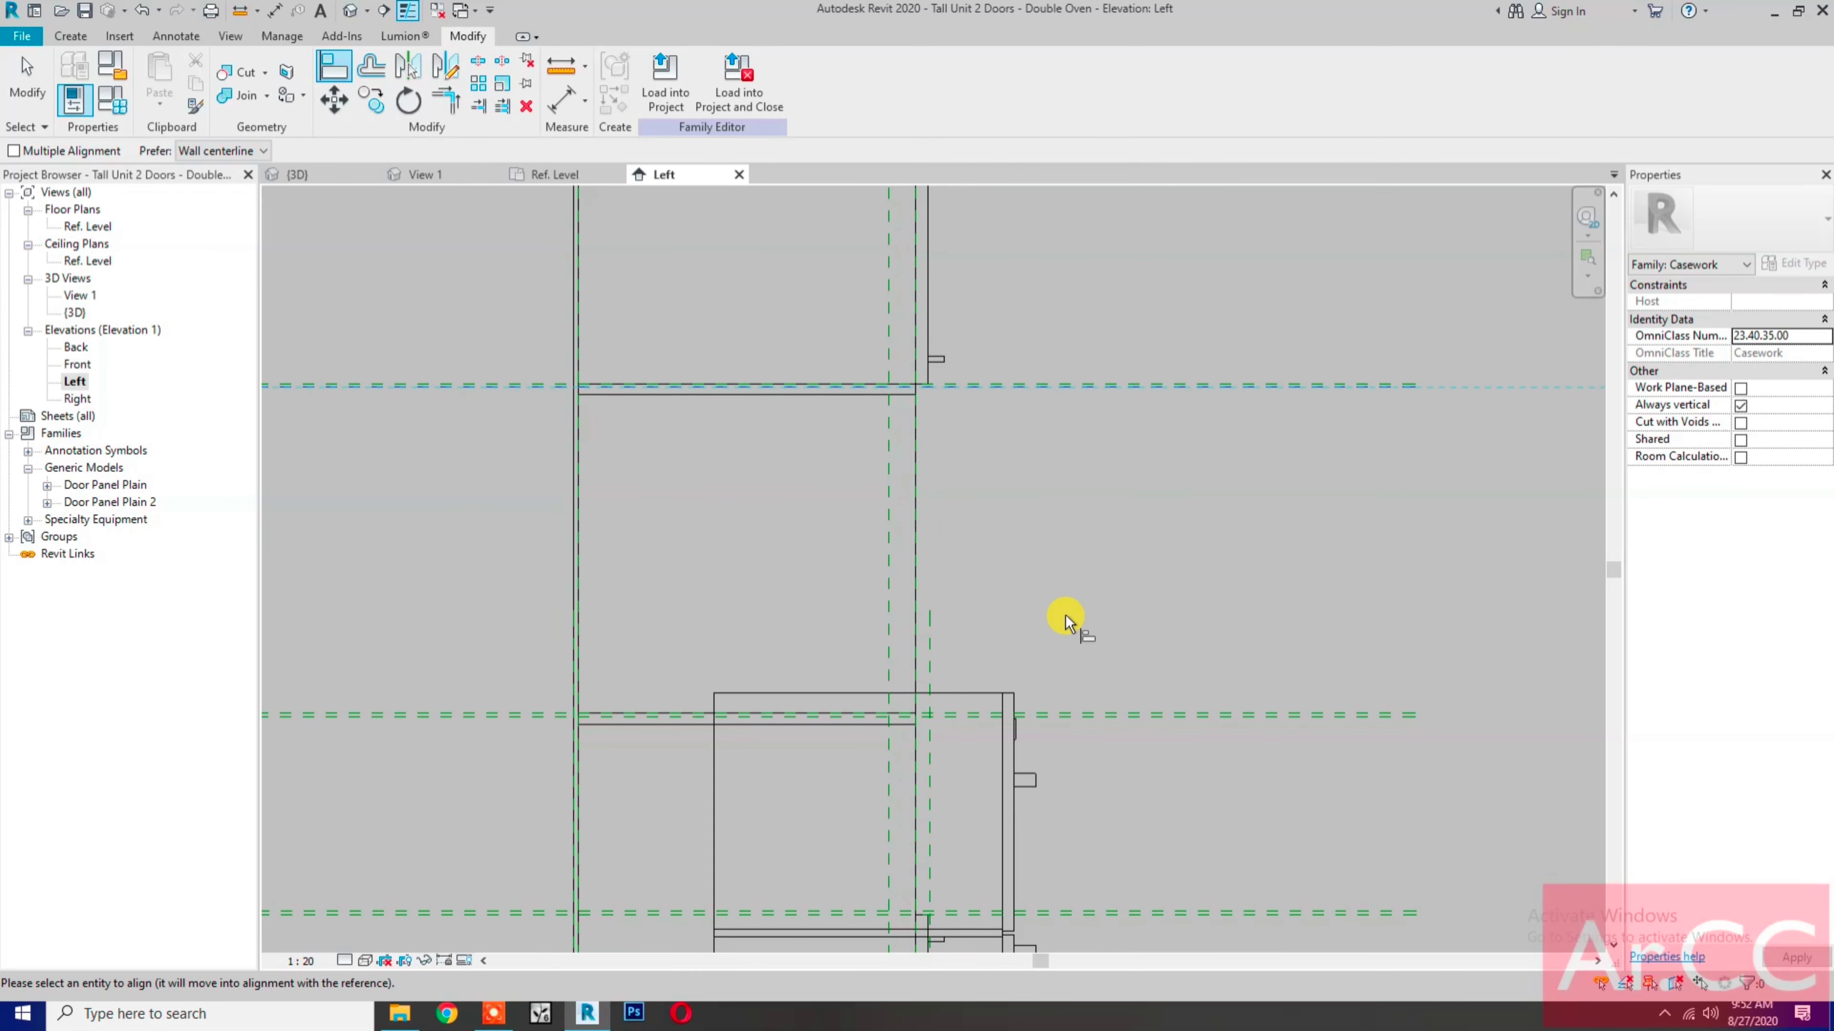
scroll(1035, 730, up, 2)
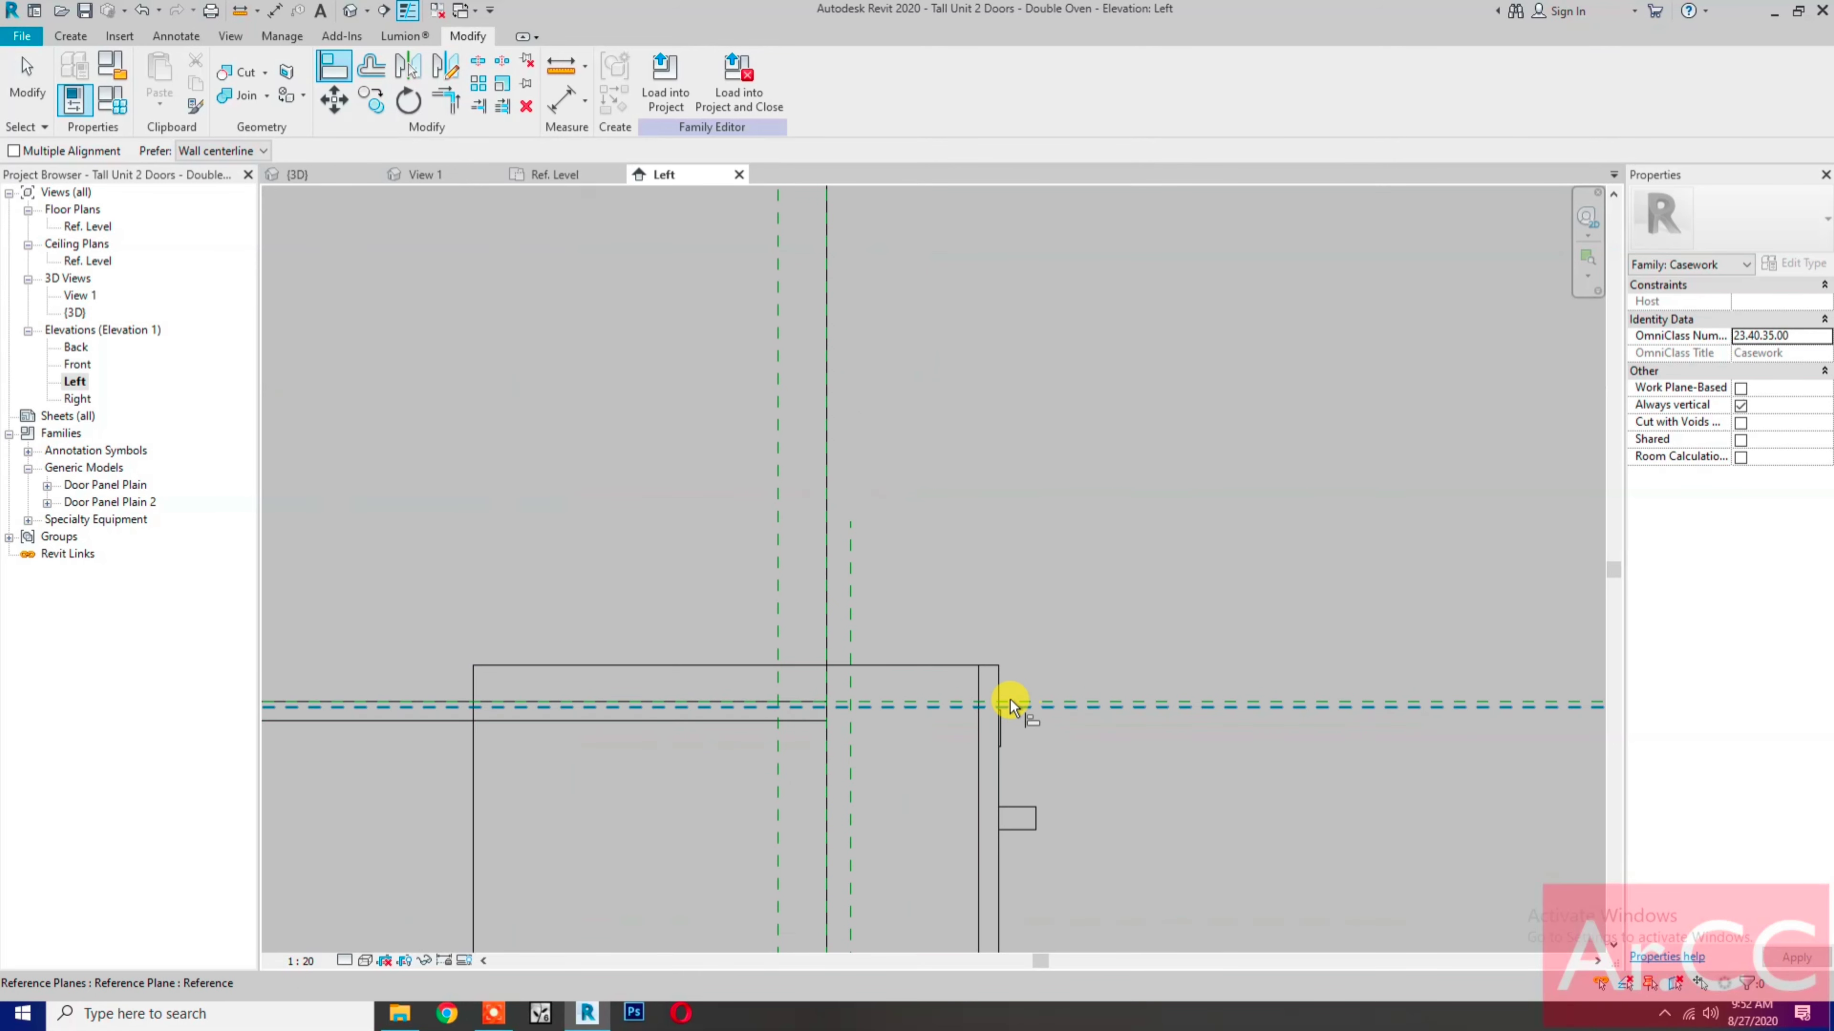
click(995, 668)
scroll(996, 668, down, 3)
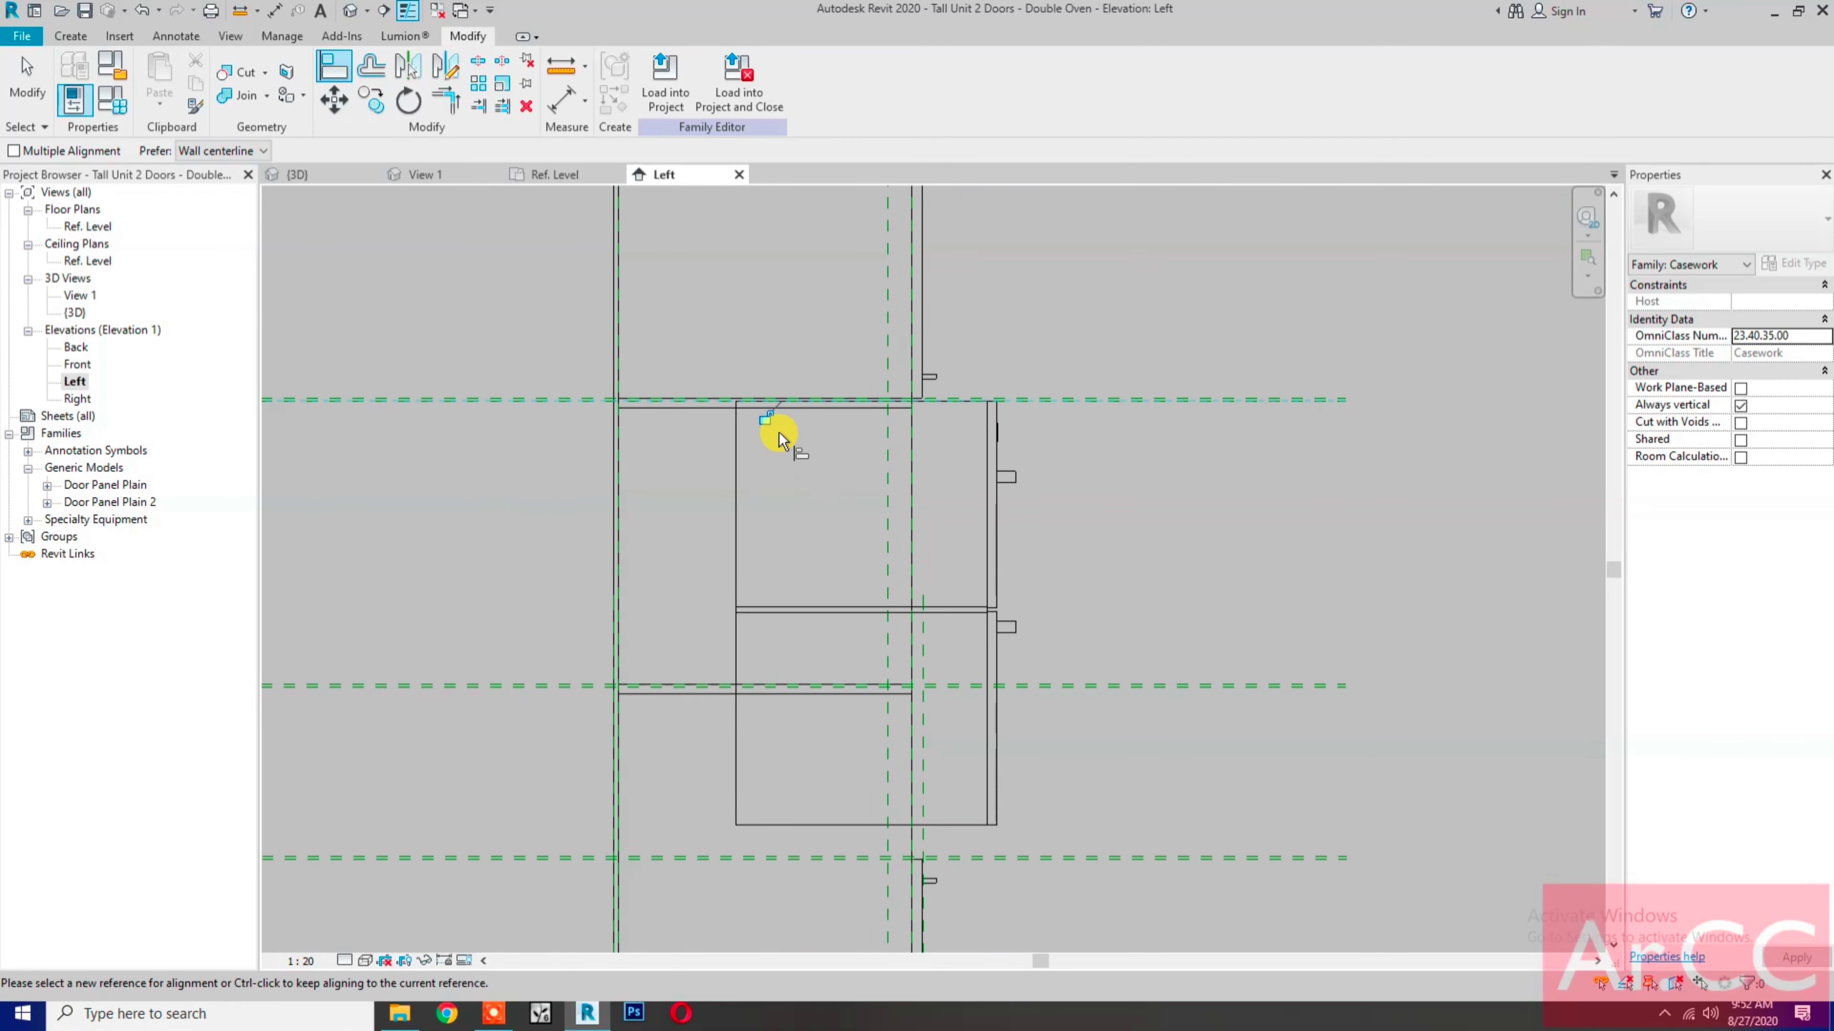
click(771, 420)
Step: Align the back face of the oven's front panel to the cabinet's Module Front Face reference plane and lock the alignment
scroll(827, 471, down, 1)
middle_drag(817, 549, 792, 765)
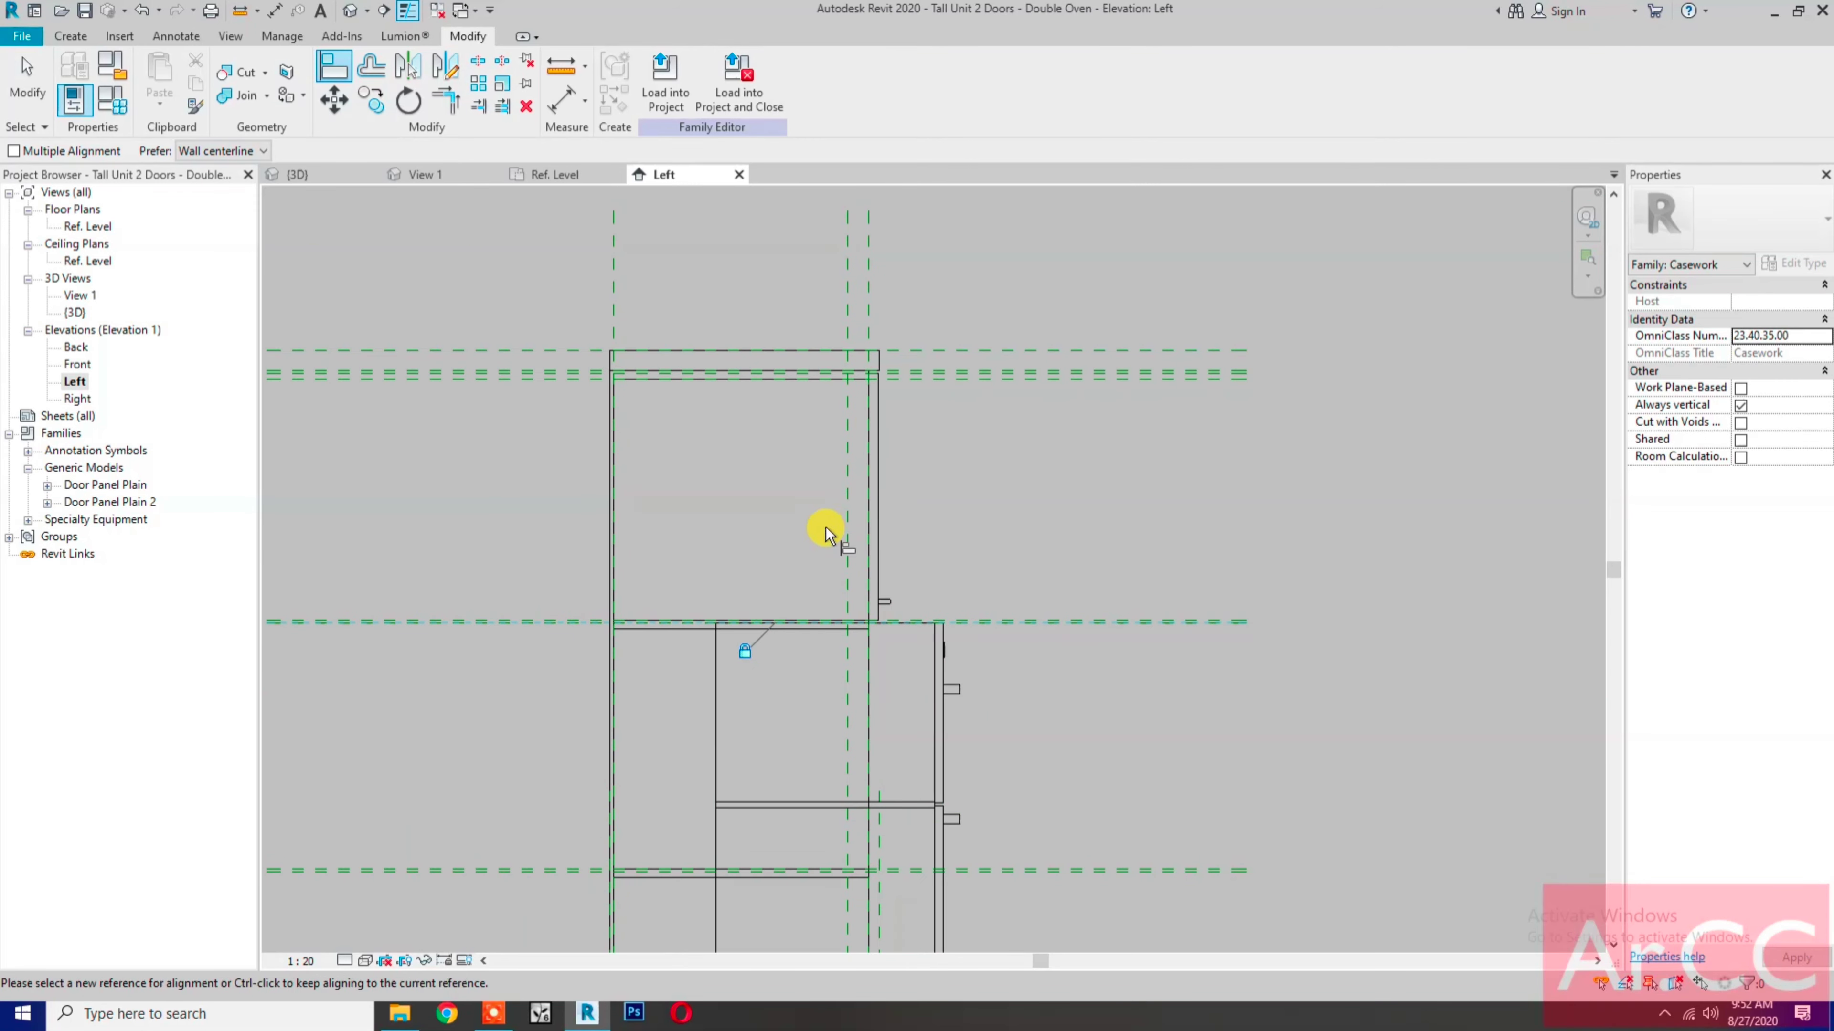
click(870, 299)
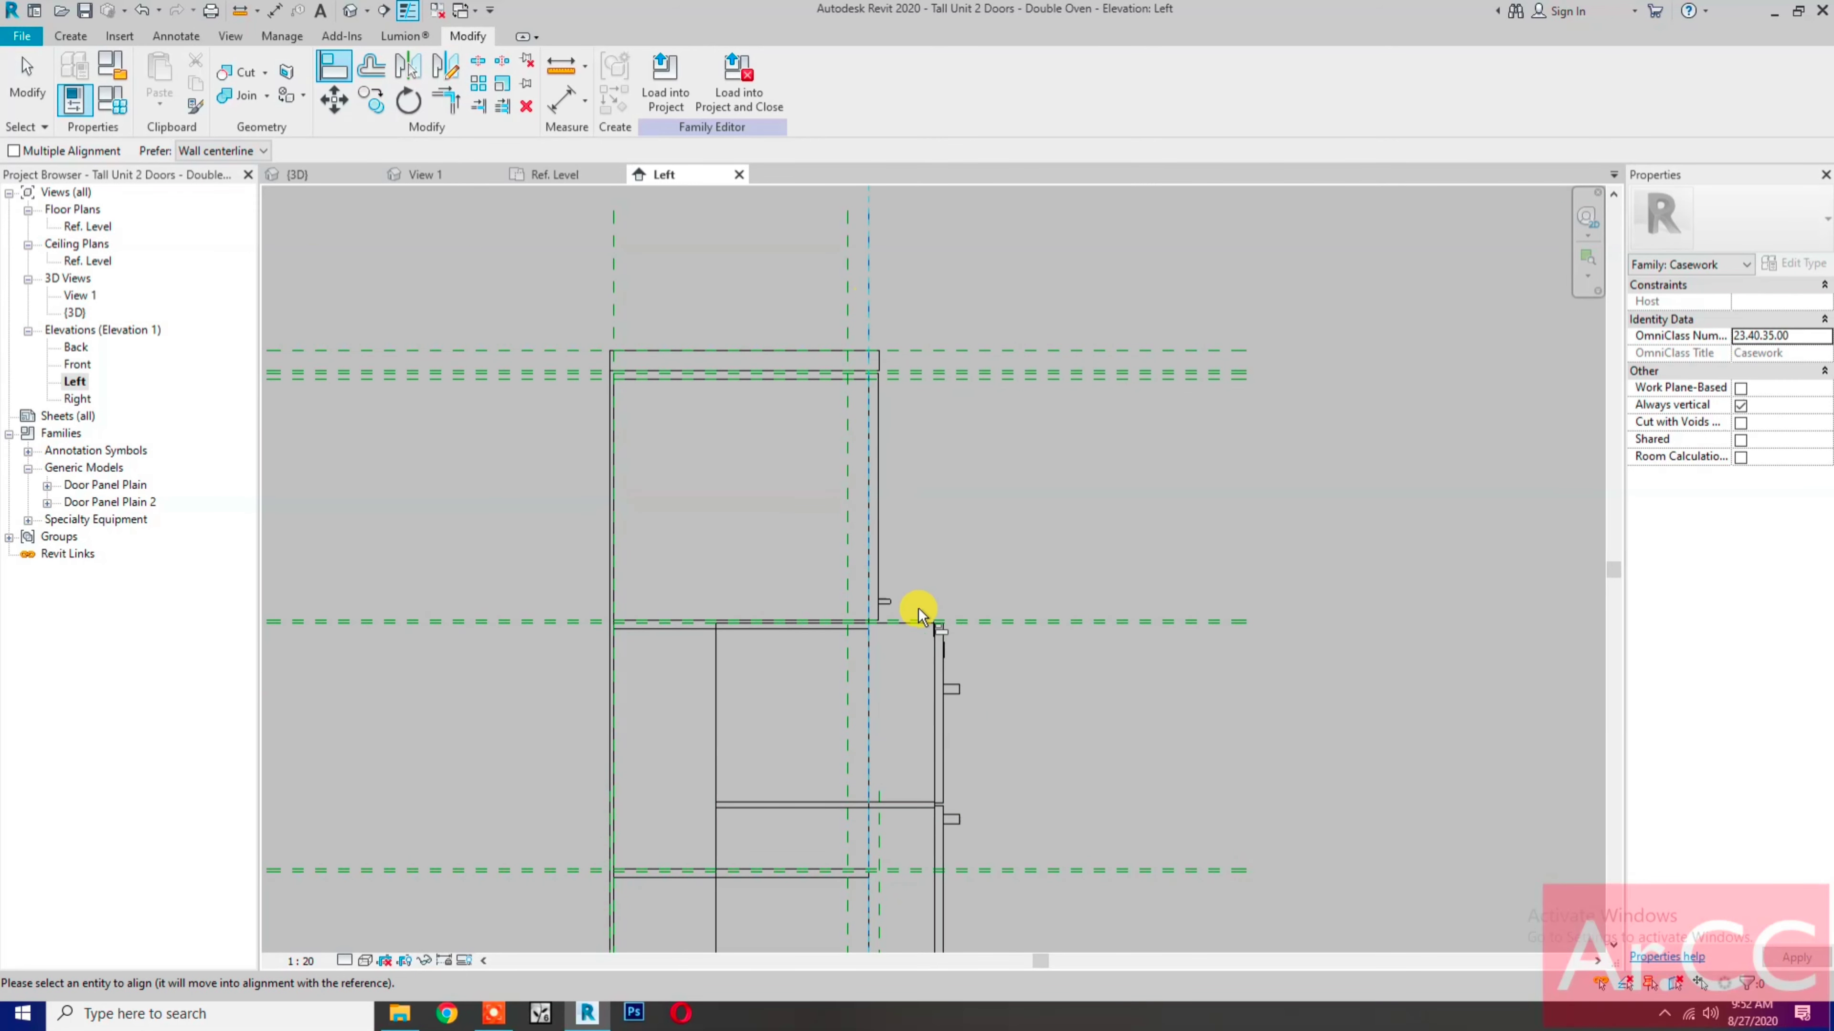
click(934, 653)
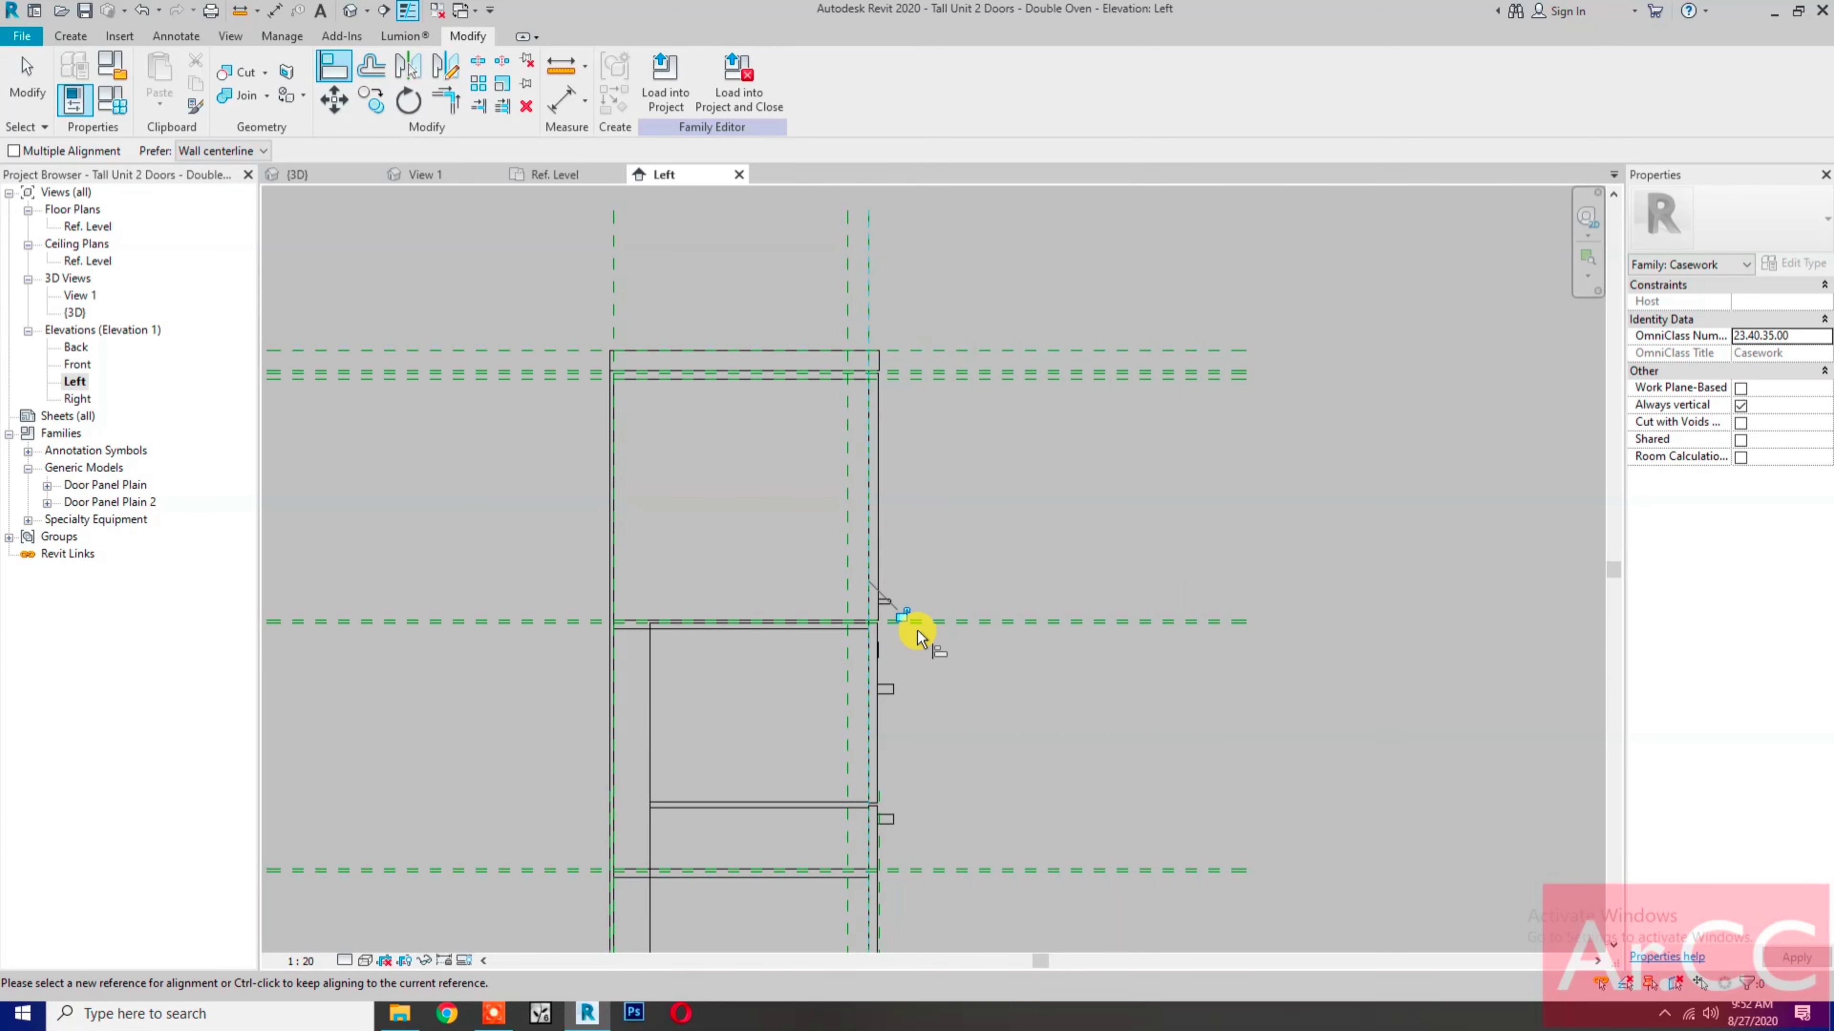
click(904, 615)
middle_drag(953, 778, 1002, 653)
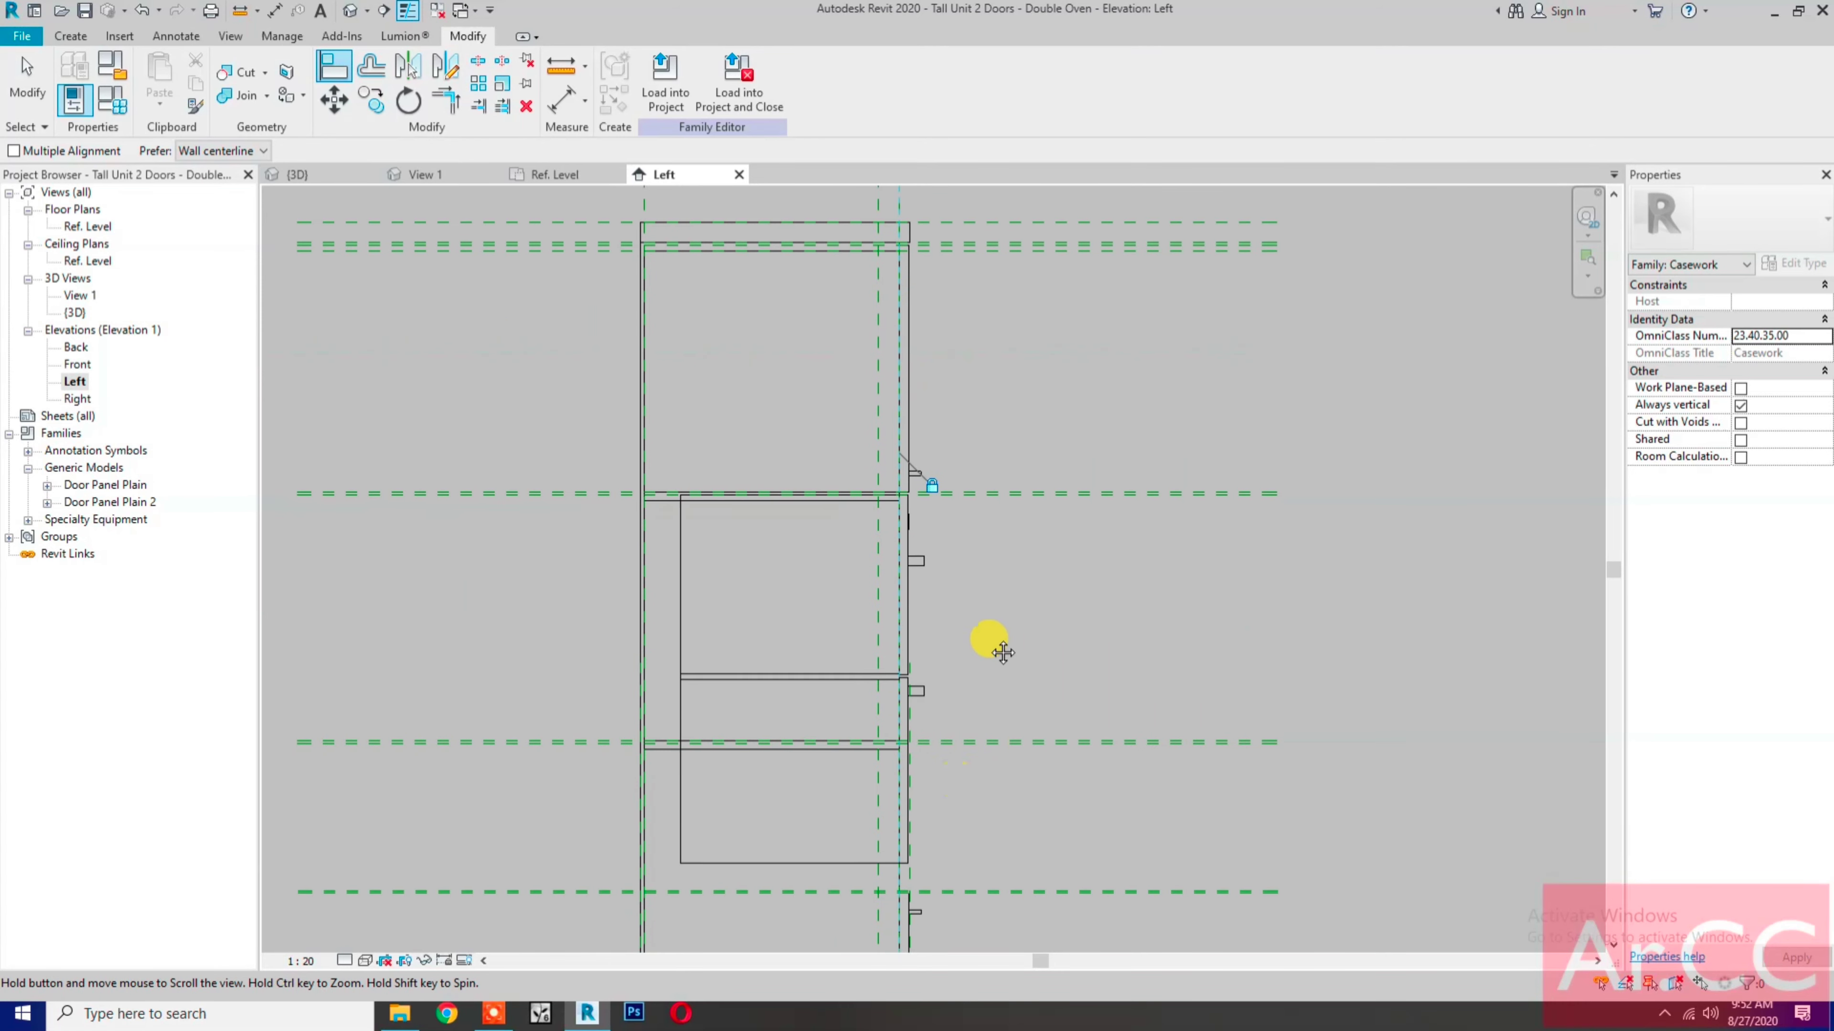
scroll(986, 729, up, 1)
key(Escape)
Step: Delete the middle shelf extrusion that crosses the double oven in the Left elevation
middle_drag(986, 798, 1057, 743)
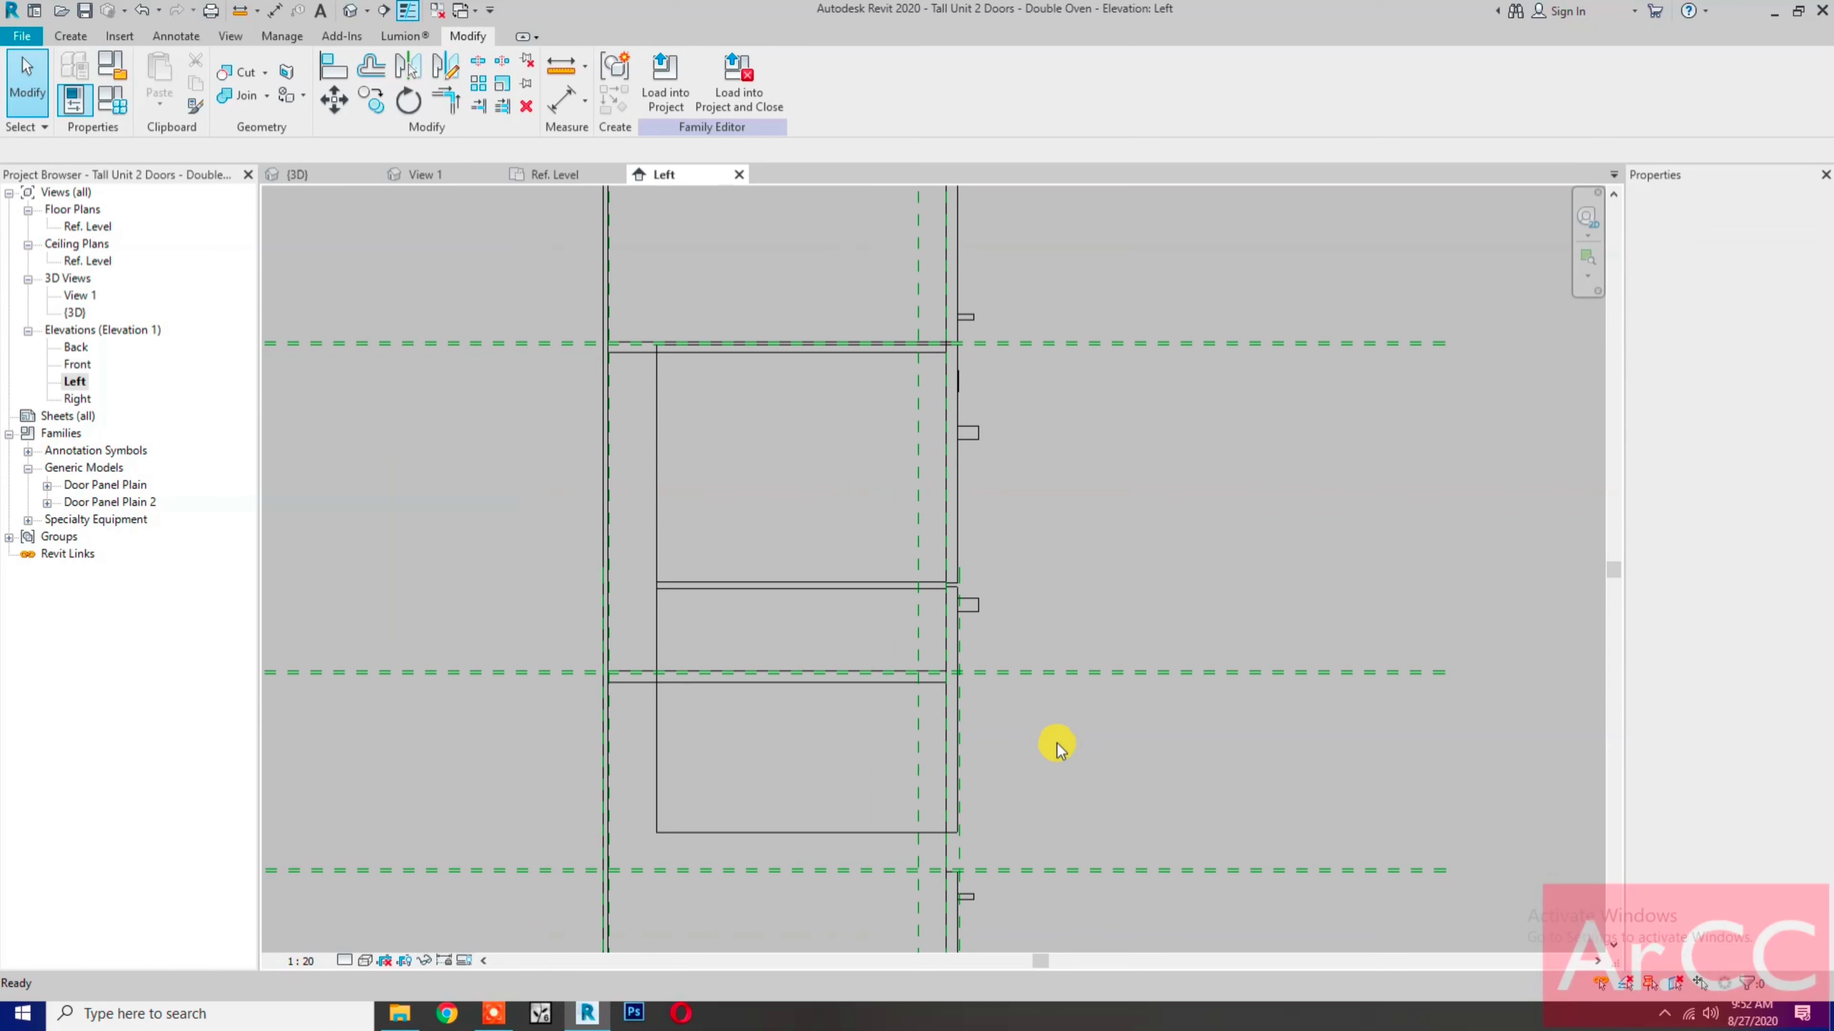
click(883, 680)
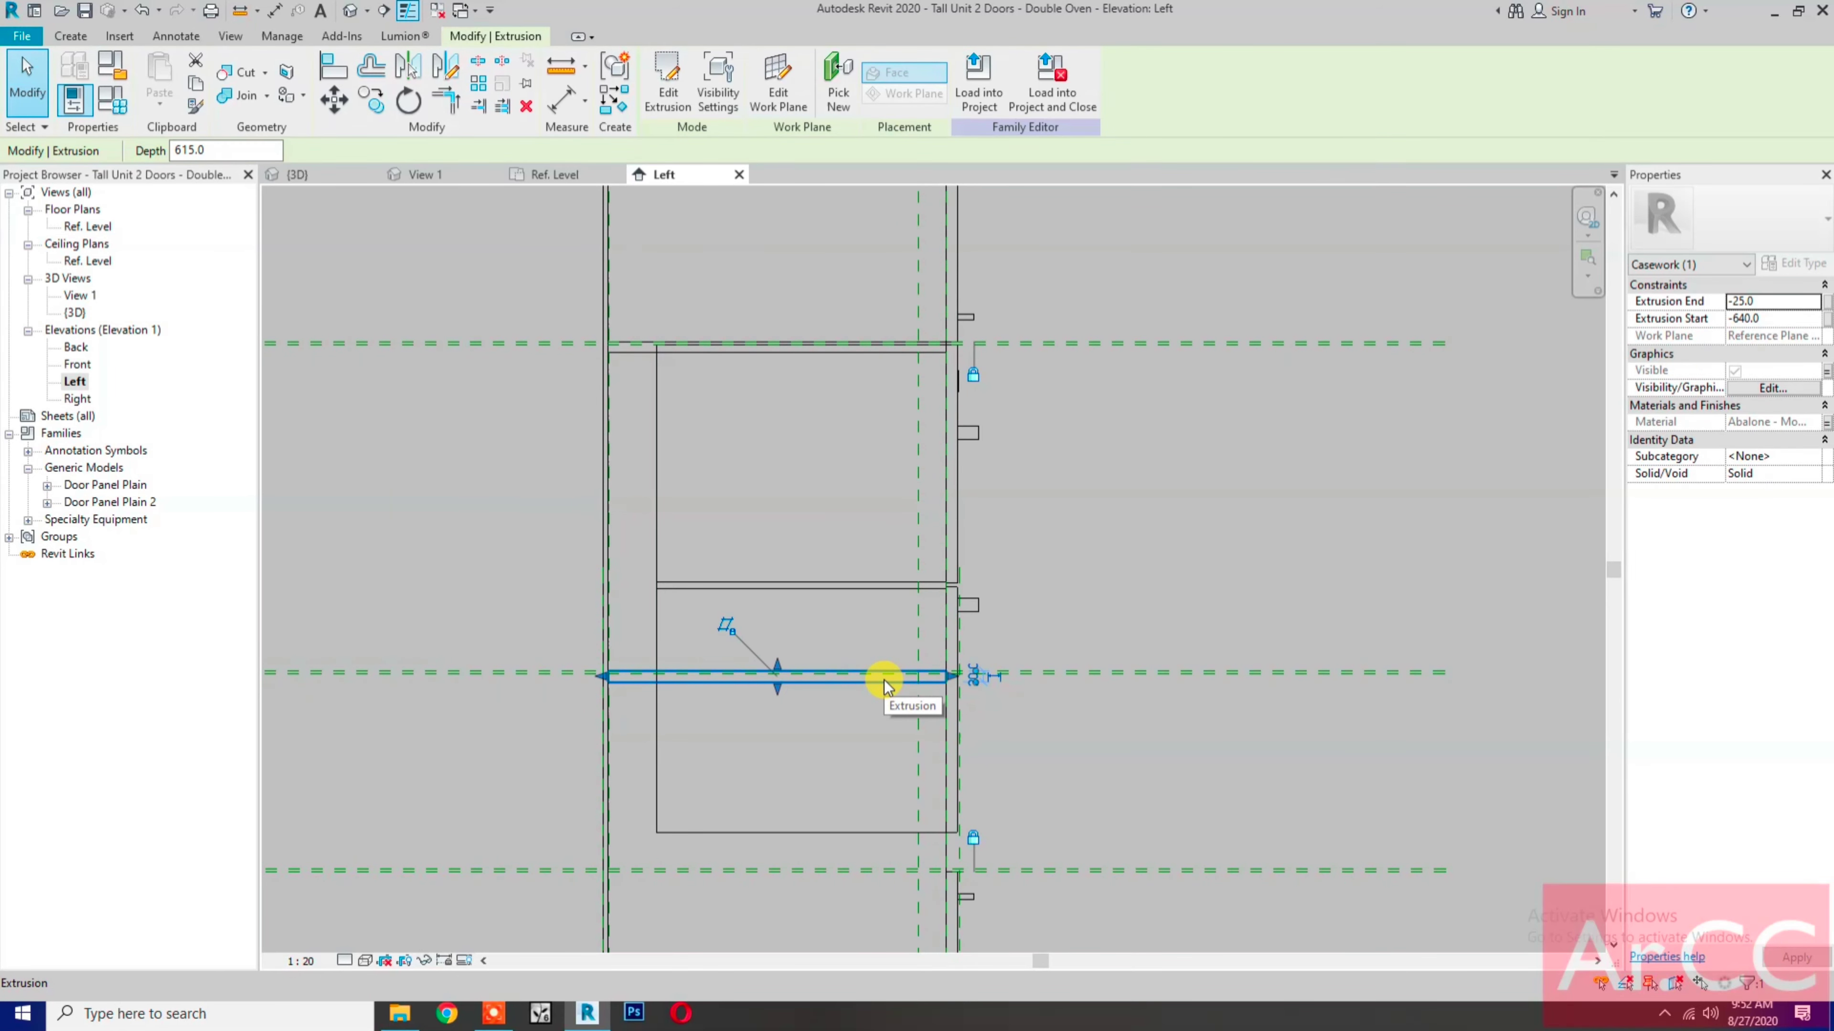
scroll(896, 690, down, 3)
middle_drag(1104, 728, 1121, 727)
click(1117, 726)
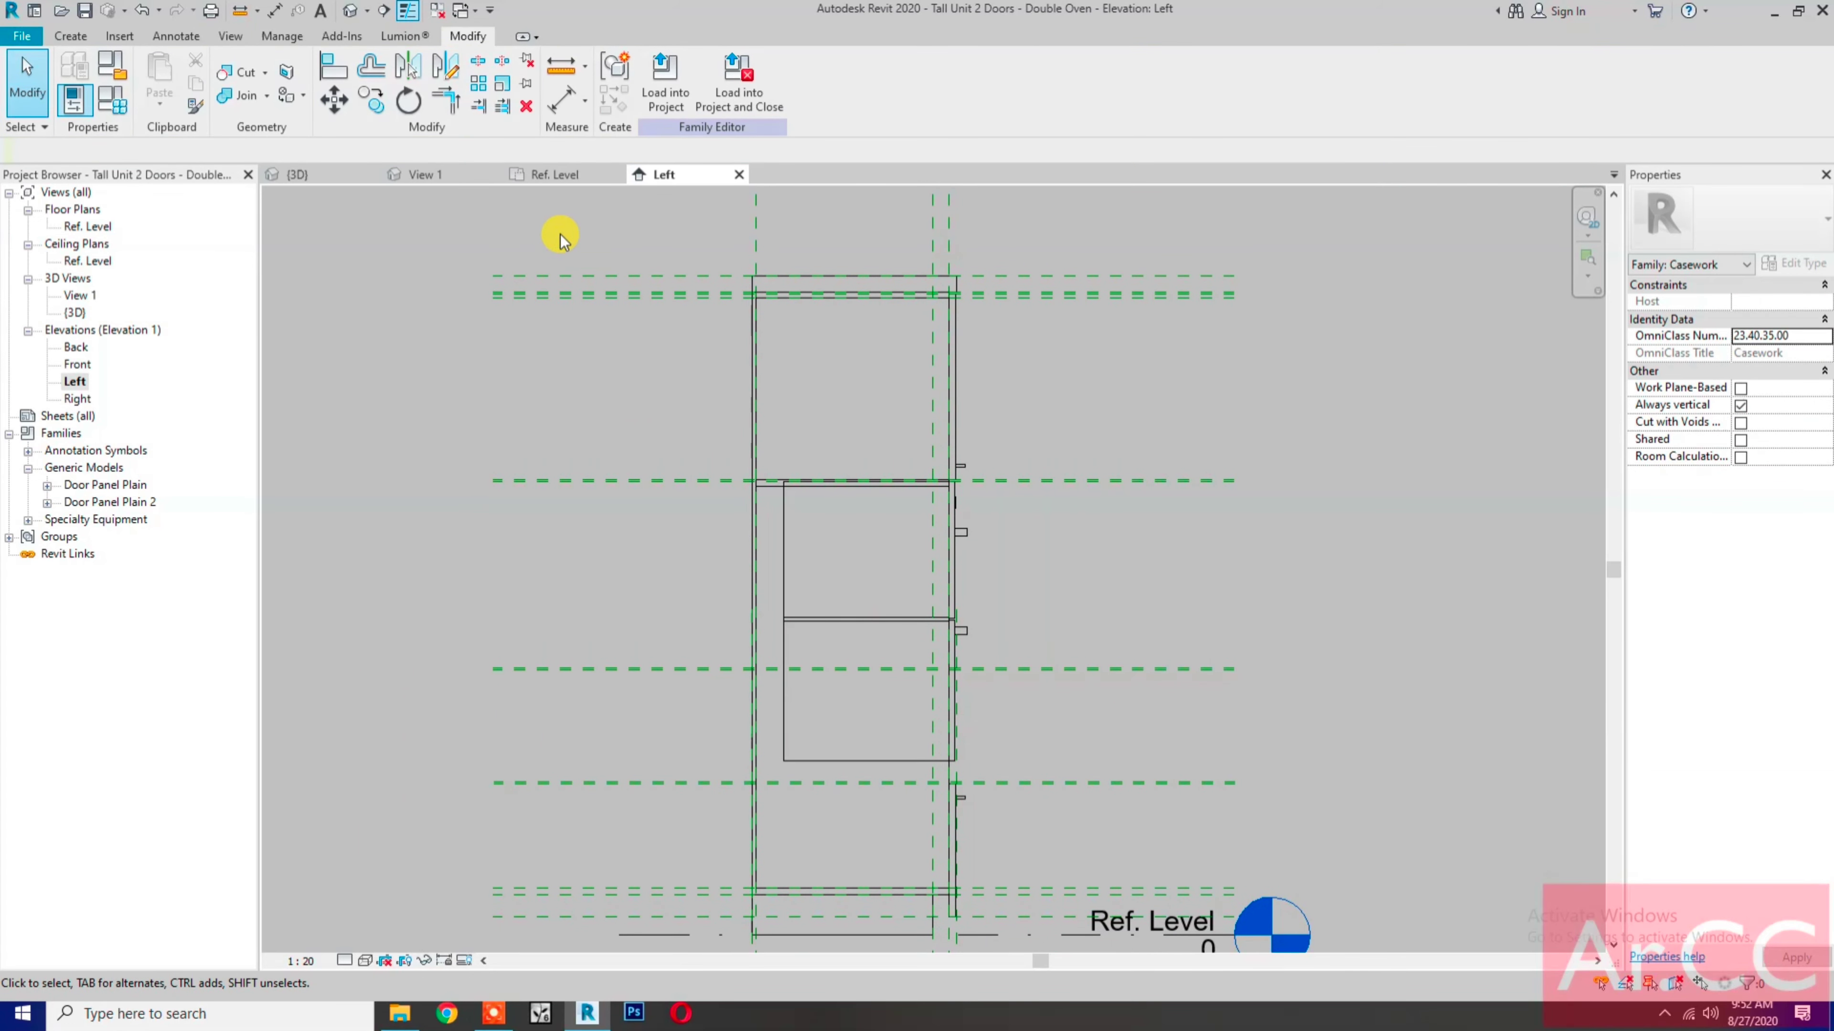
Step: In the Front elevation, add an aligned dimension from the oven's bottom edge to the reference plane at the top of the base module
double_click(76, 364)
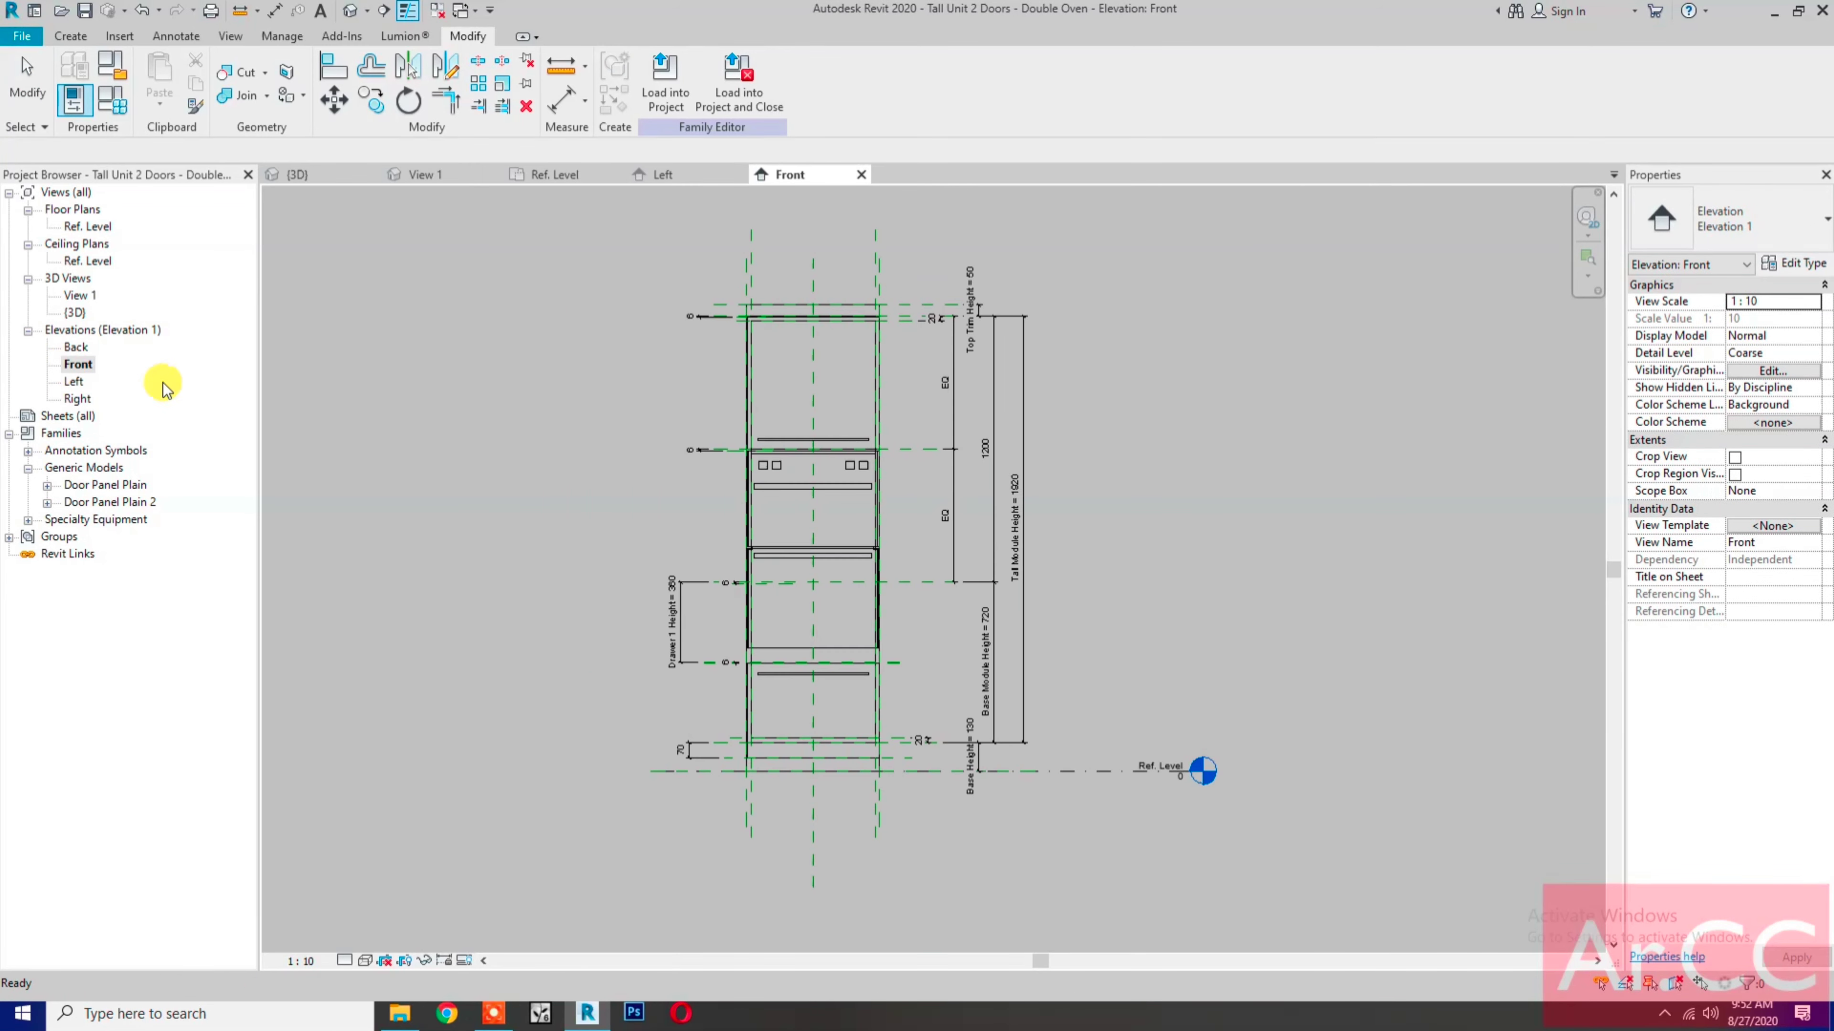
scroll(778, 641, up, 3)
scroll(777, 642, up, 2)
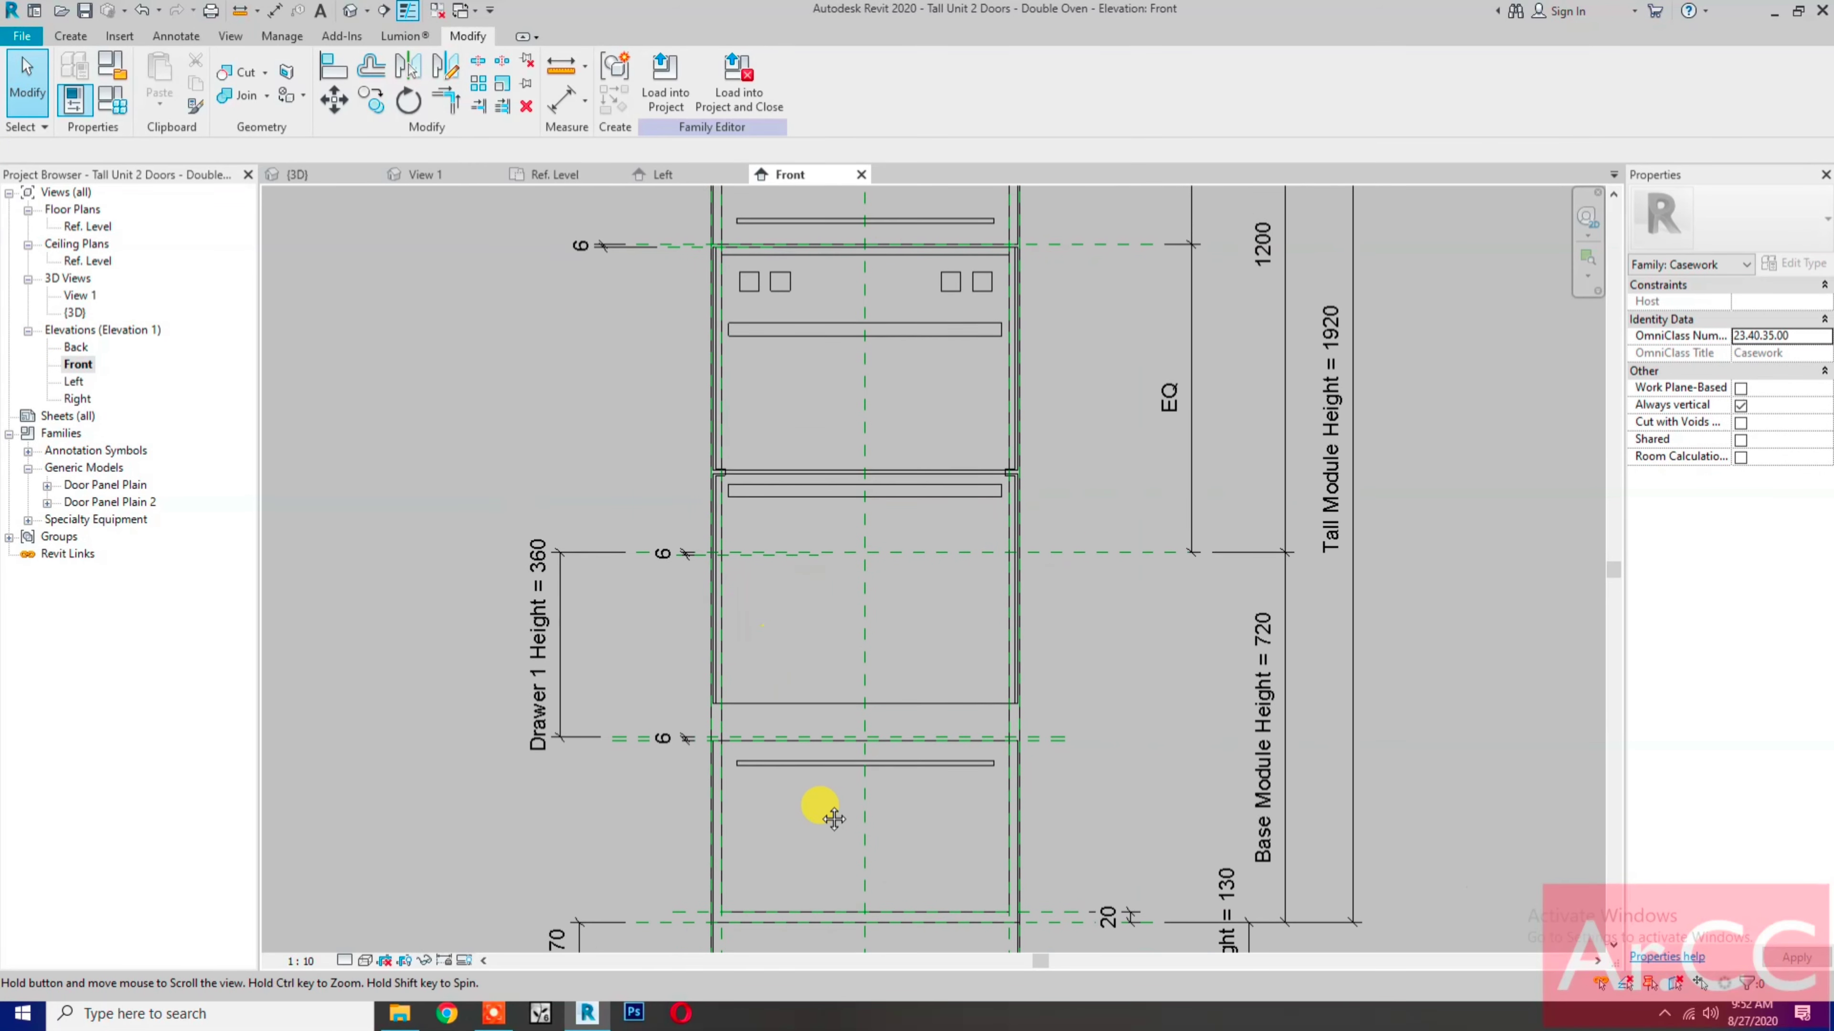
key(d)
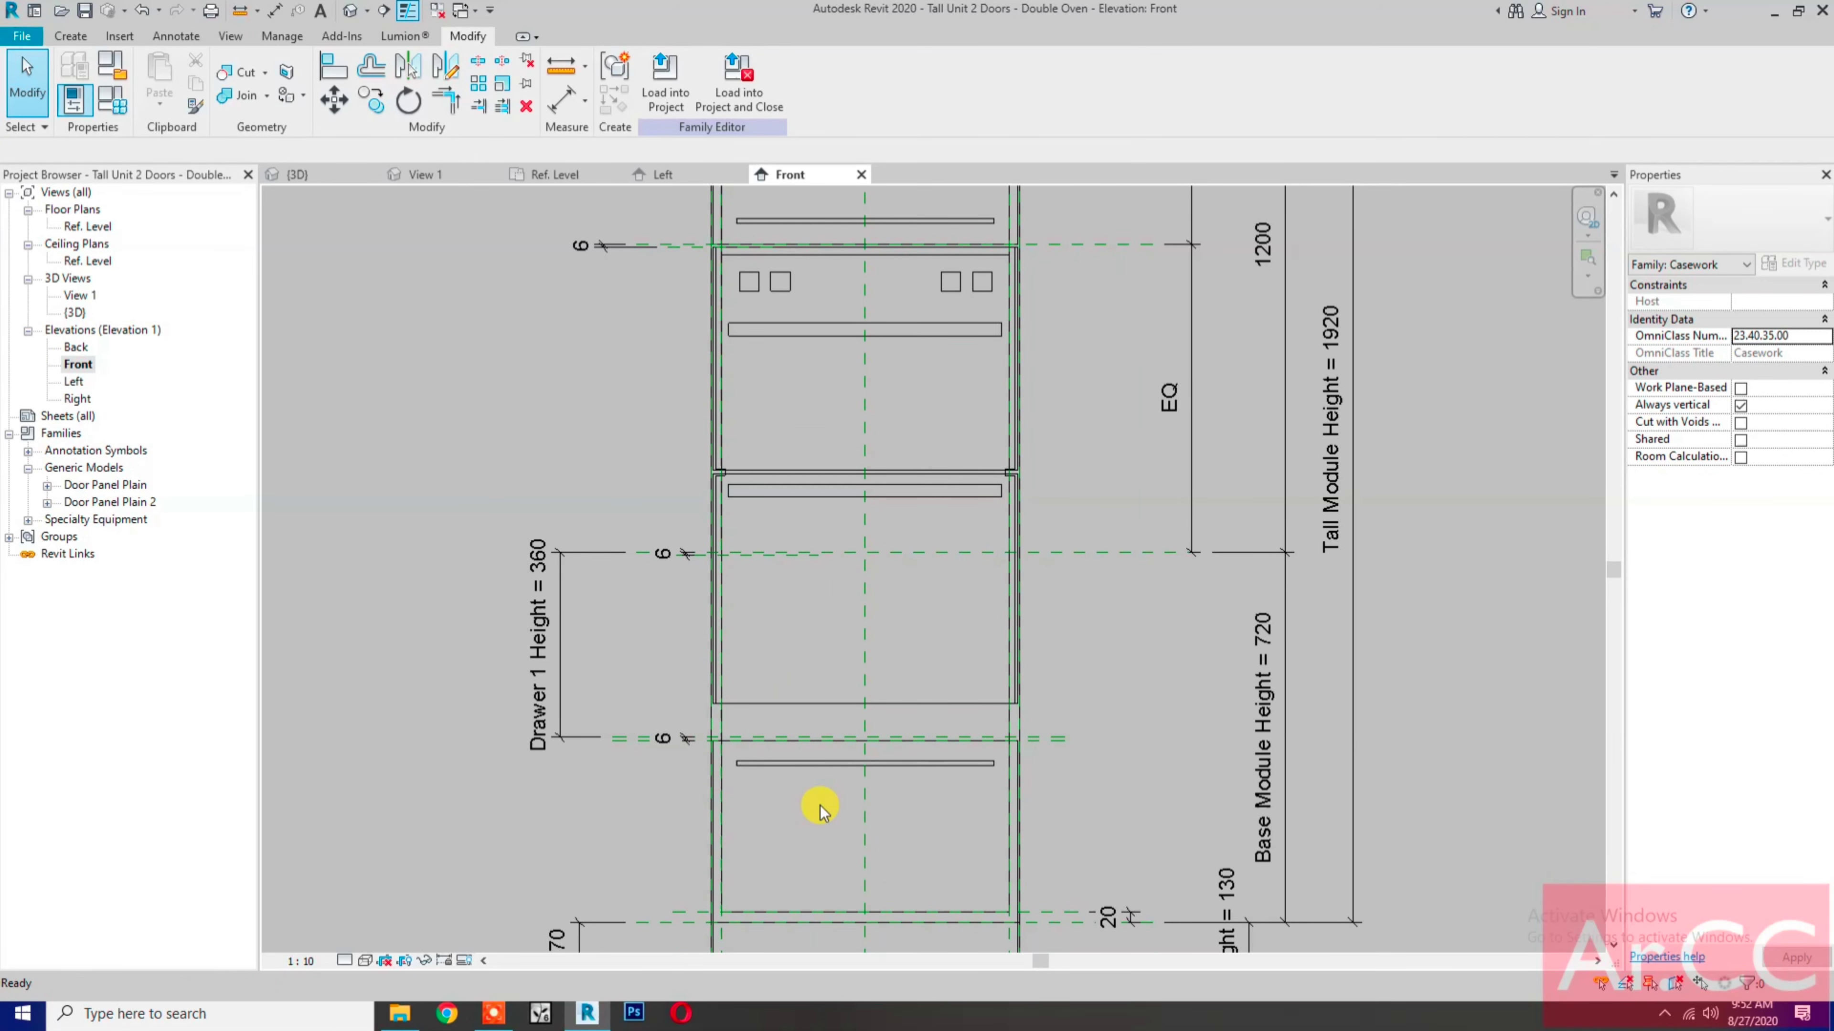
key(i)
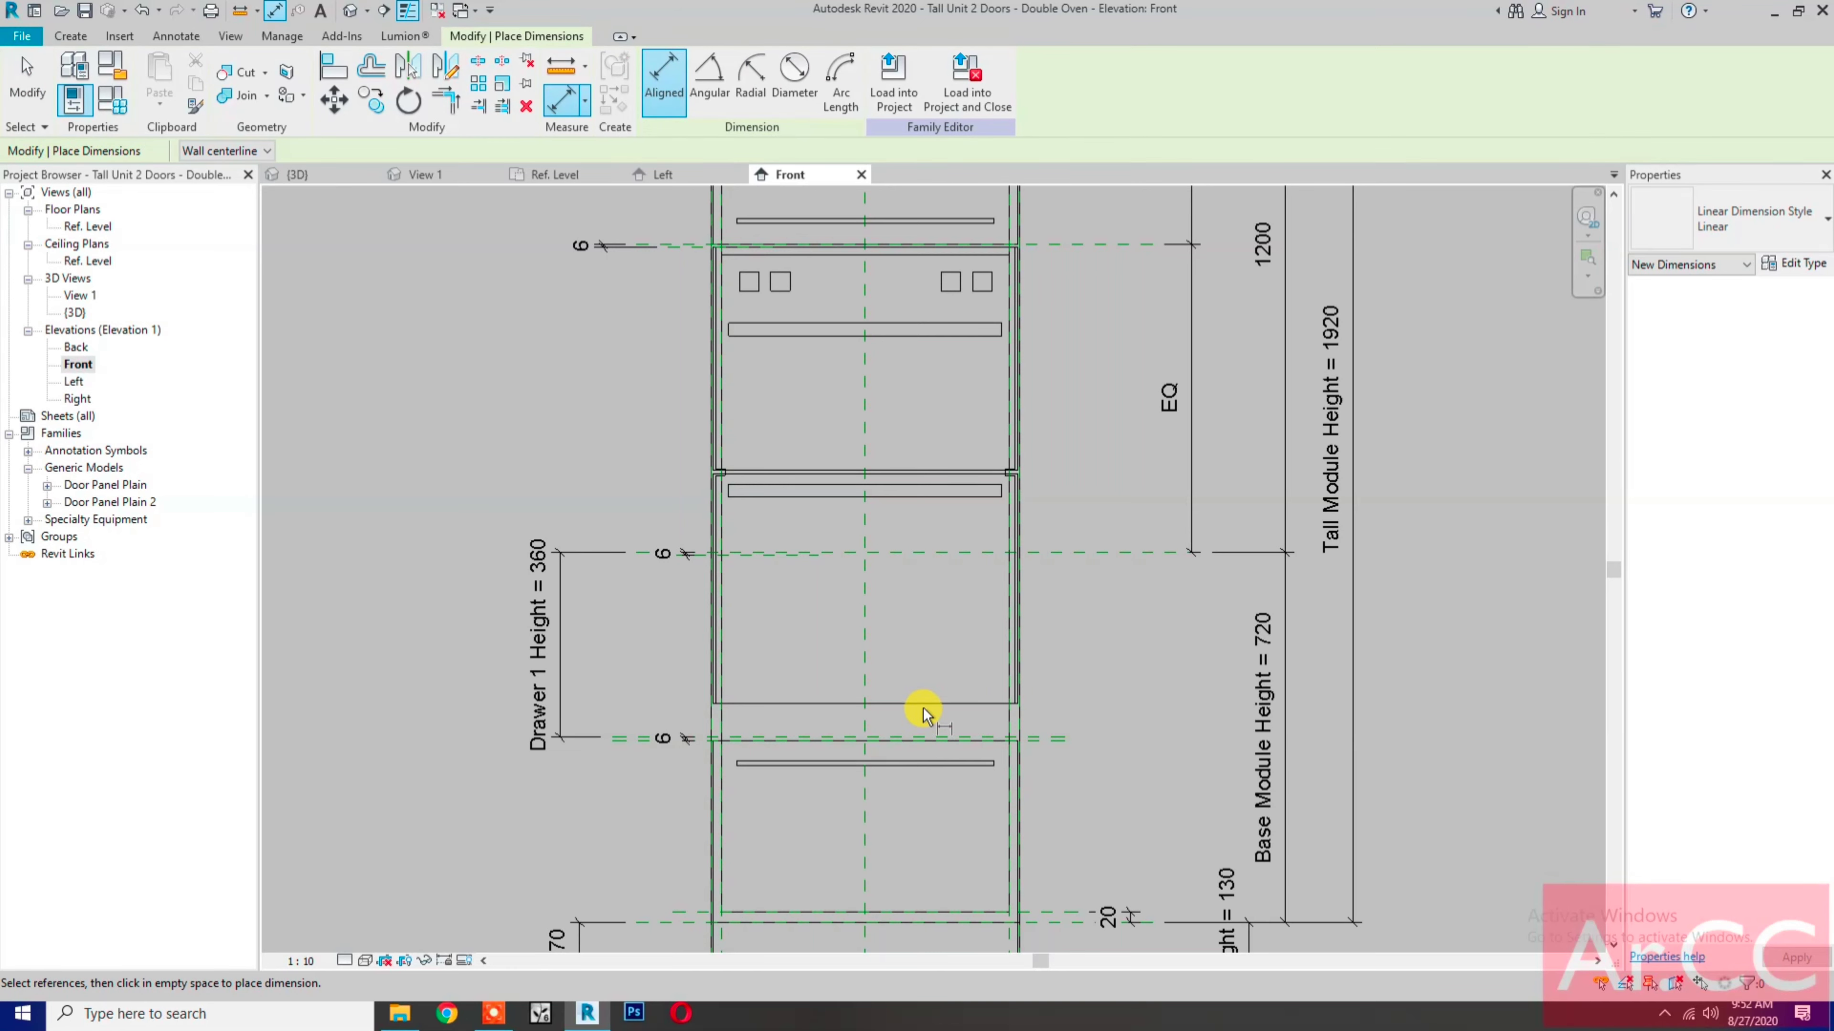
click(929, 703)
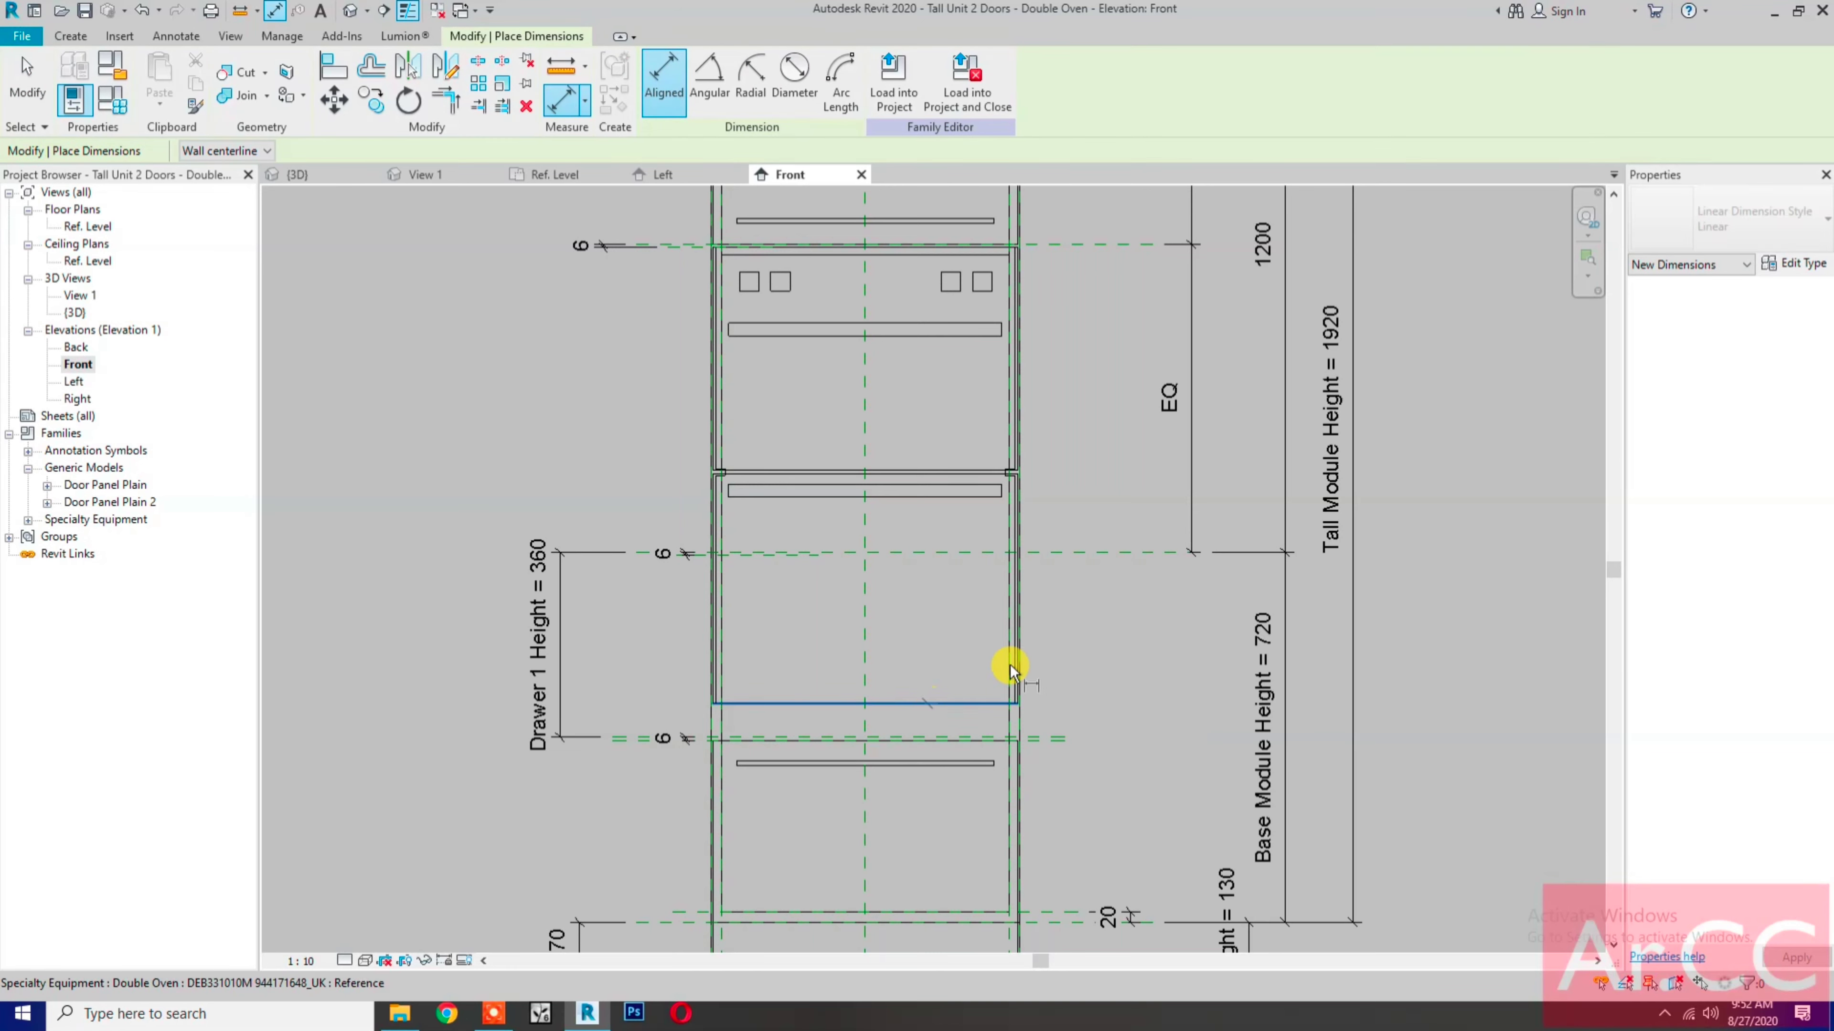
click(1082, 559)
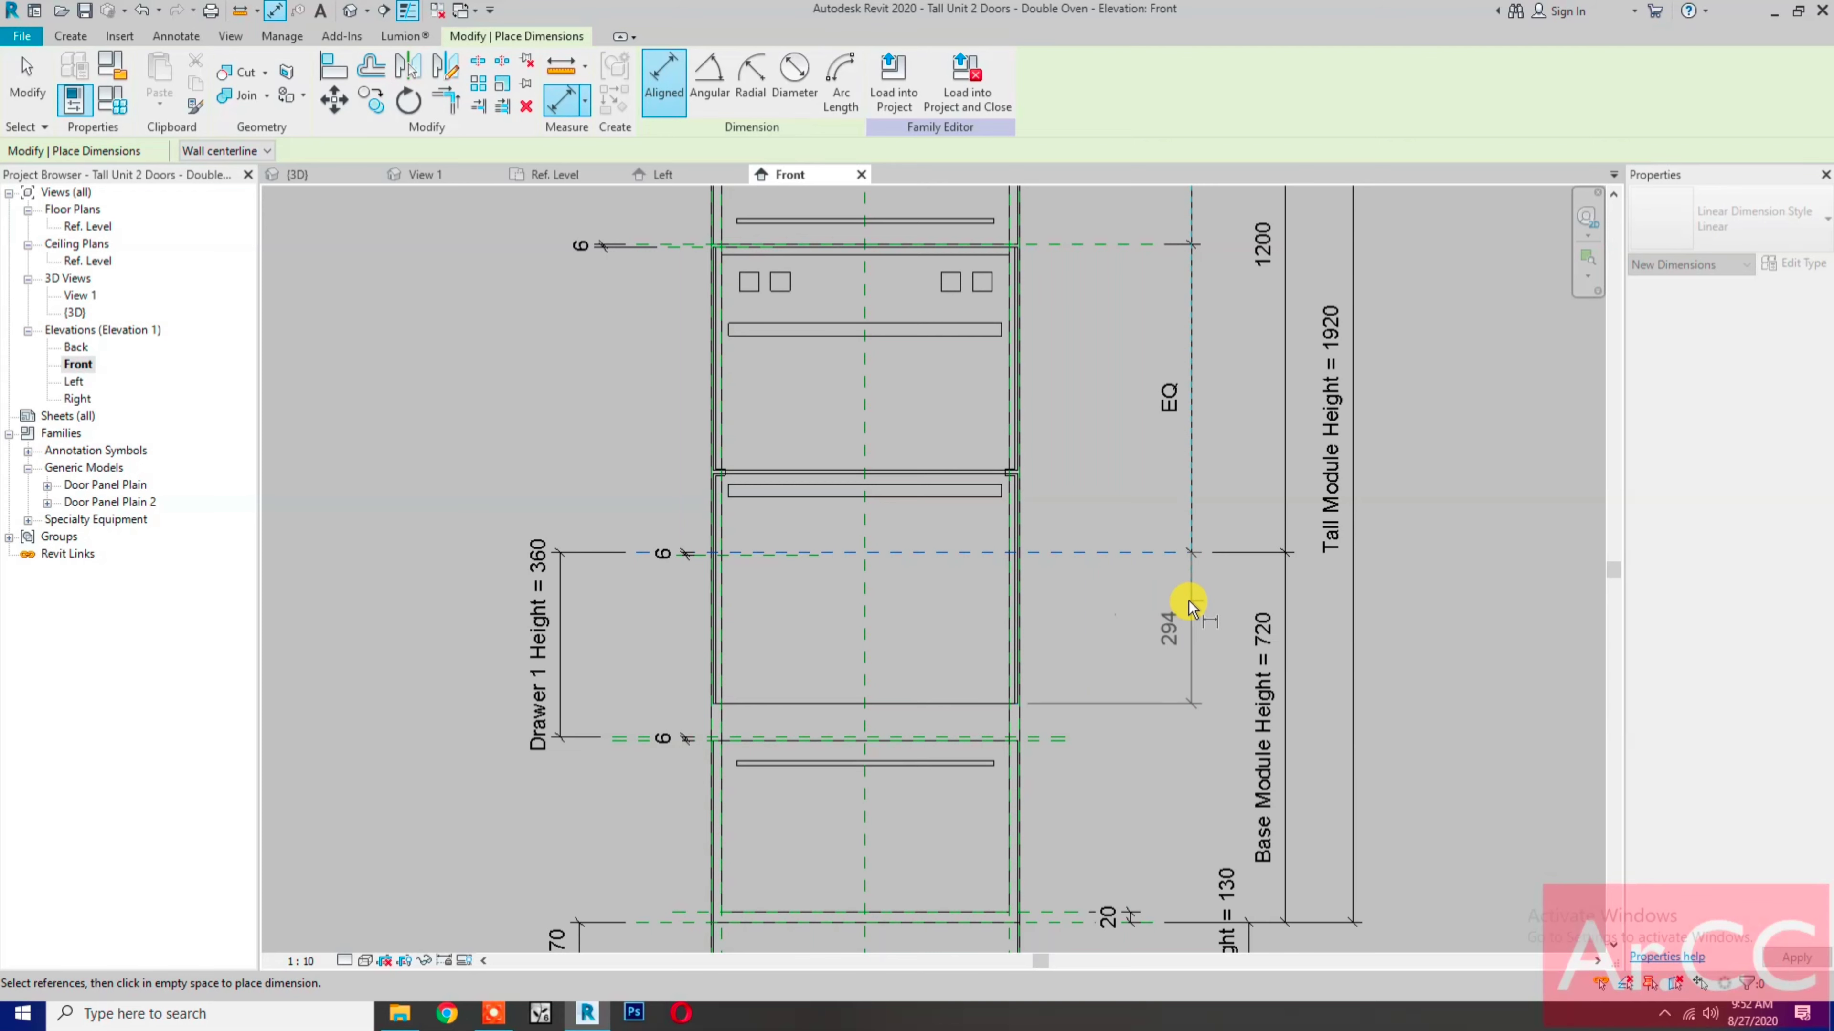
click(1190, 607)
key(Escape)
key(Escape)
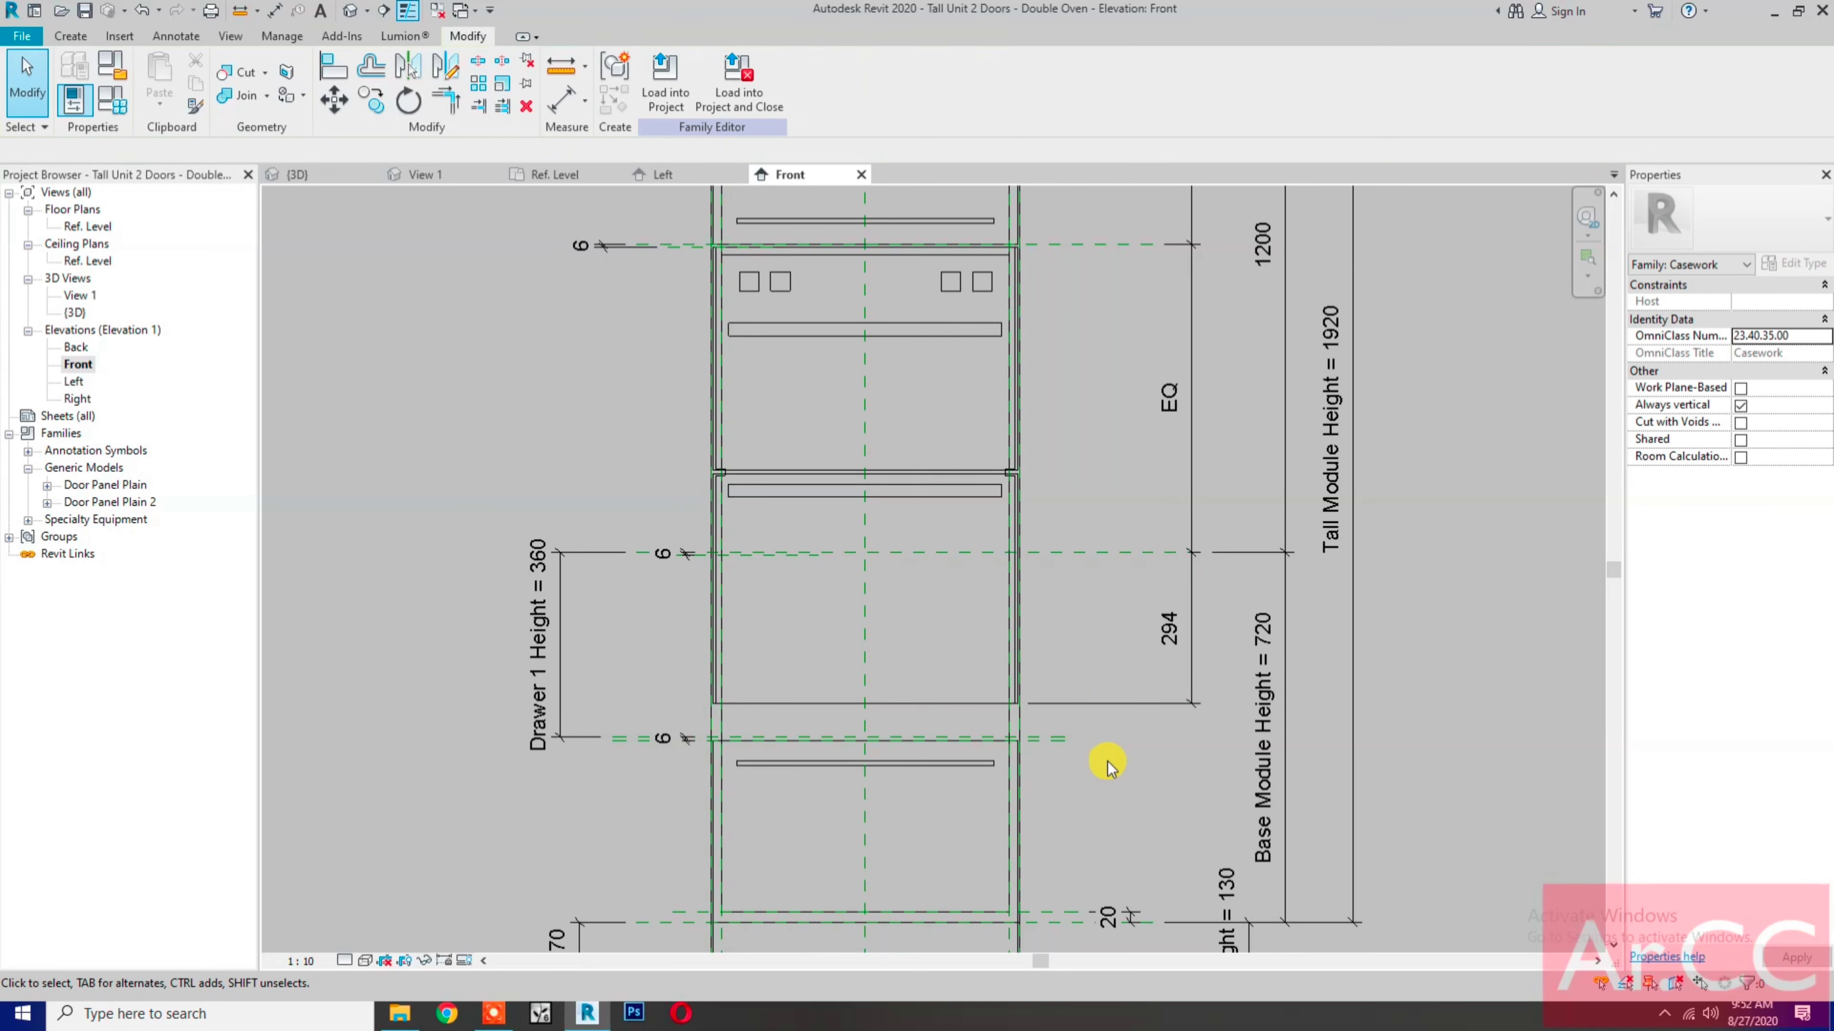
Step: Set the Drawer 1 Height parameter to 294 mm in the family types and accept the change
click(124, 106)
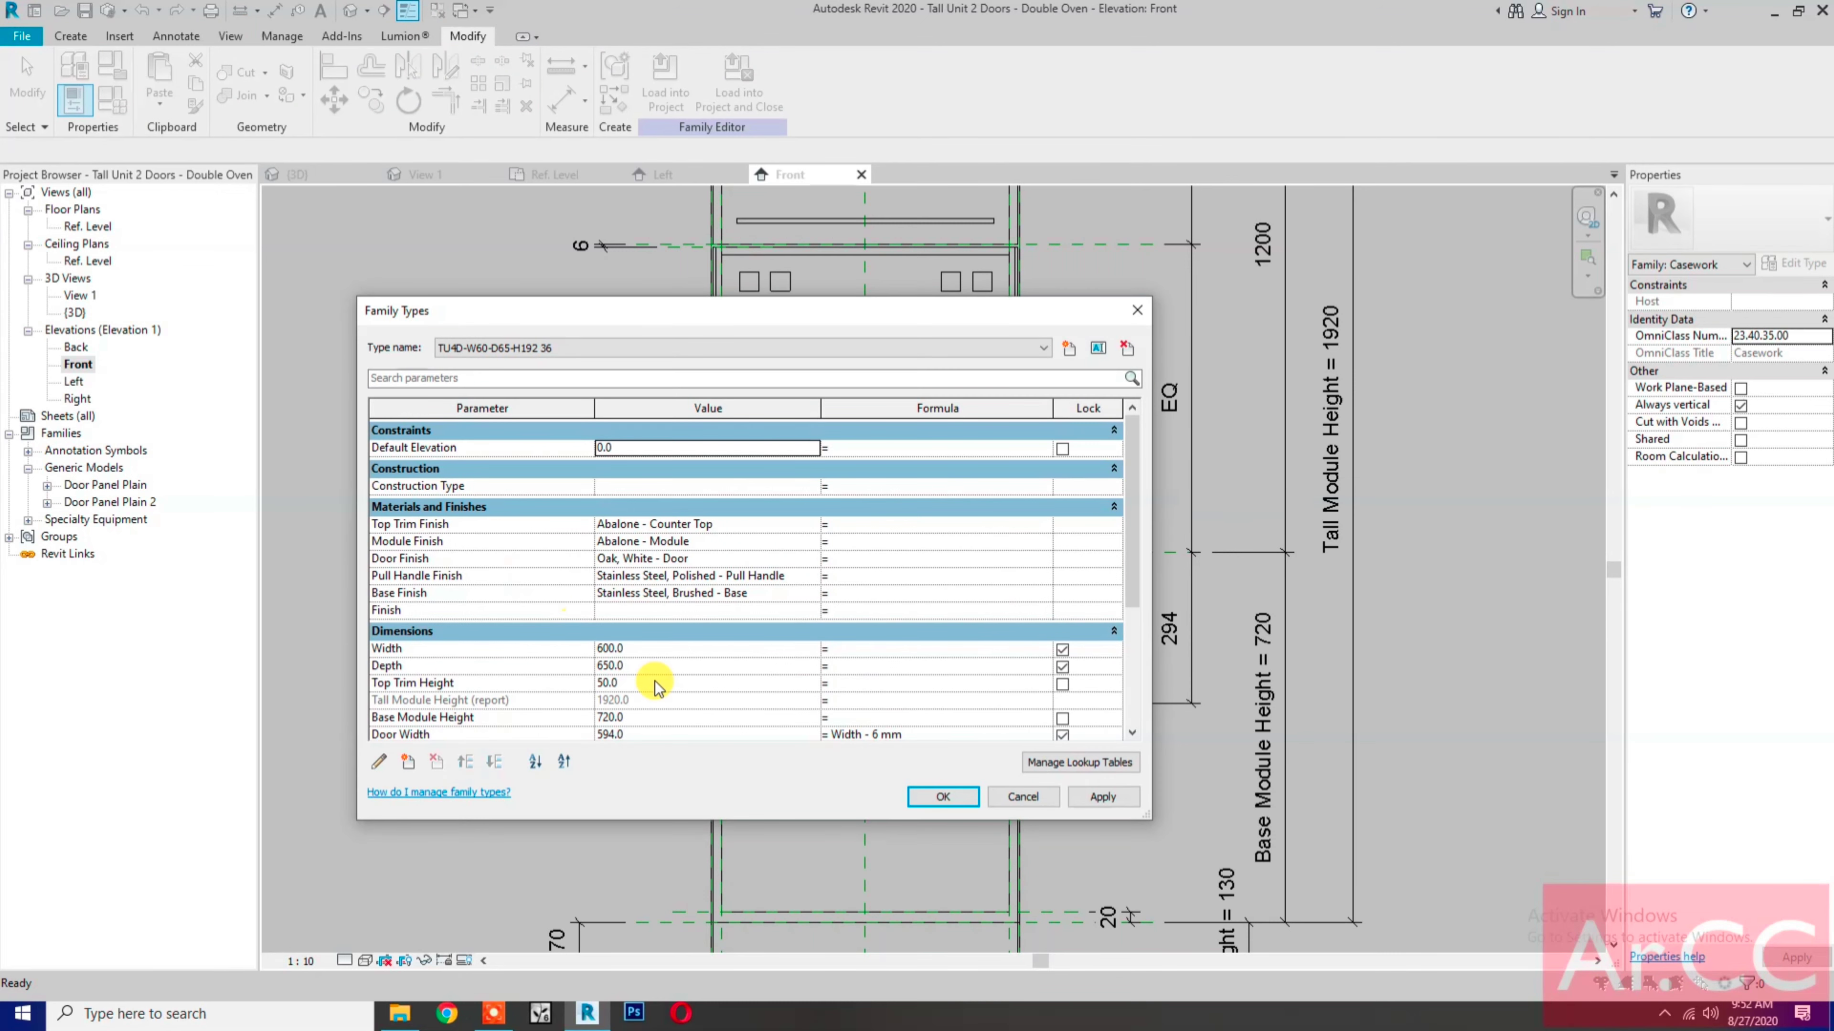
scroll(650, 683, down, 2)
scroll(655, 686, down, 2)
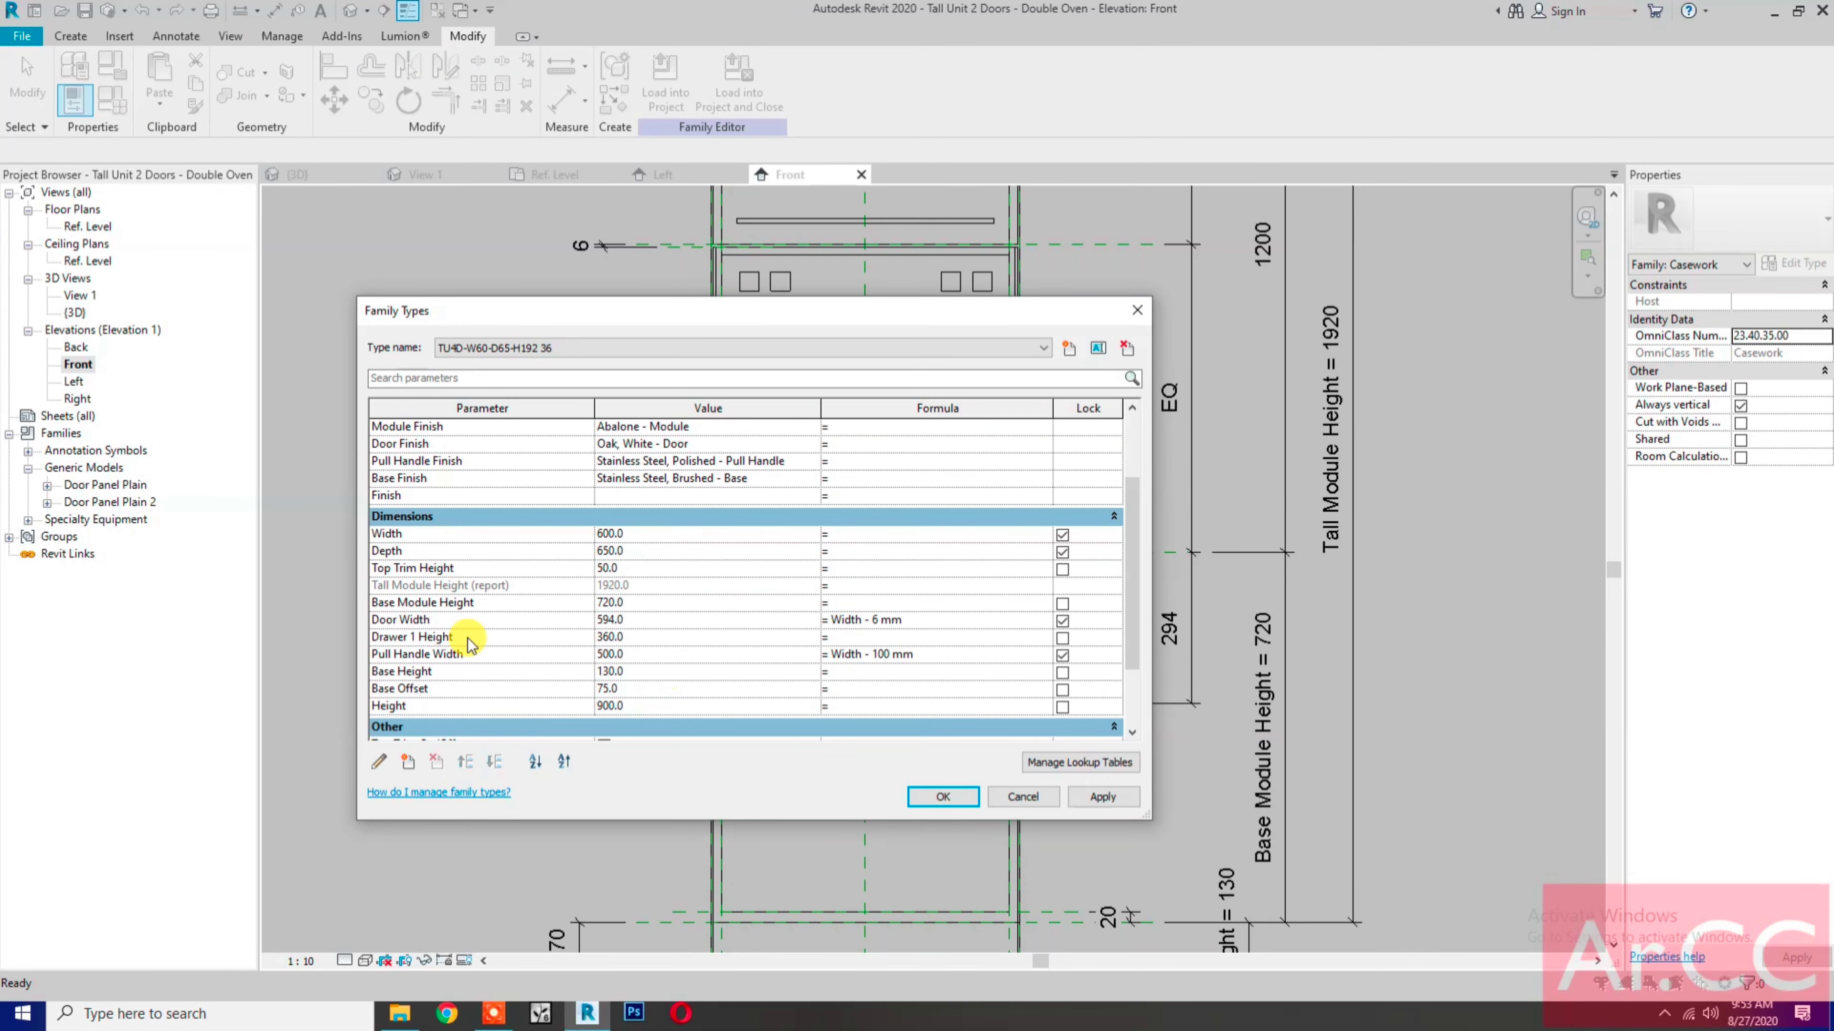
click(620, 640)
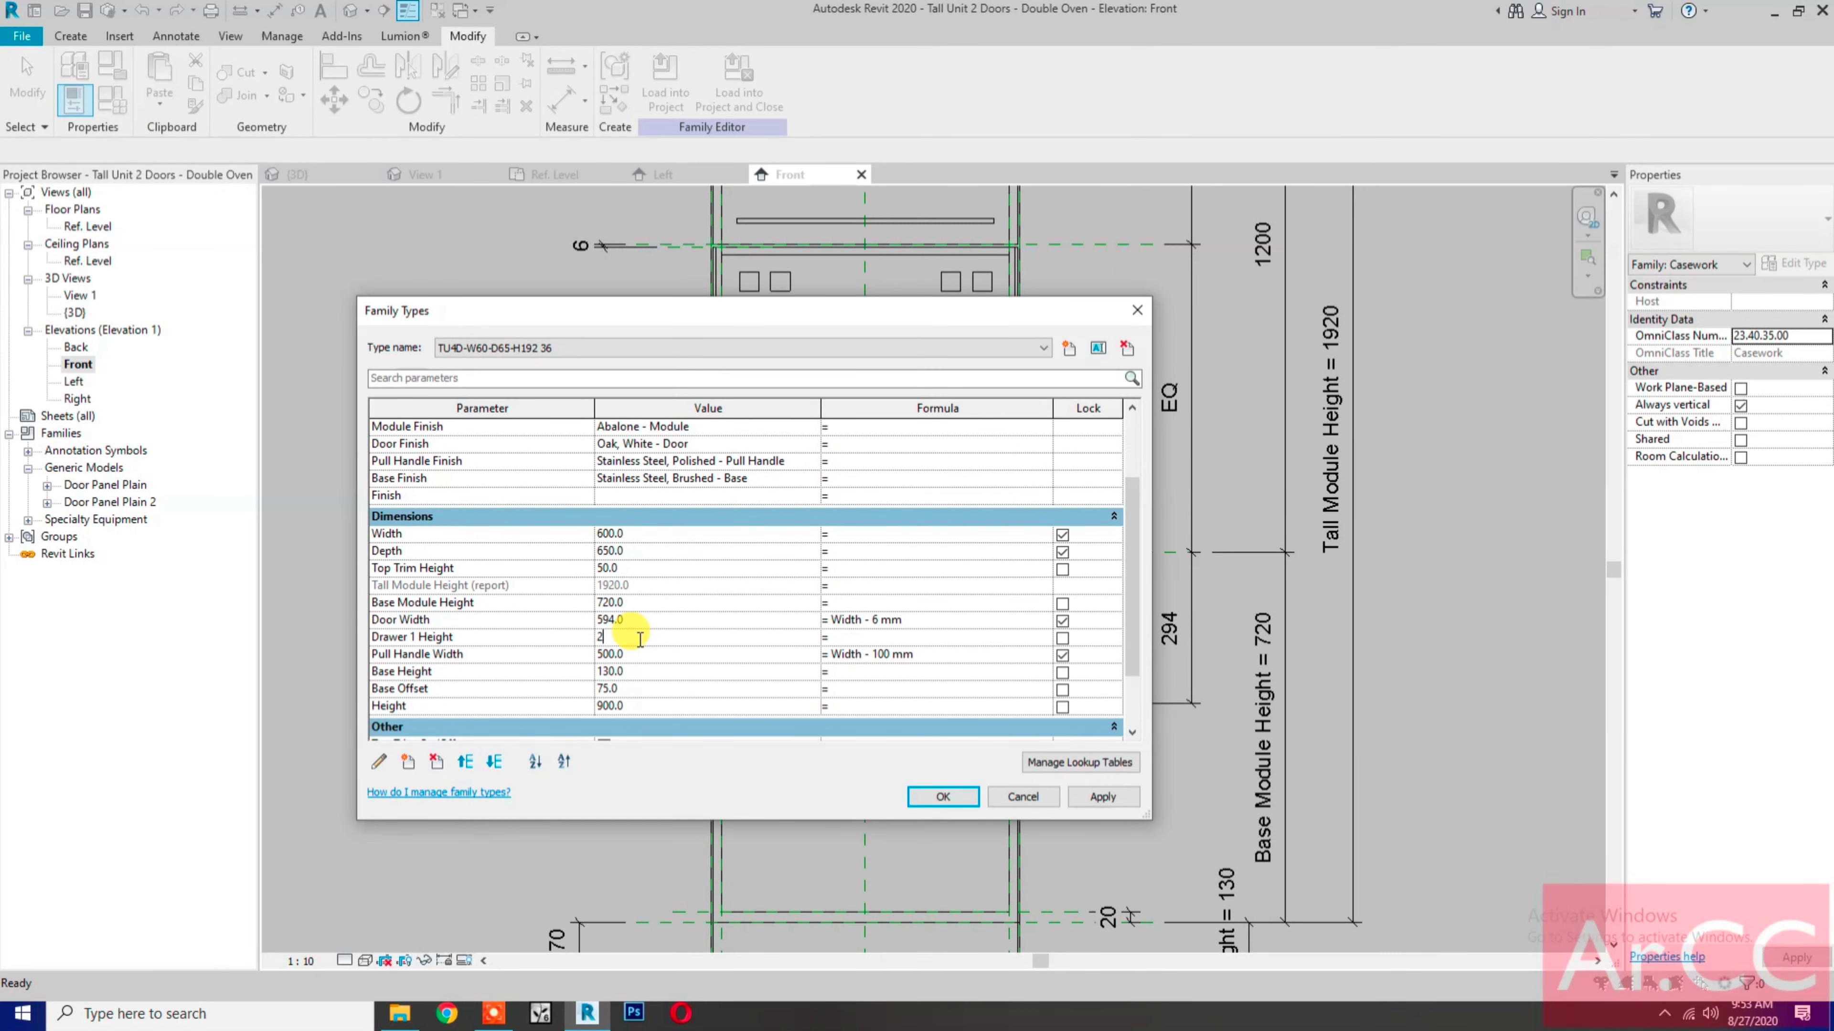
text(294)
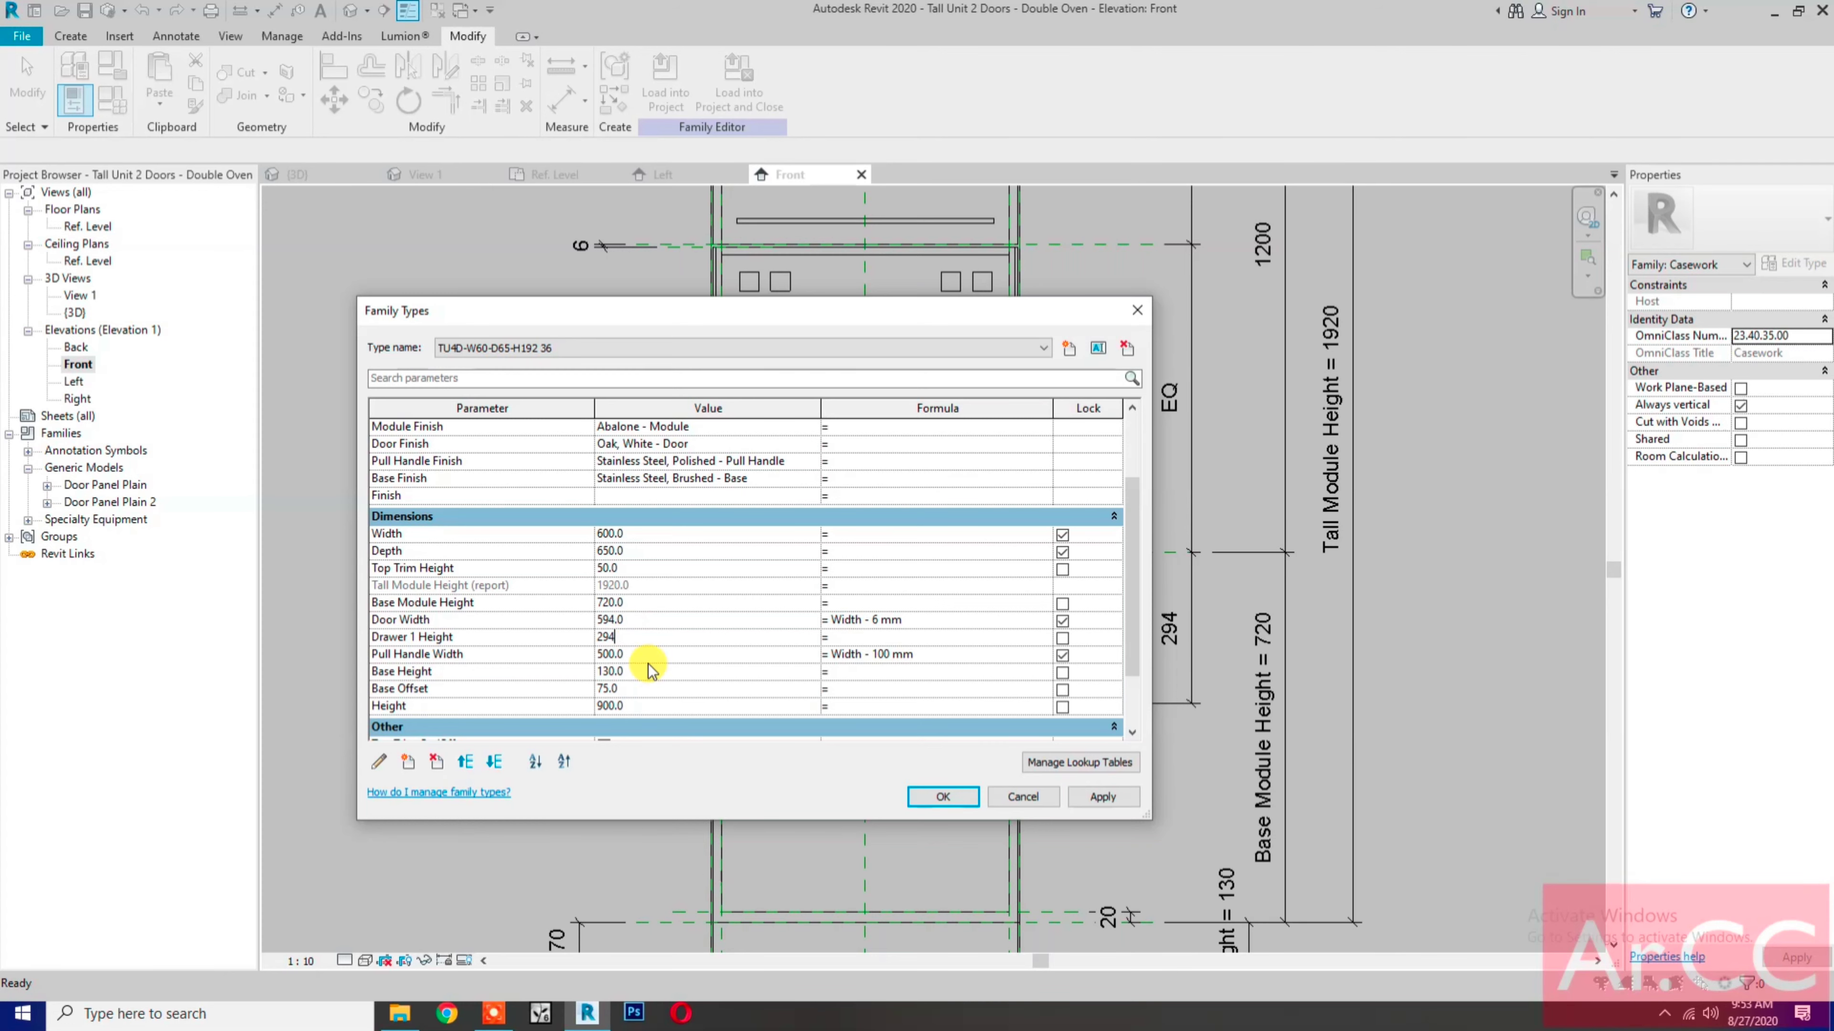
click(932, 796)
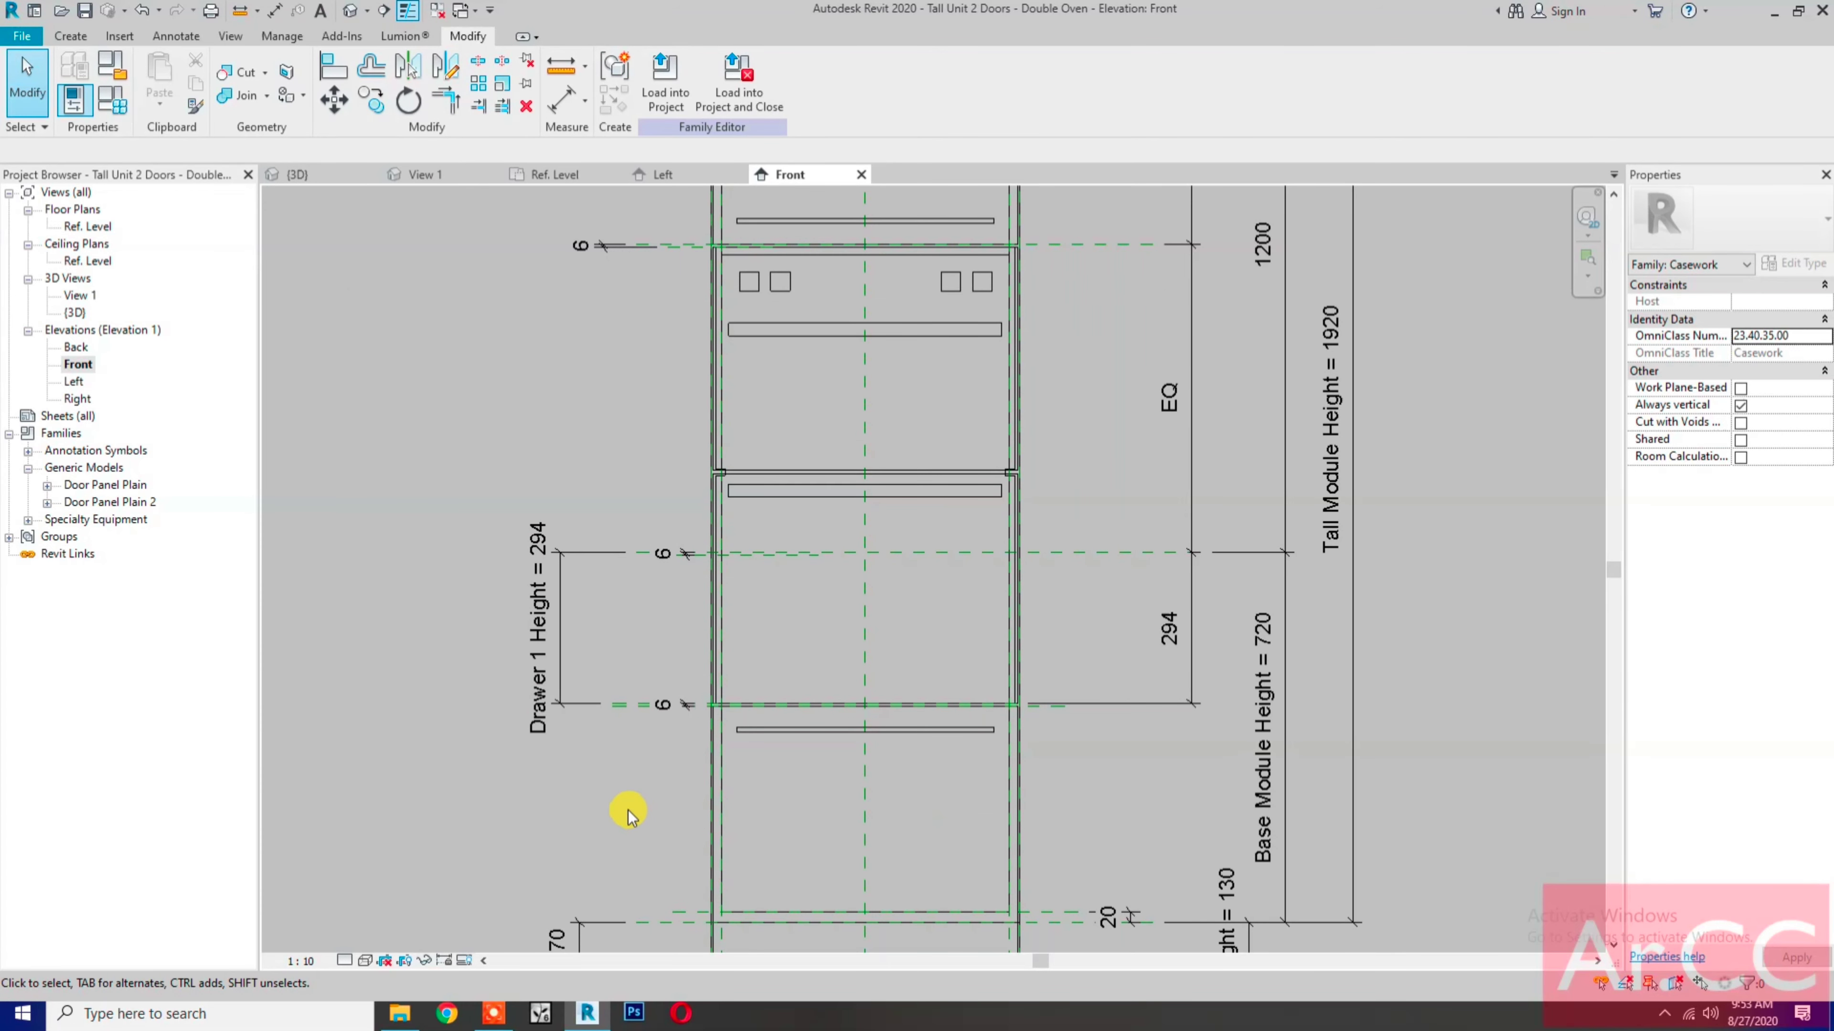
Step: Set the Front elevation to the Realistic visual style and Fine detail level
click(365, 961)
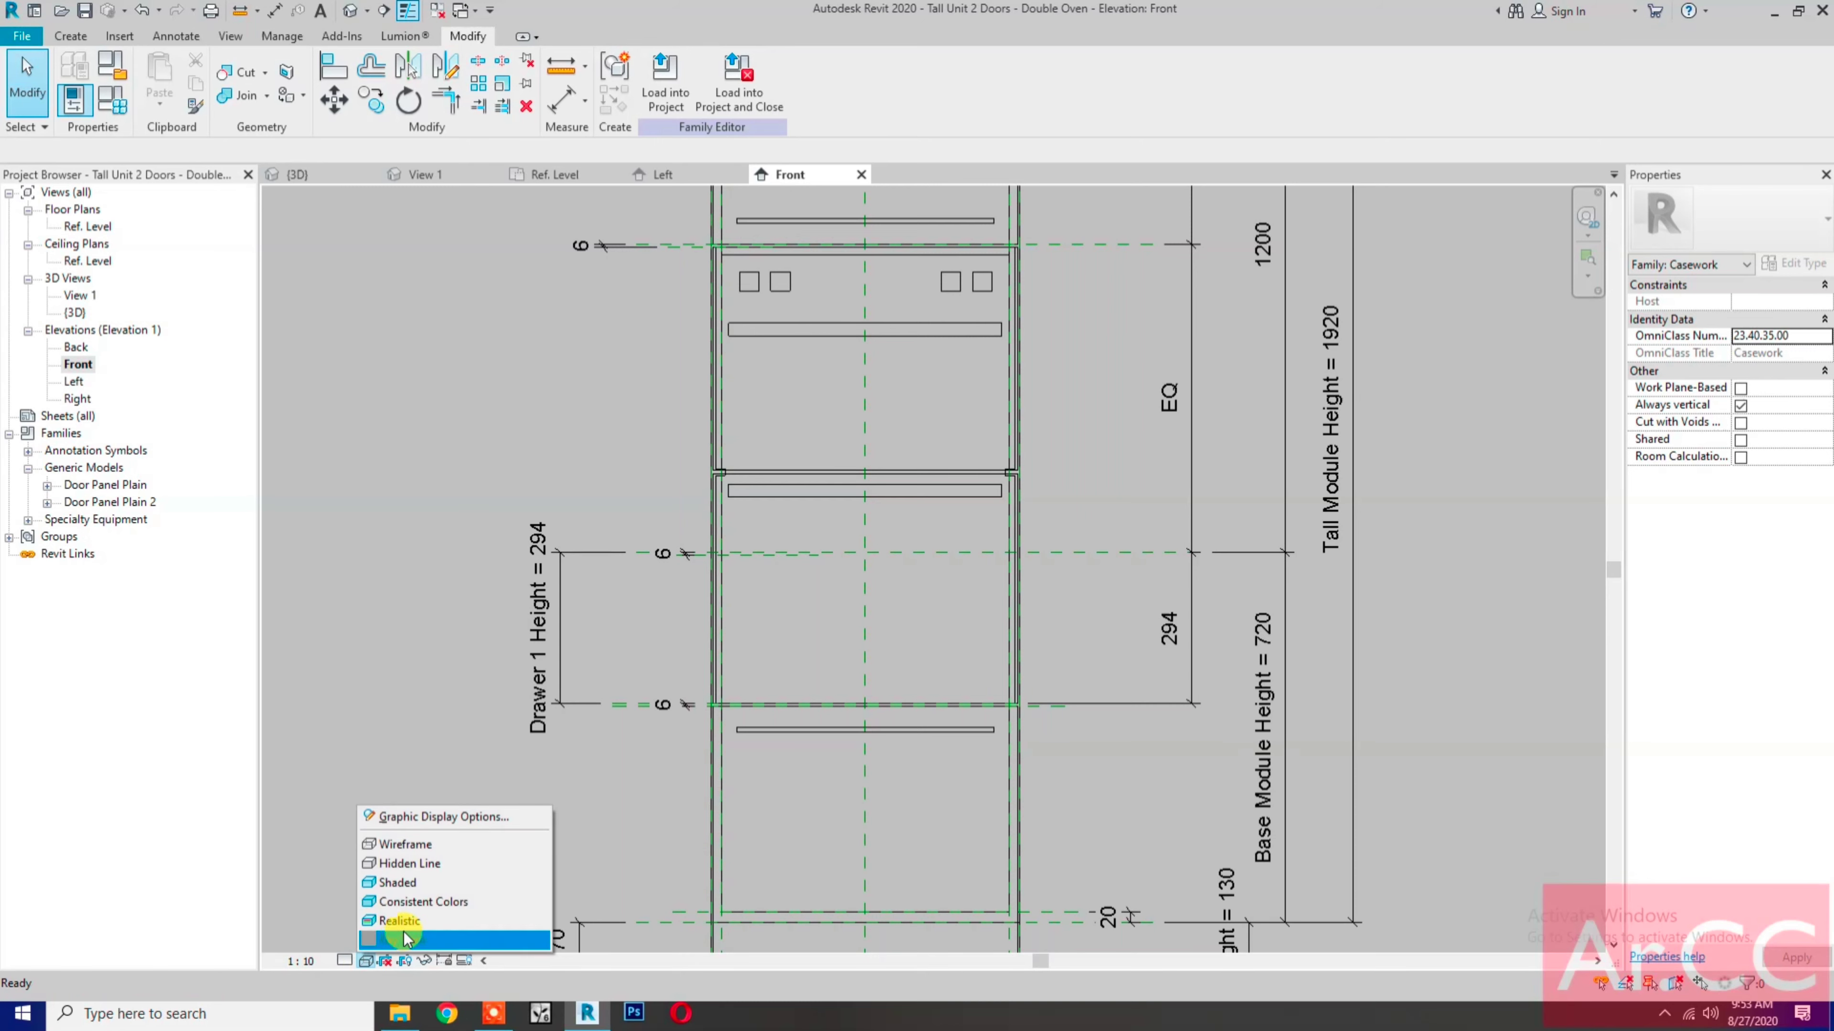
click(400, 922)
click(344, 961)
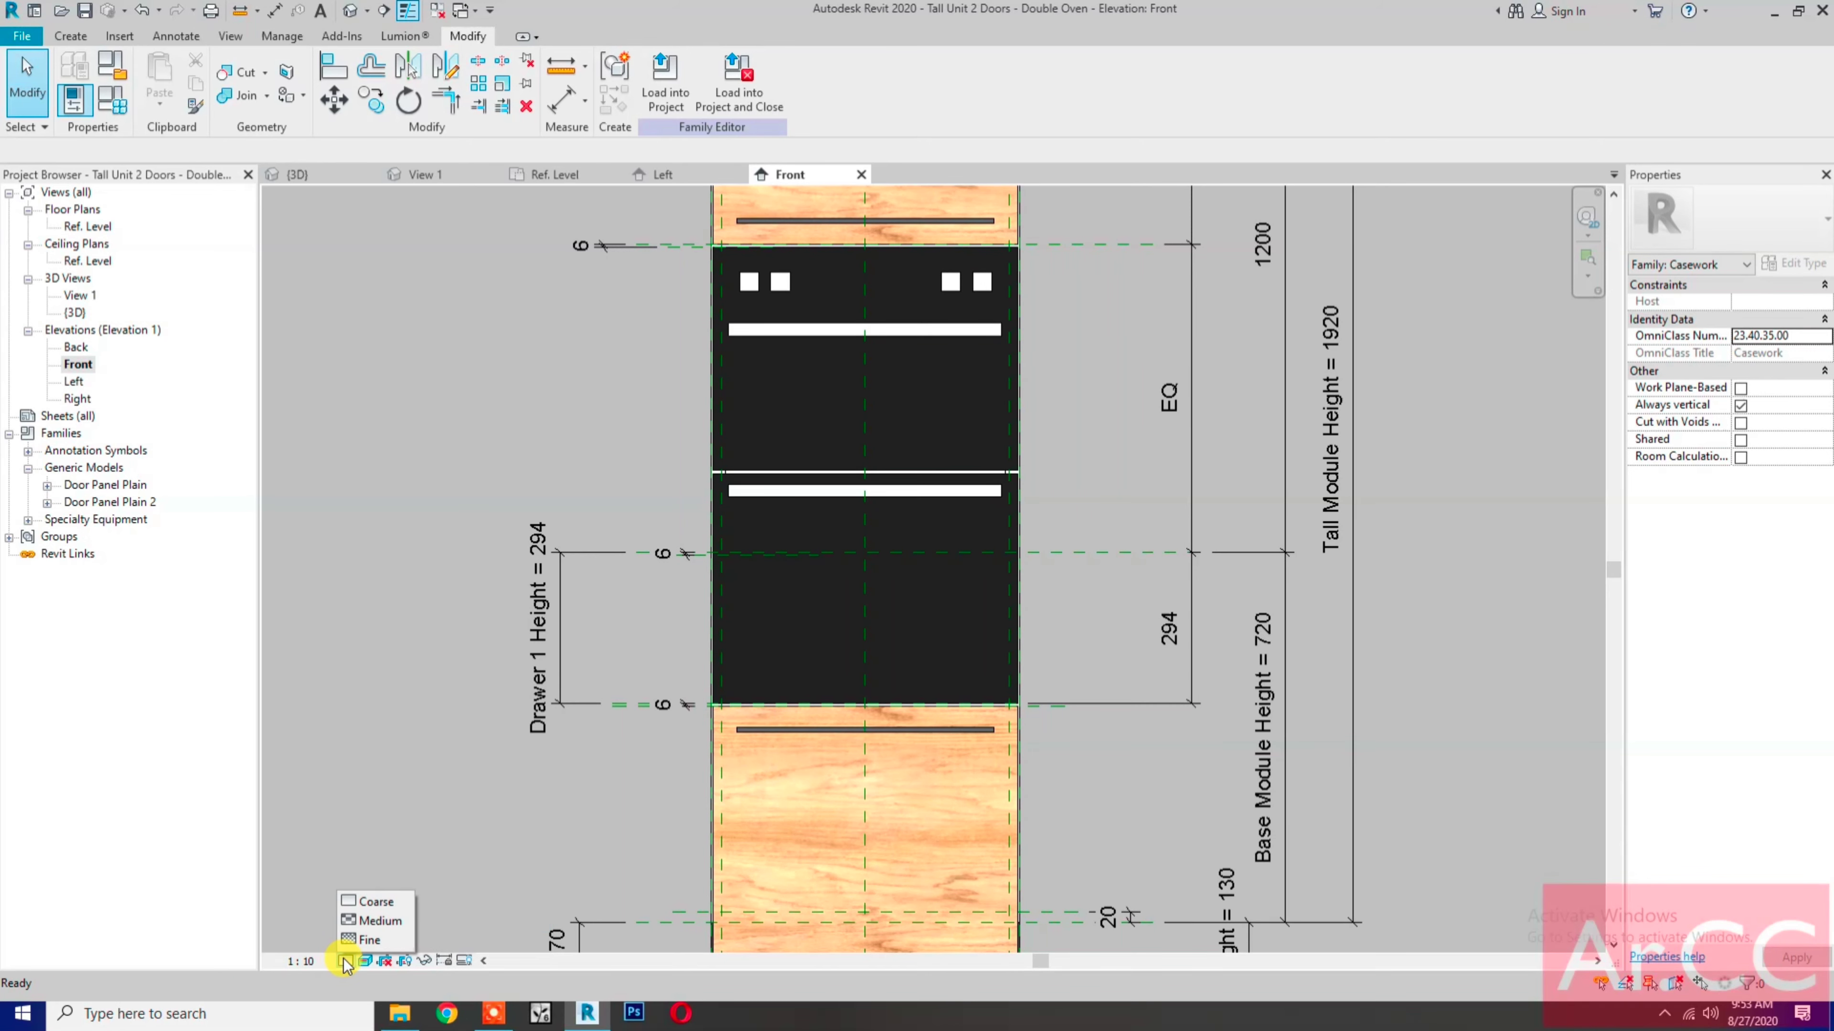
click(370, 941)
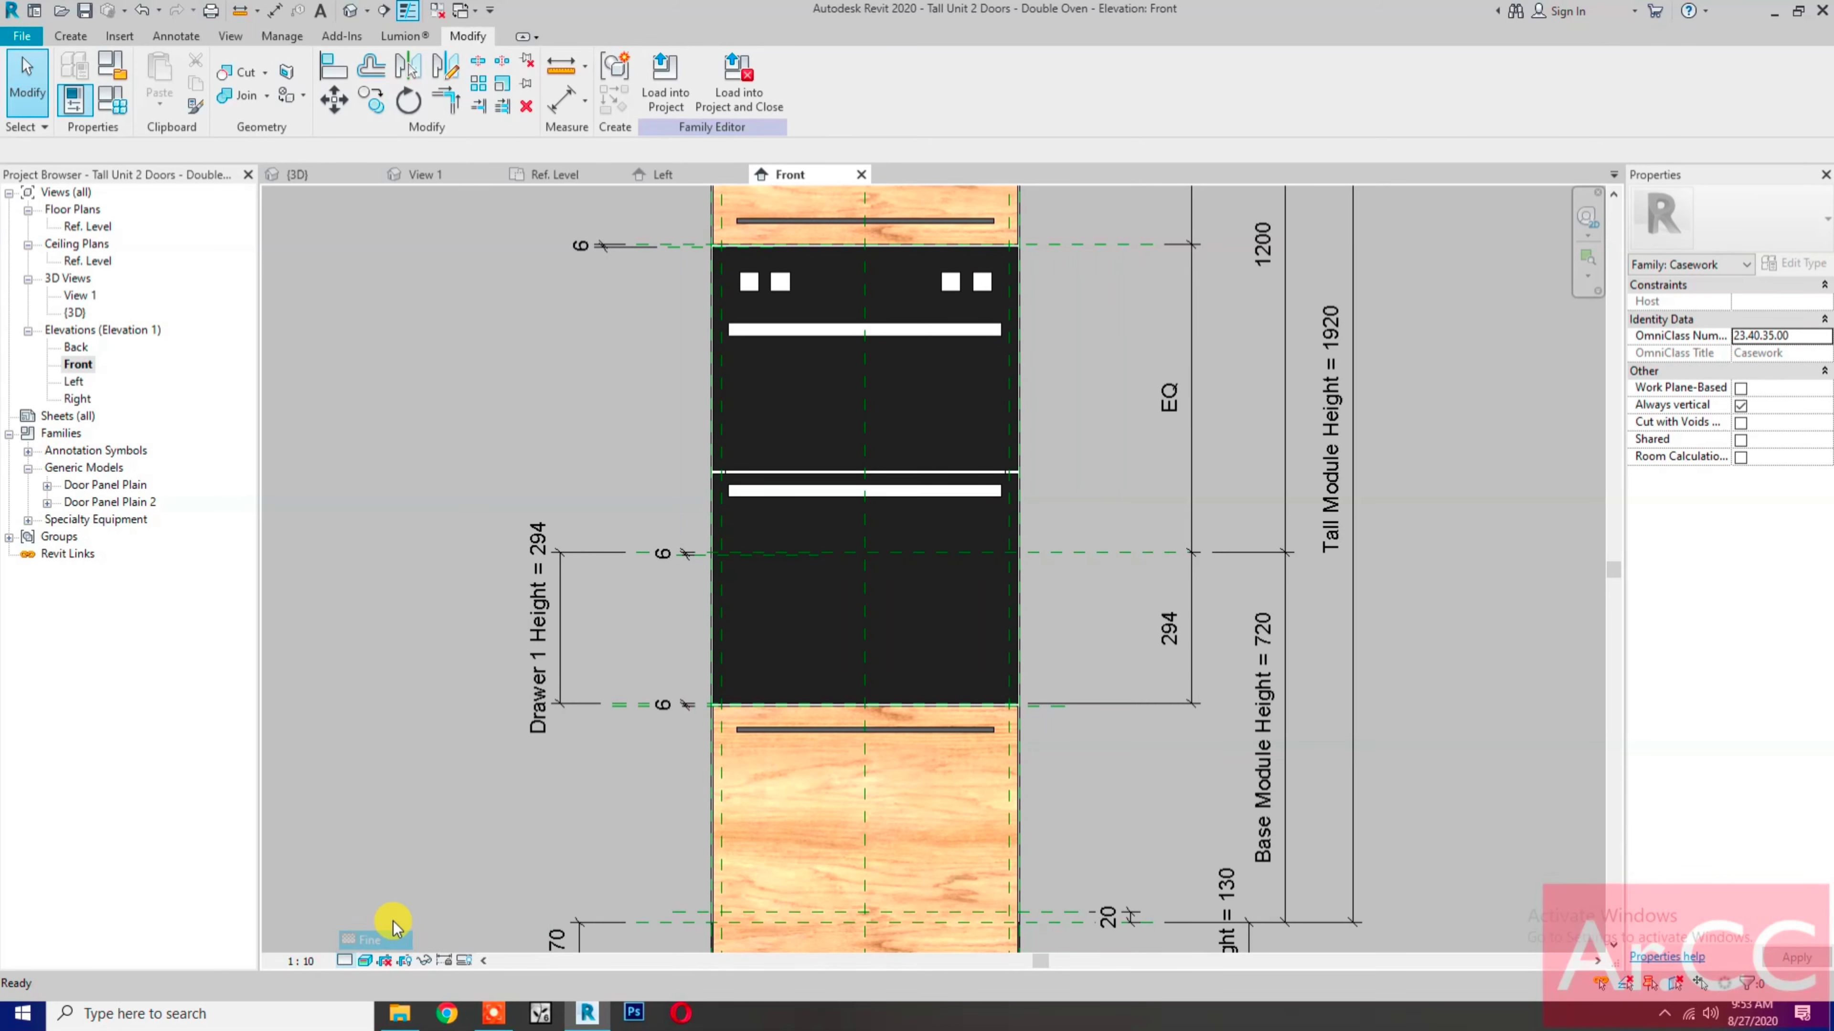
scroll(564, 802, down, 1)
scroll(564, 804, down, 1)
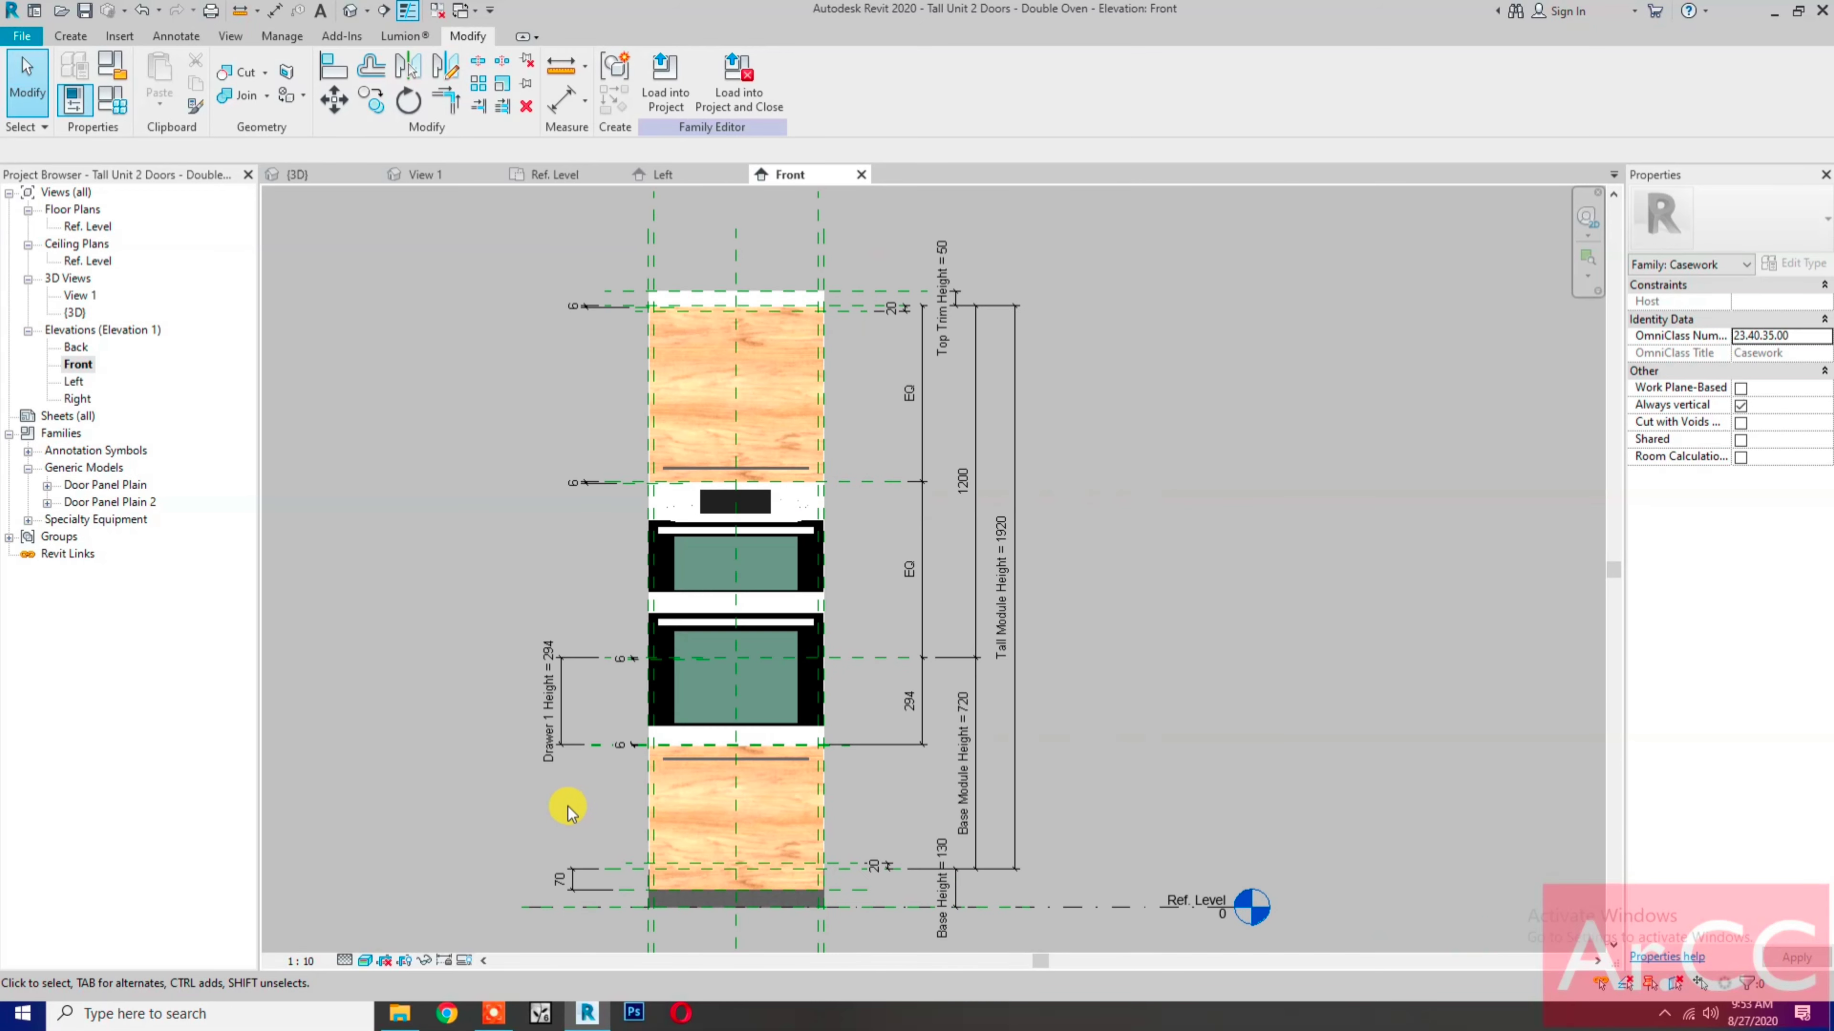
middle_drag(564, 803, 623, 859)
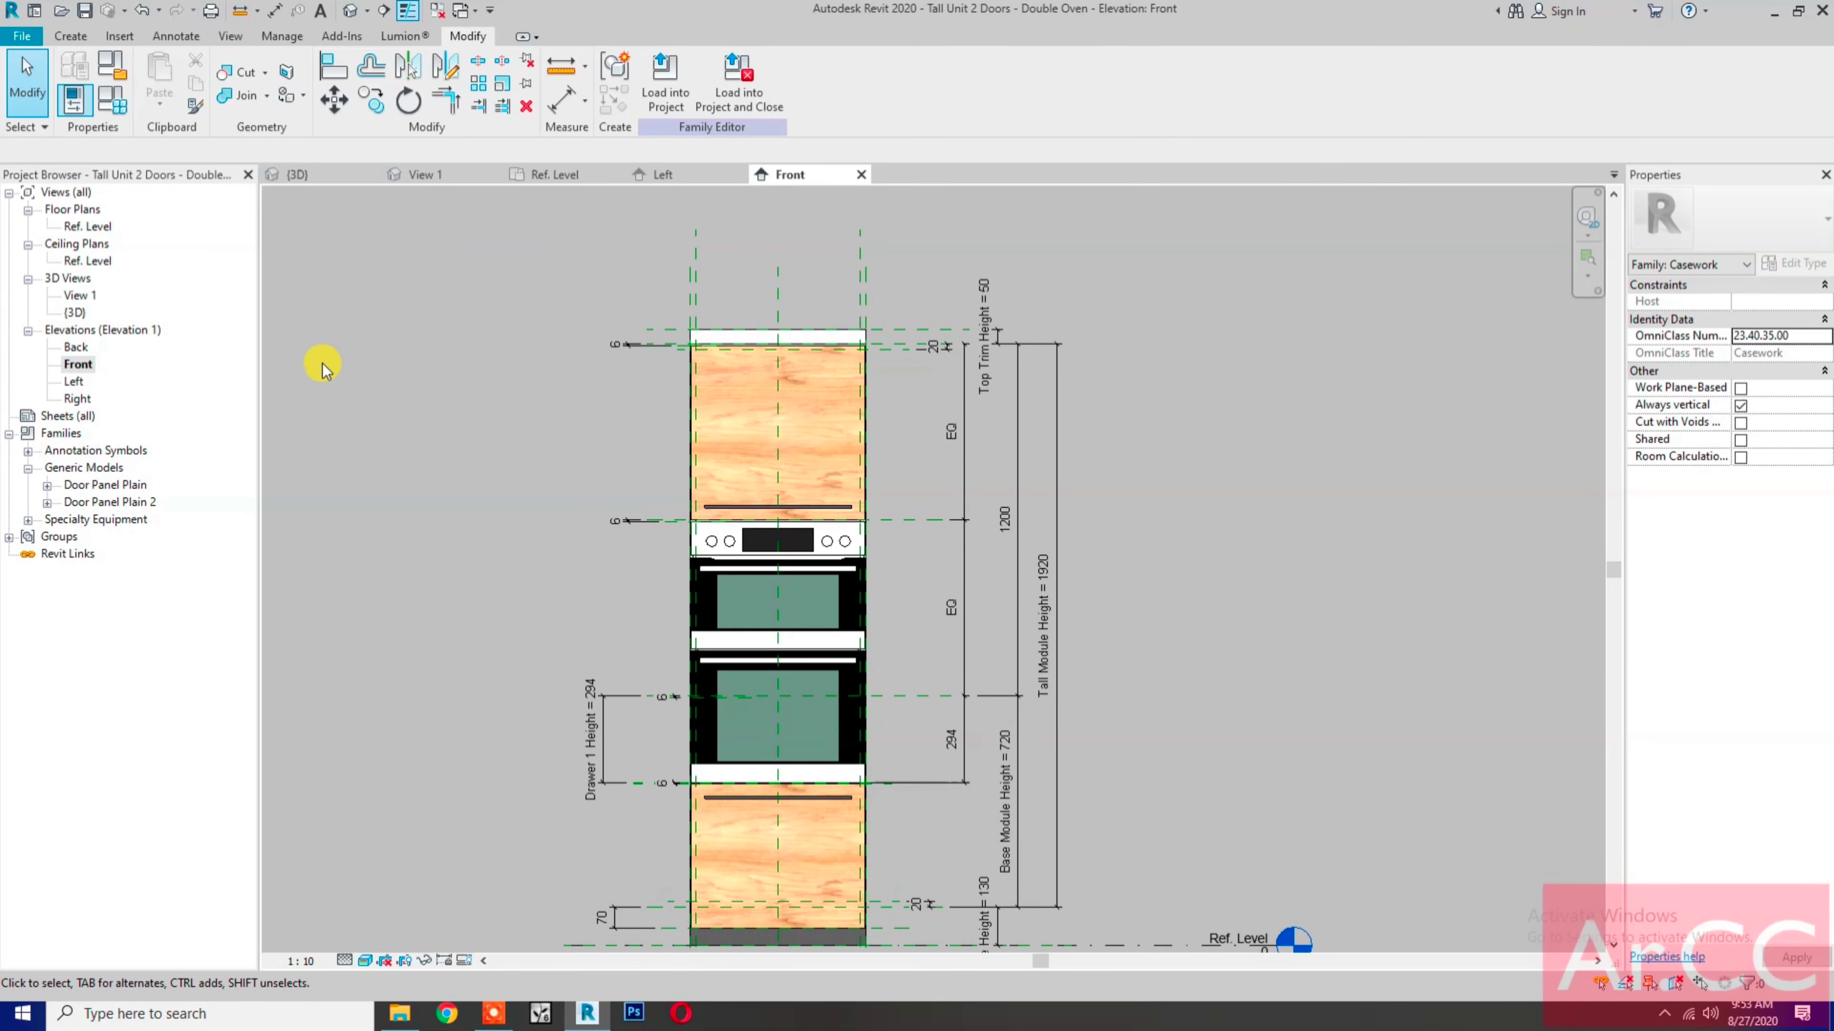
Step: Rename the family type TU4D-W60-D65-H192 36 as "TU2D - Double Oven"
click(115, 108)
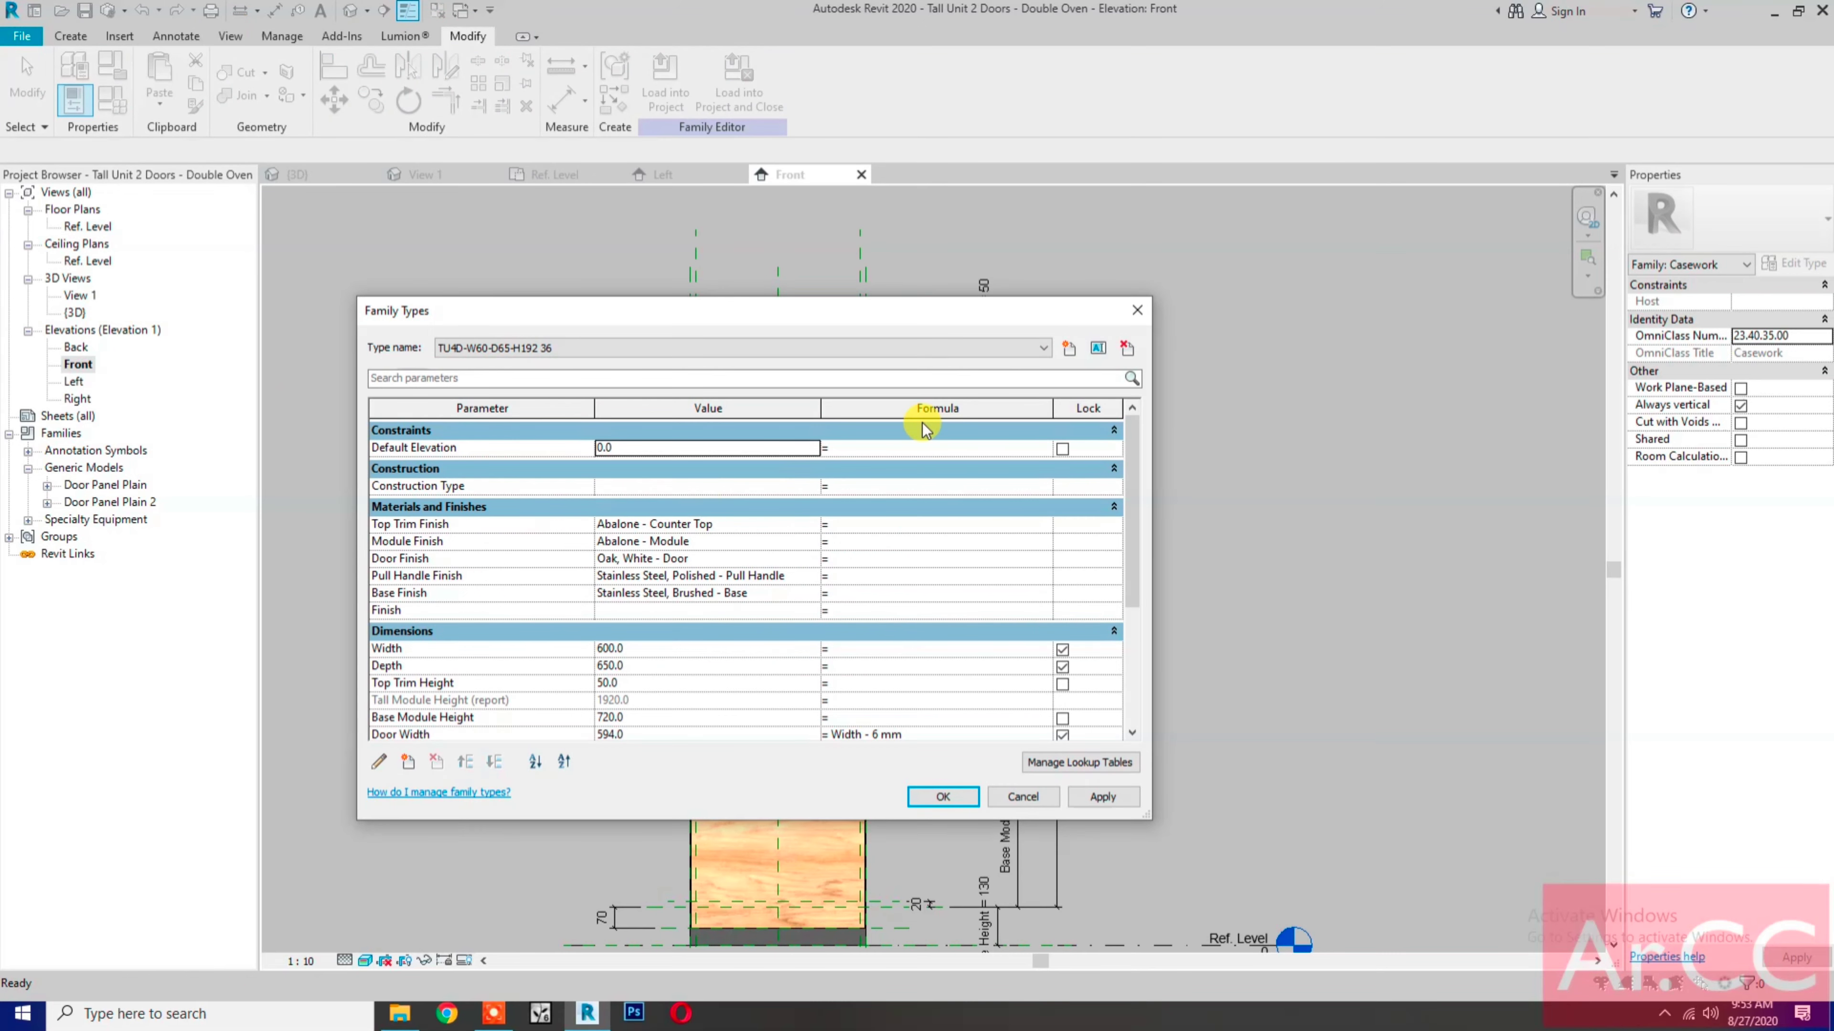
click(1097, 348)
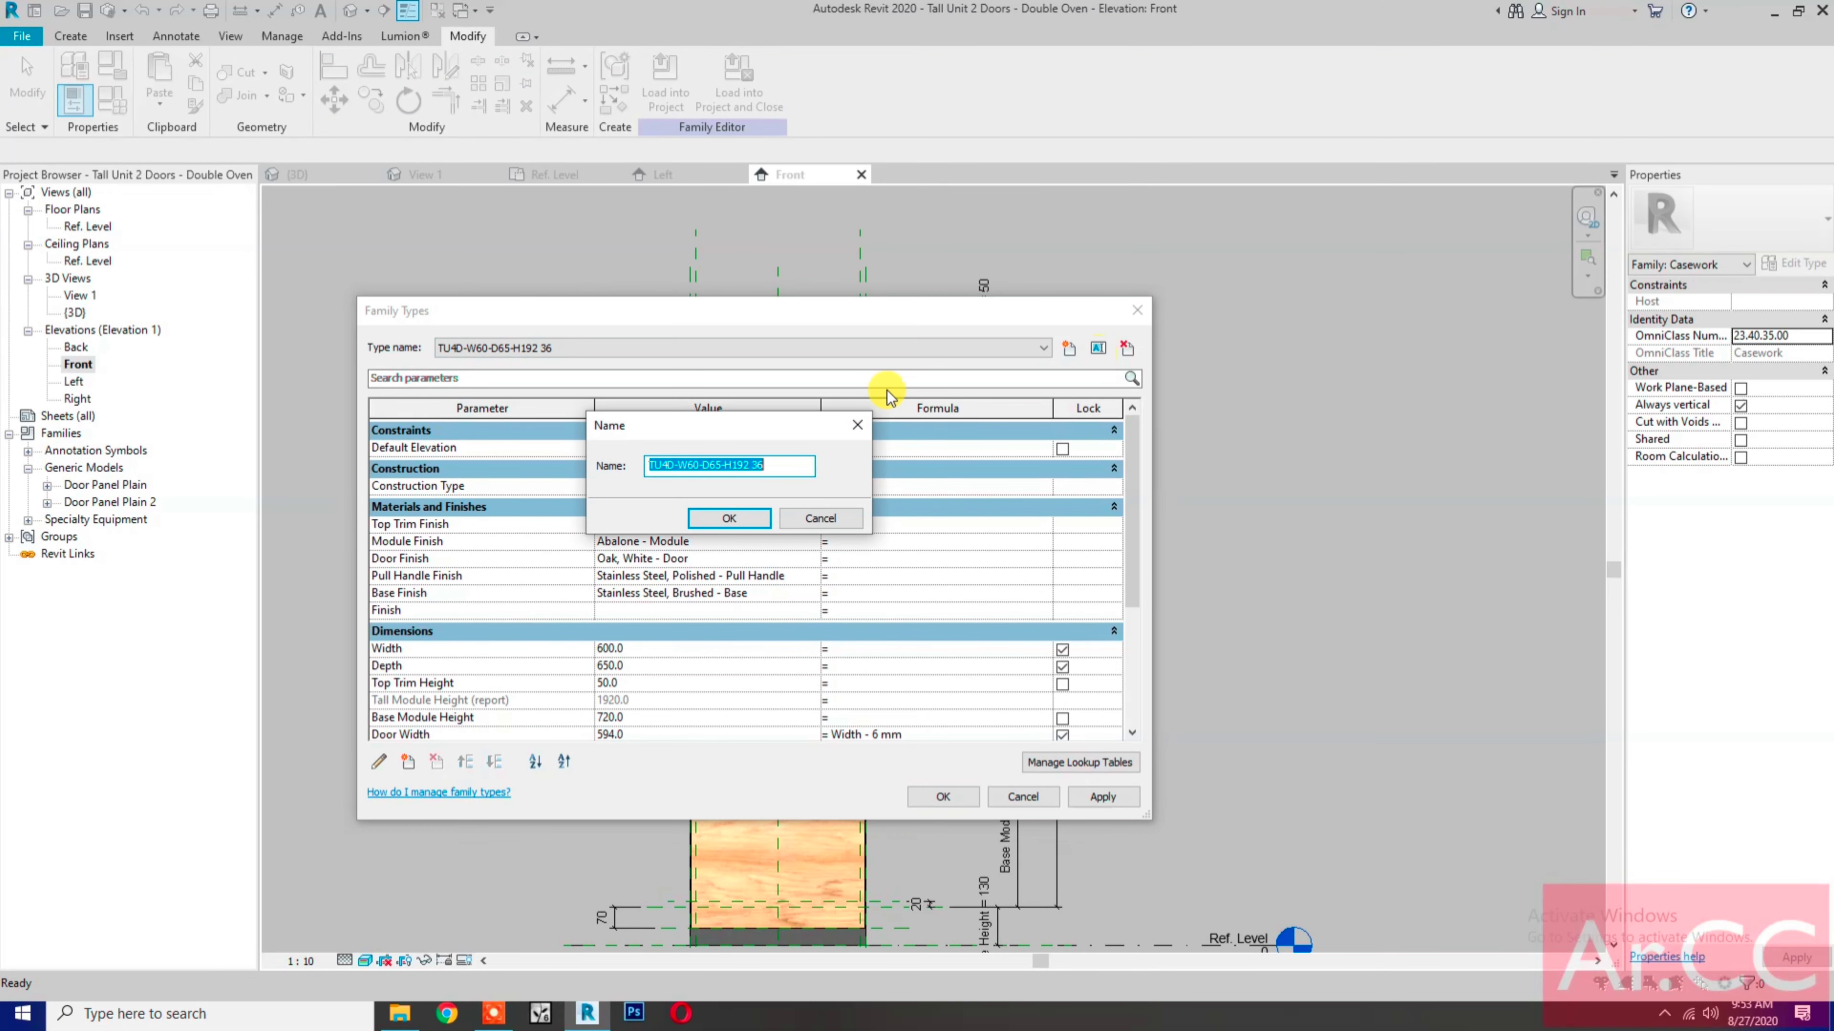
click(776, 463)
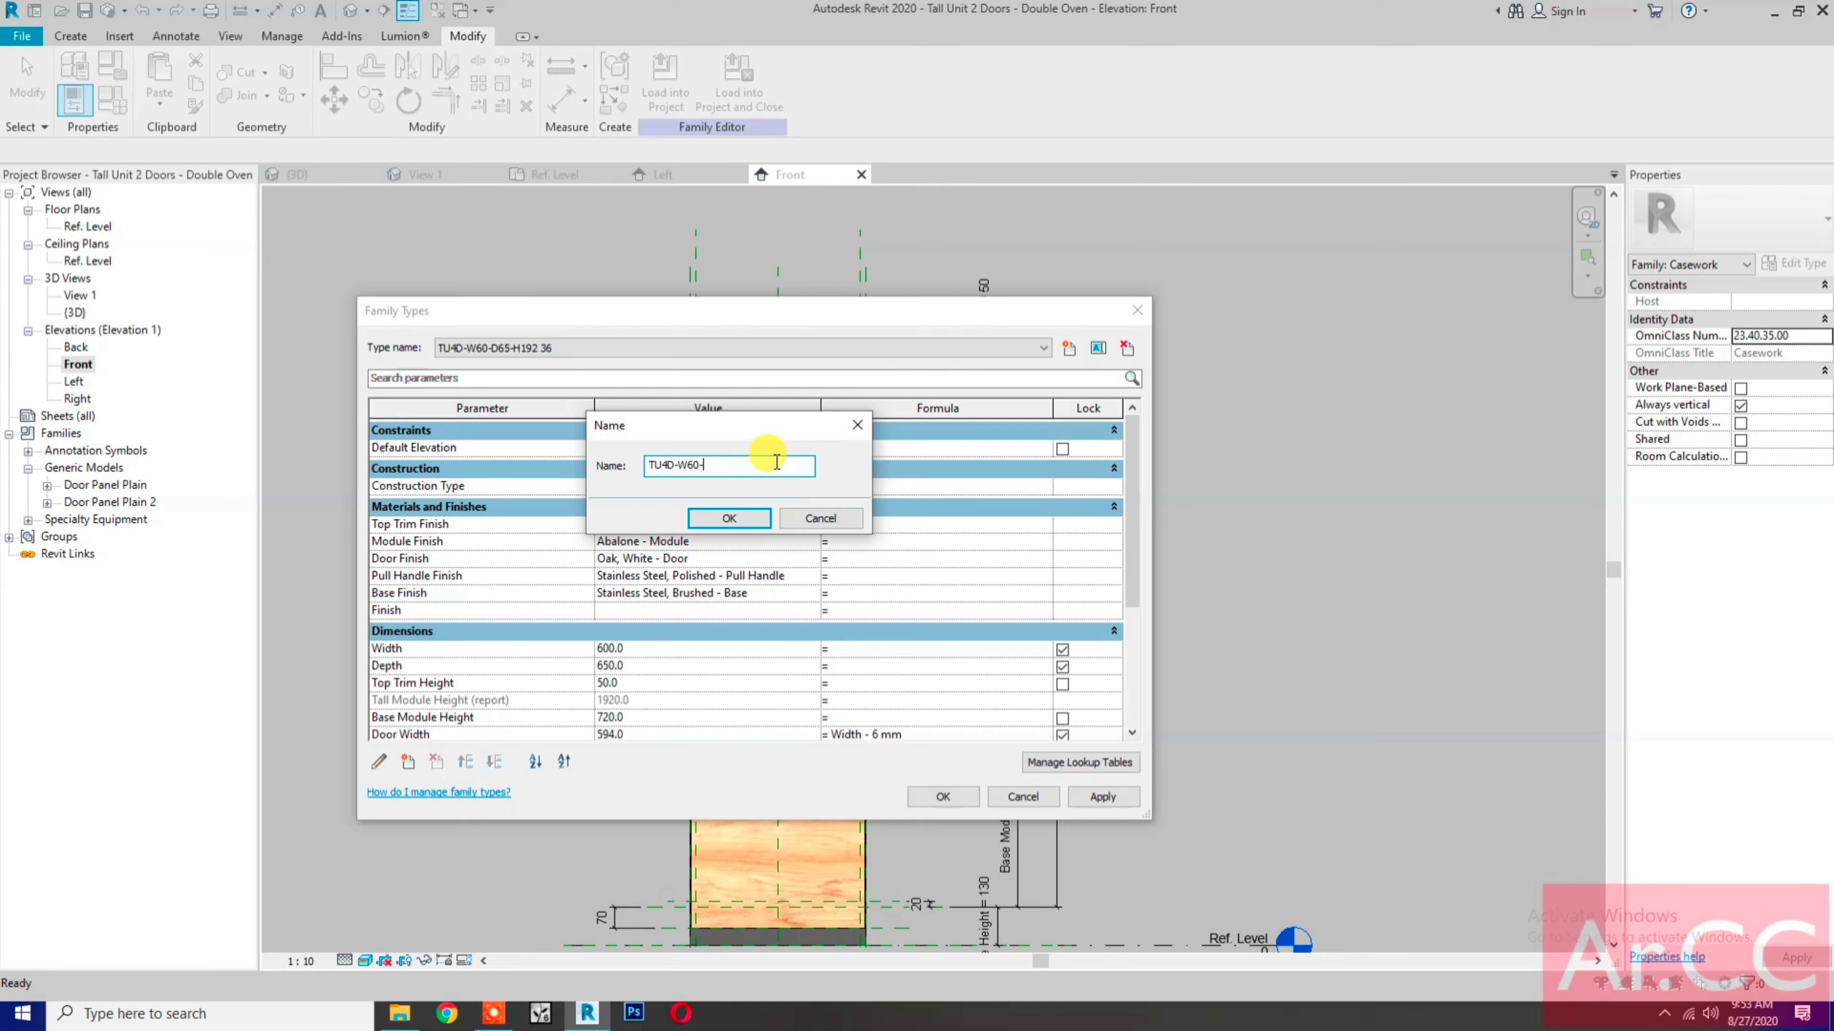
click(672, 466)
key(BackSpace)
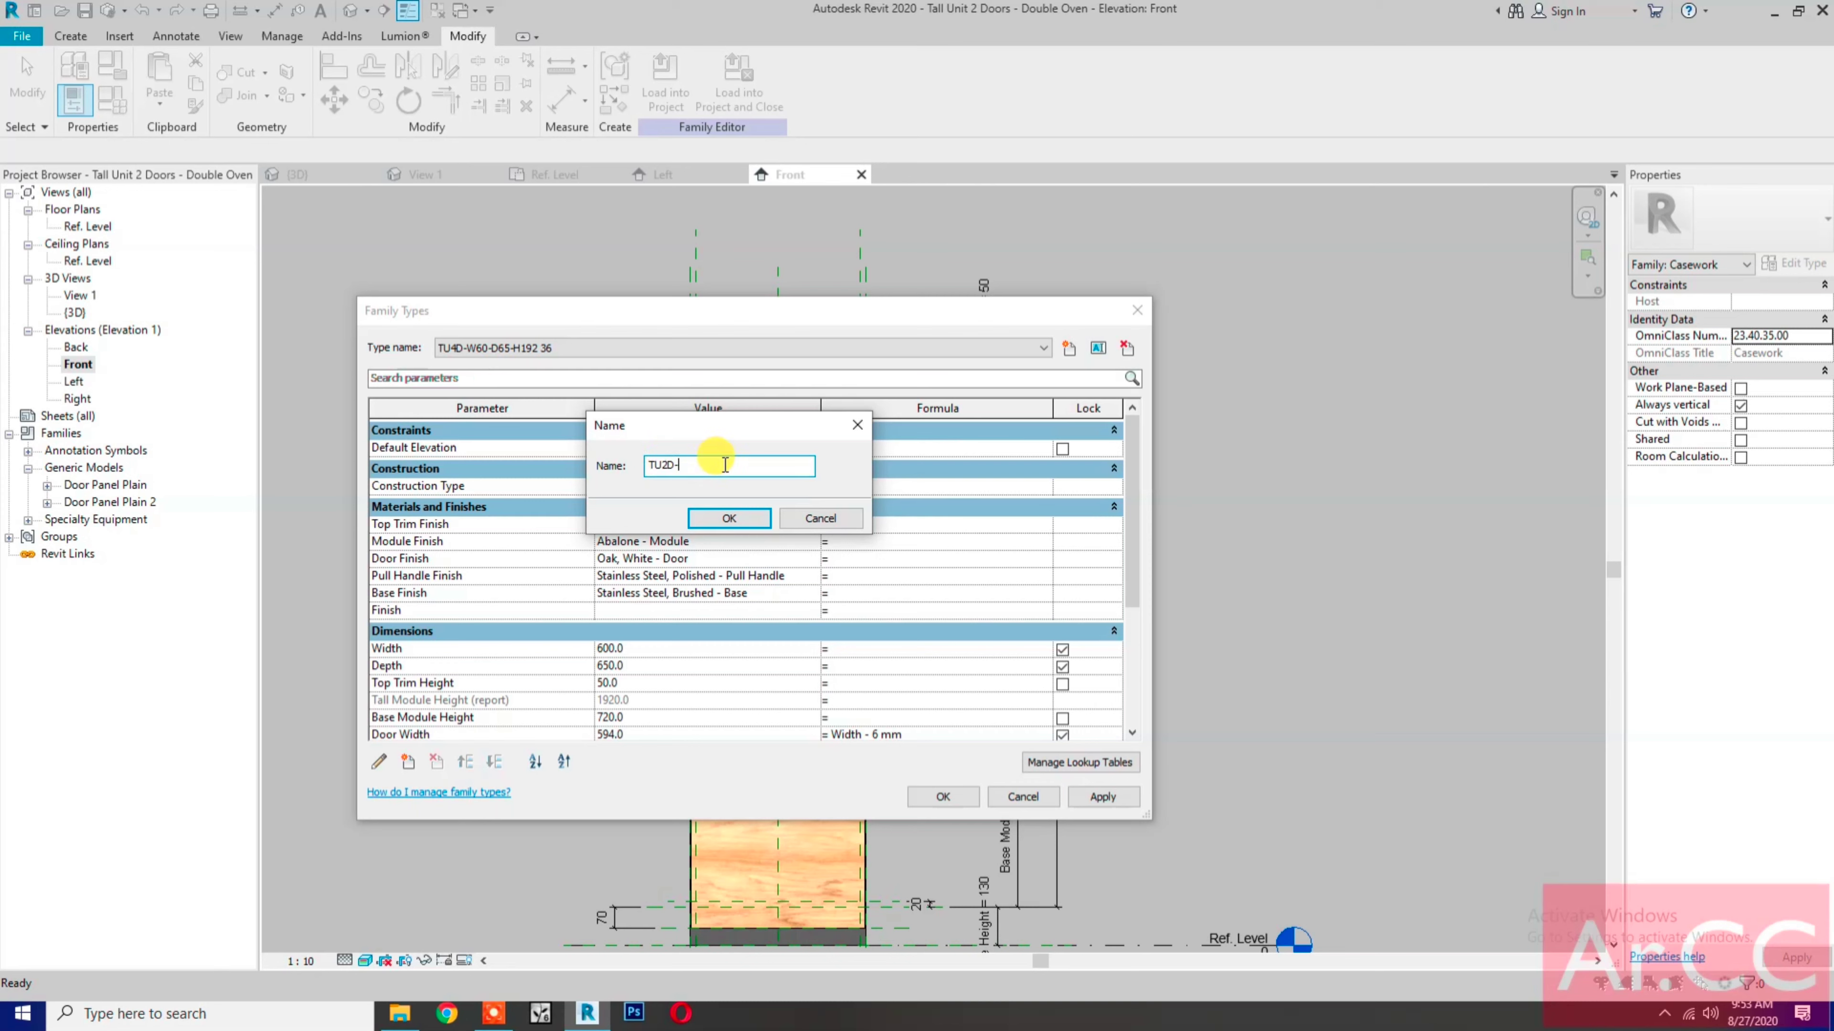
text(Double Oven)
double_click(674, 466)
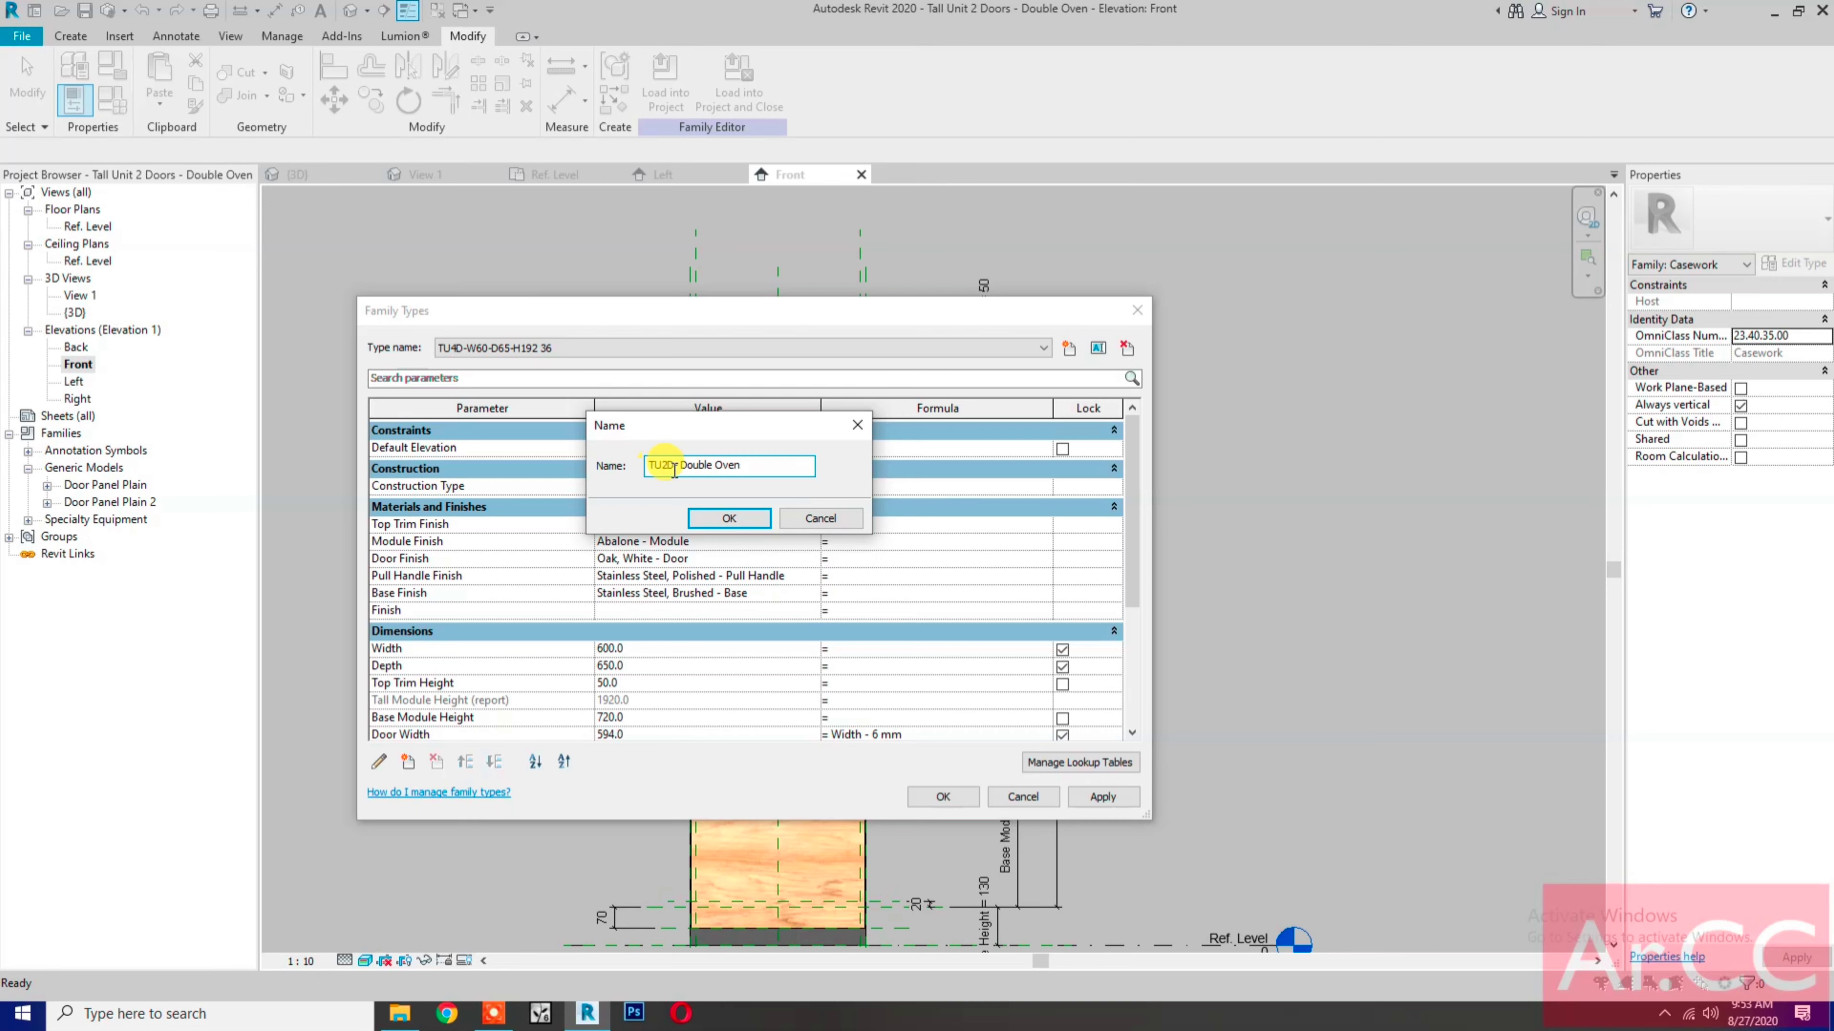
click(729, 519)
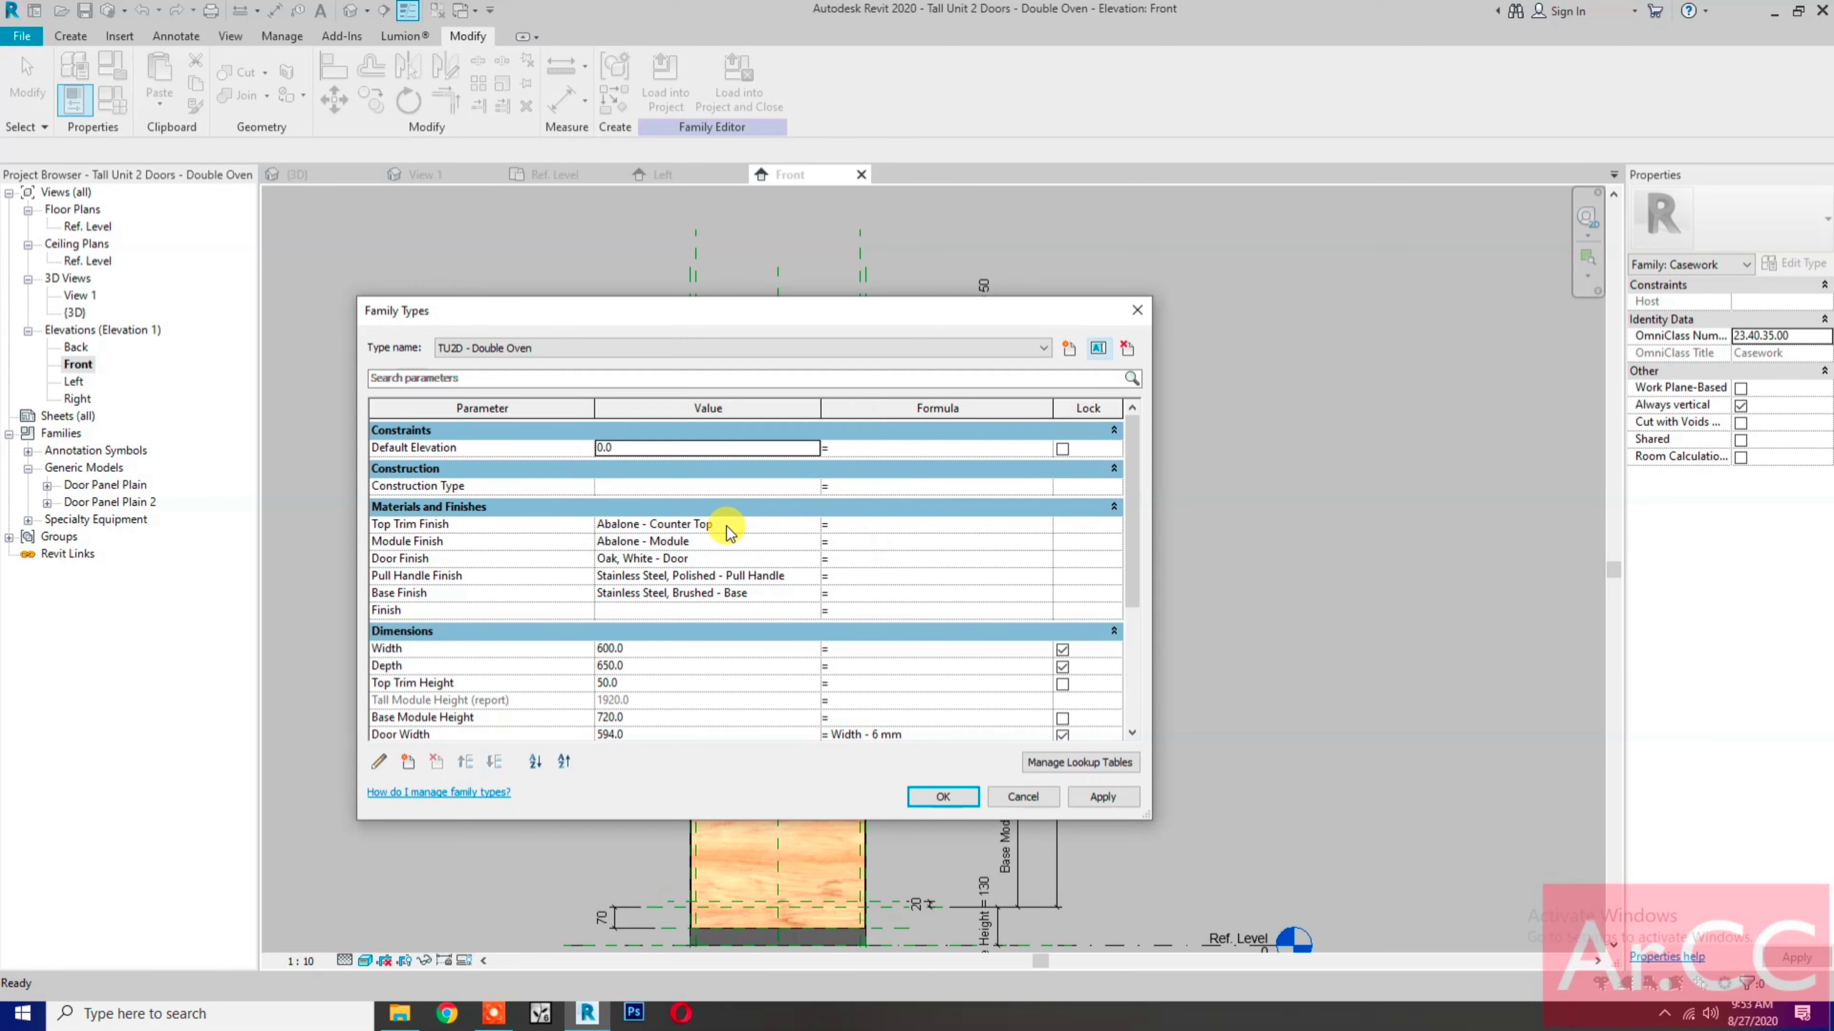
Step: Delete the leftover types TU4D-W60-D65-H192 24 and TU4D-W60-D65-H192 12, keeping only TU2D - Double Oven, and apply the changes
click(643, 349)
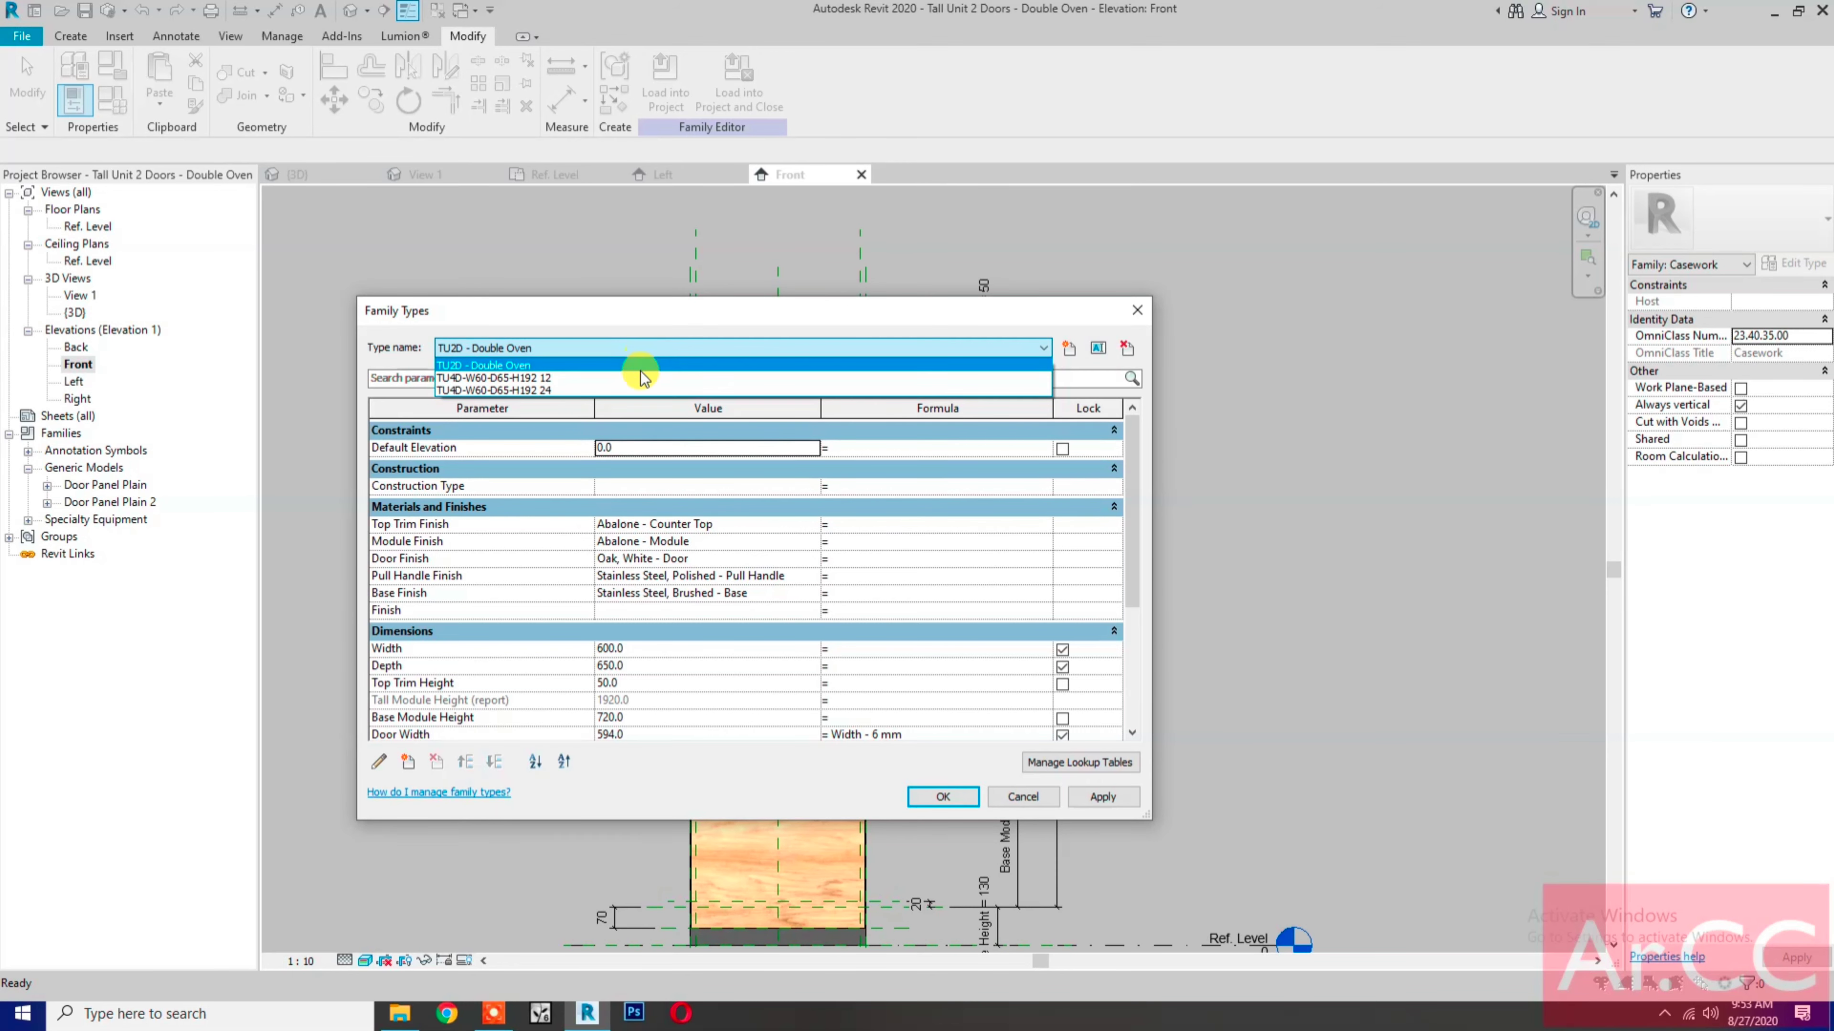
click(640, 390)
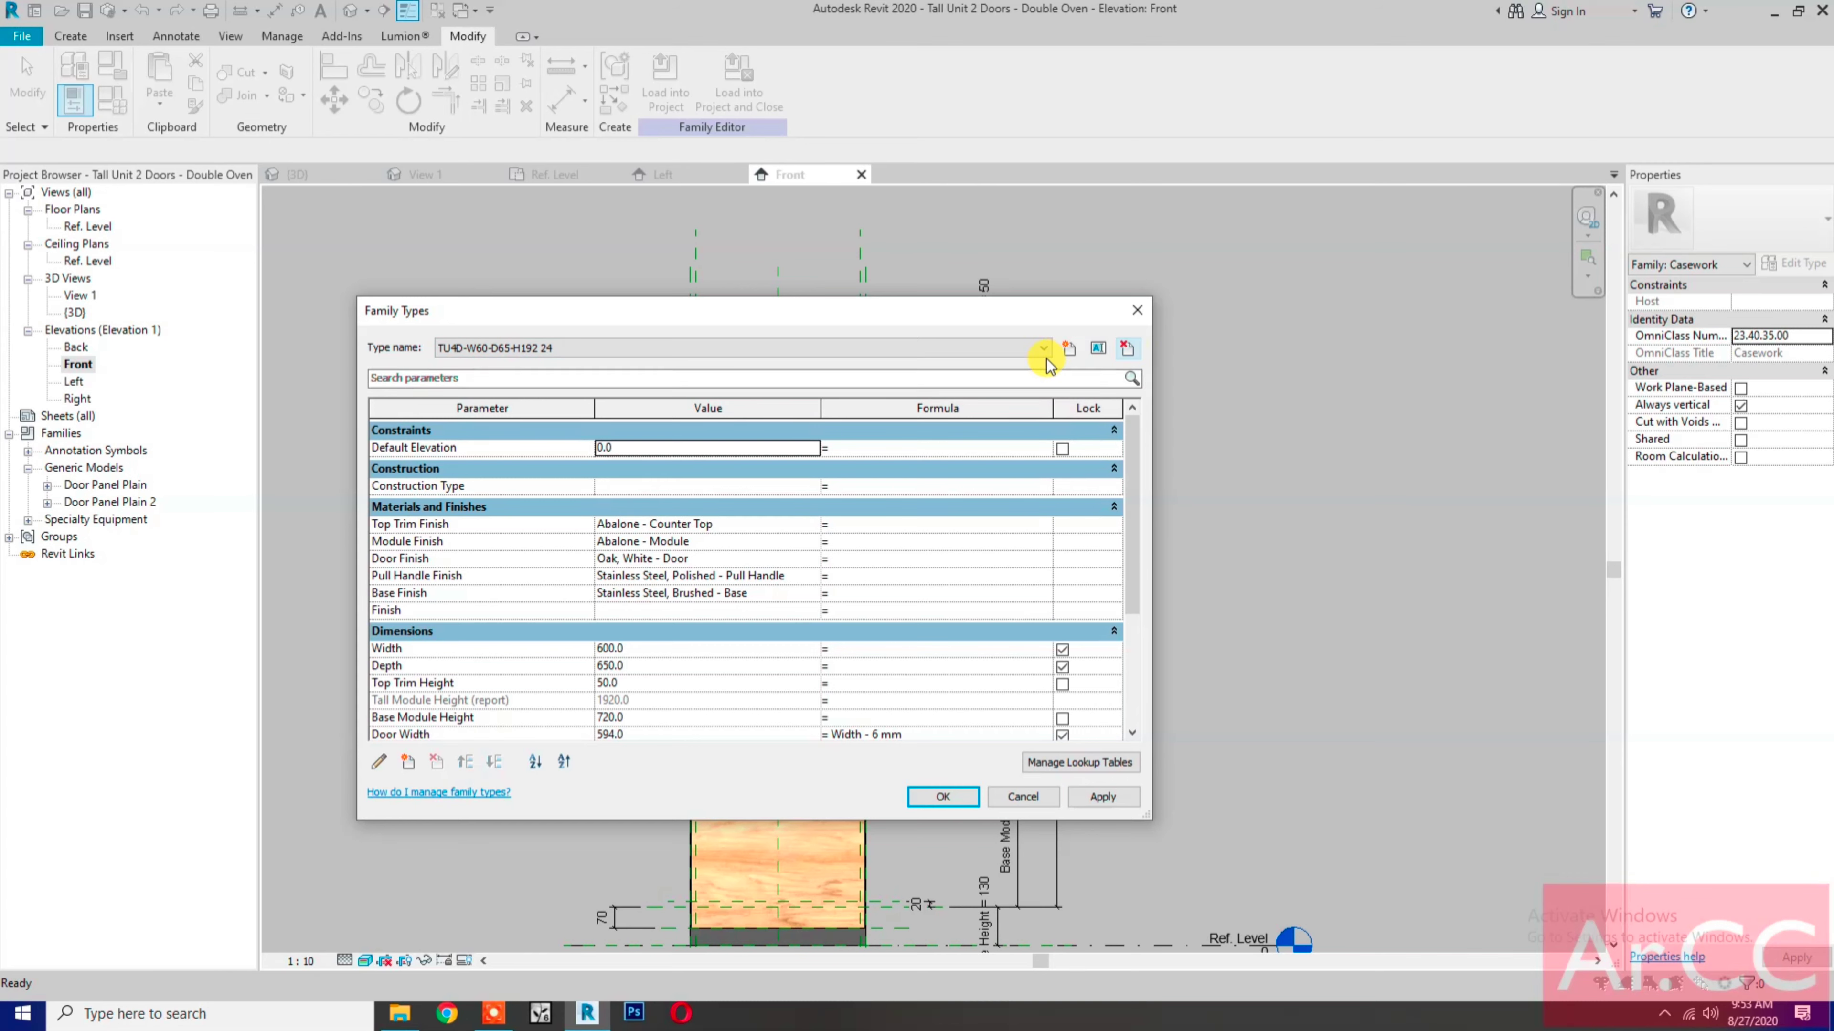
click(1127, 349)
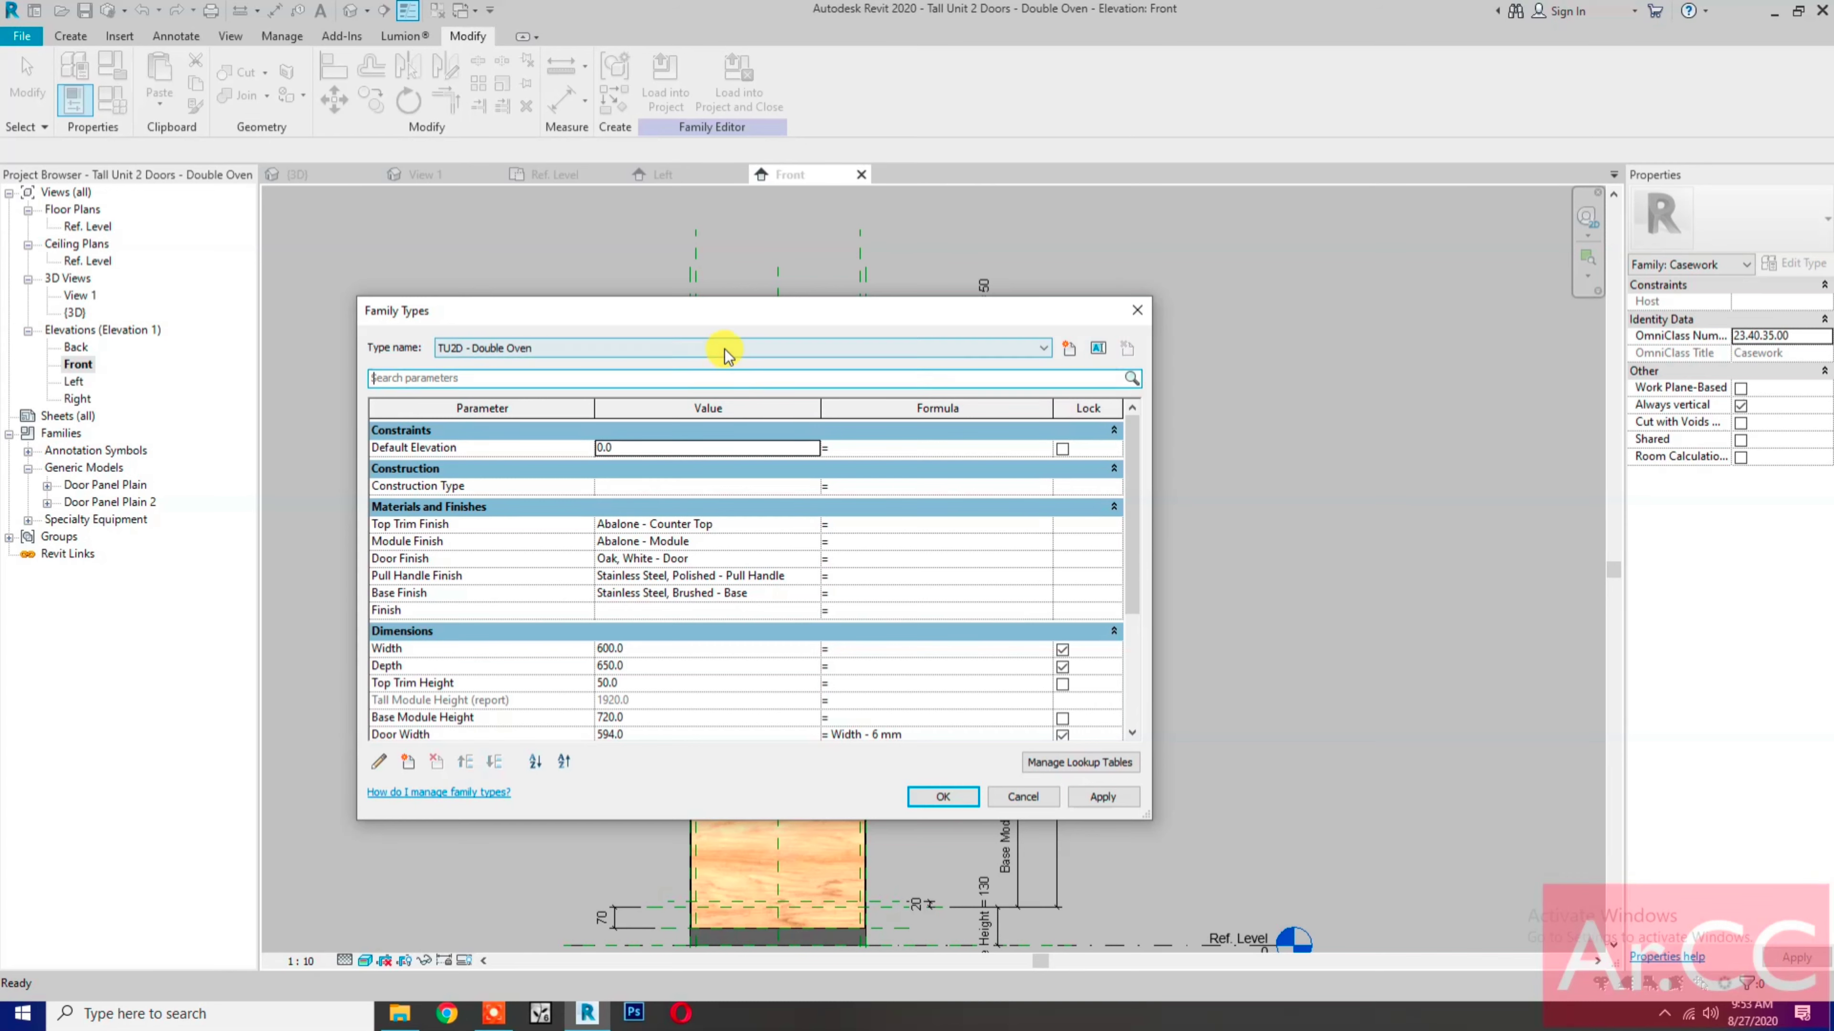
click(1102, 796)
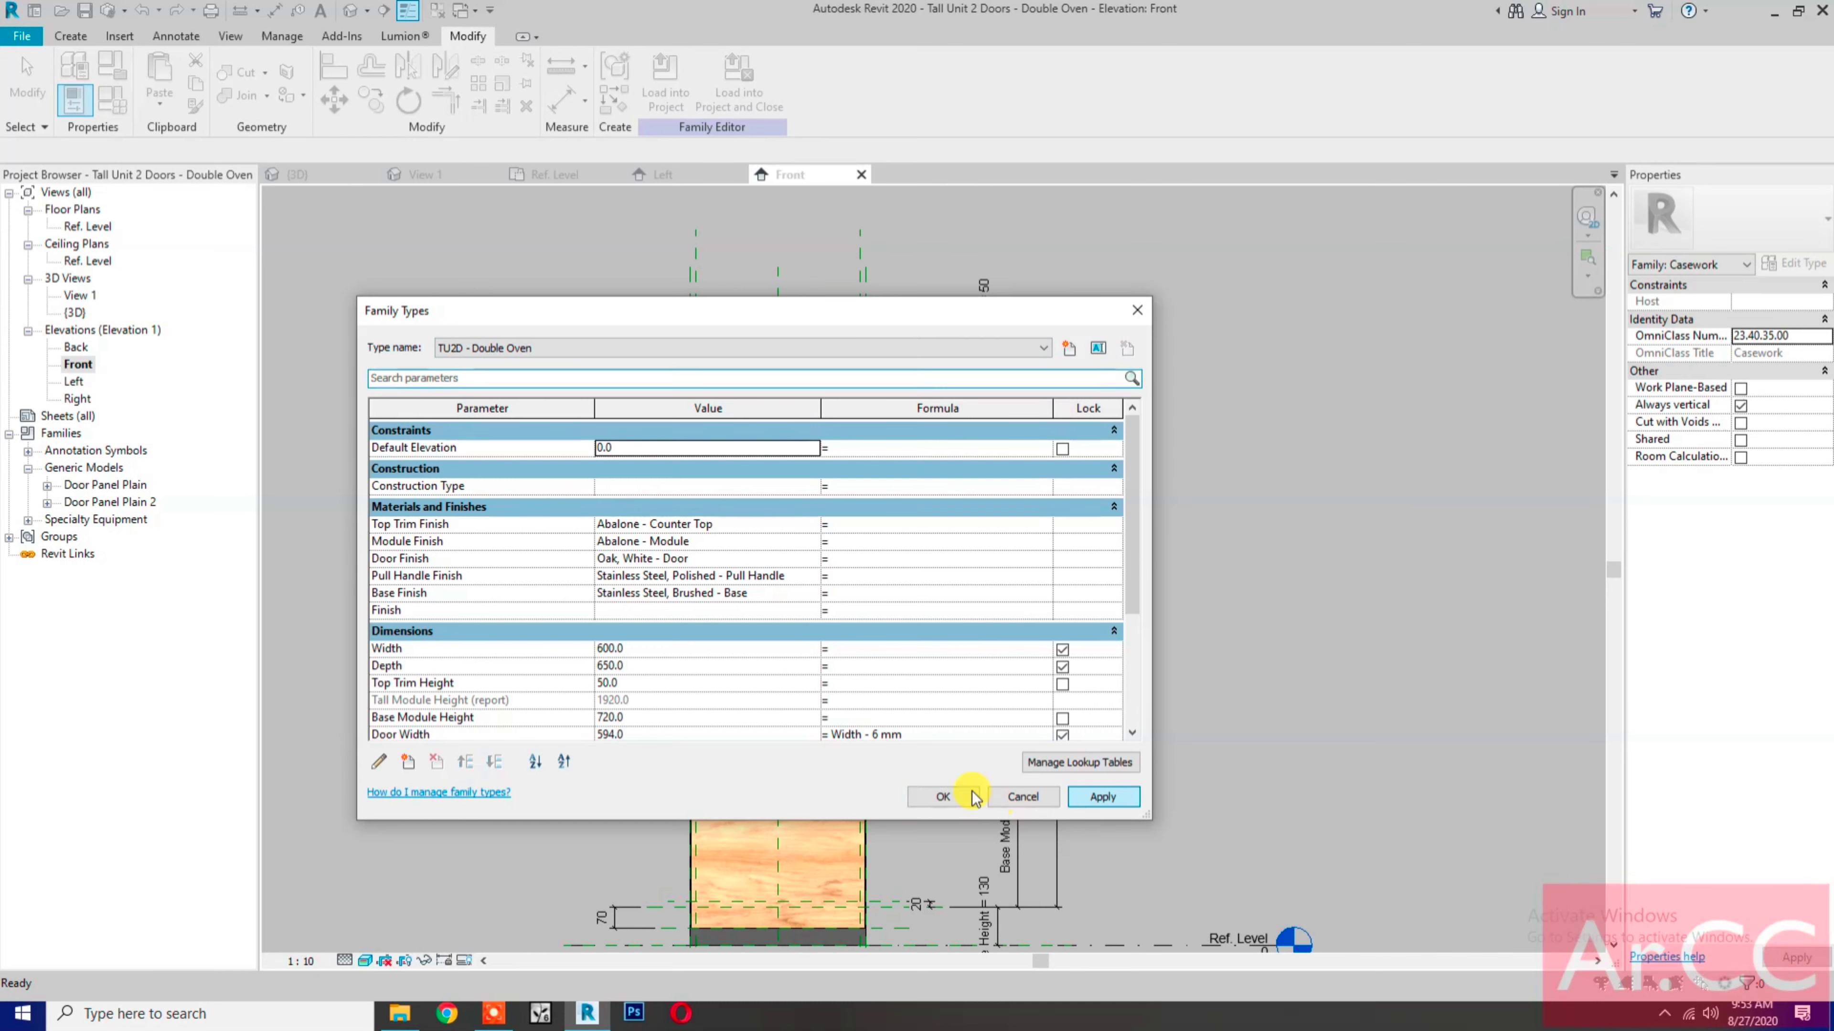
click(944, 797)
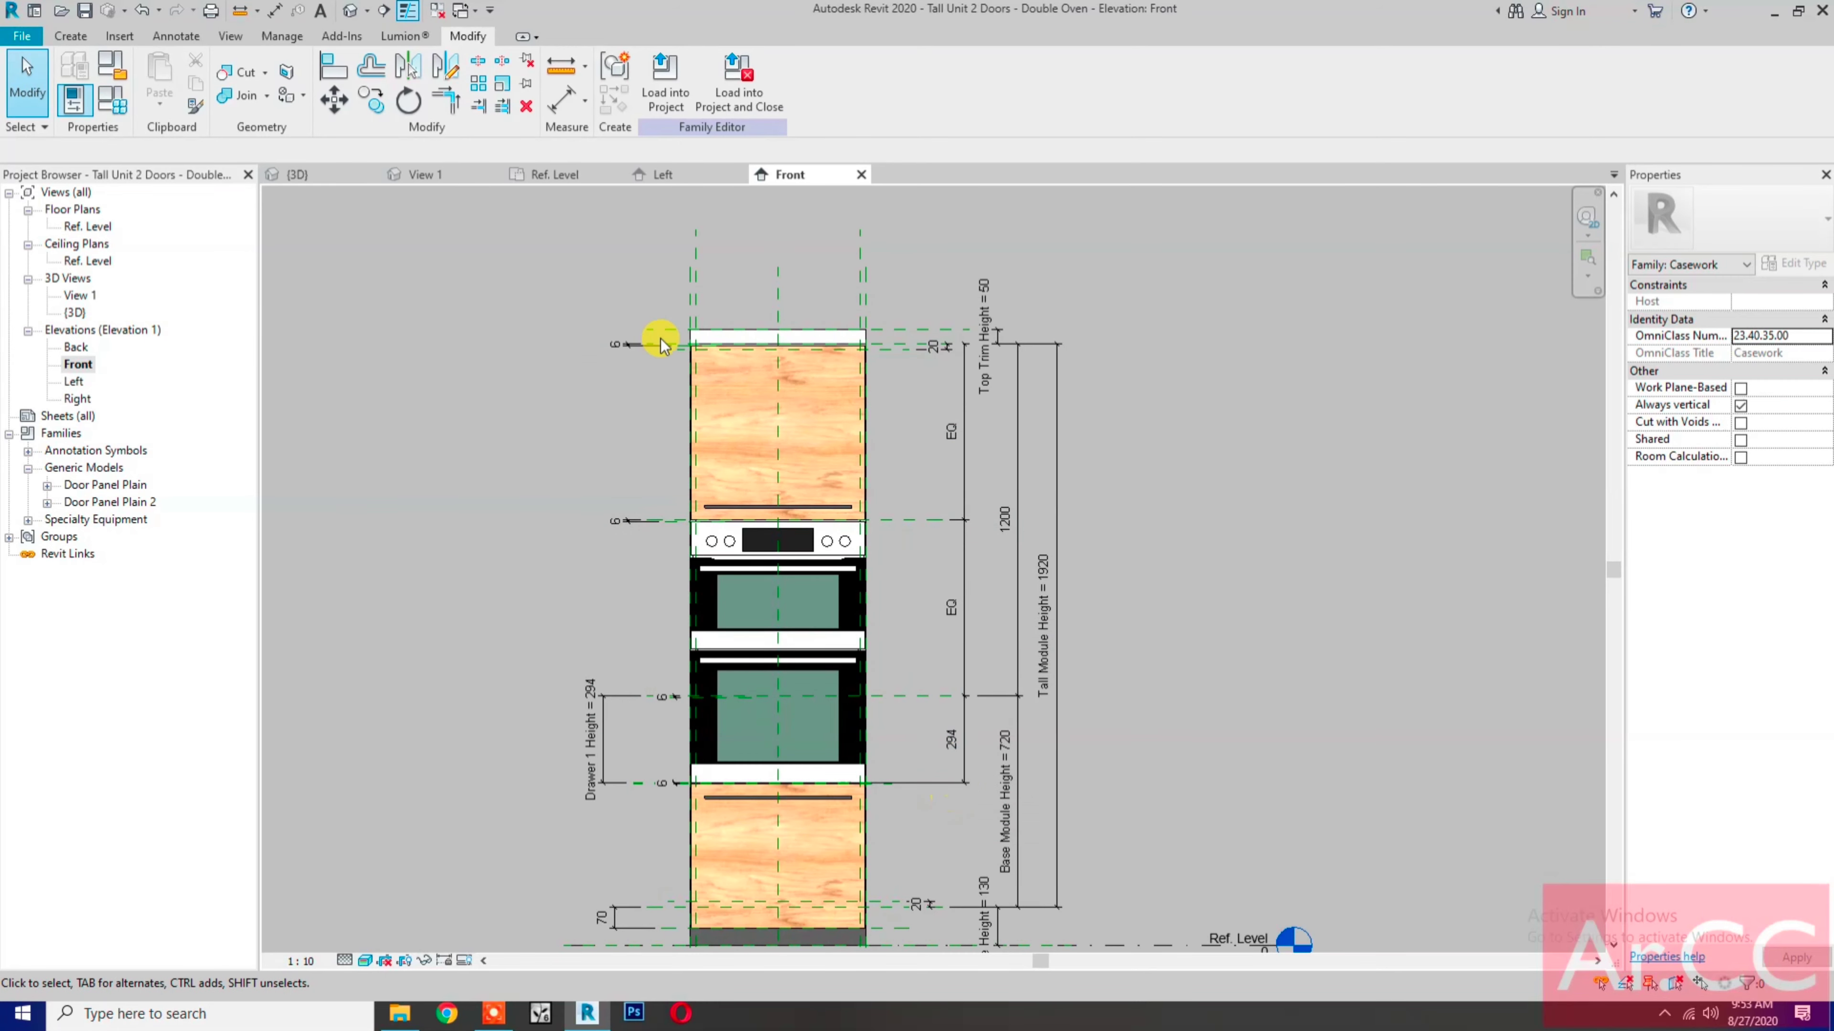
Step: Set the 3D view View 1 to Fine detail level and save the tall unit family
click(426, 174)
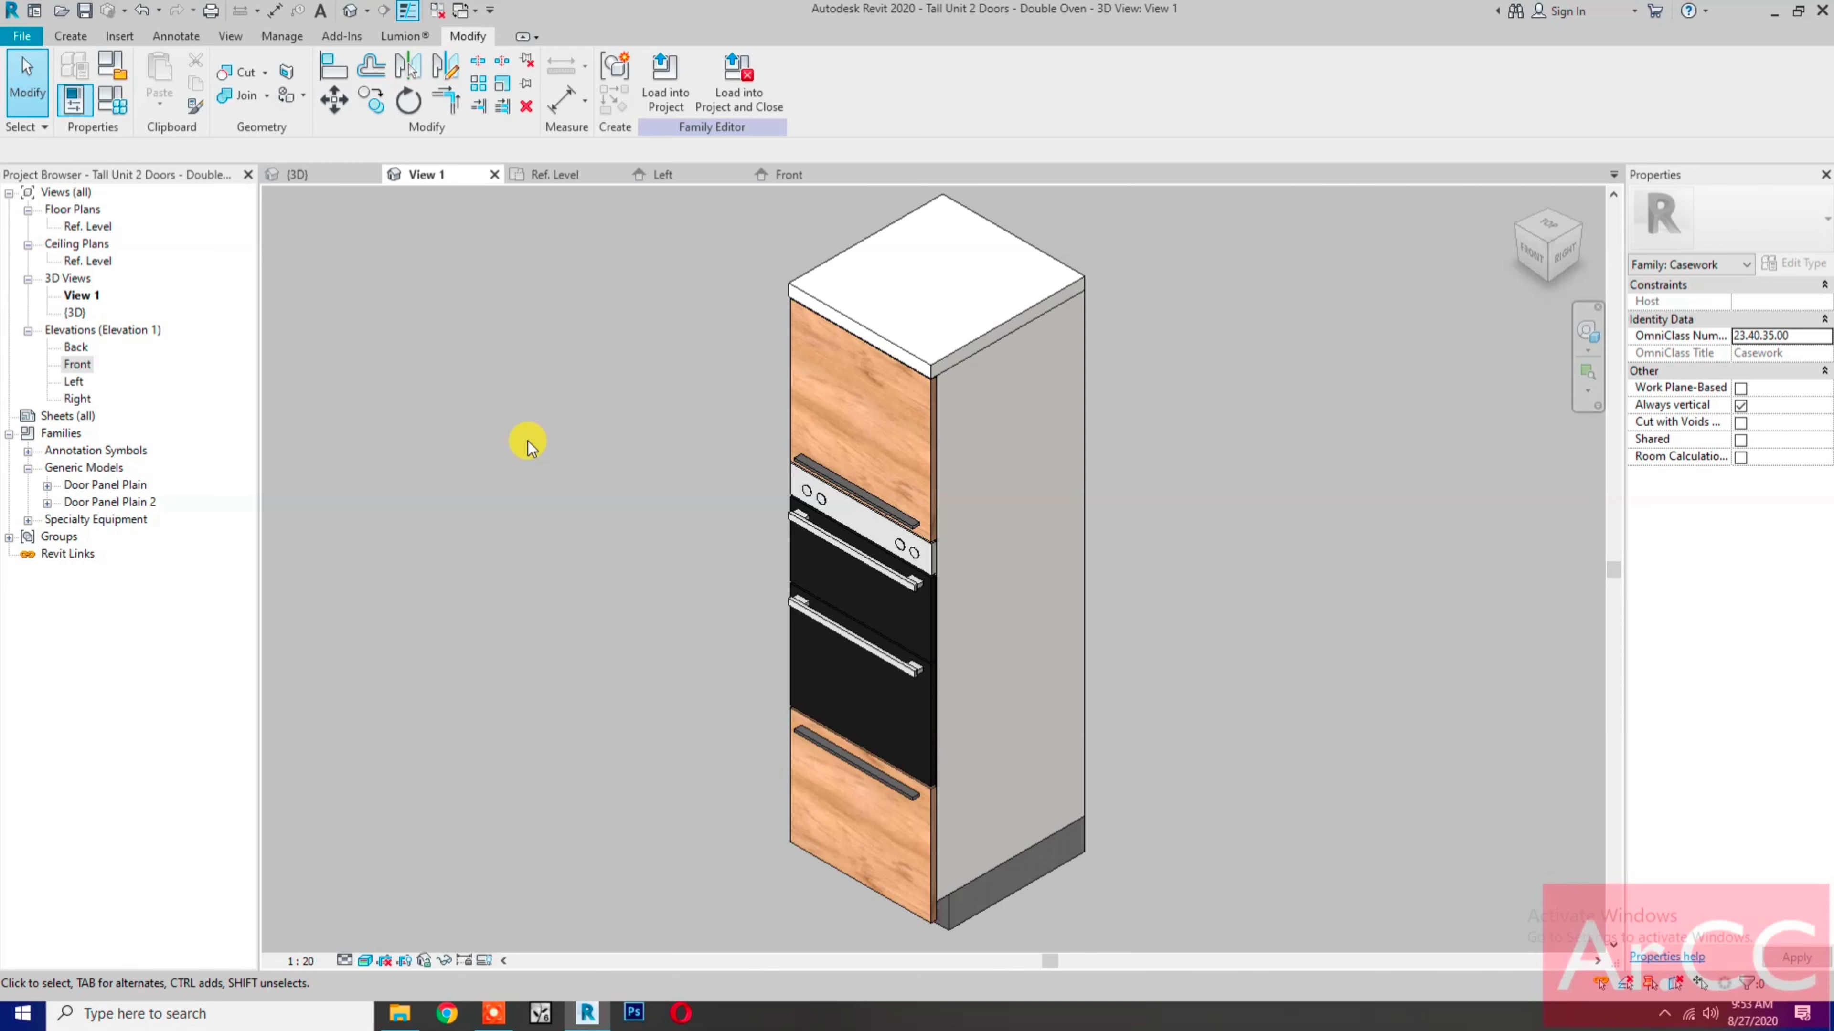
click(344, 961)
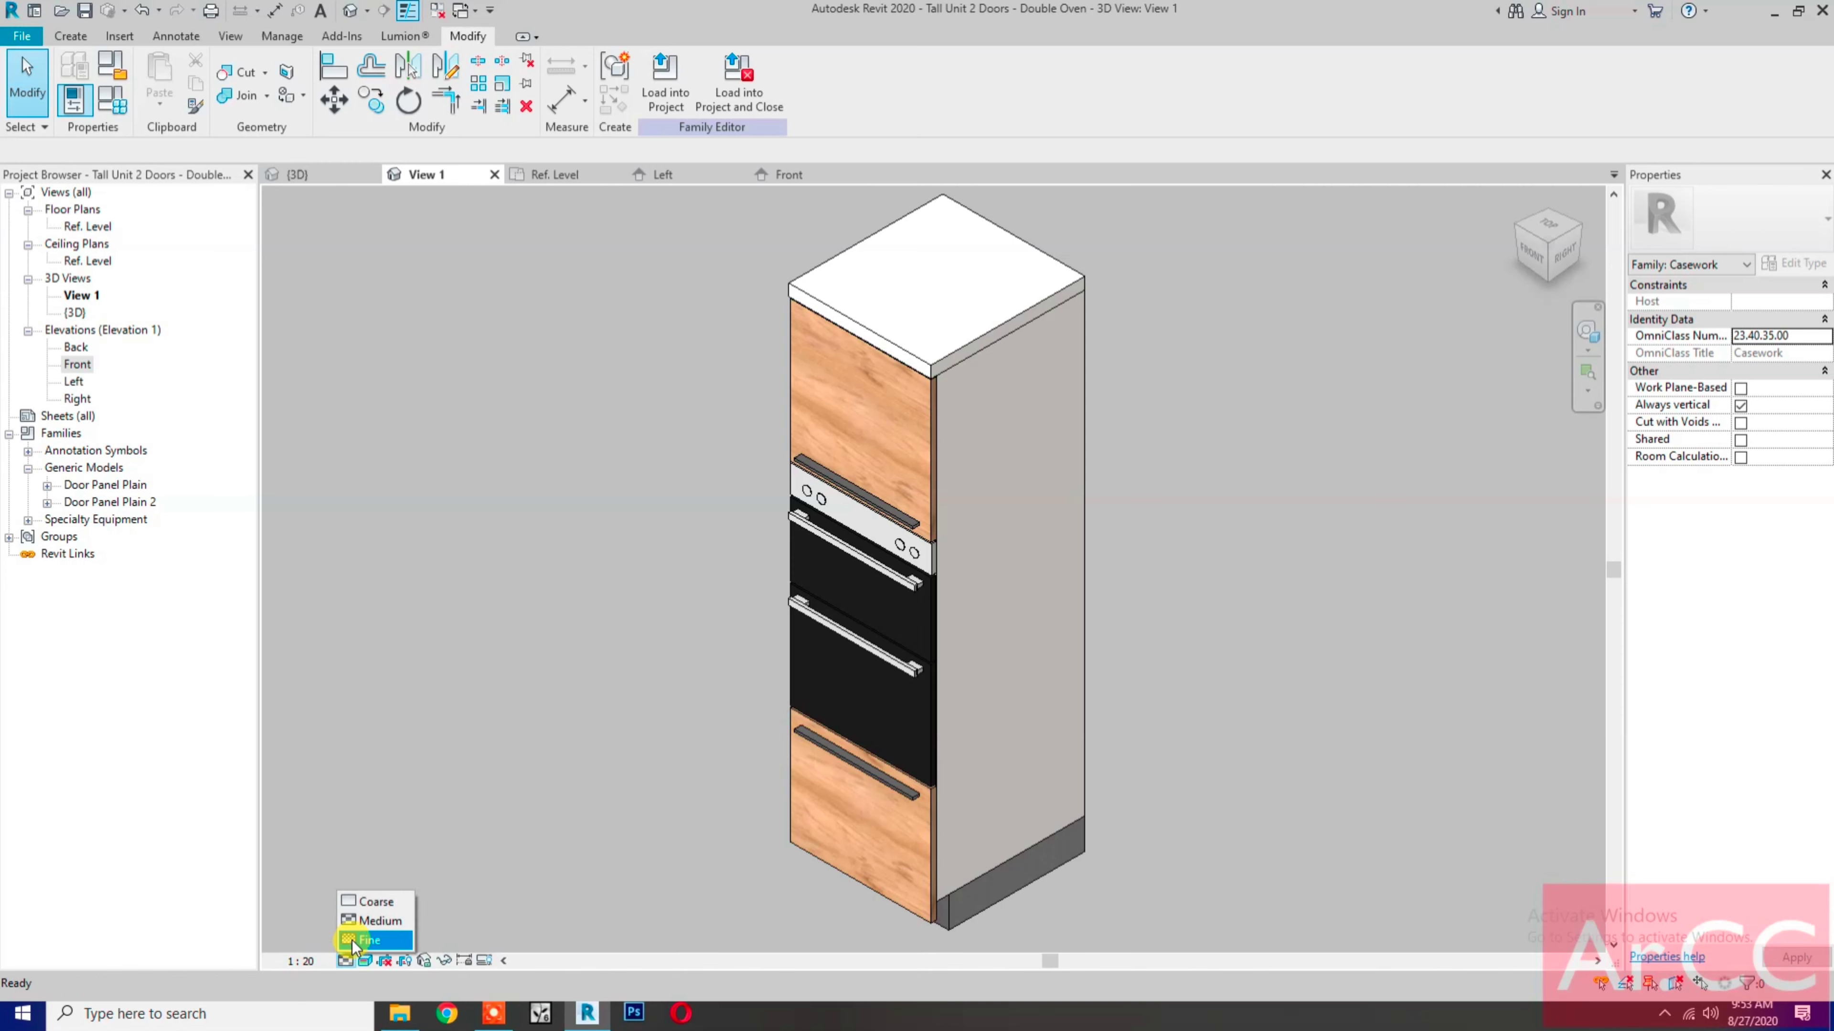
click(368, 939)
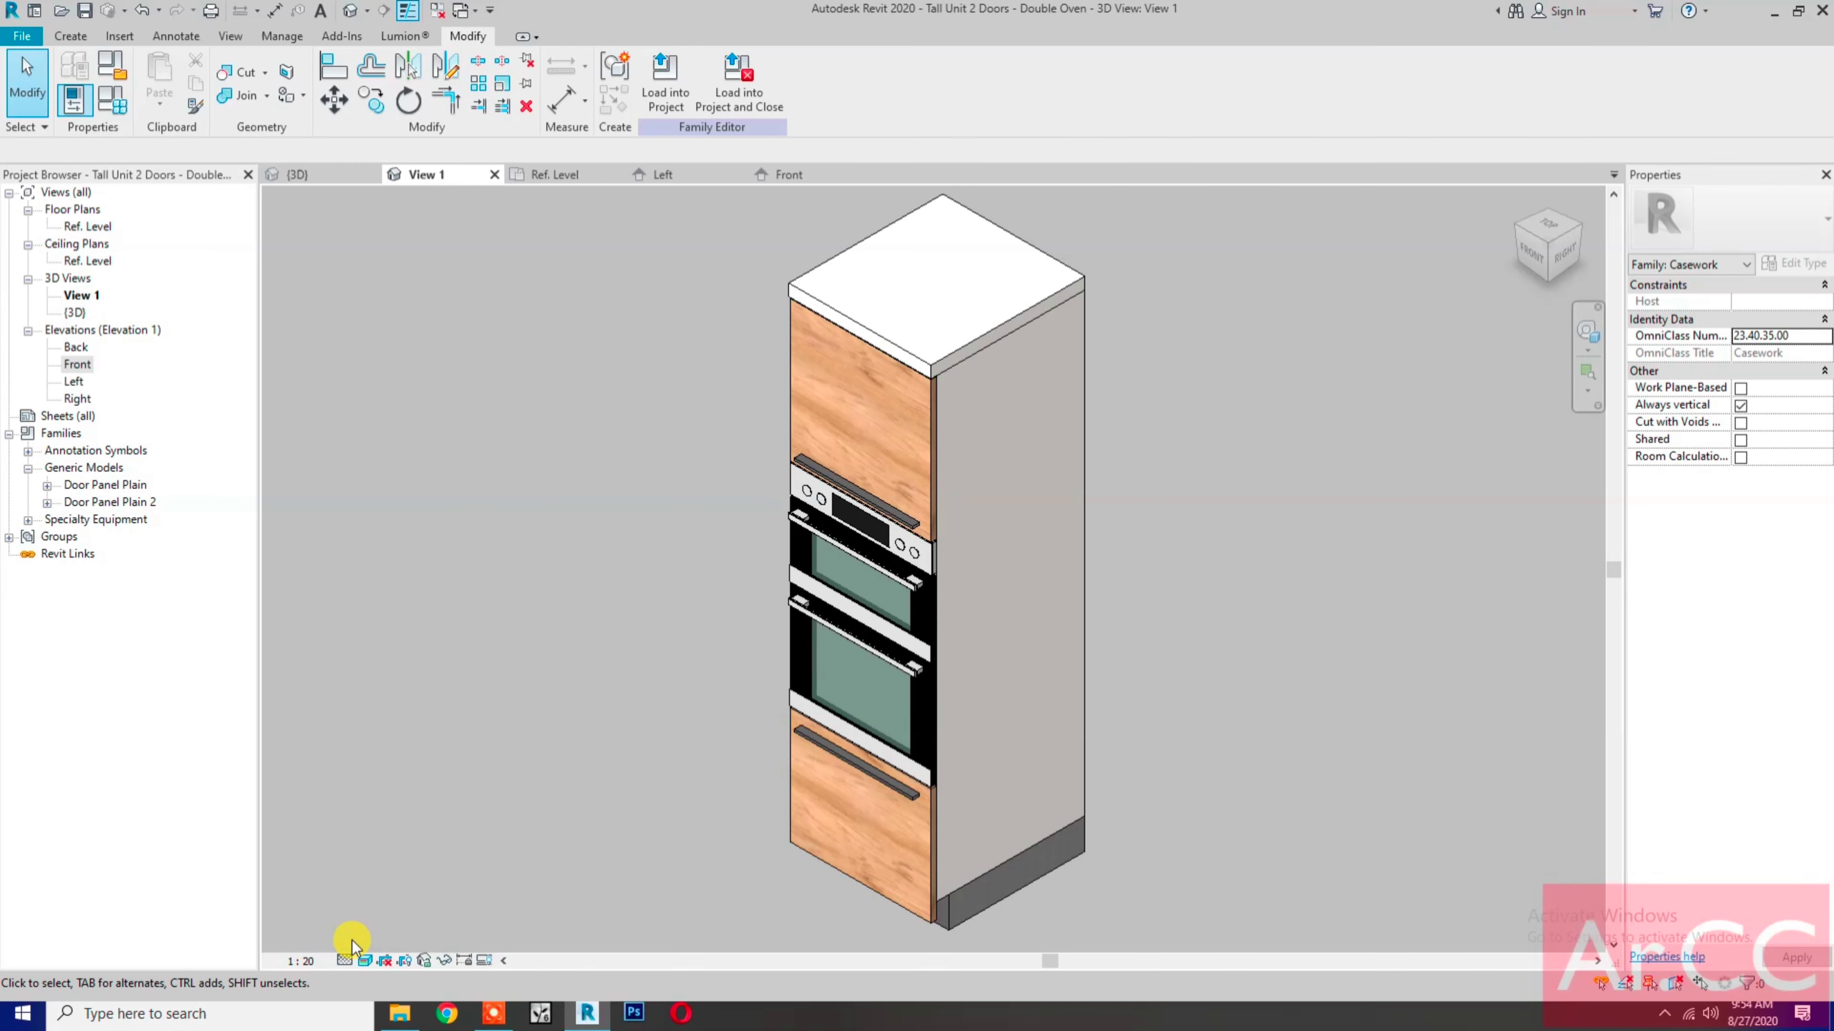
click(85, 12)
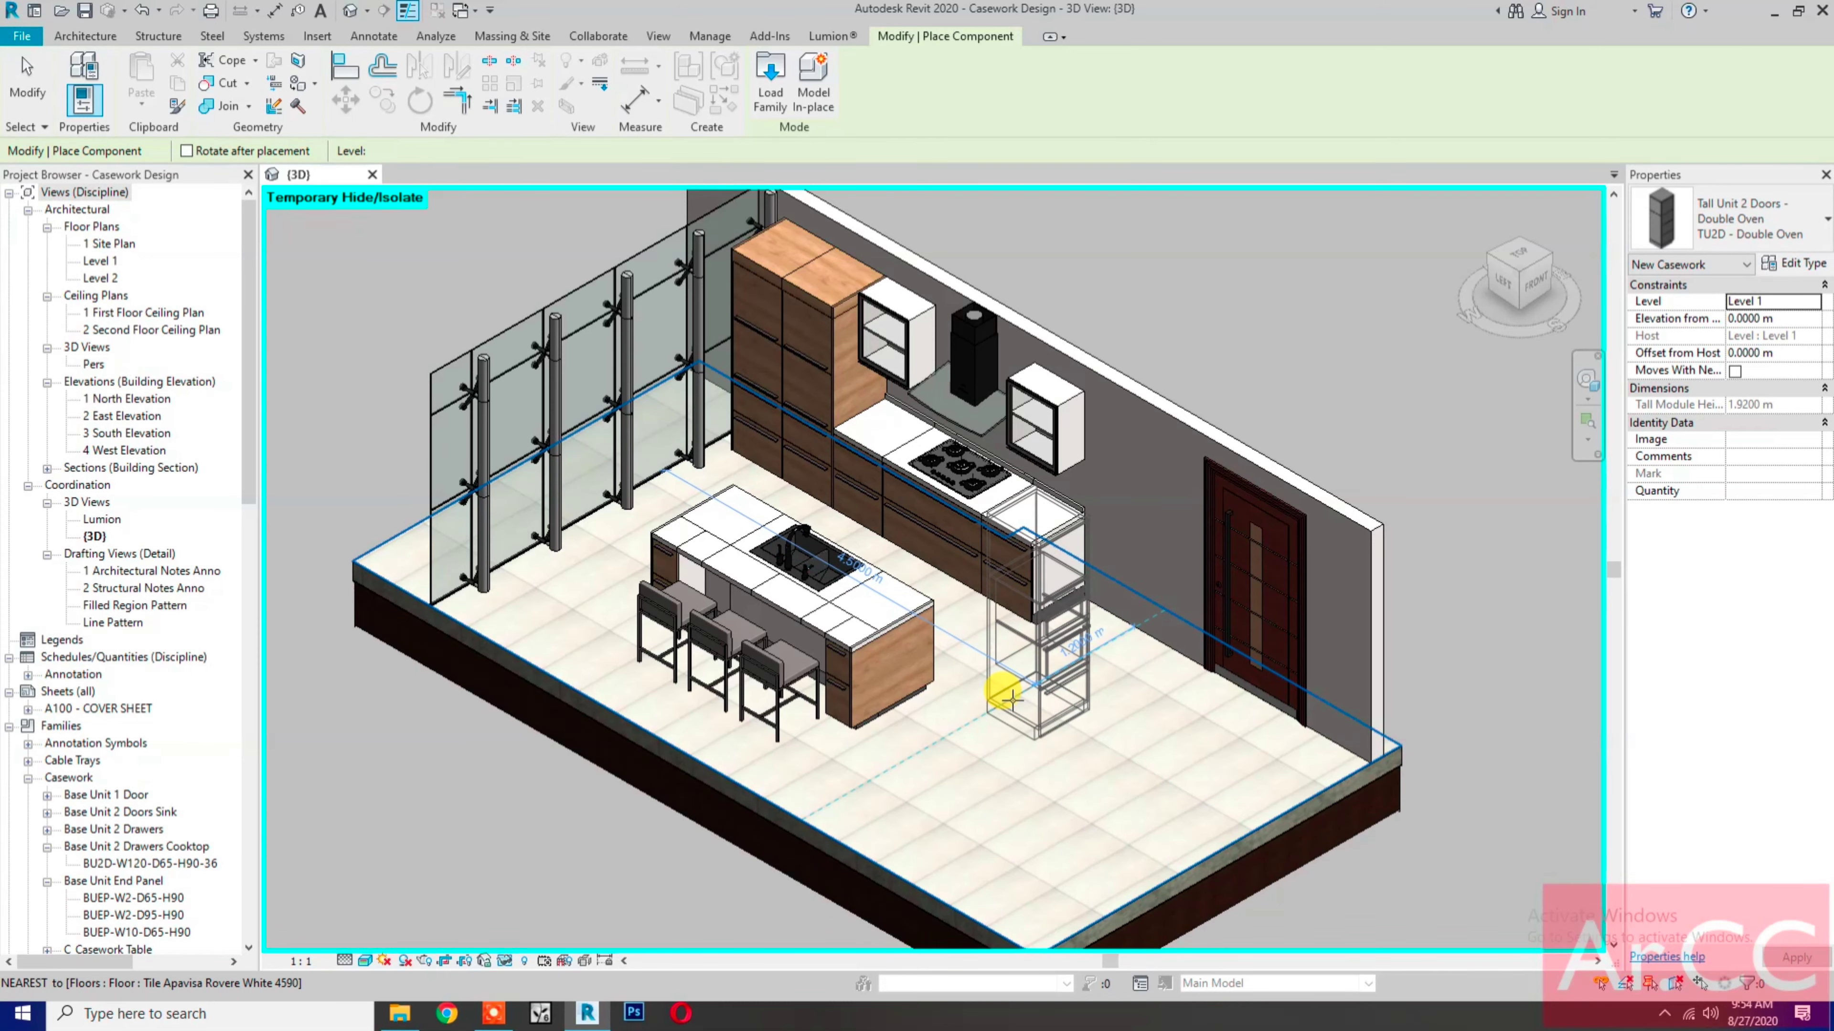
Step: Place a TU2D - Double Oven unit on the floor beside the island and rotate it so the ovens face the island side
click(1011, 699)
key(Escape)
key(Escape)
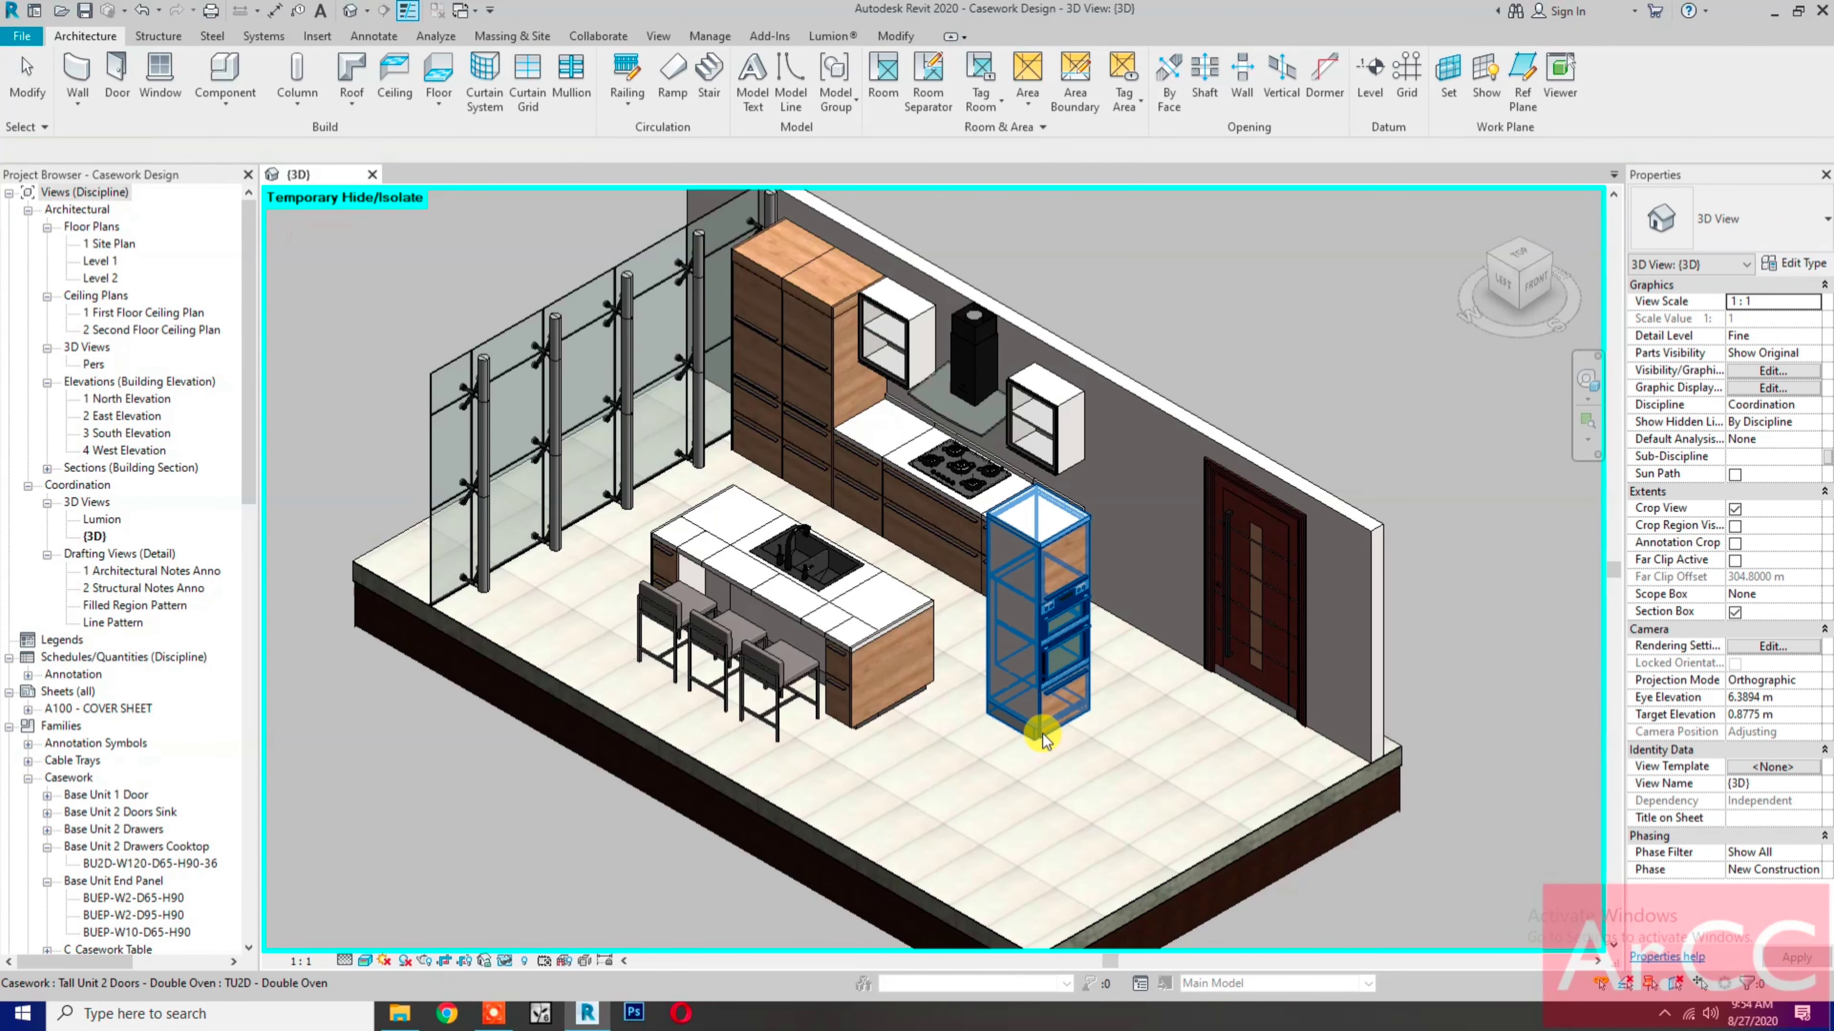
click(1043, 734)
key(Up)
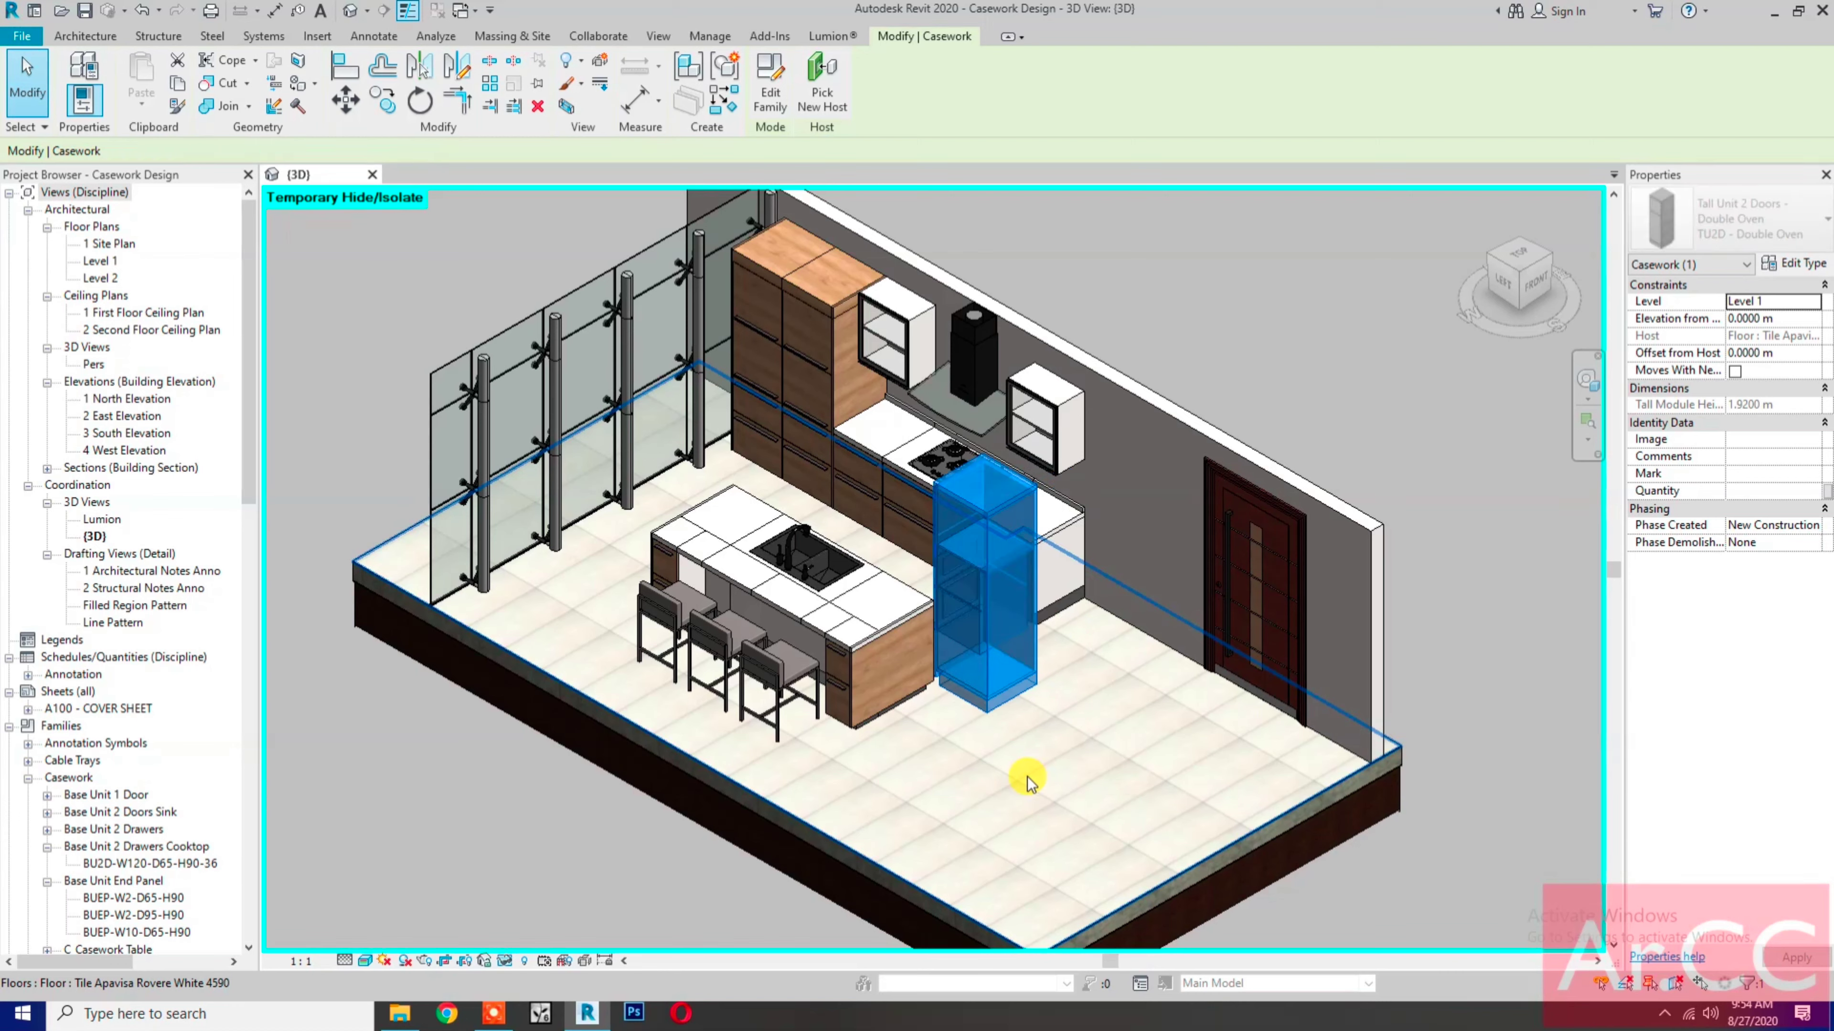
click(1026, 792)
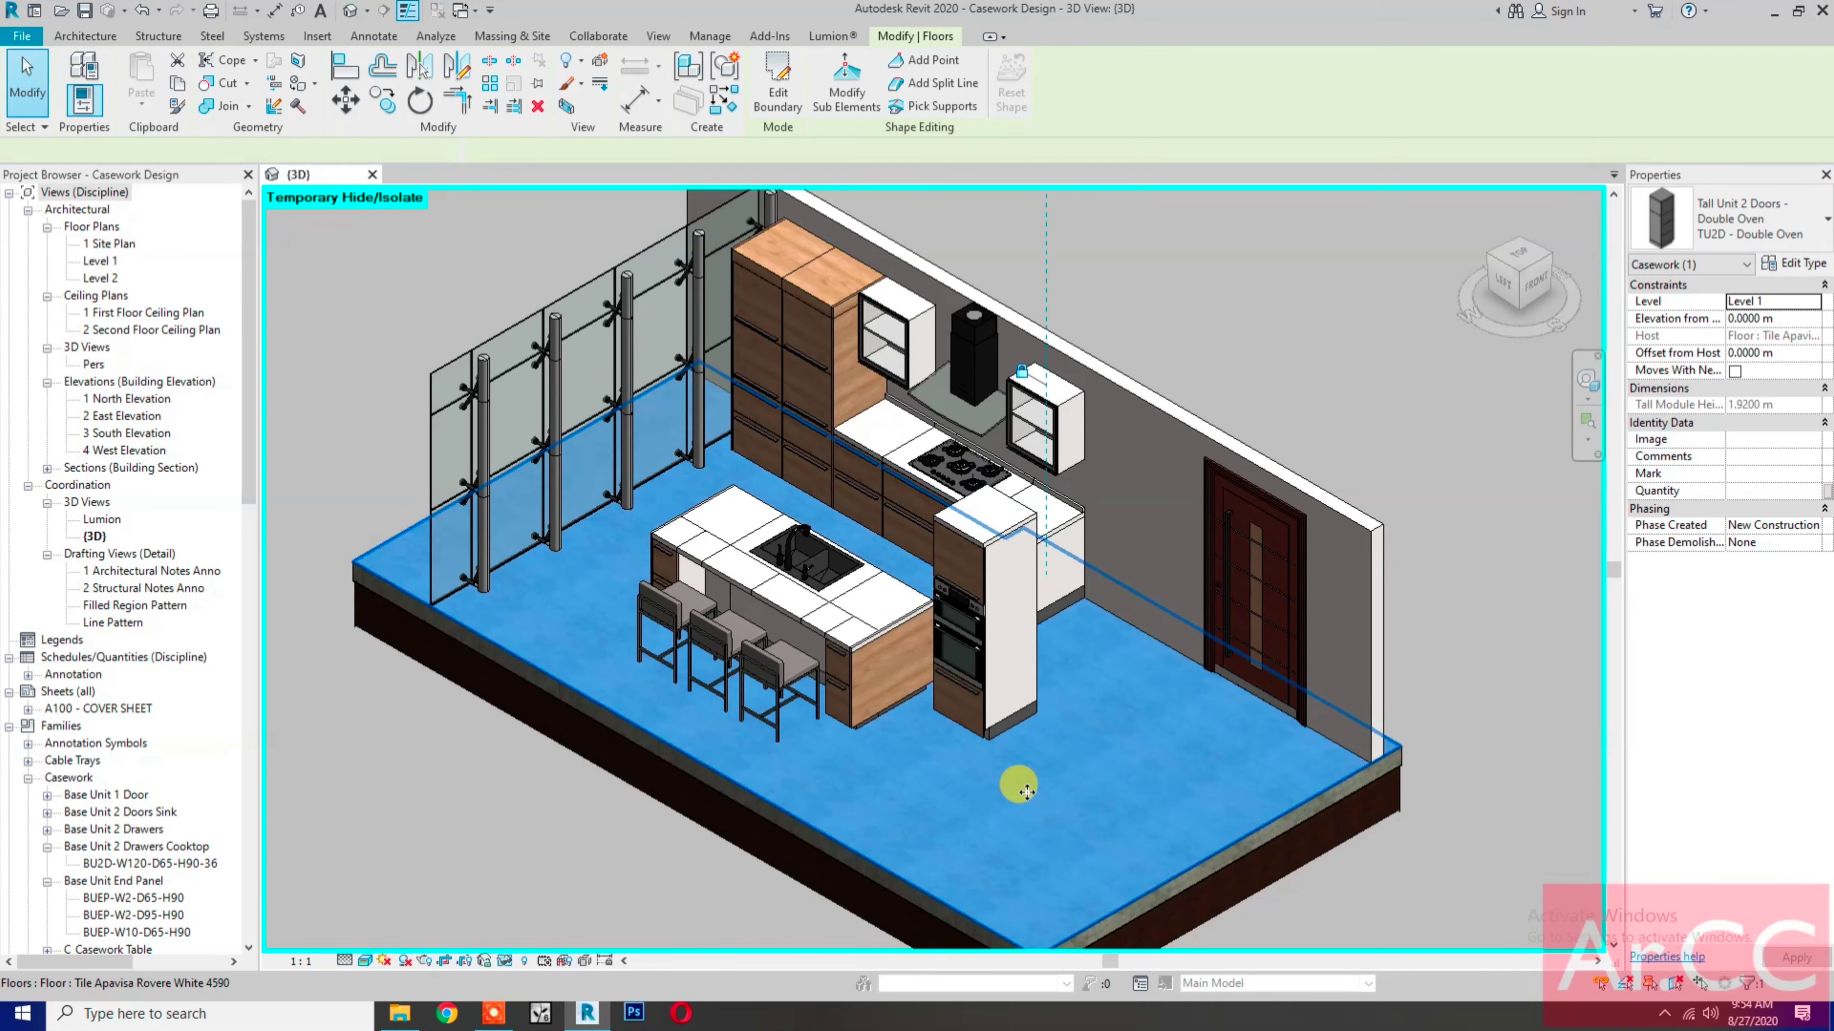
Step: In the Level 1 plan, mirror the tall unit end panel about the cooktop unit's centreline, then return to the 3D view
double_click(111, 264)
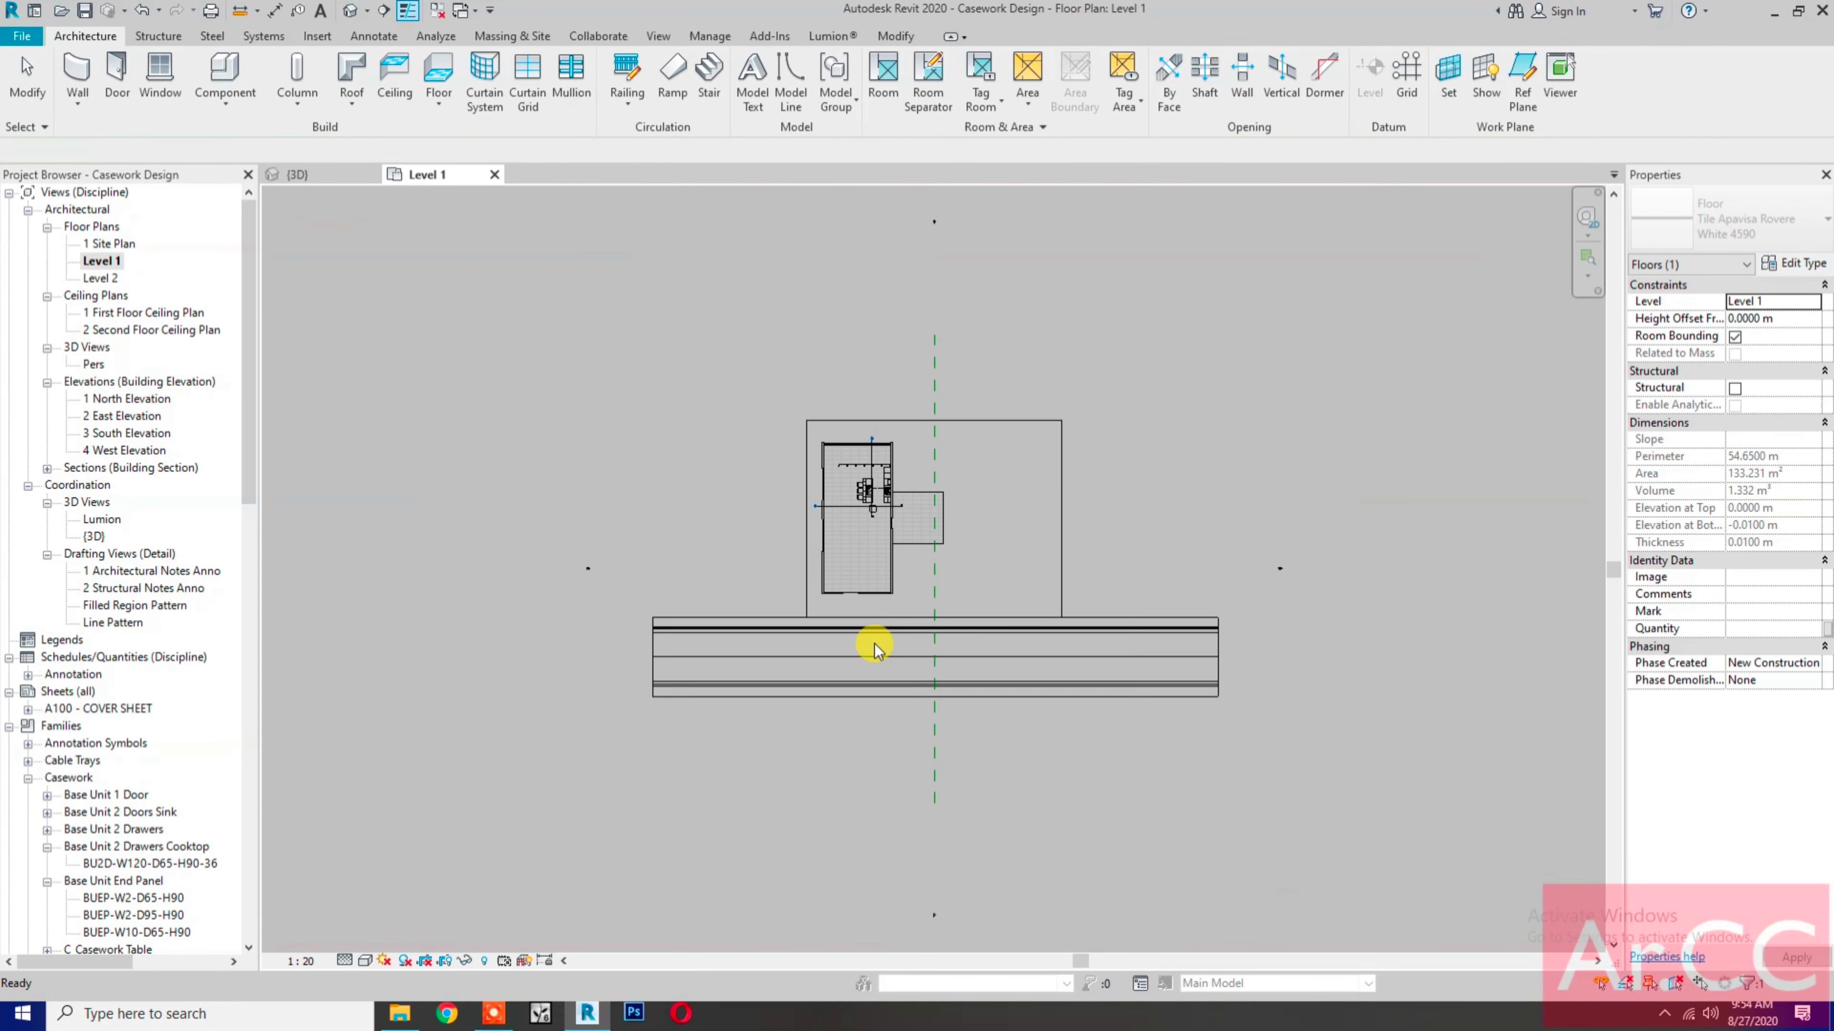
scroll(897, 496, up, 5)
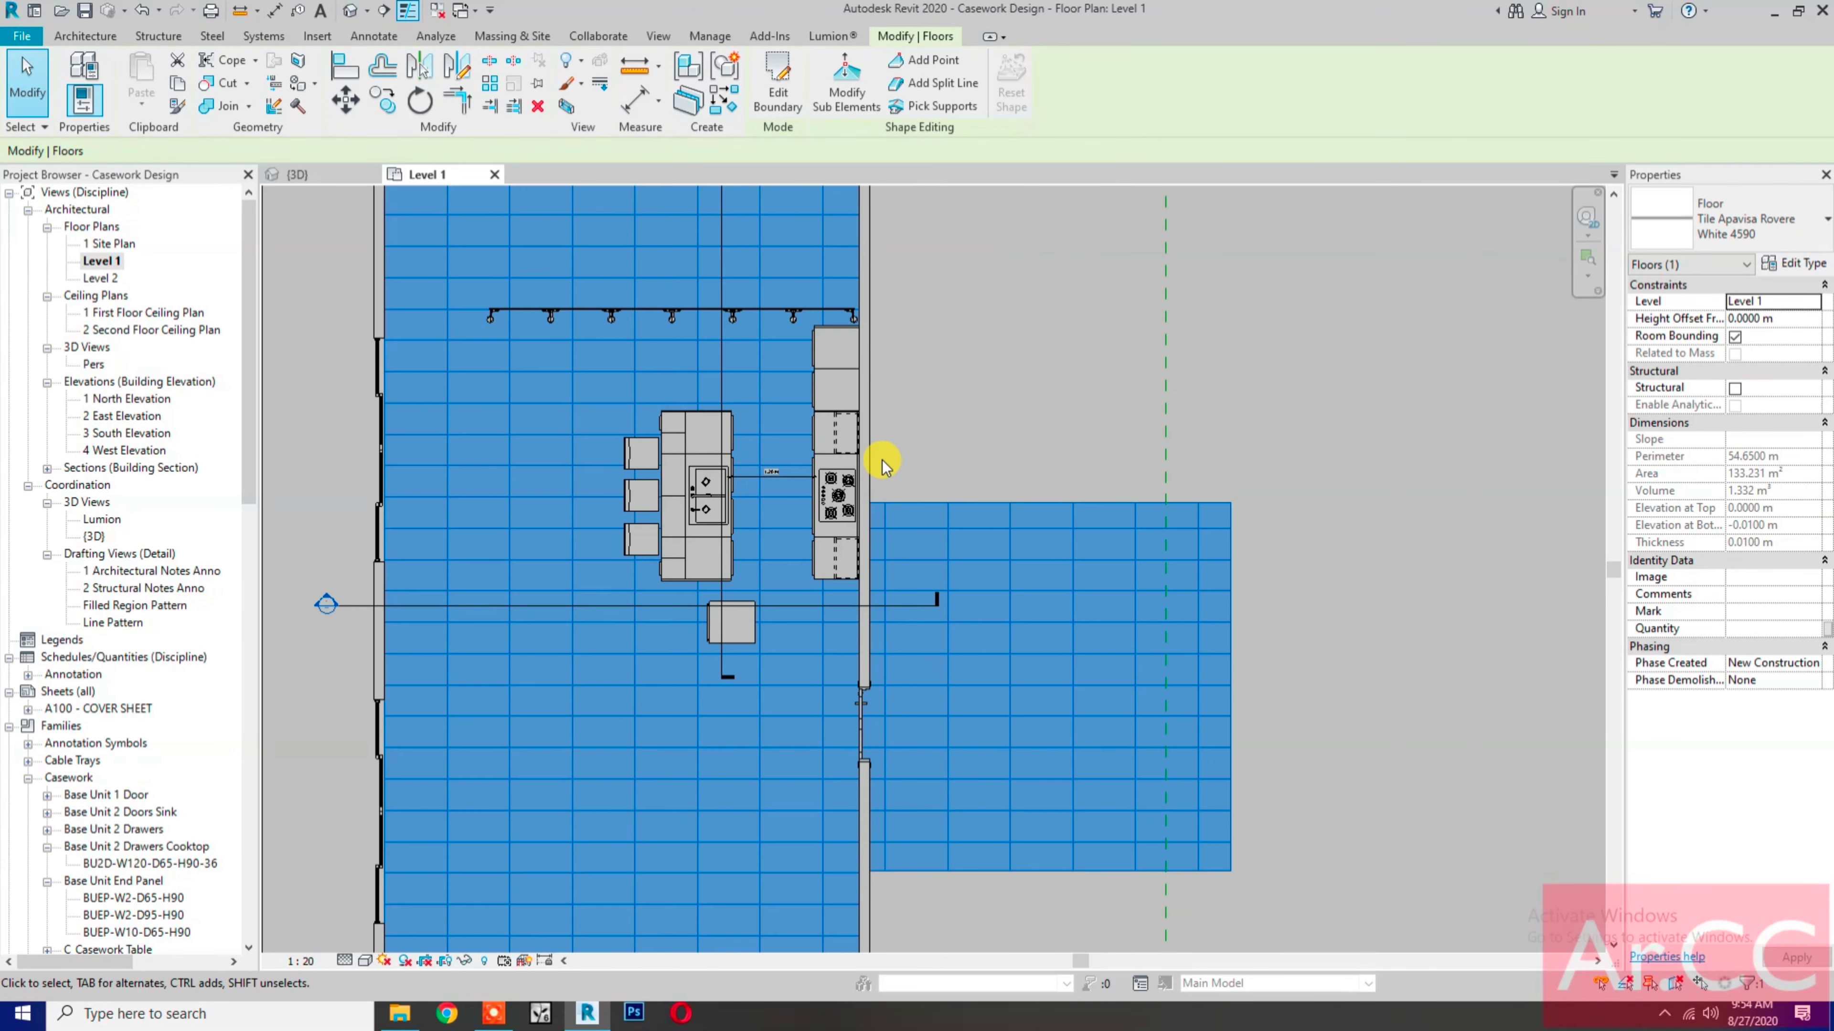
scroll(876, 449, up, 4)
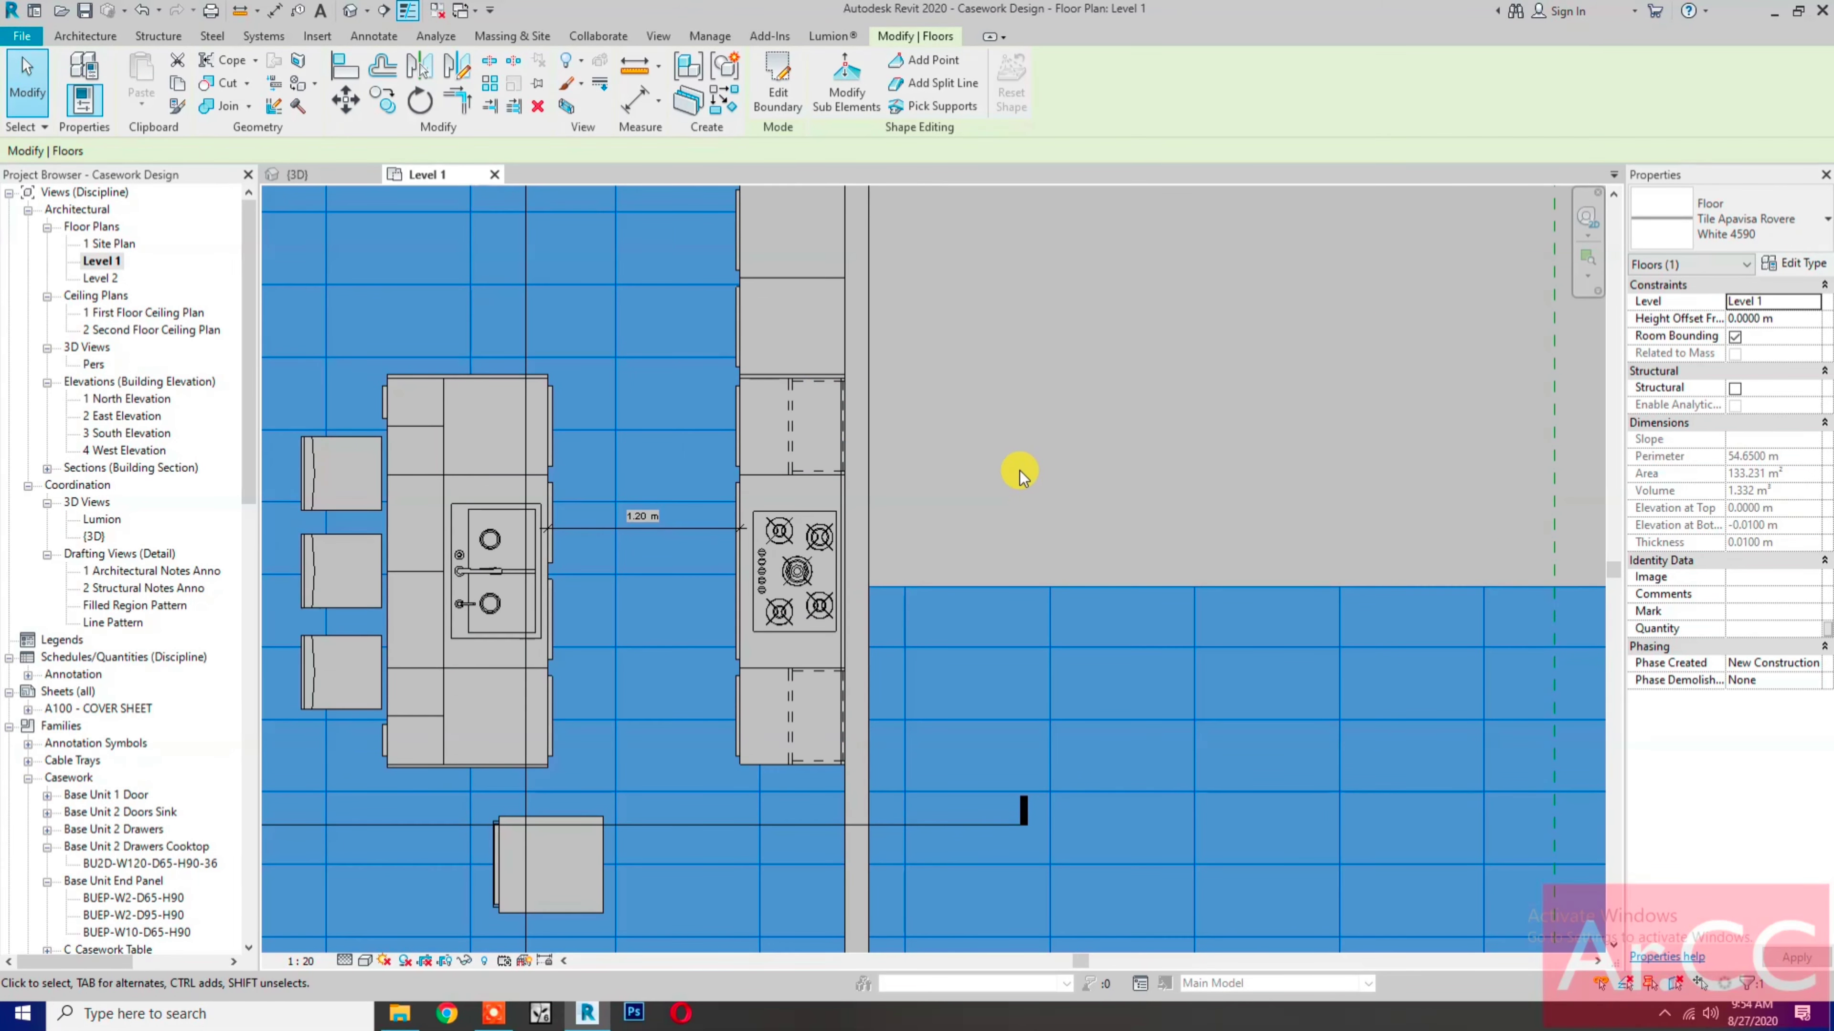
click(753, 375)
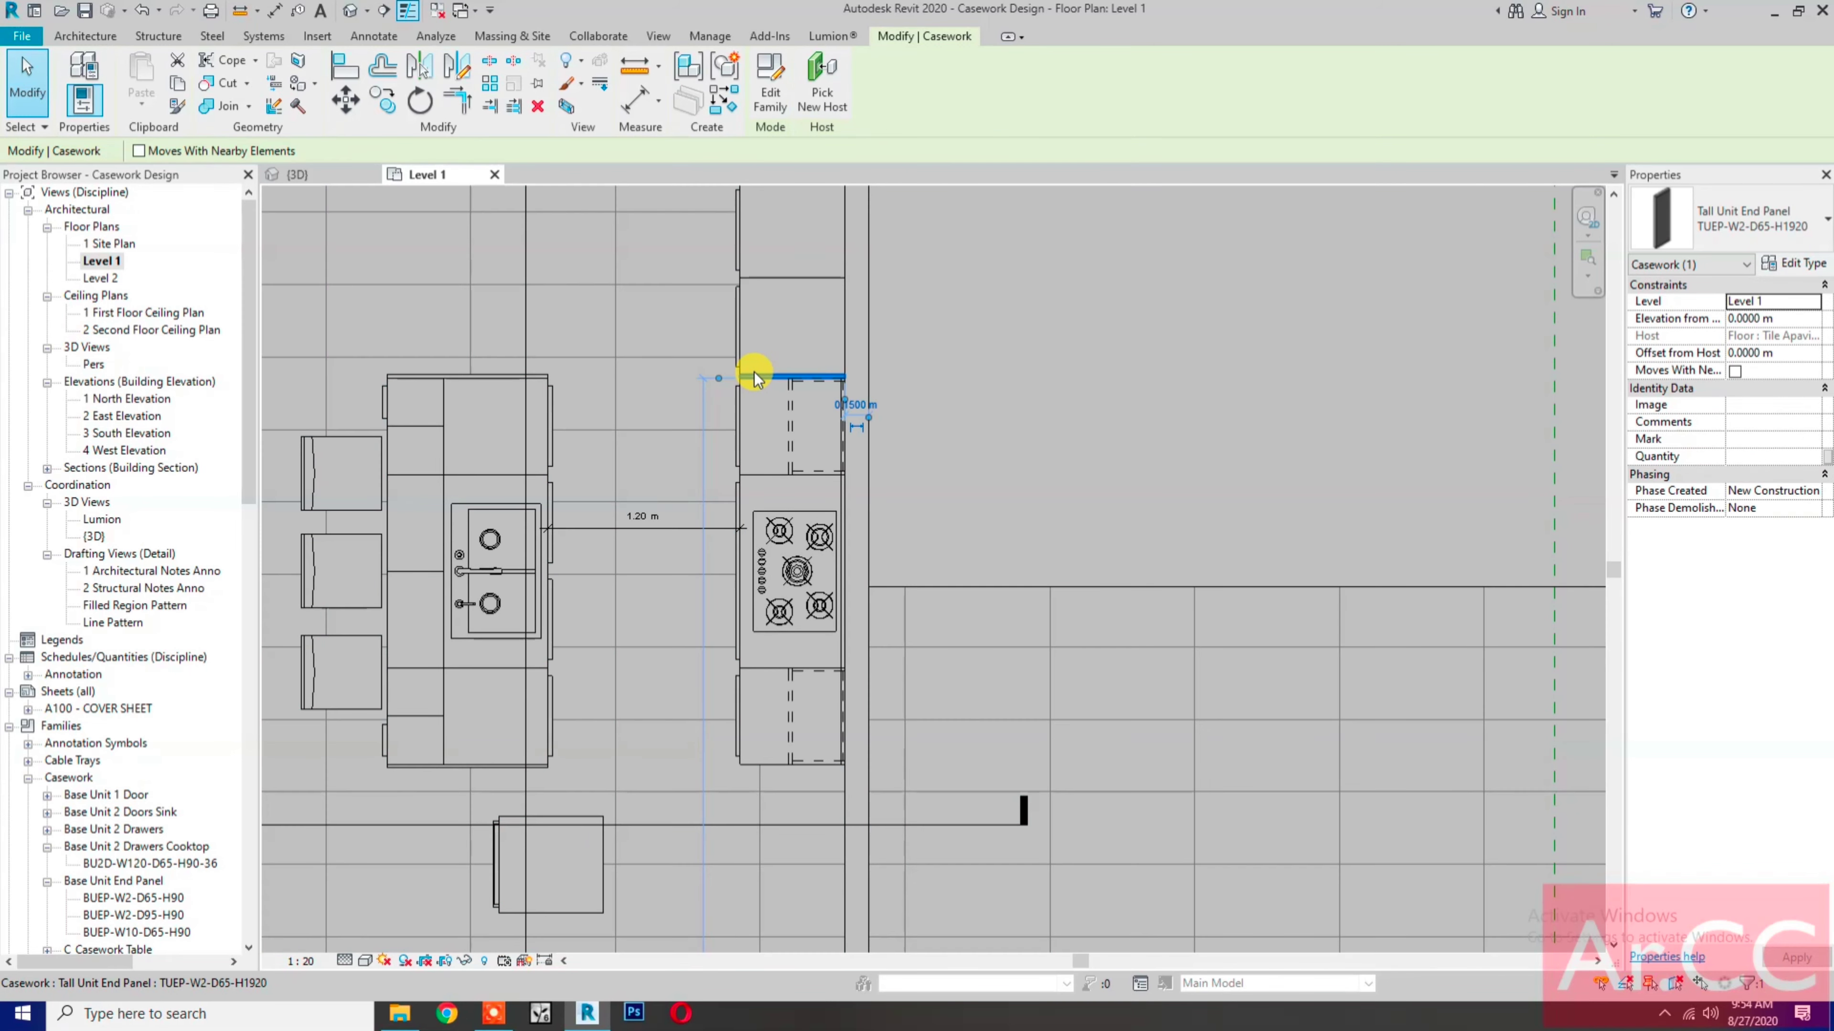
key(m)
key(m)
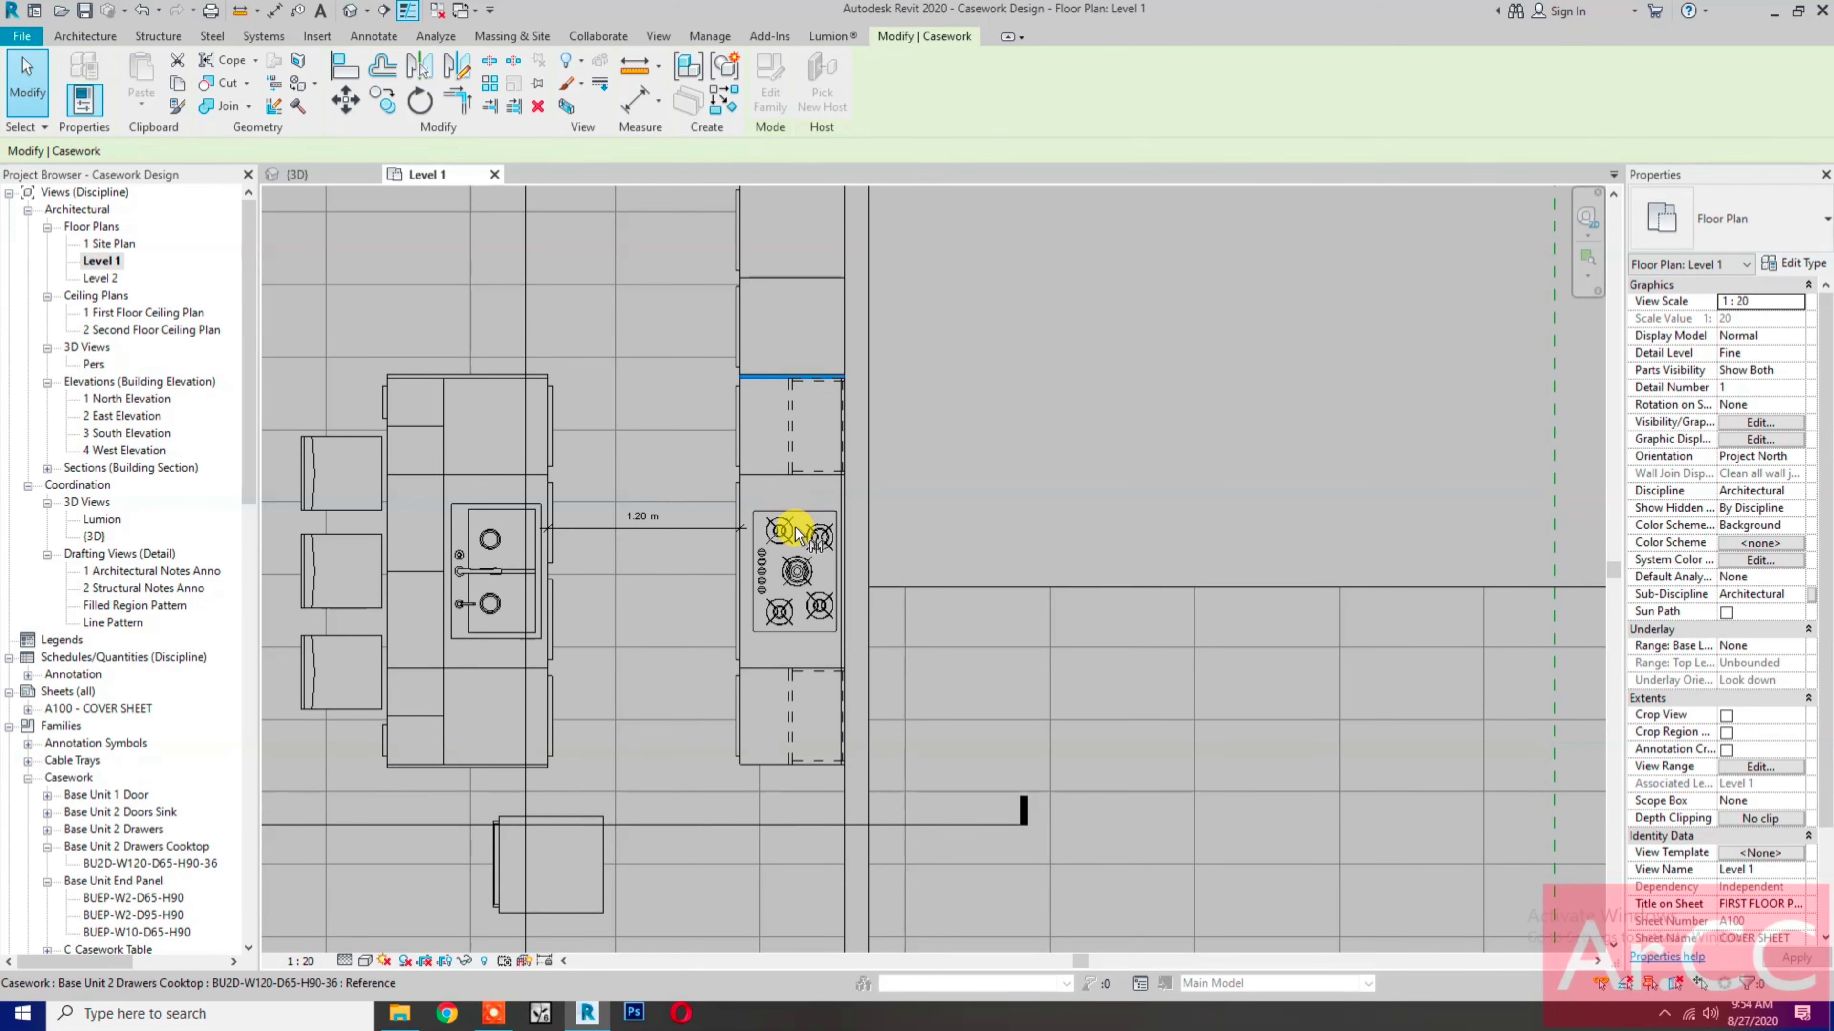
click(773, 570)
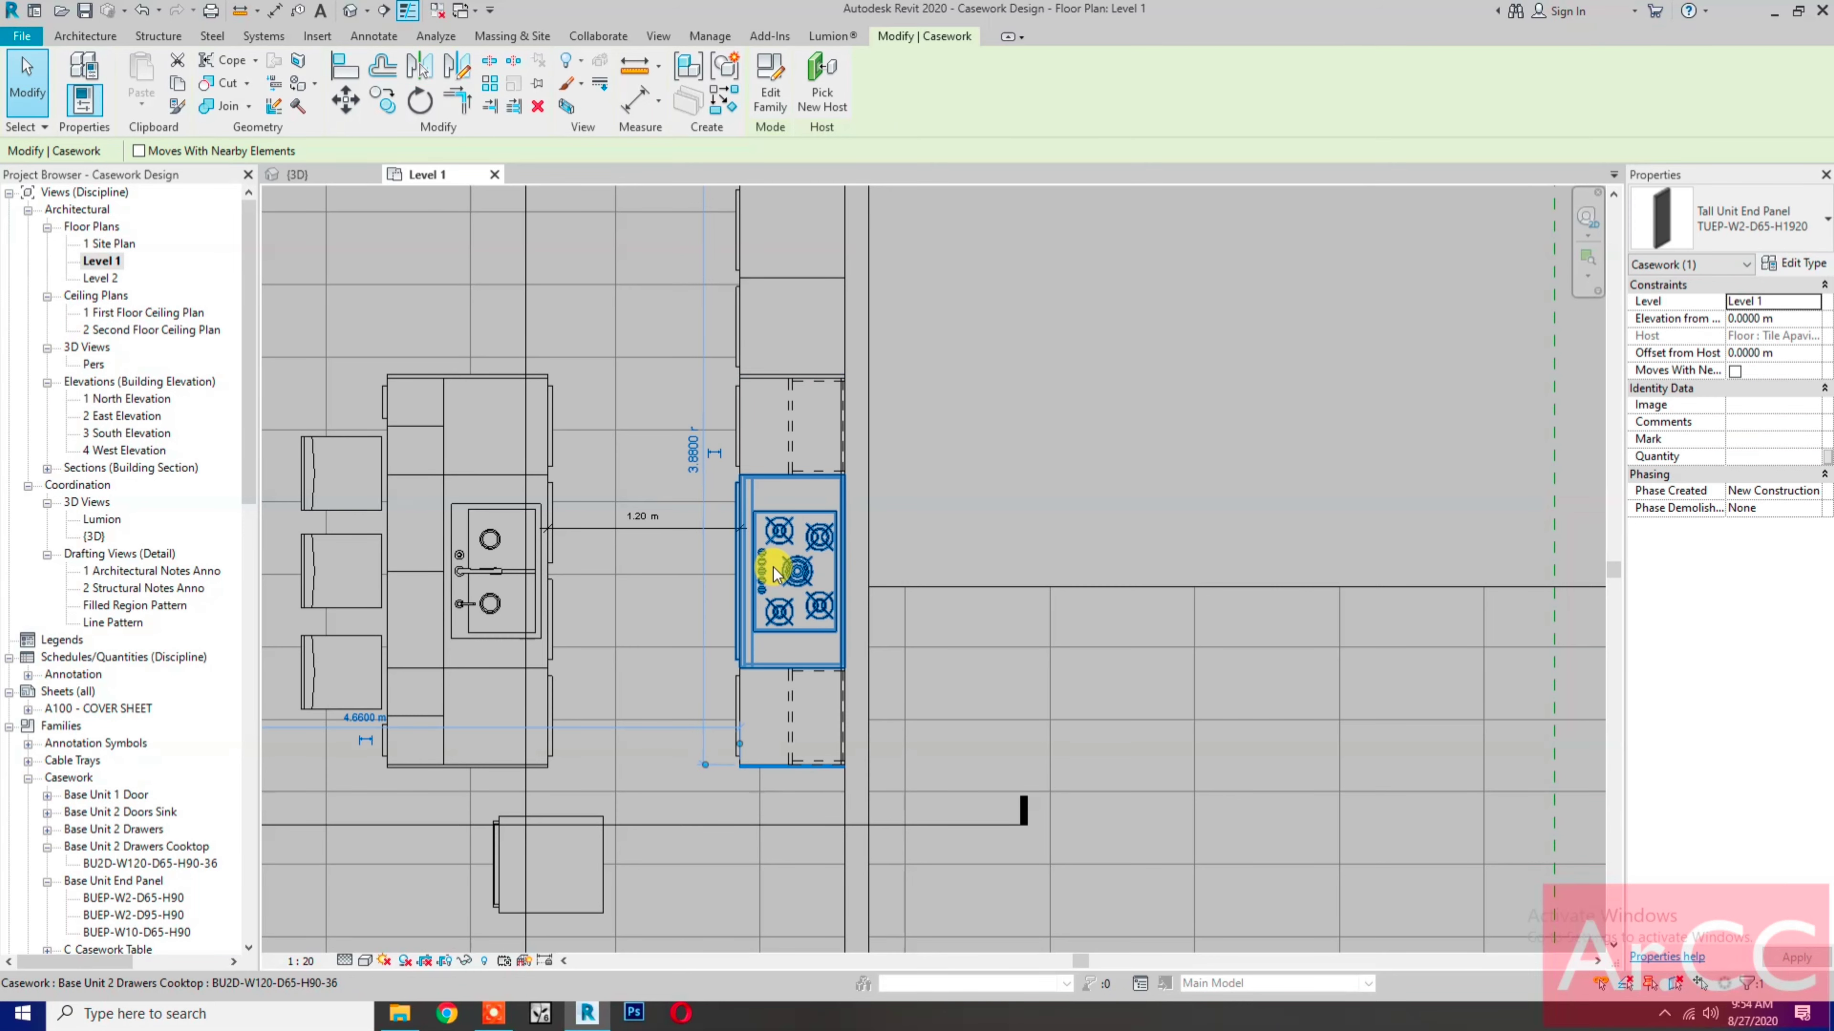
click(338, 179)
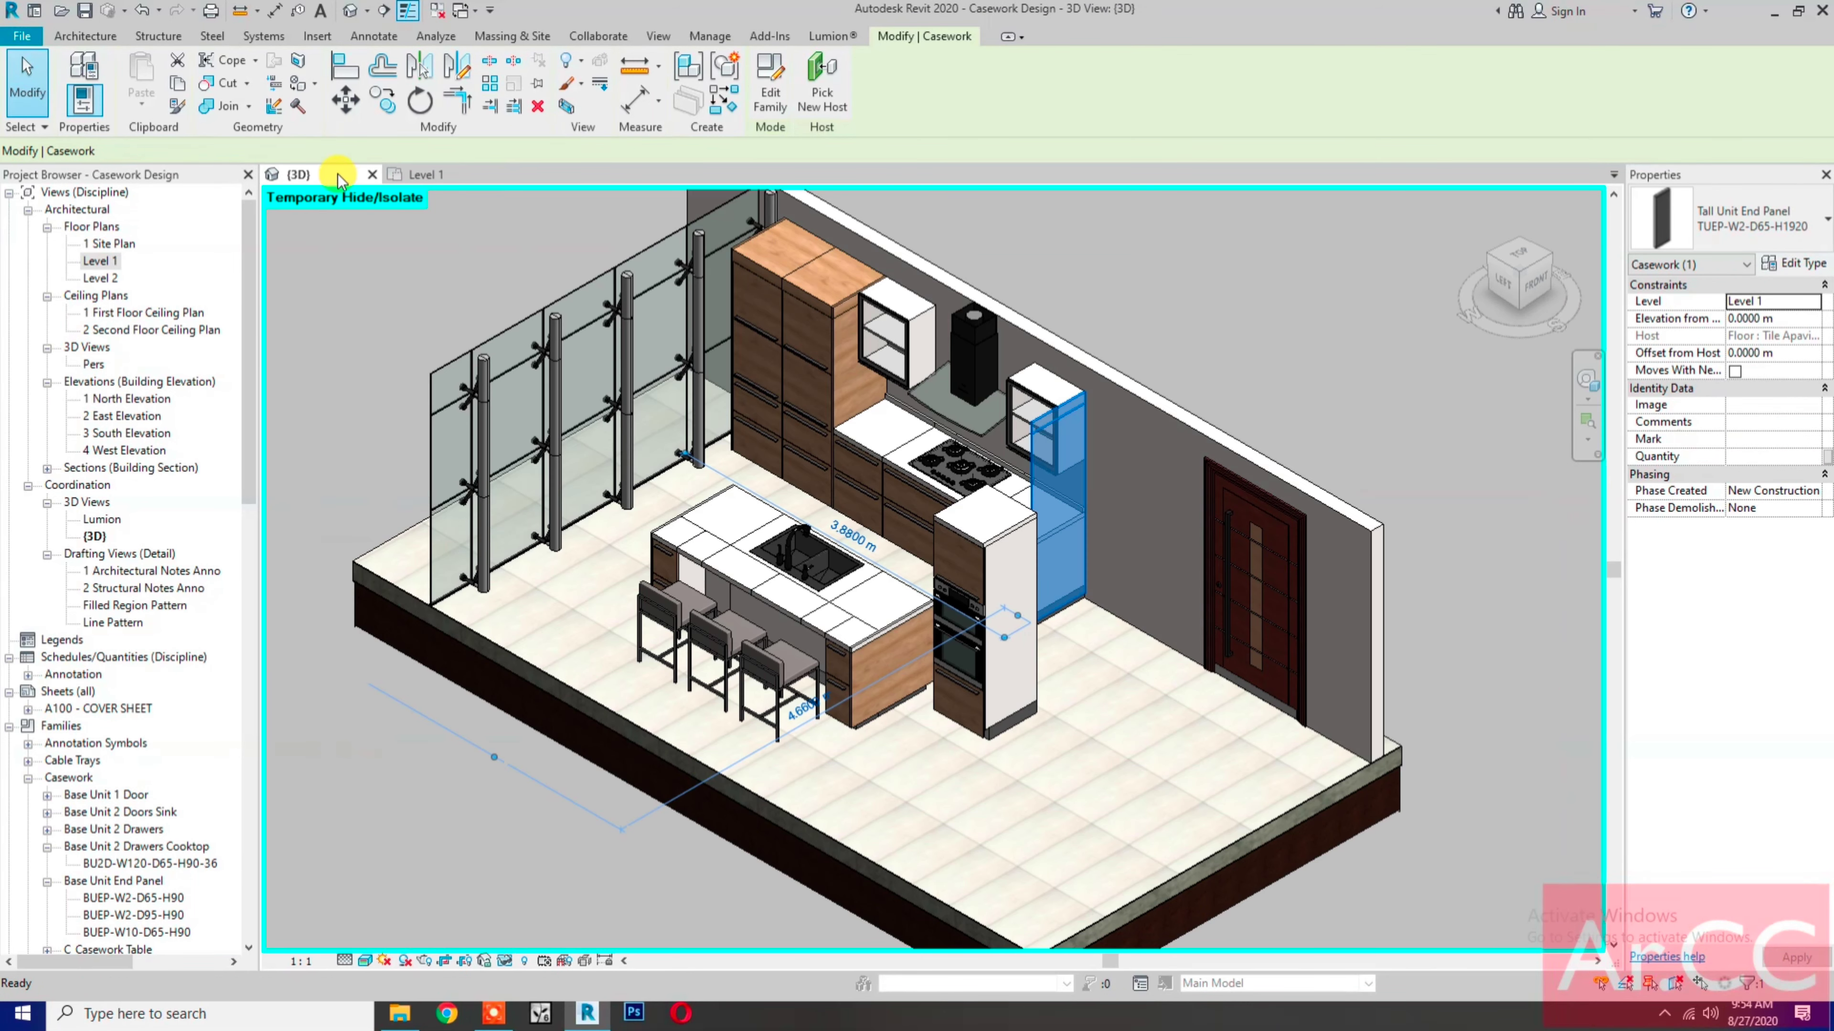
scroll(1097, 738, up, 2)
click(1101, 744)
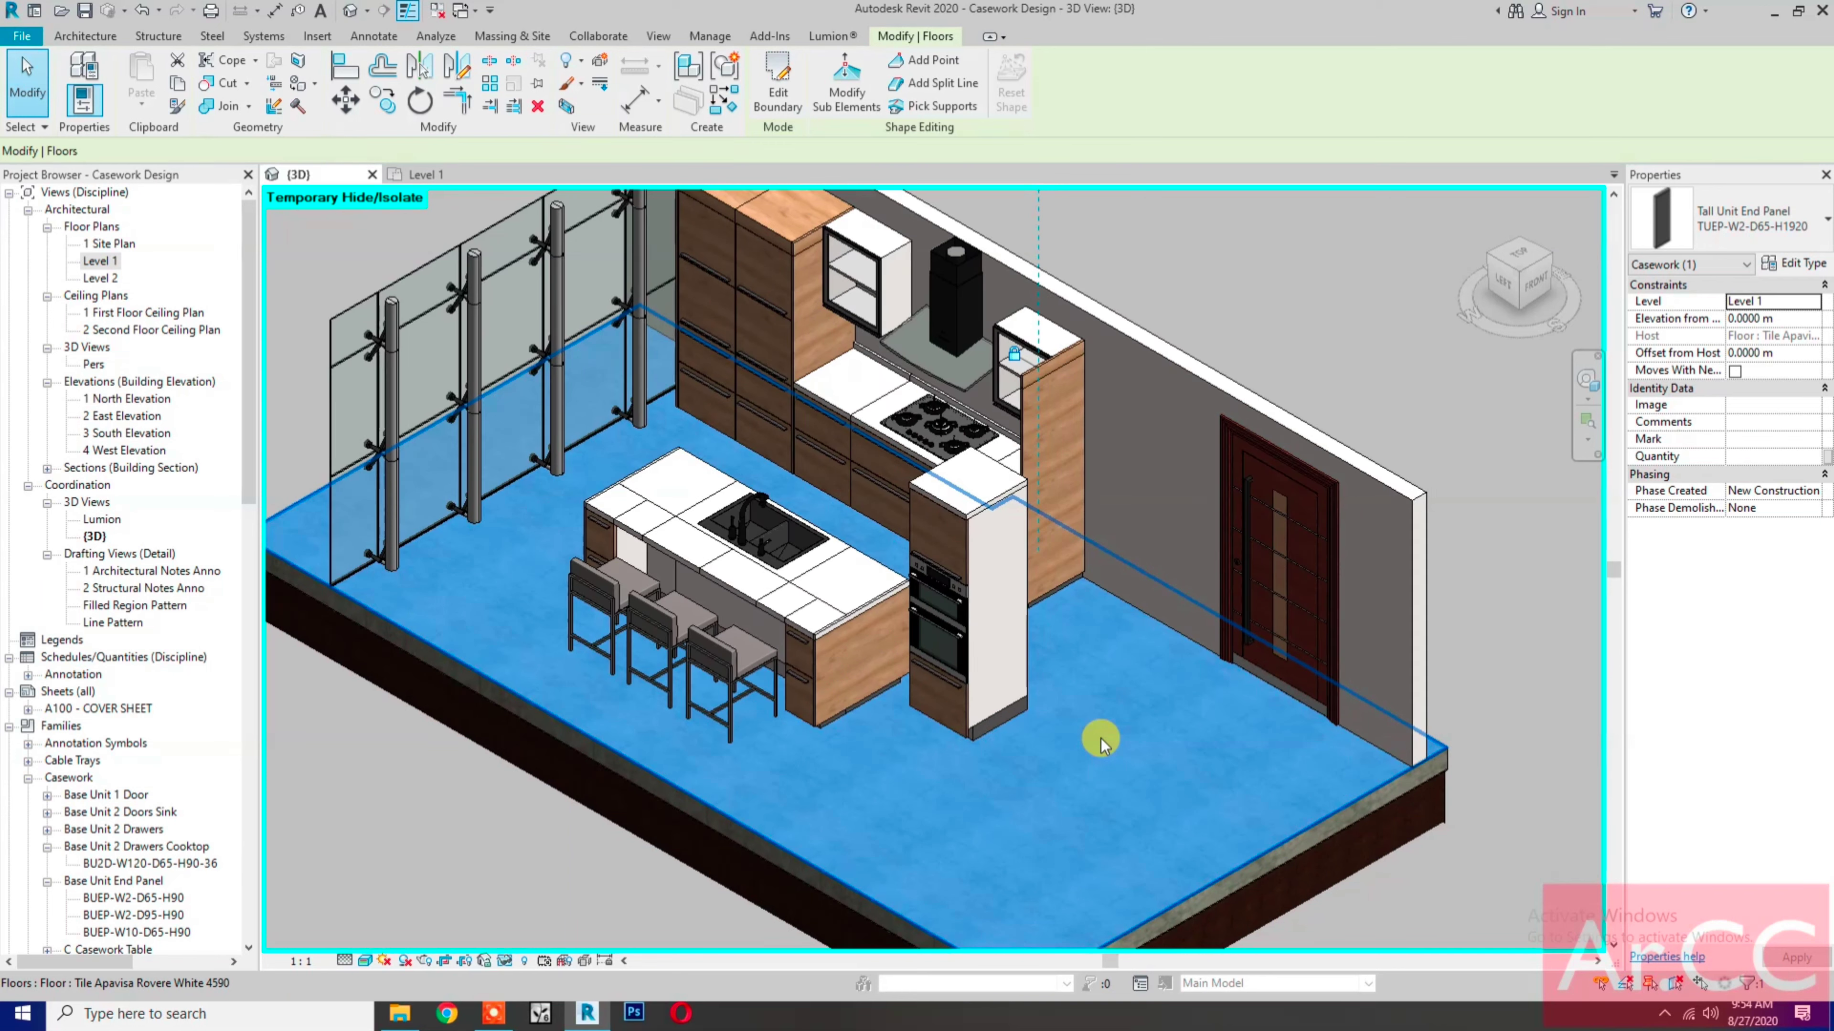
click(1201, 289)
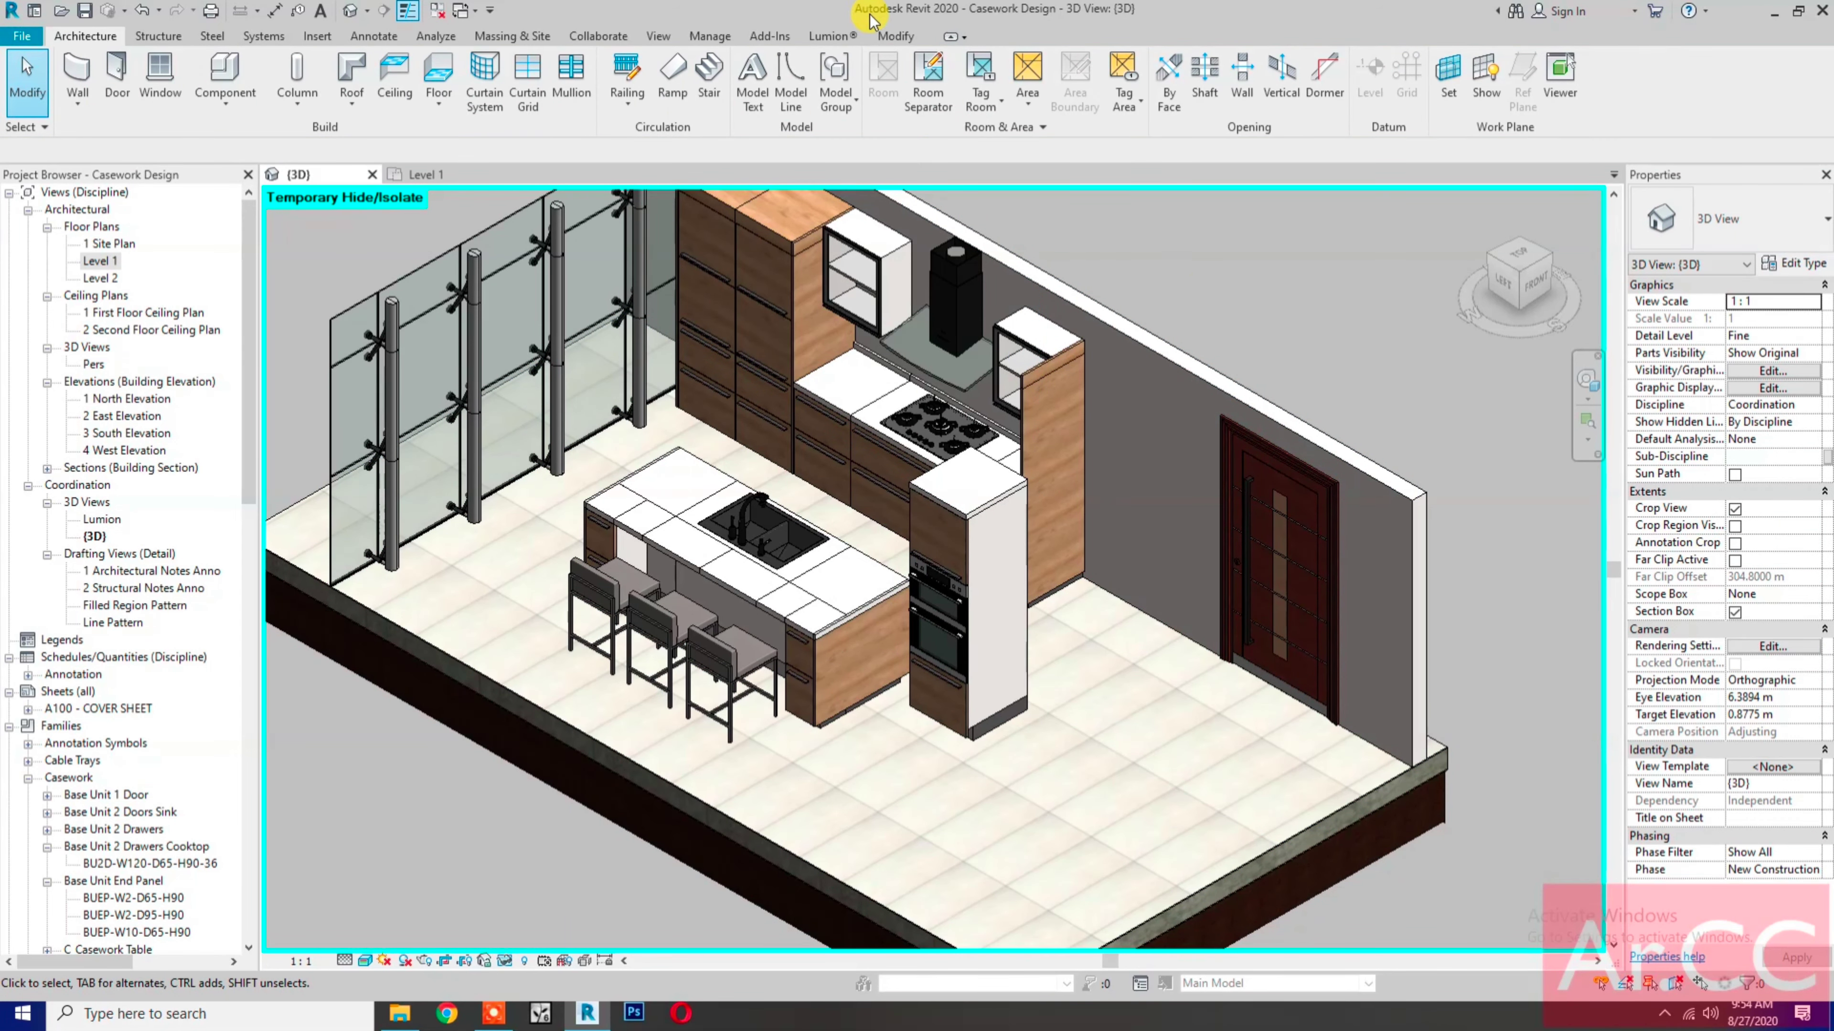
Step: Align the double oven unit's side with the mirrored tall end panel and its back with the kitchen wall face
click(887, 37)
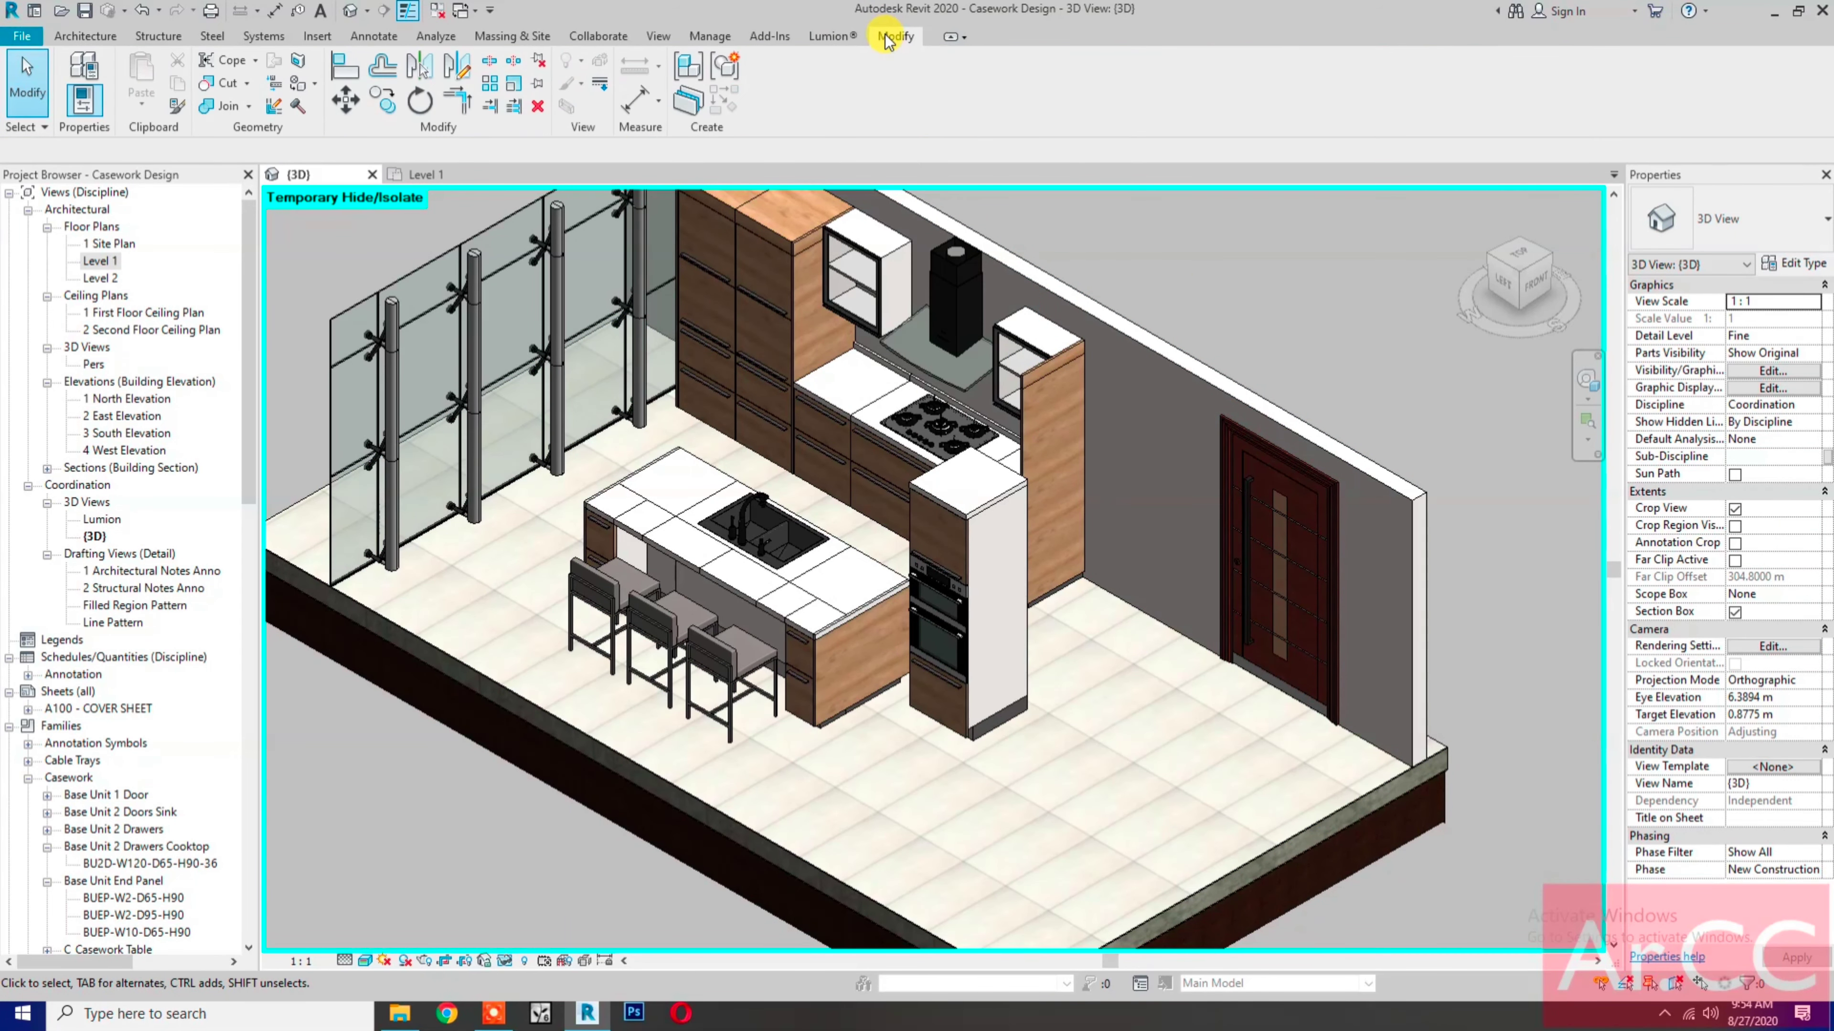
click(343, 72)
scroll(1052, 385, up, 2)
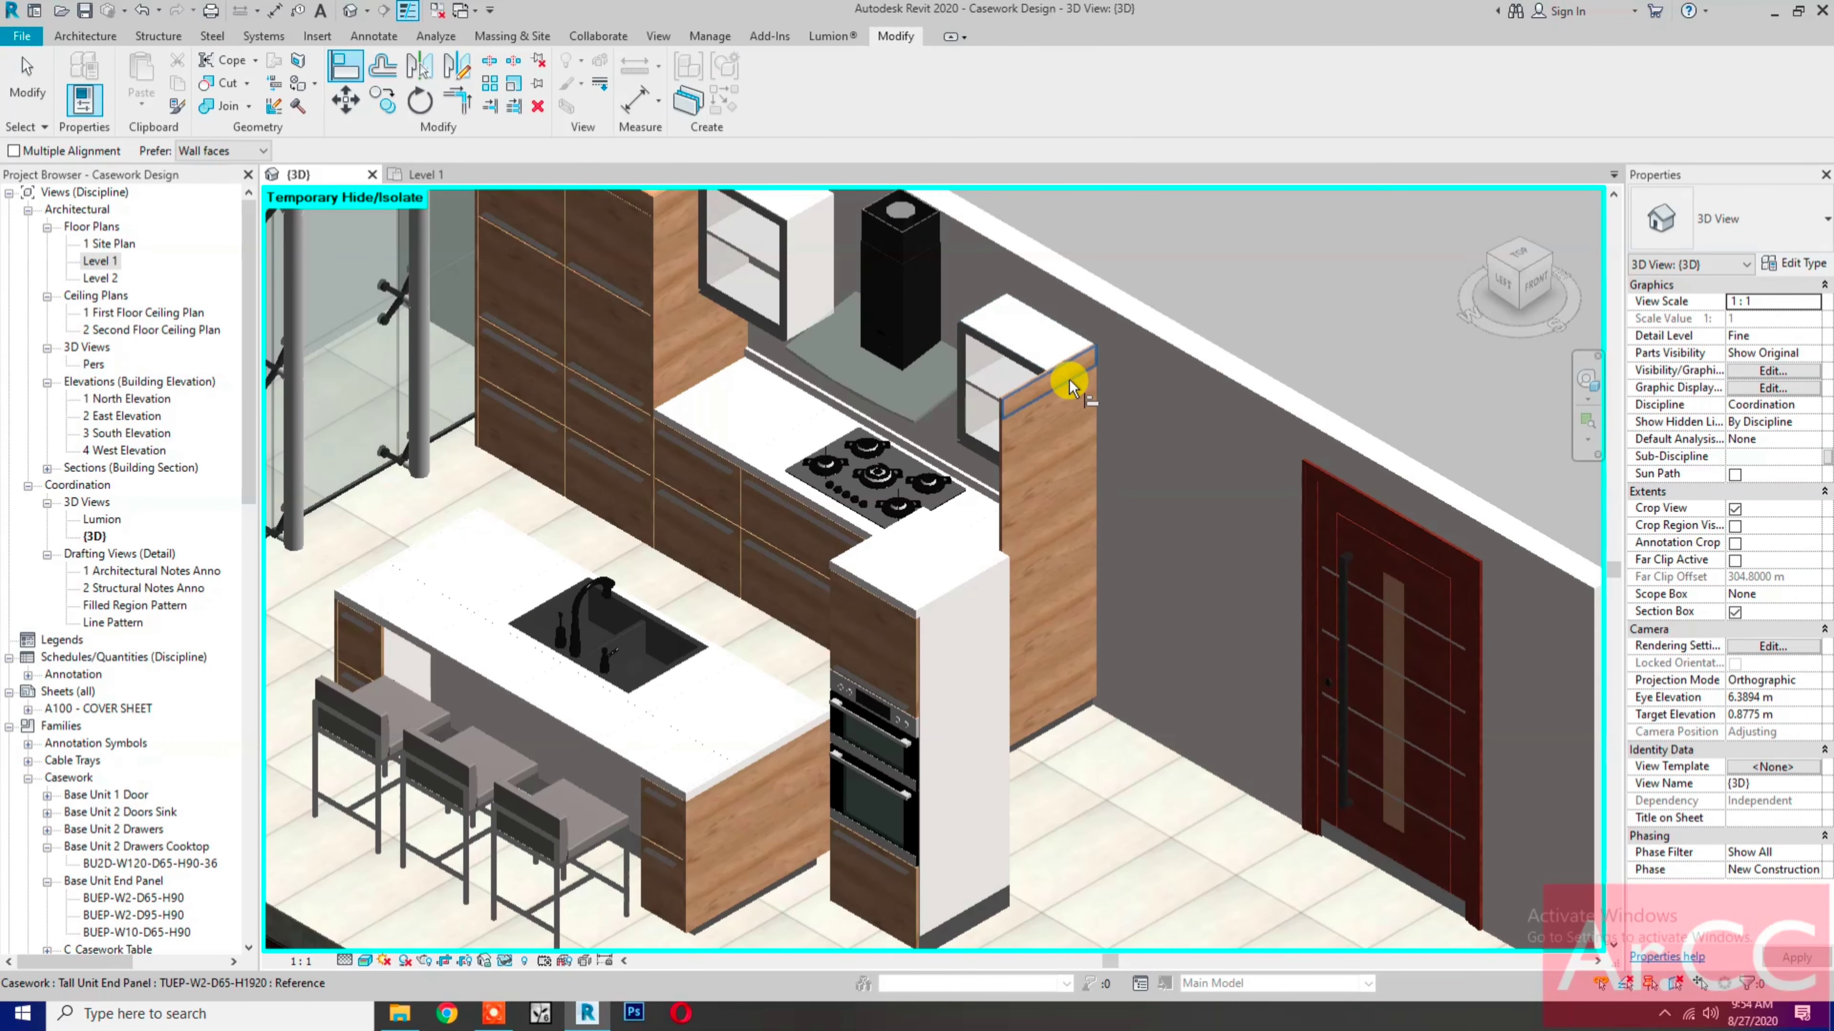
click(1038, 387)
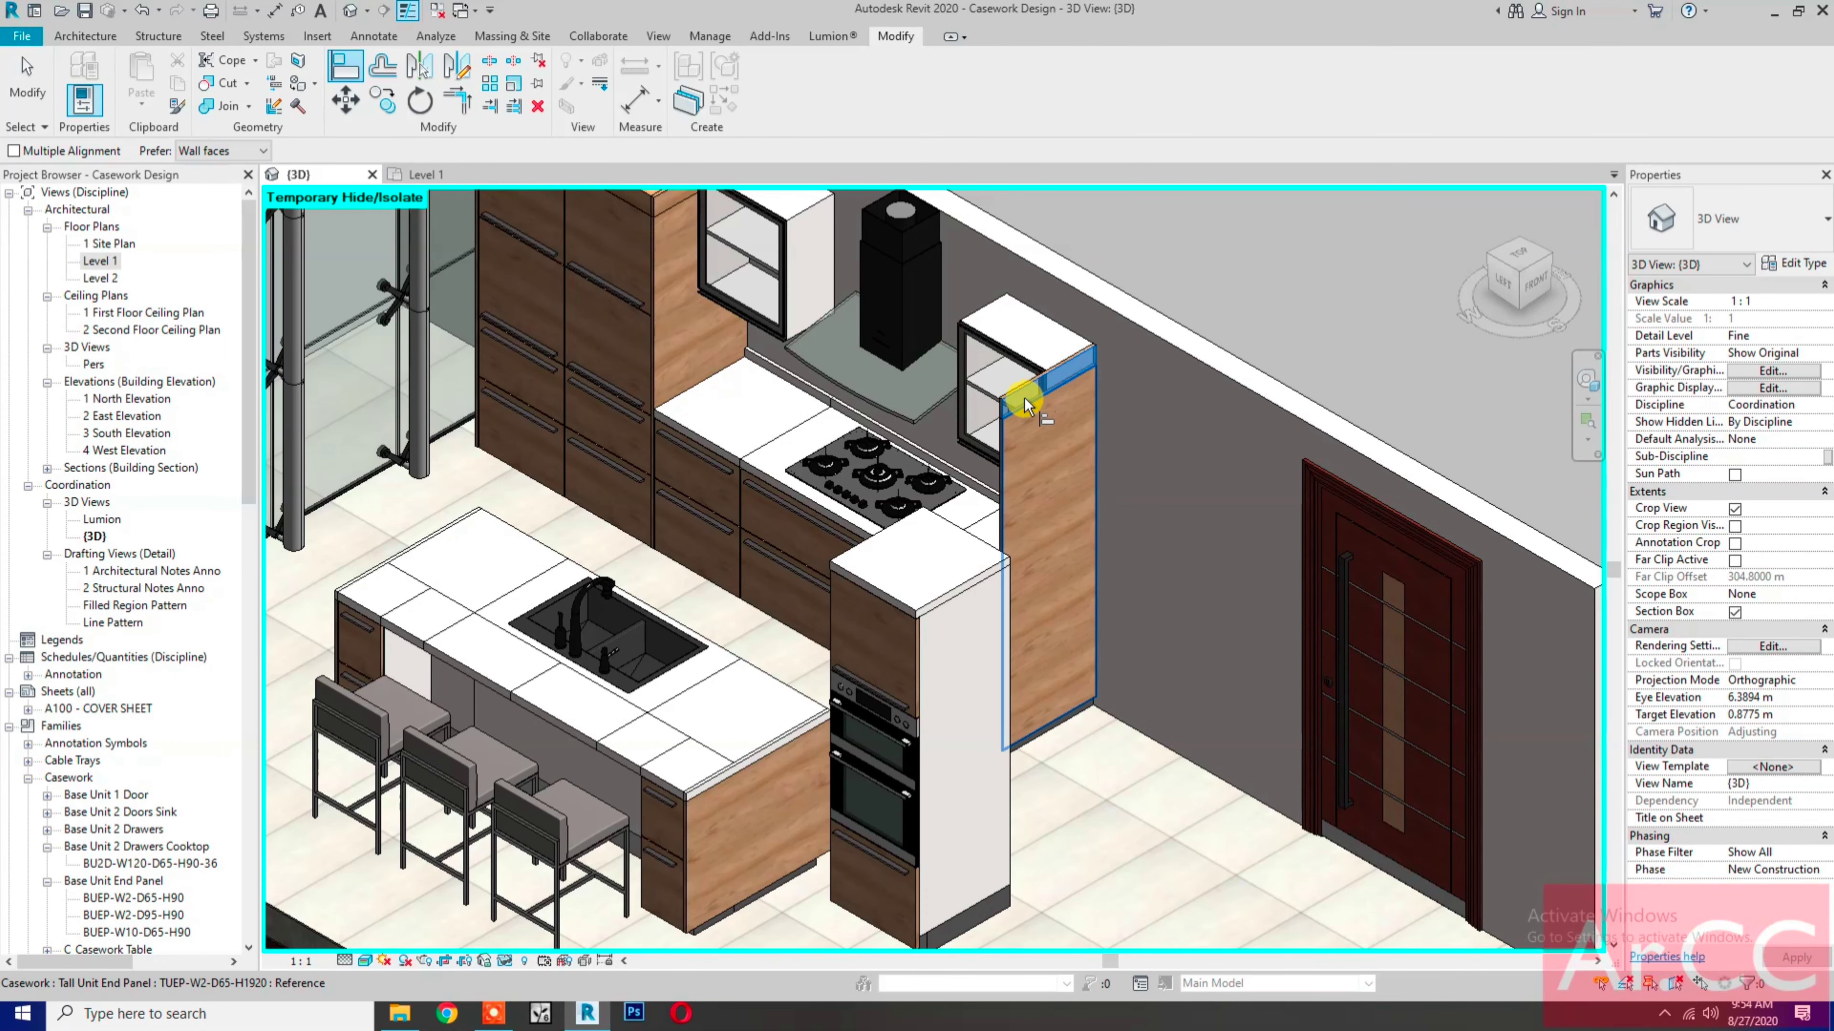
click(837, 562)
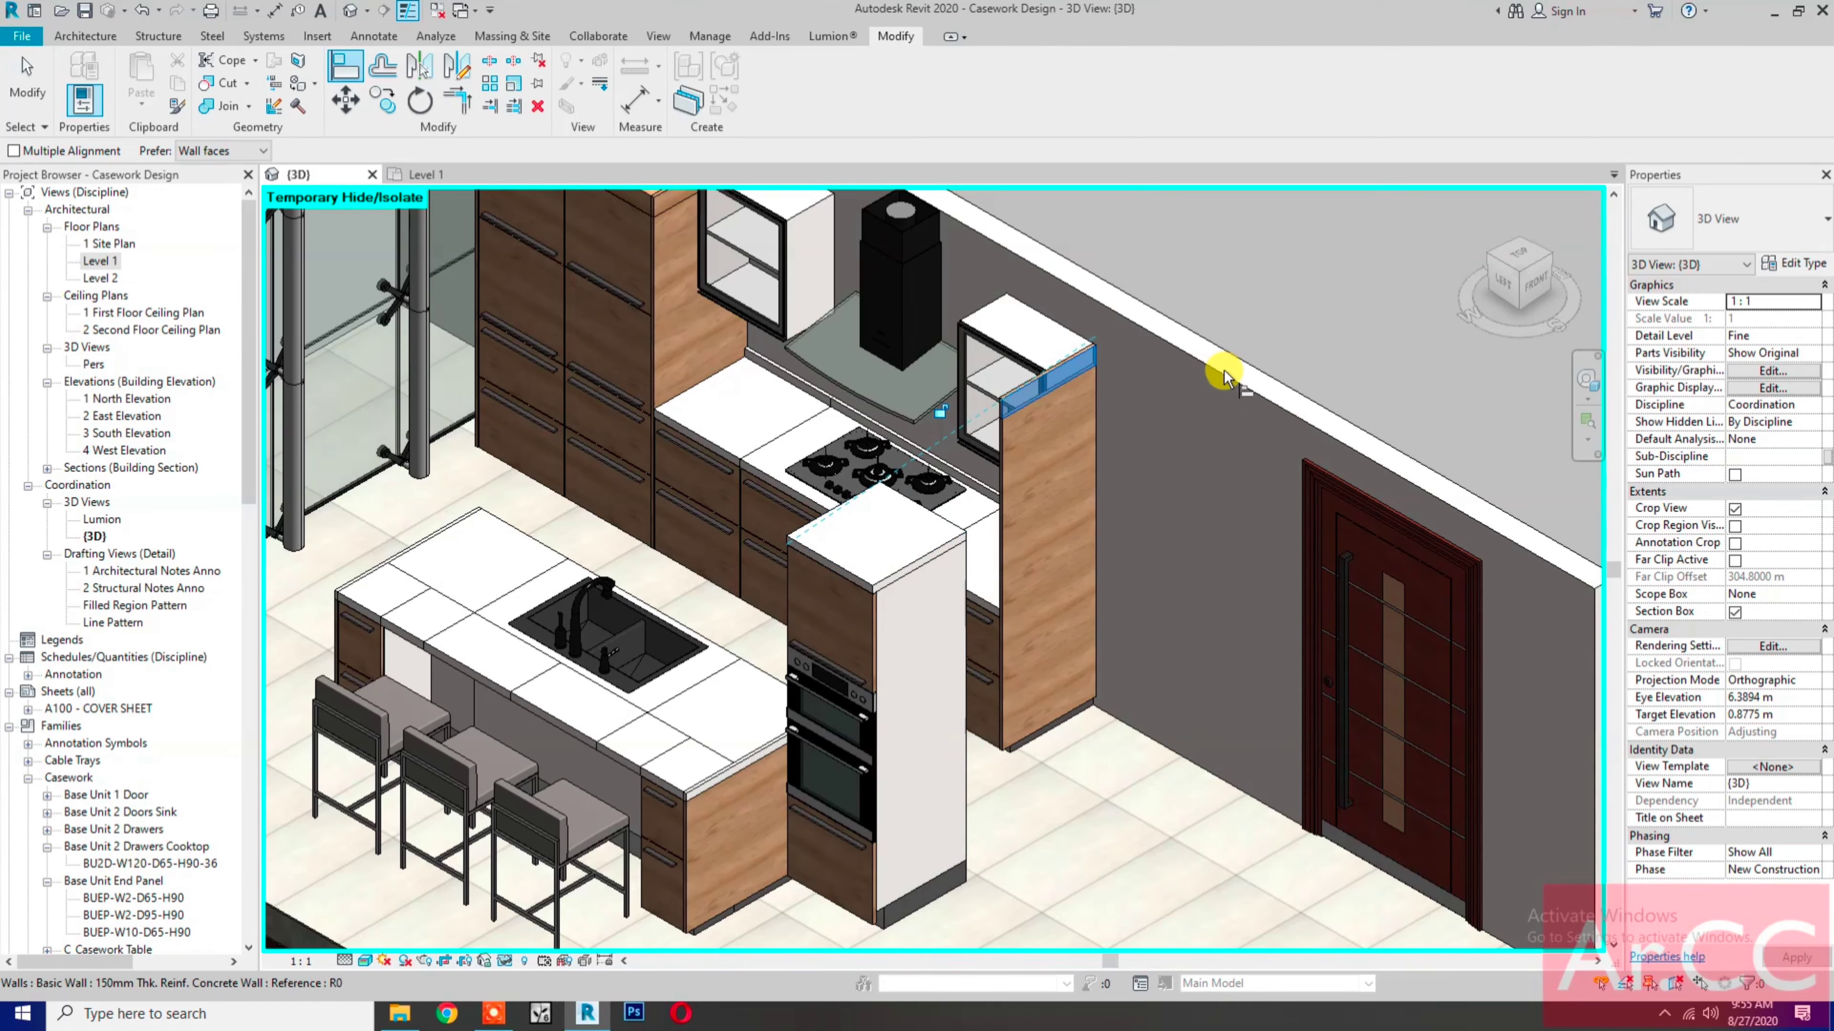
click(1225, 389)
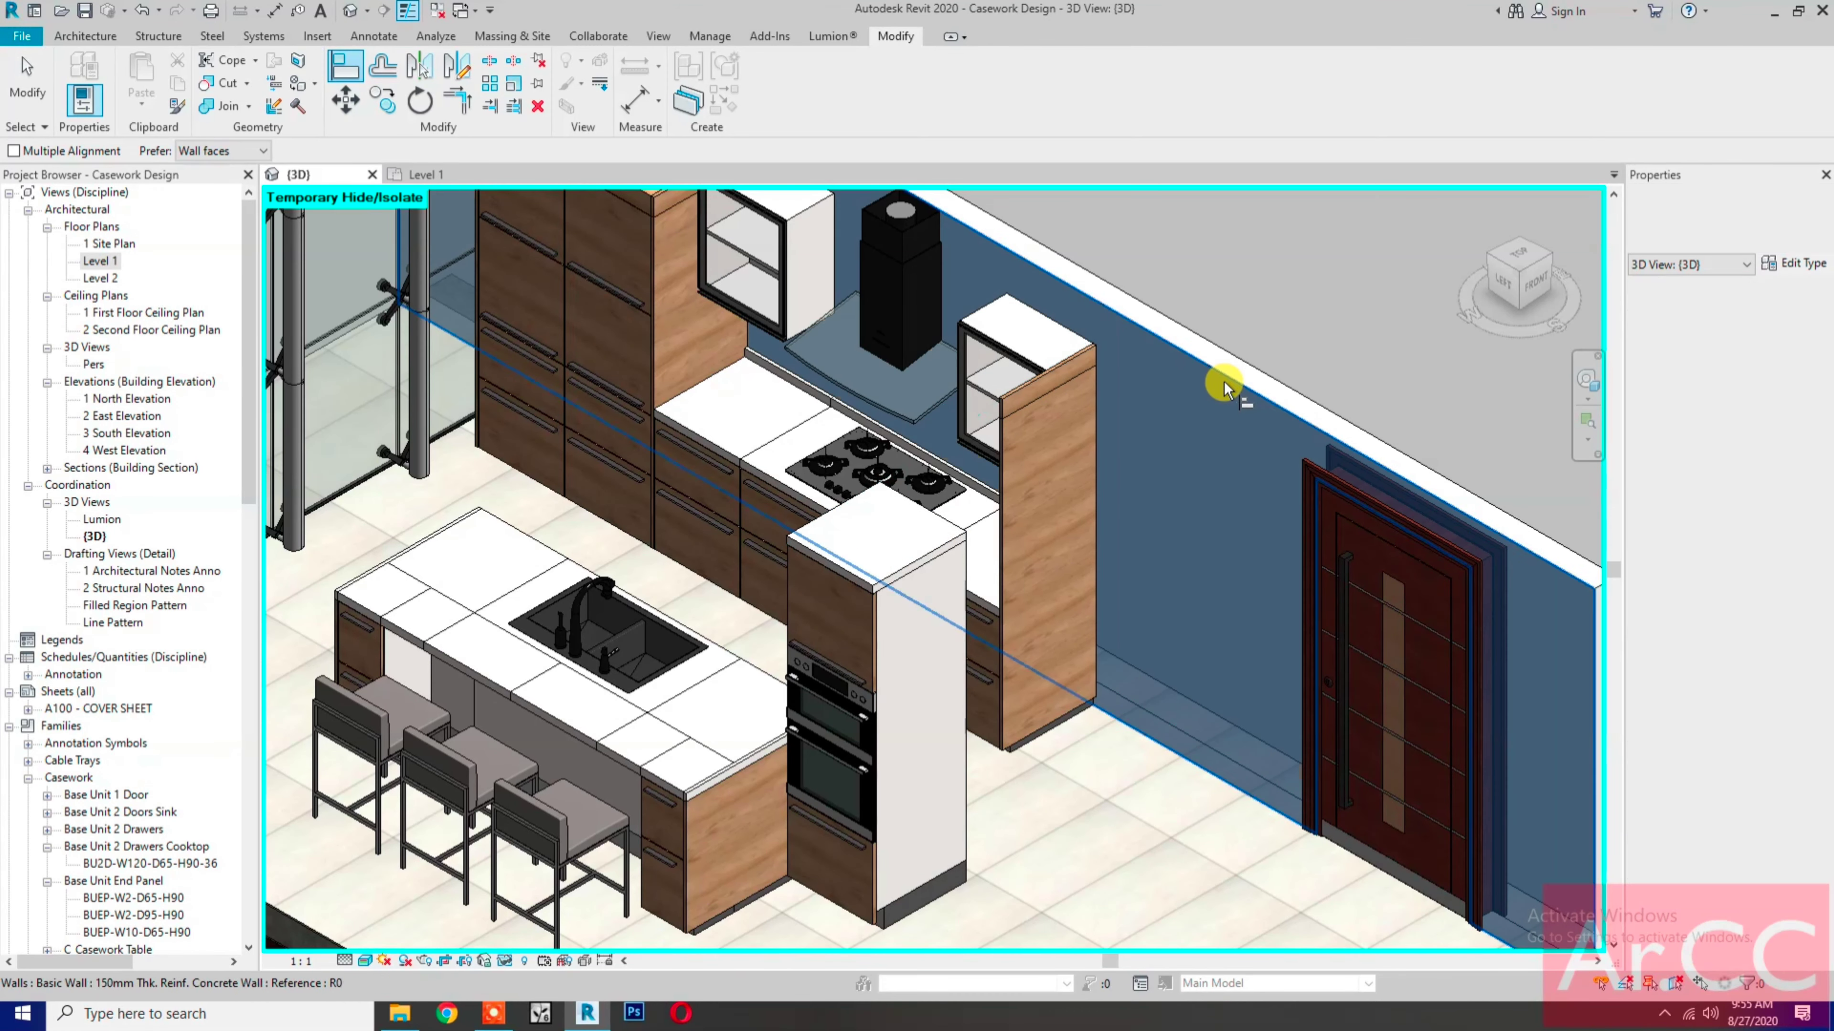
click(953, 525)
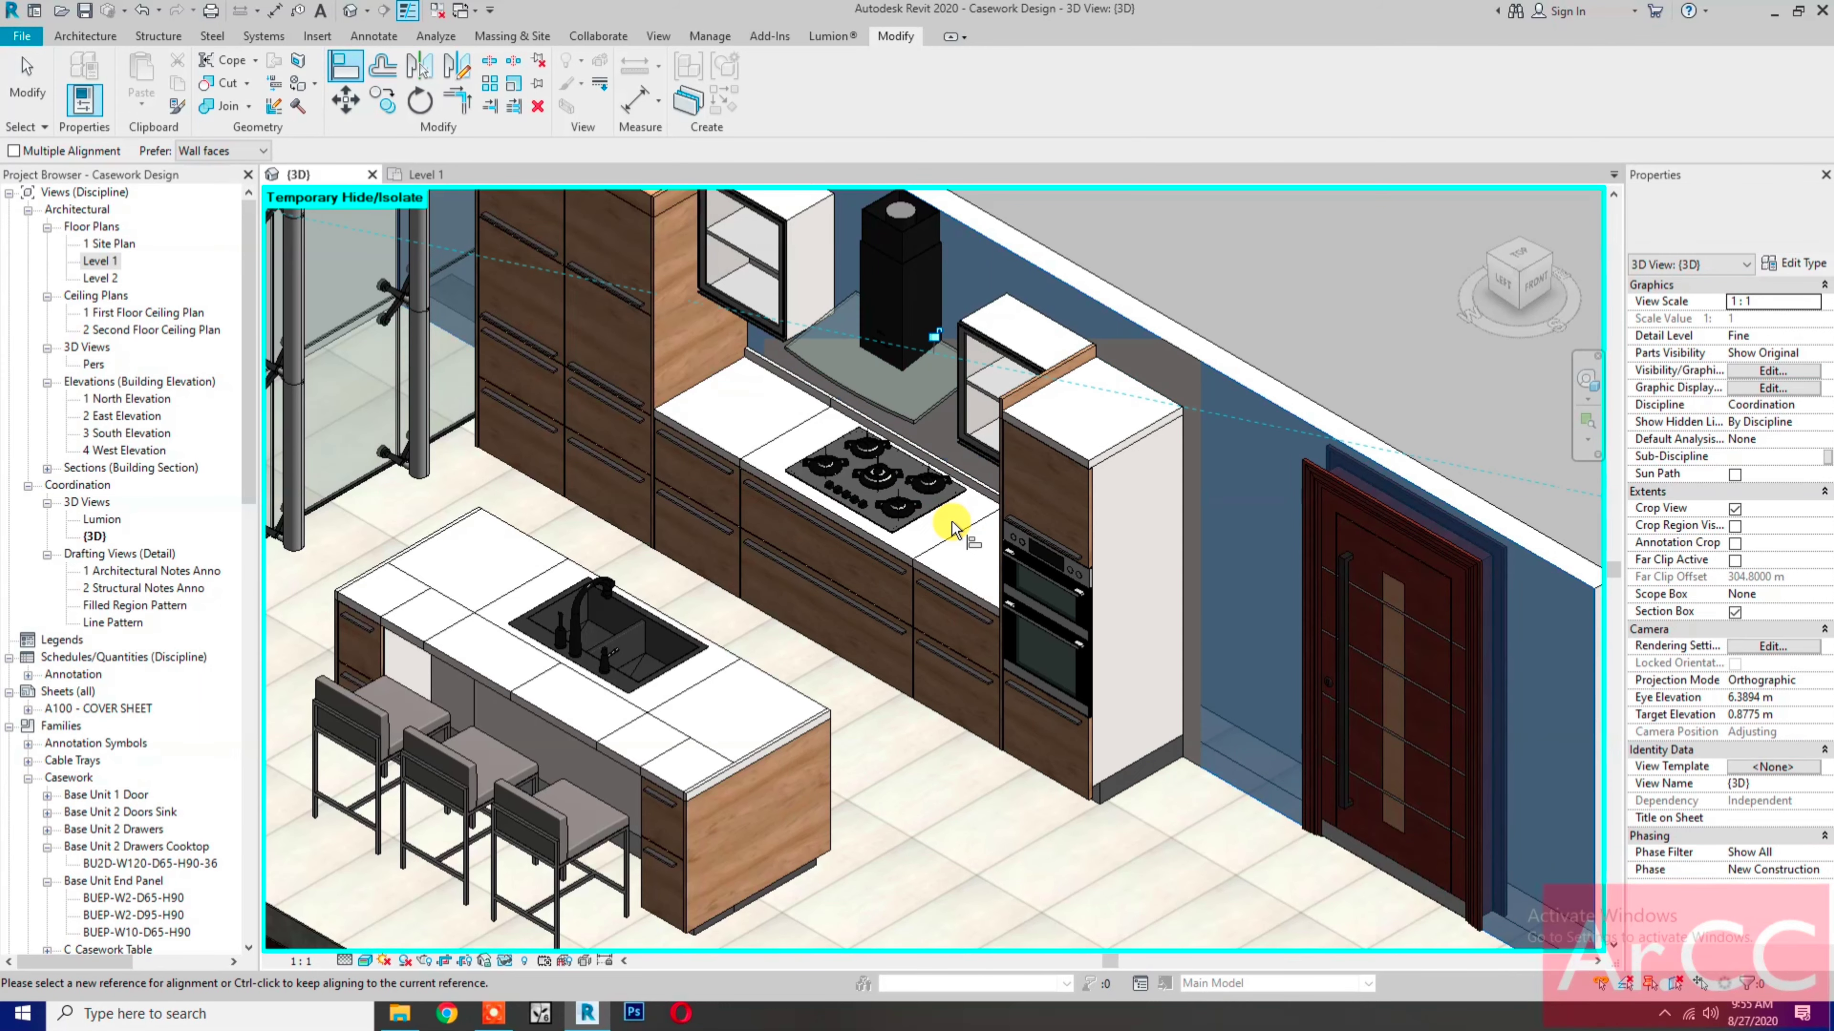
key(Escape)
key(Escape)
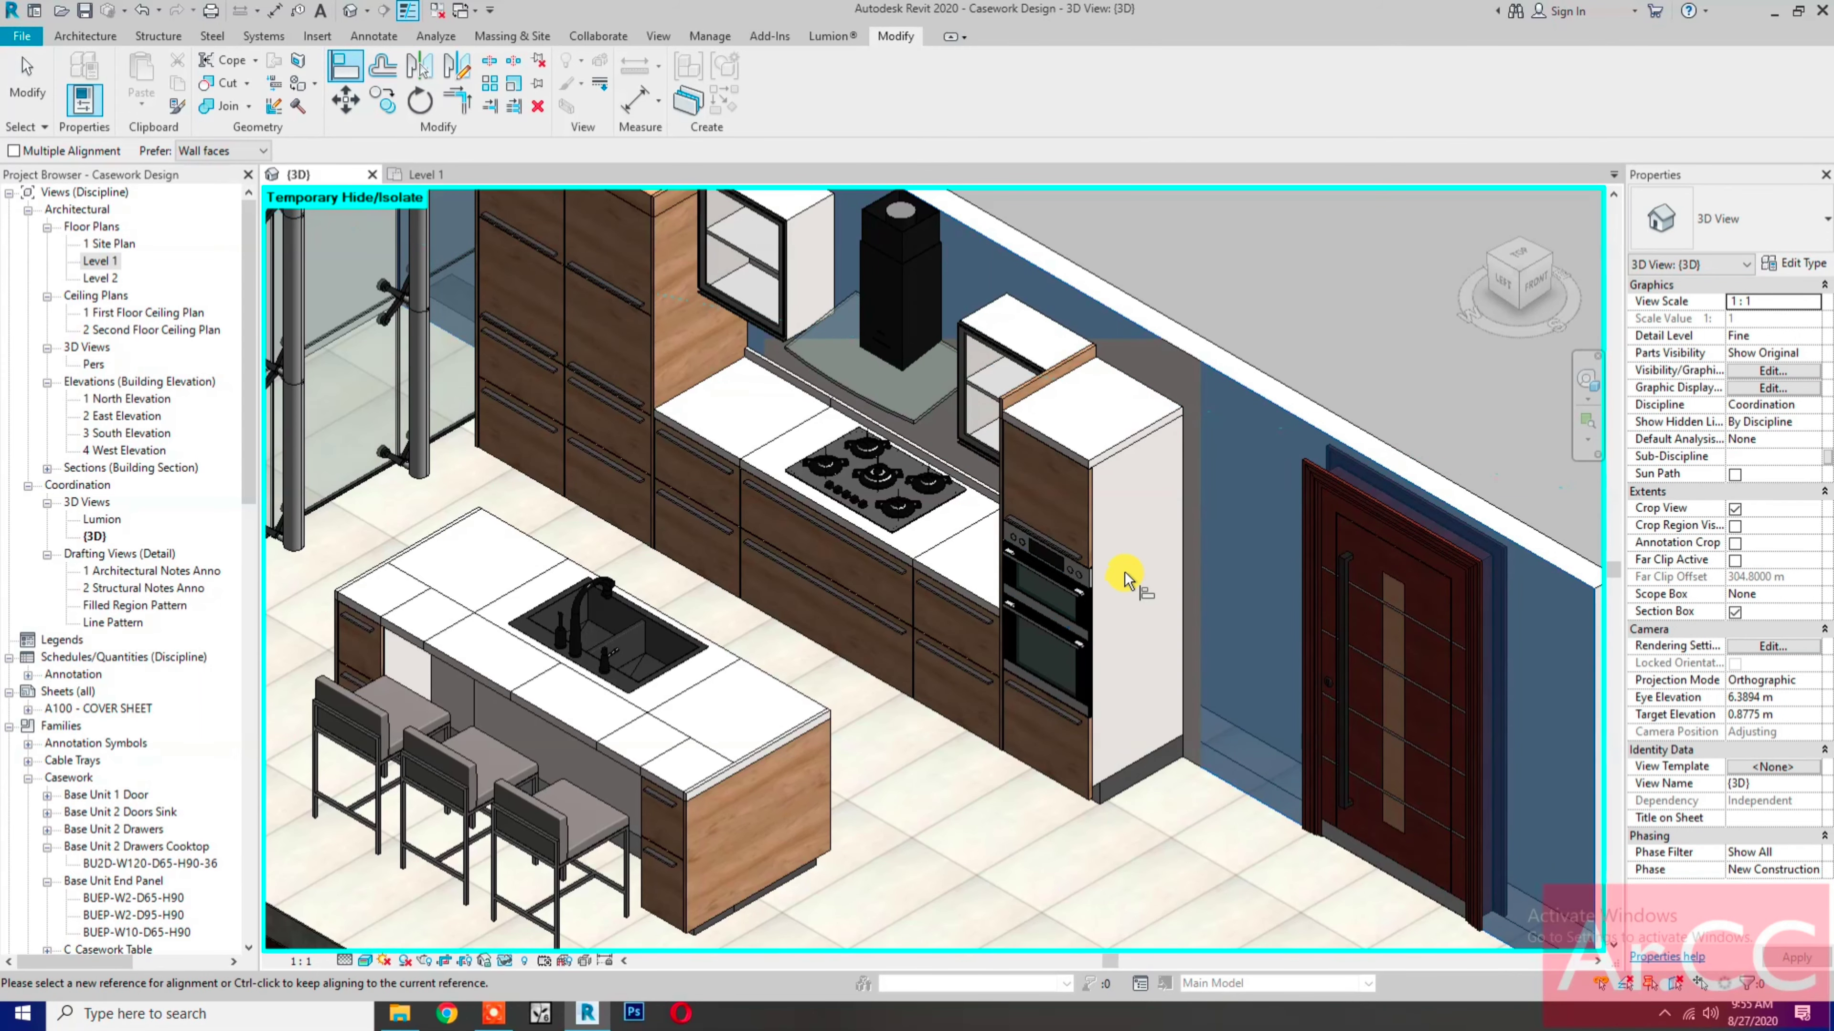
Step: Set the Top Trim Height of the placed TU2D - Double Oven type to 0.12 m
click(1116, 452)
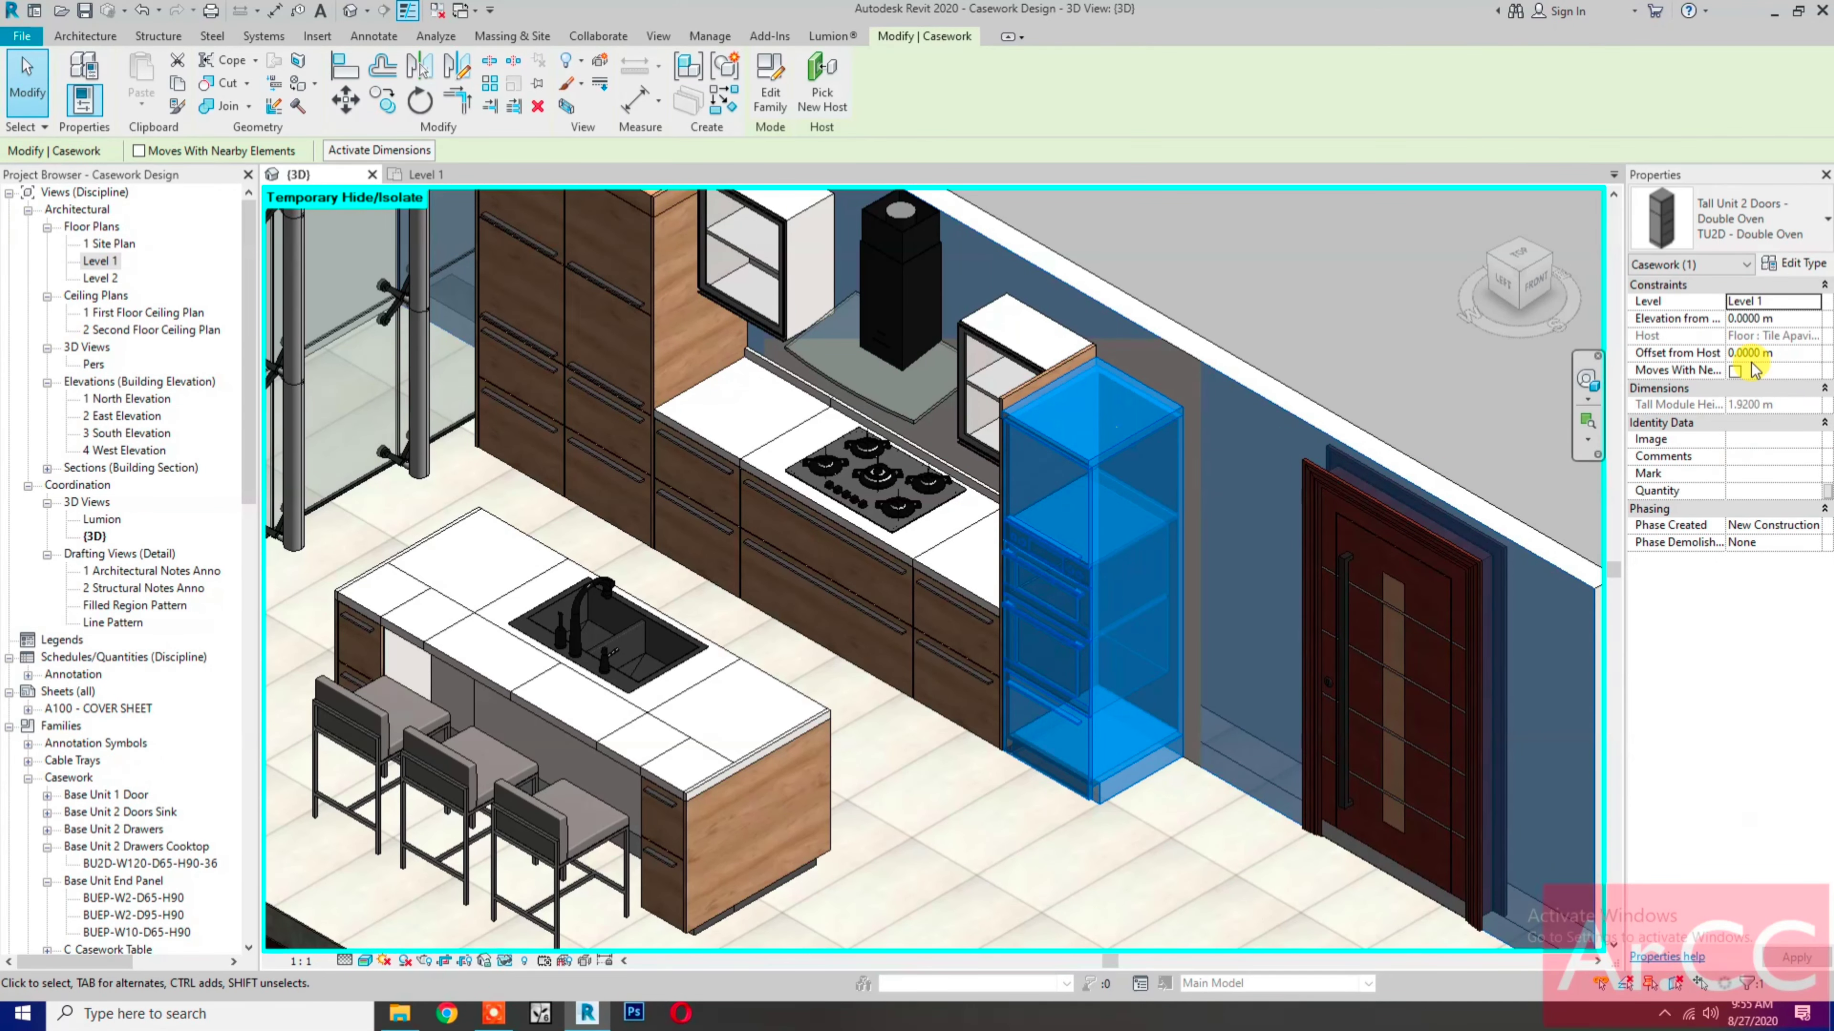
click(1801, 263)
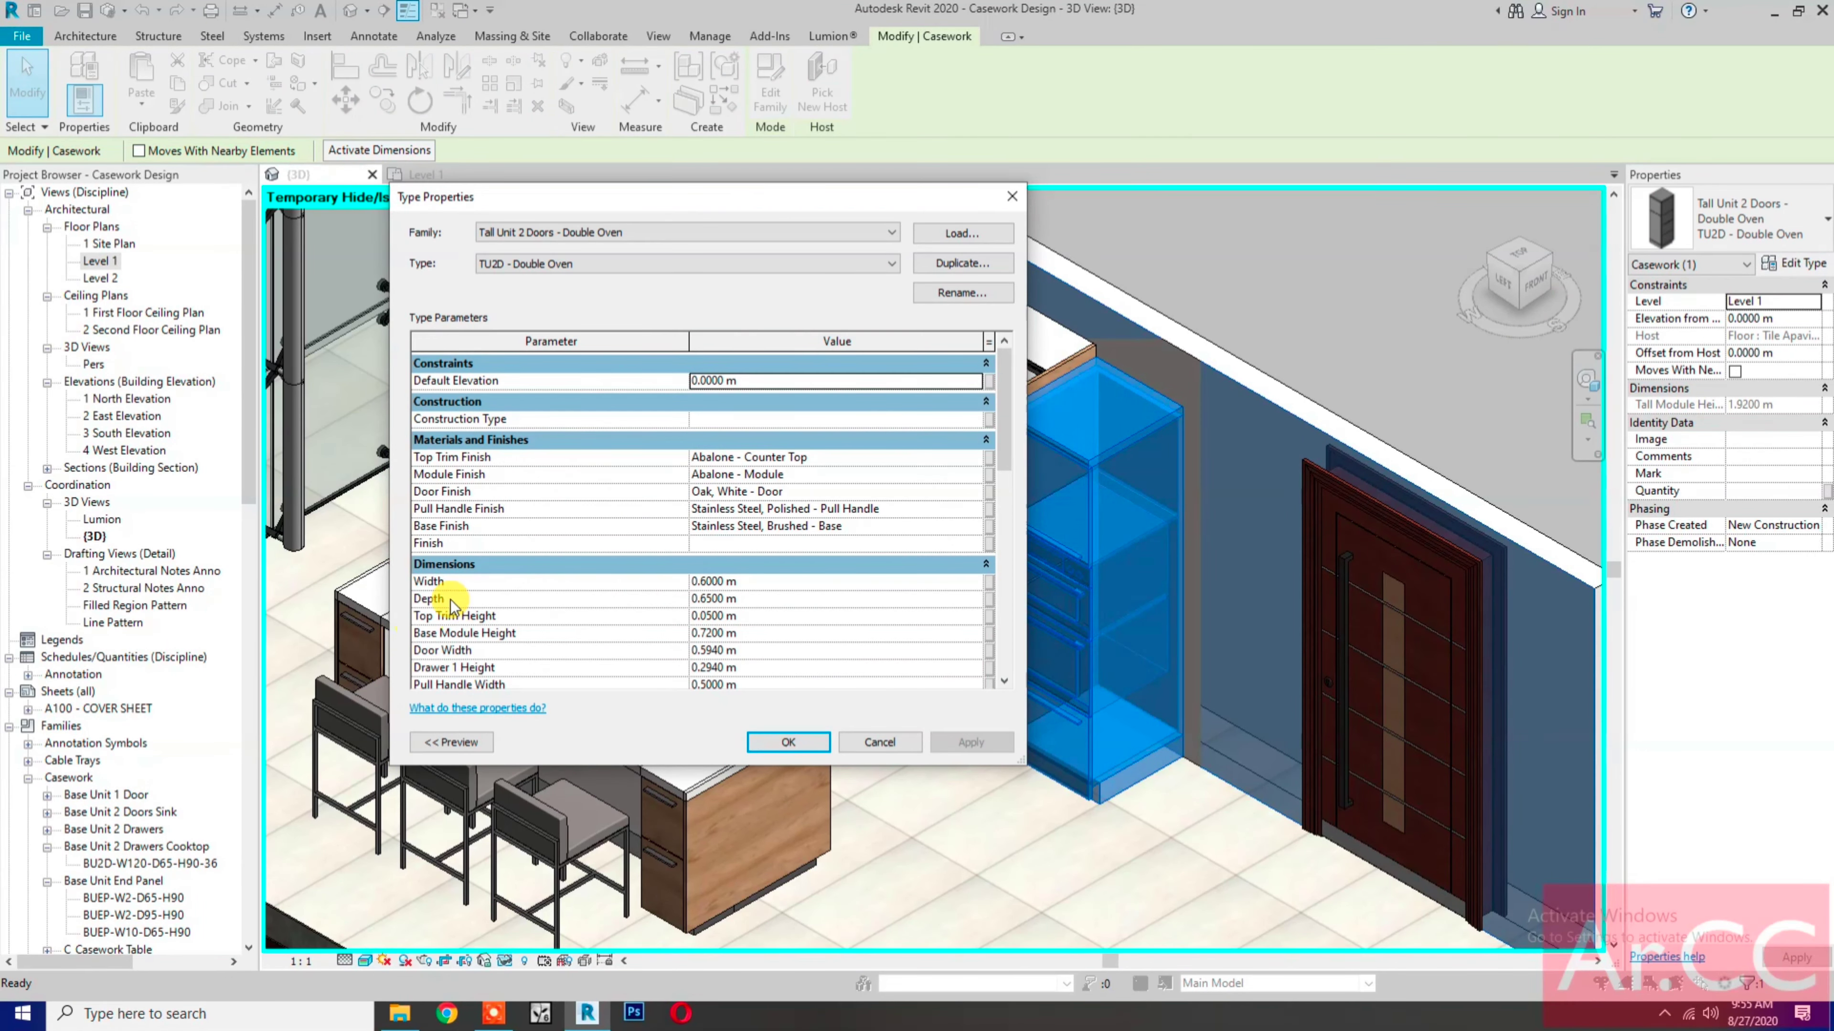
click(822, 615)
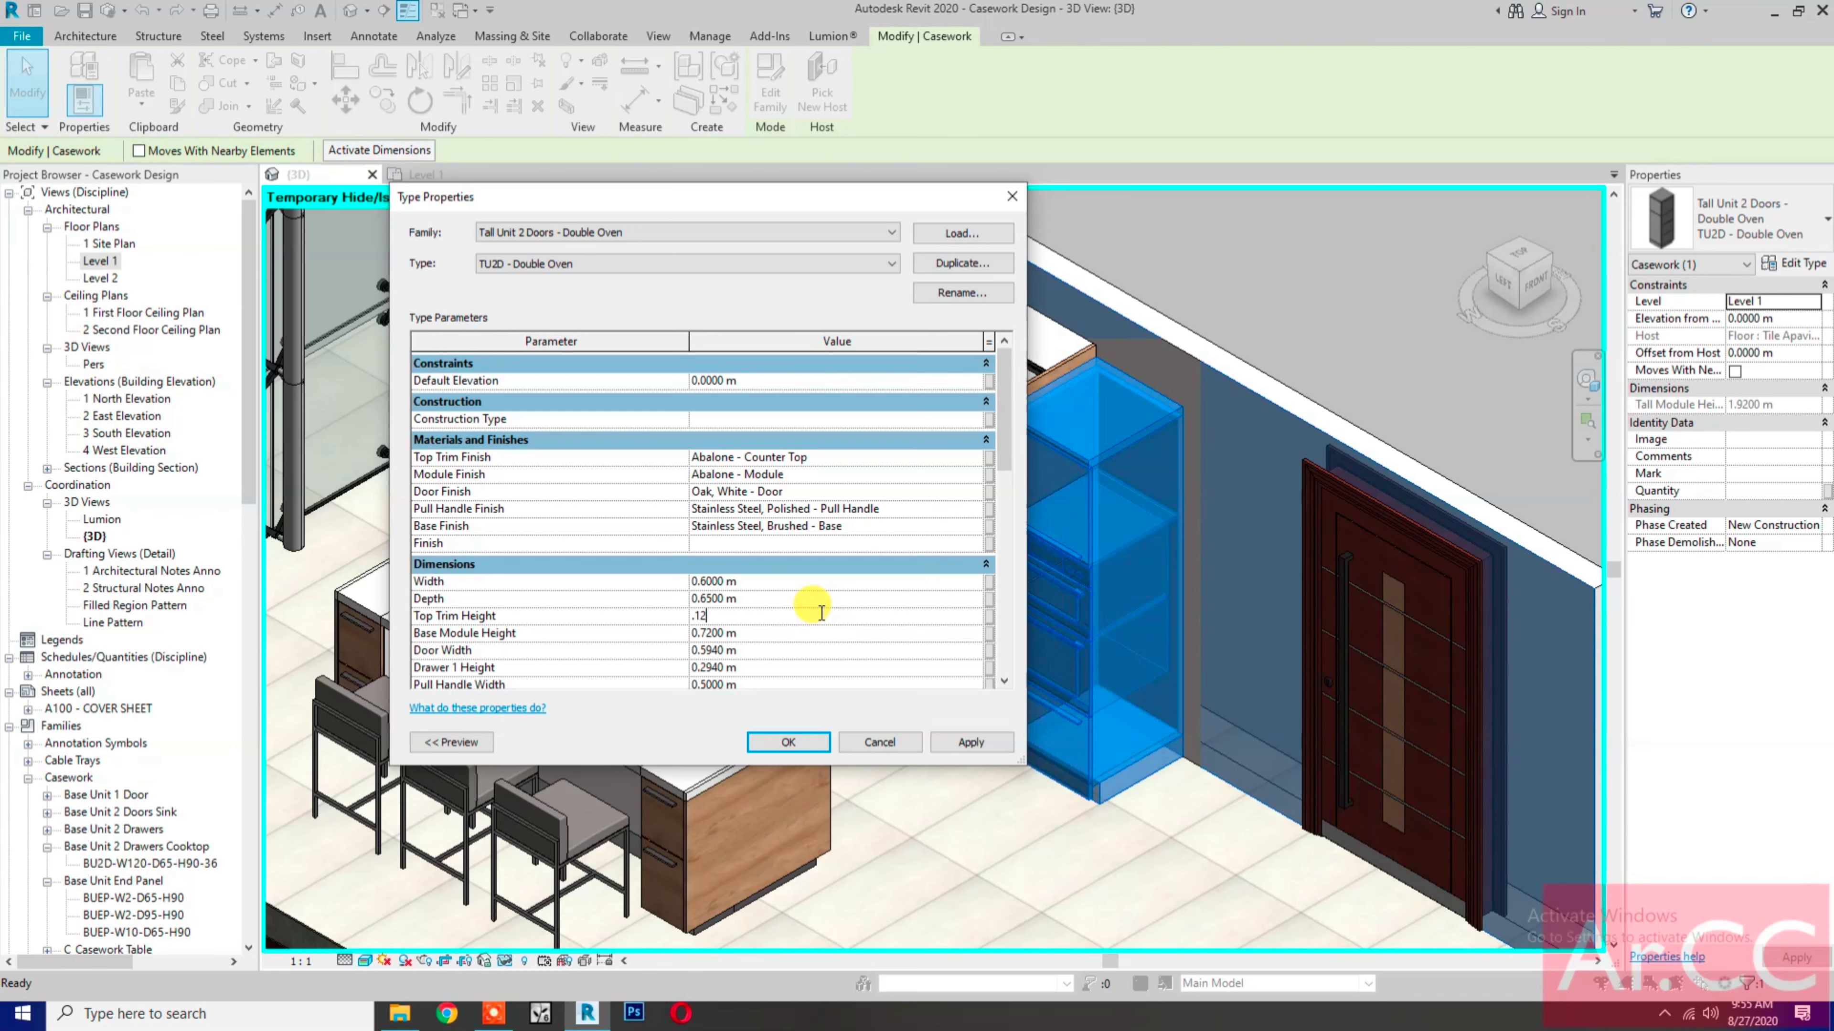
Step: Assign the Oak, White - Door material to the double oven unit's Top Trim Finish and apply the type changes
click(976, 465)
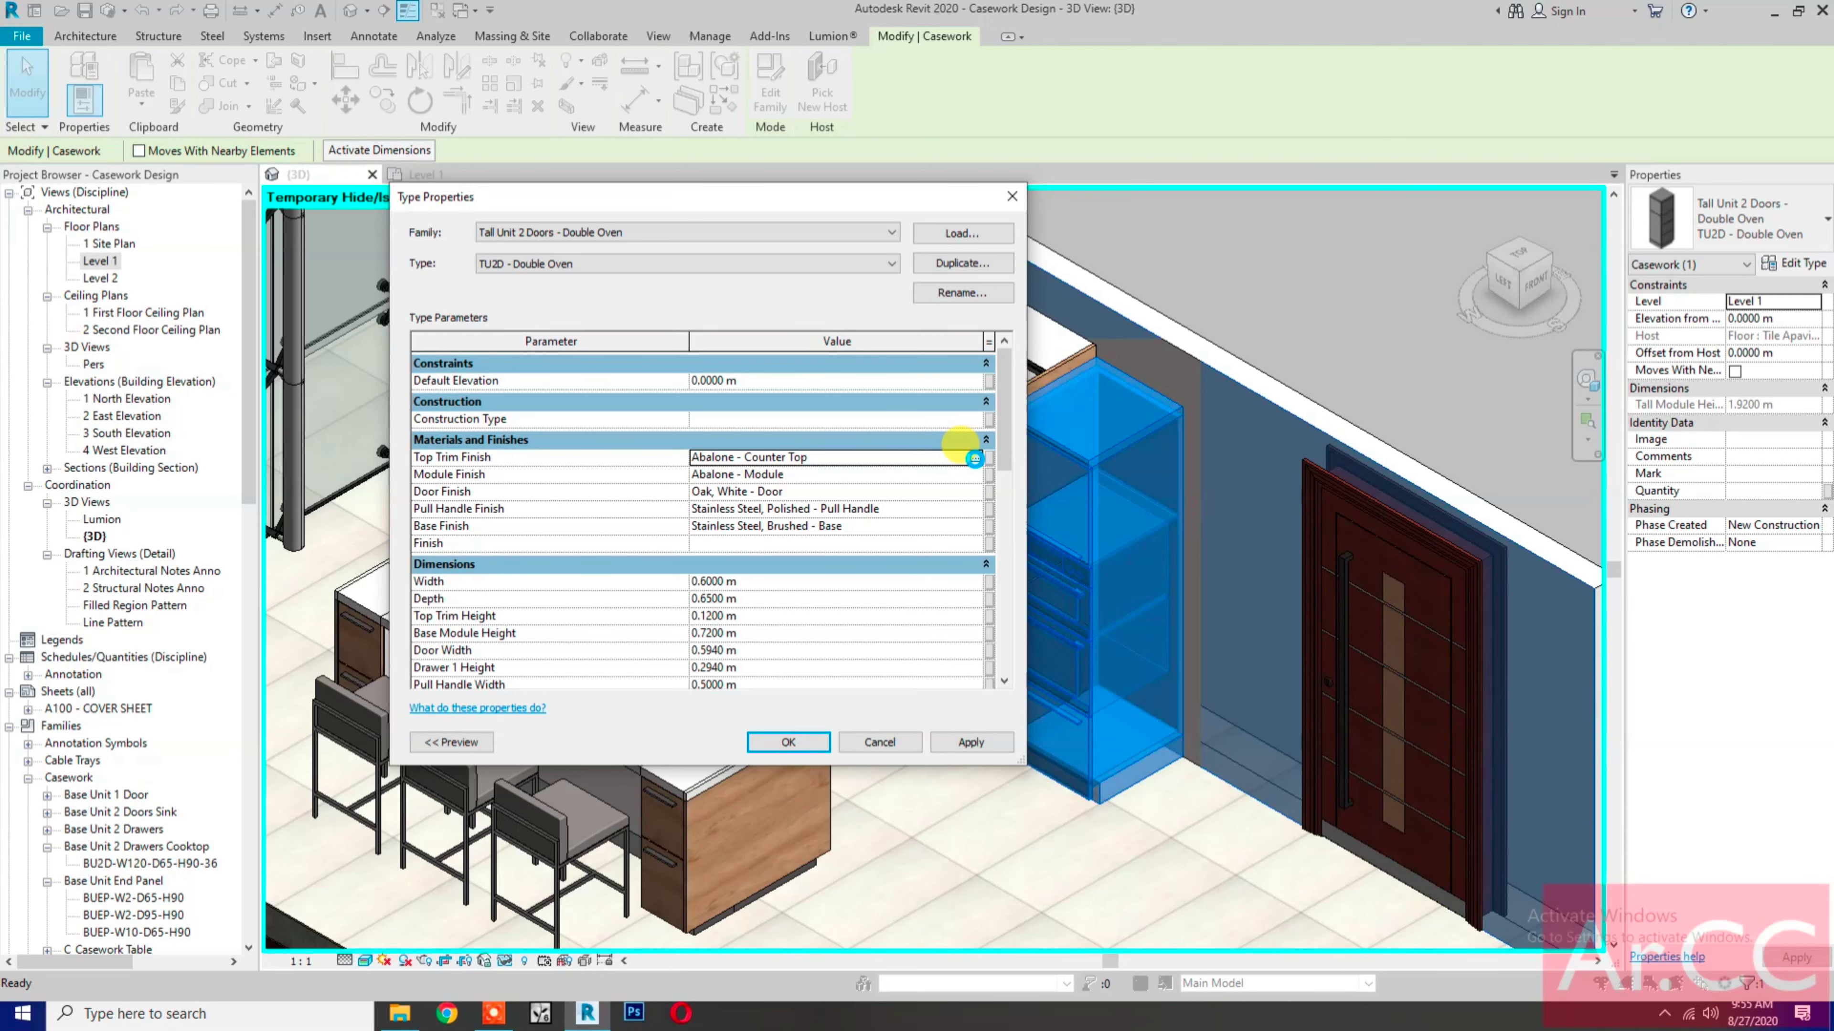
click(974, 458)
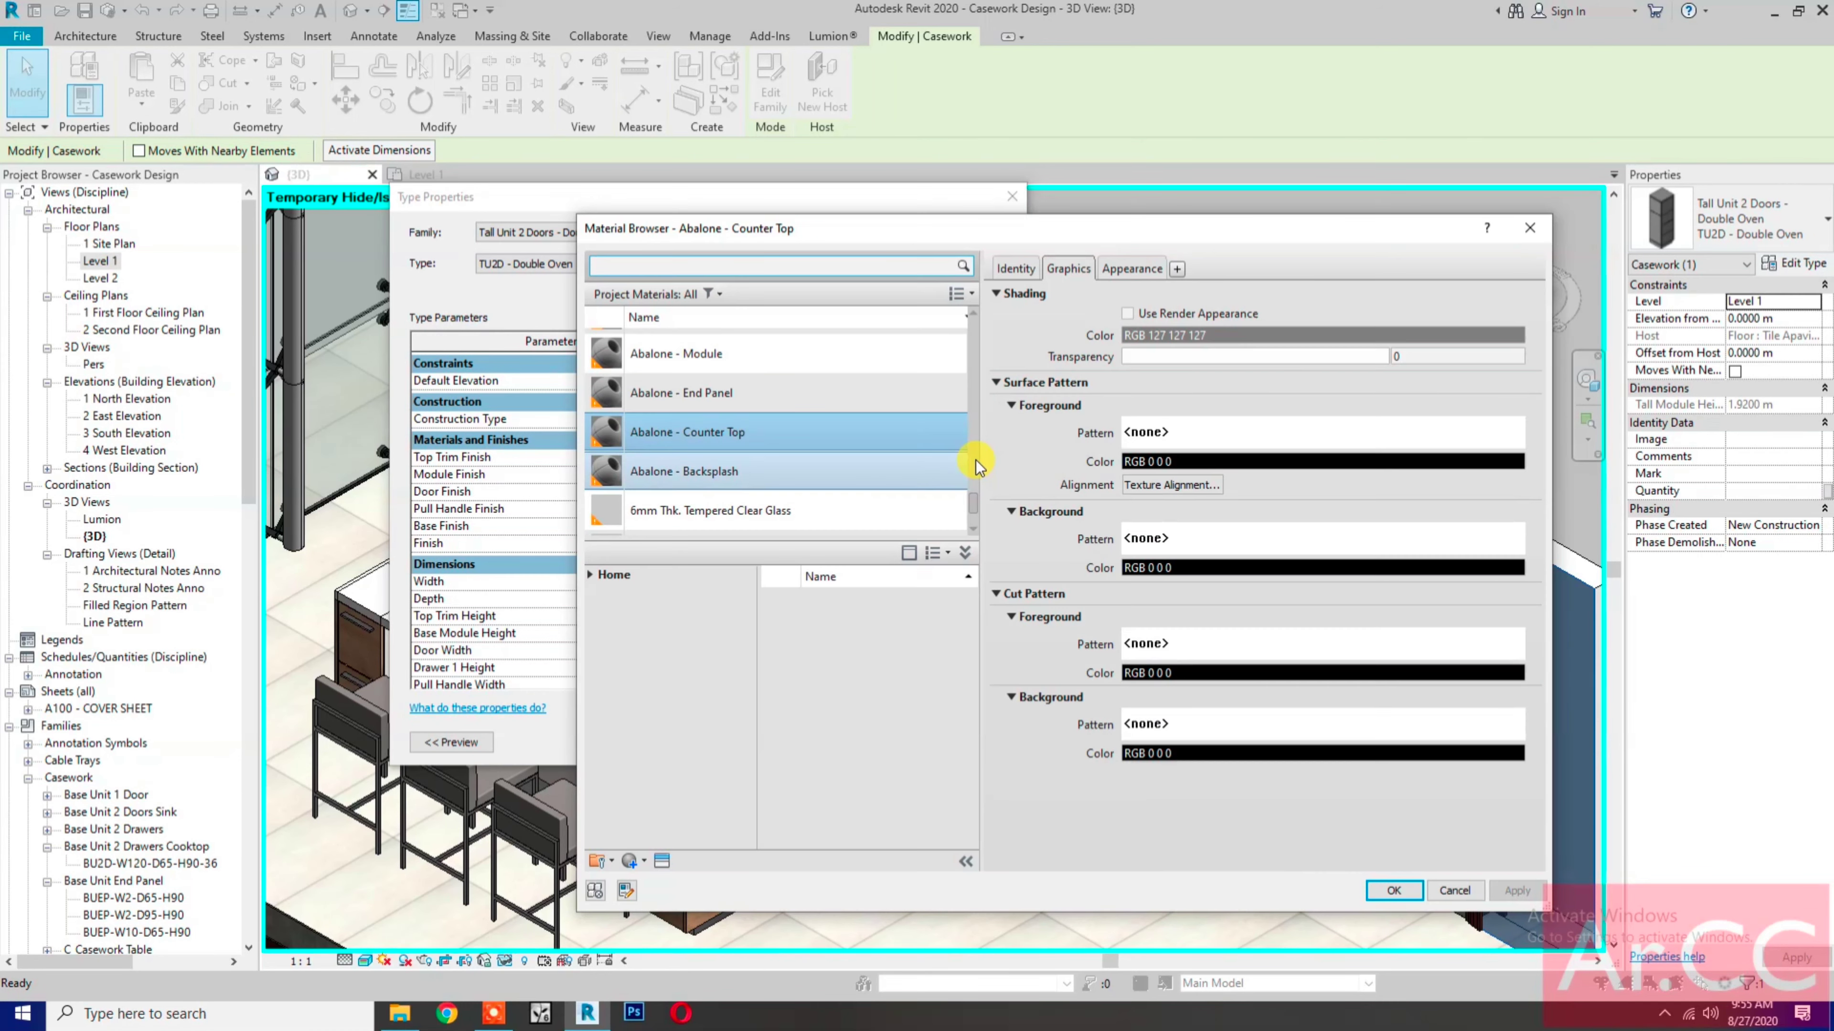
click(696, 268)
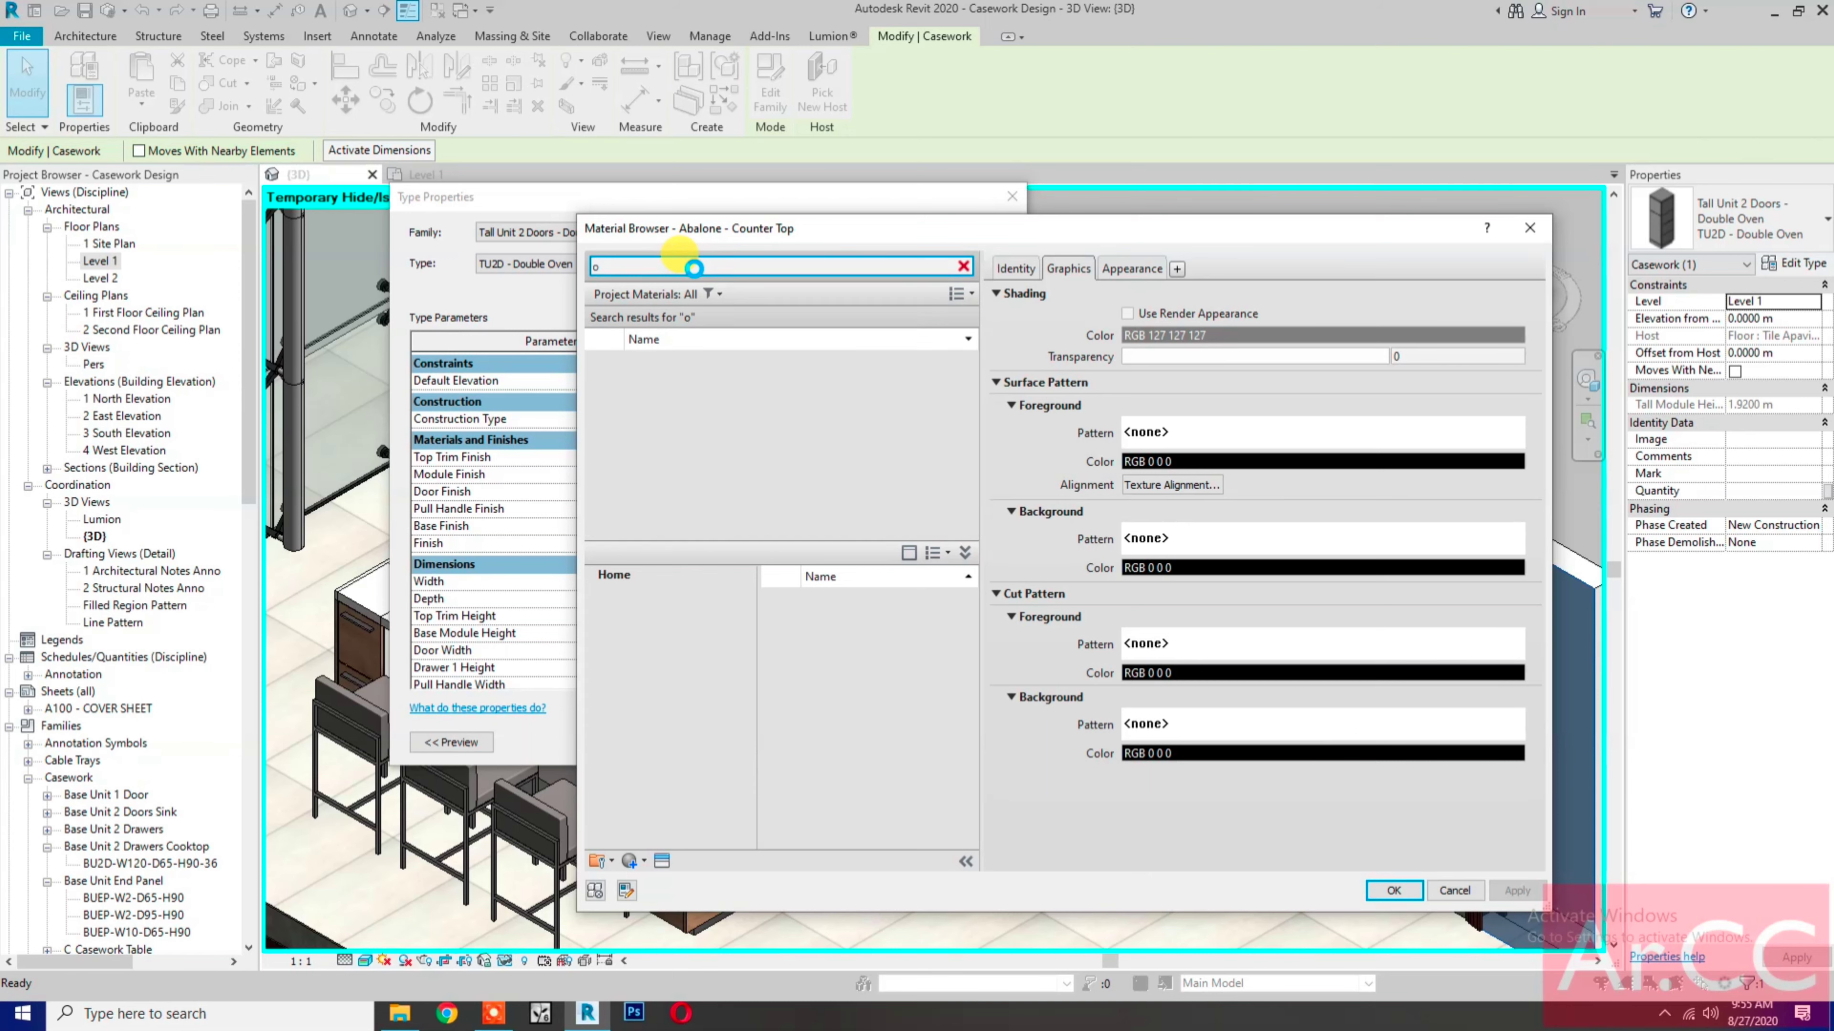
text(oa)
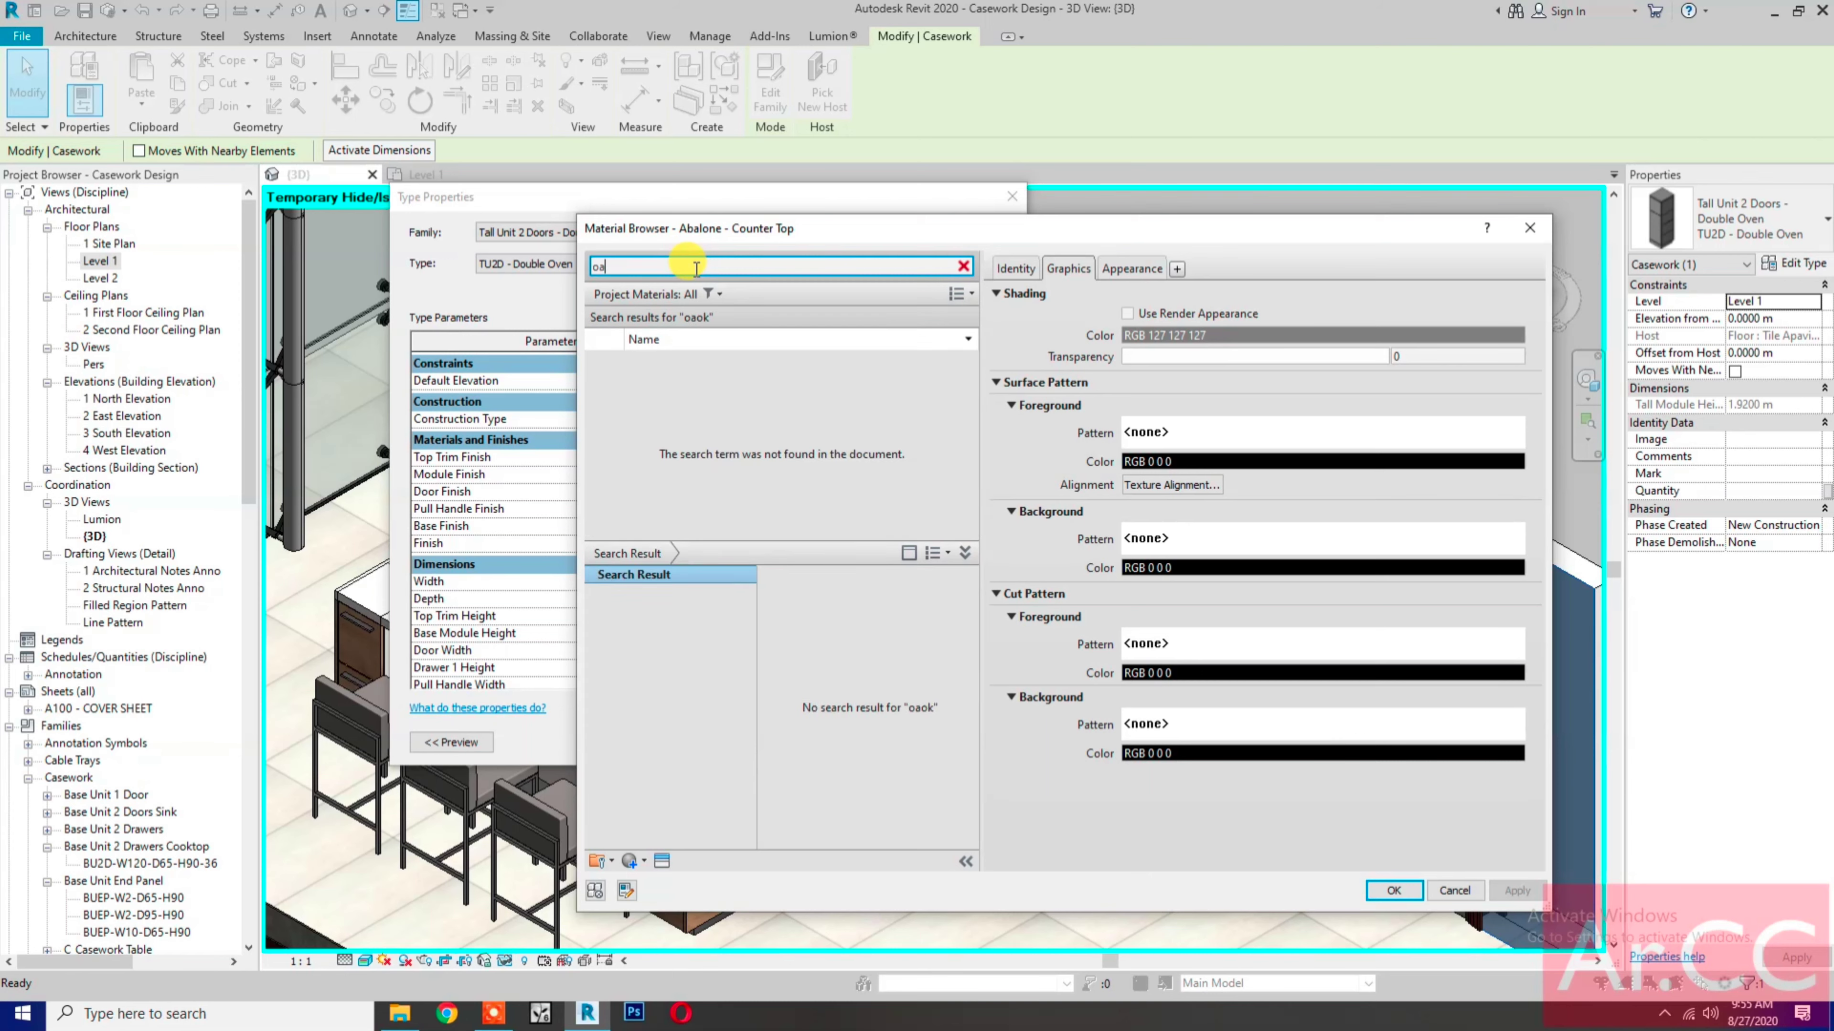
text(k)
scroll(746, 439, down, 2)
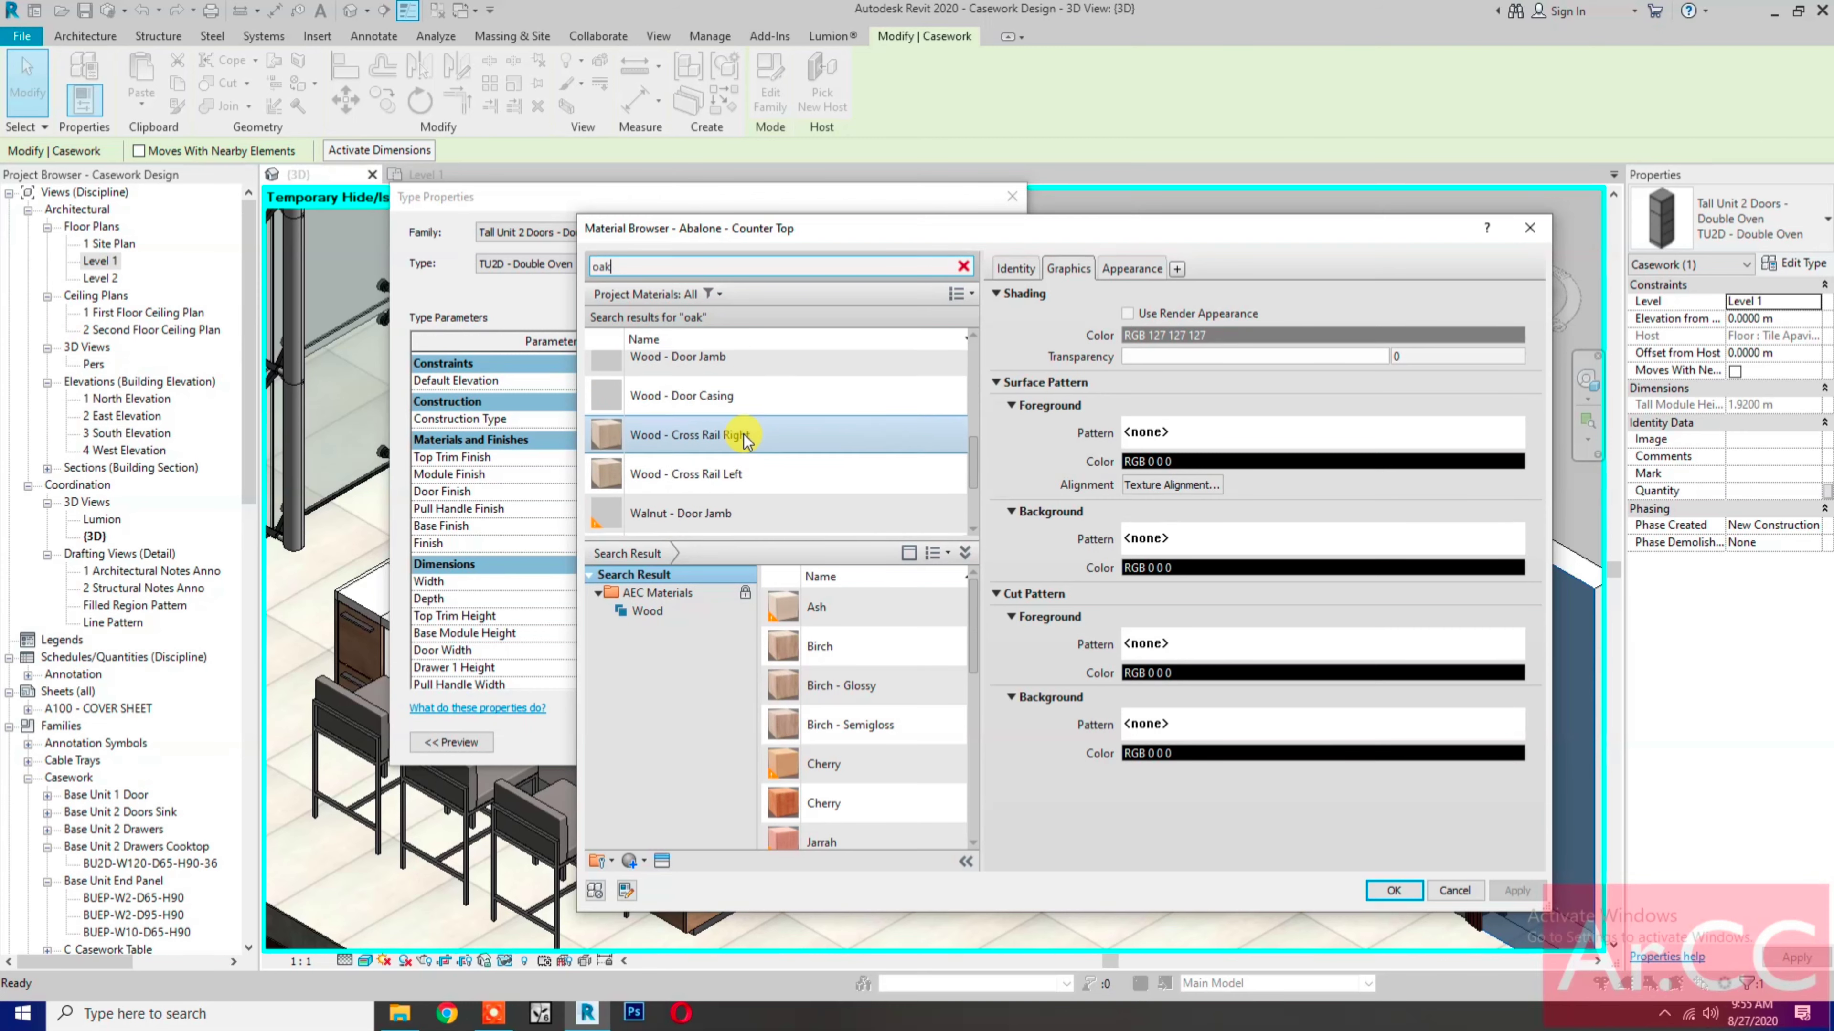
scroll(746, 440, down, 3)
click(750, 519)
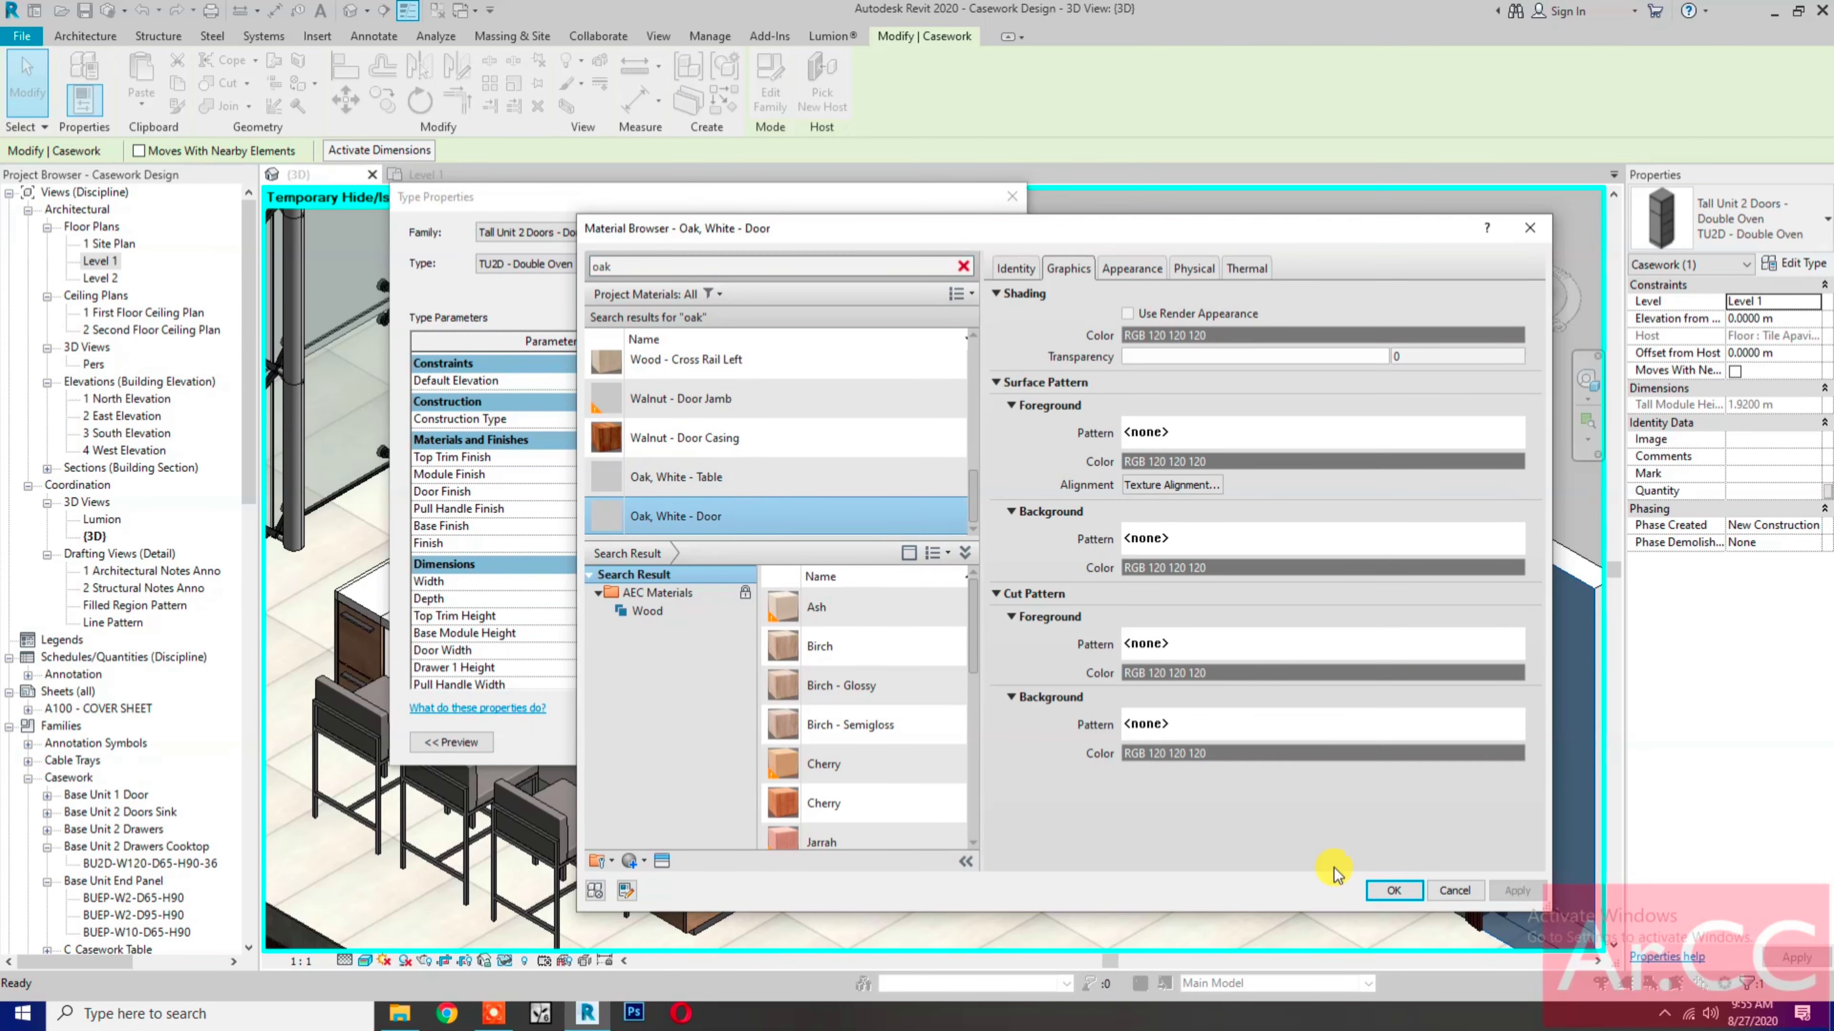
click(1394, 891)
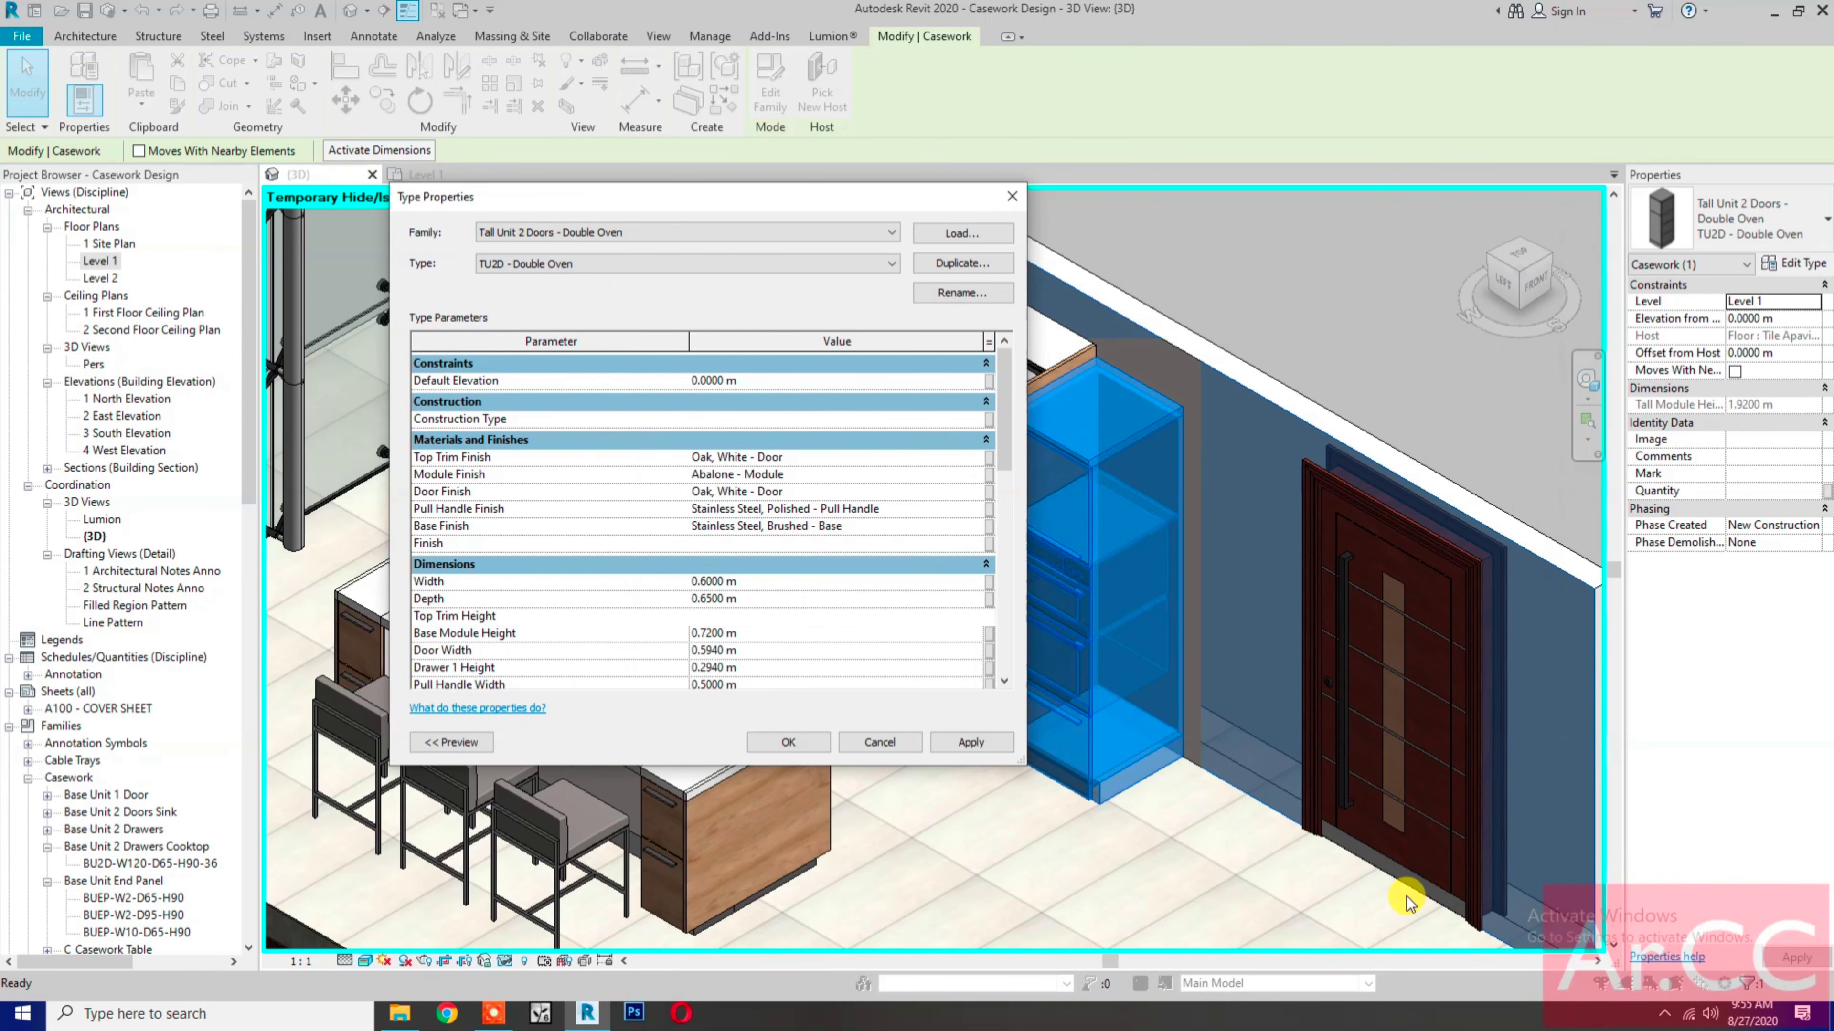
click(972, 744)
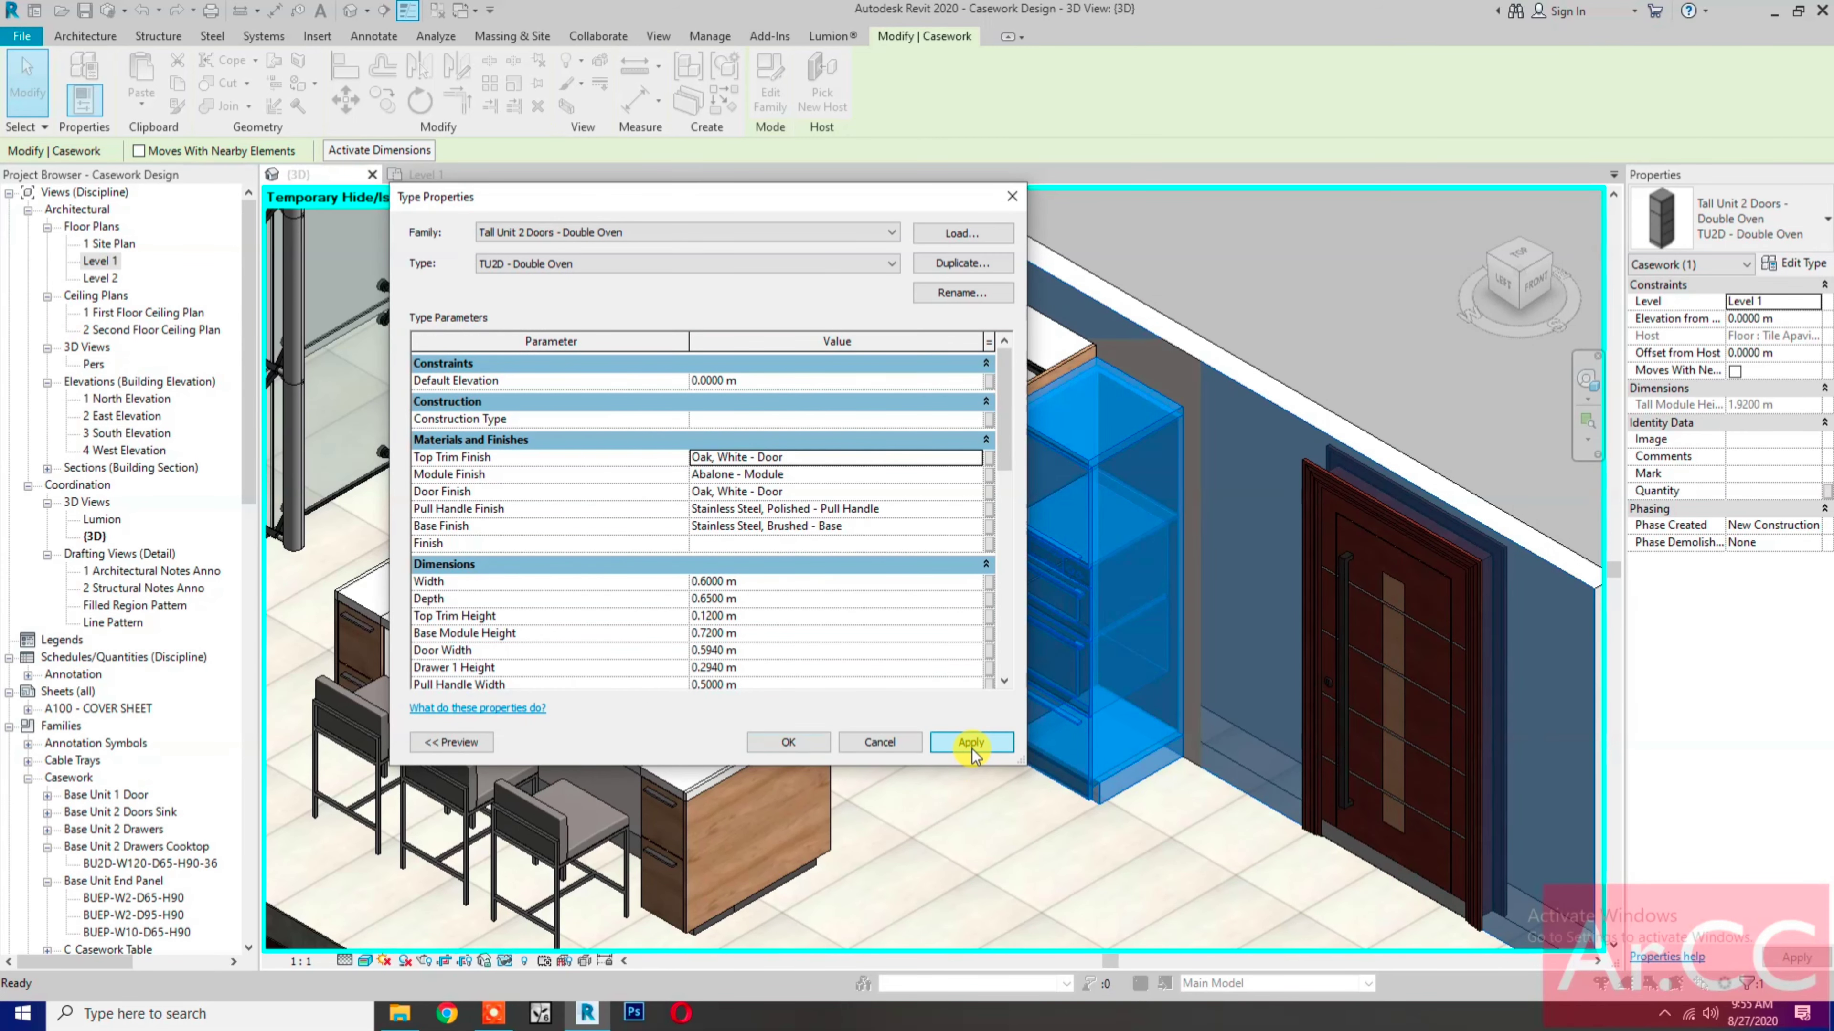
click(813, 743)
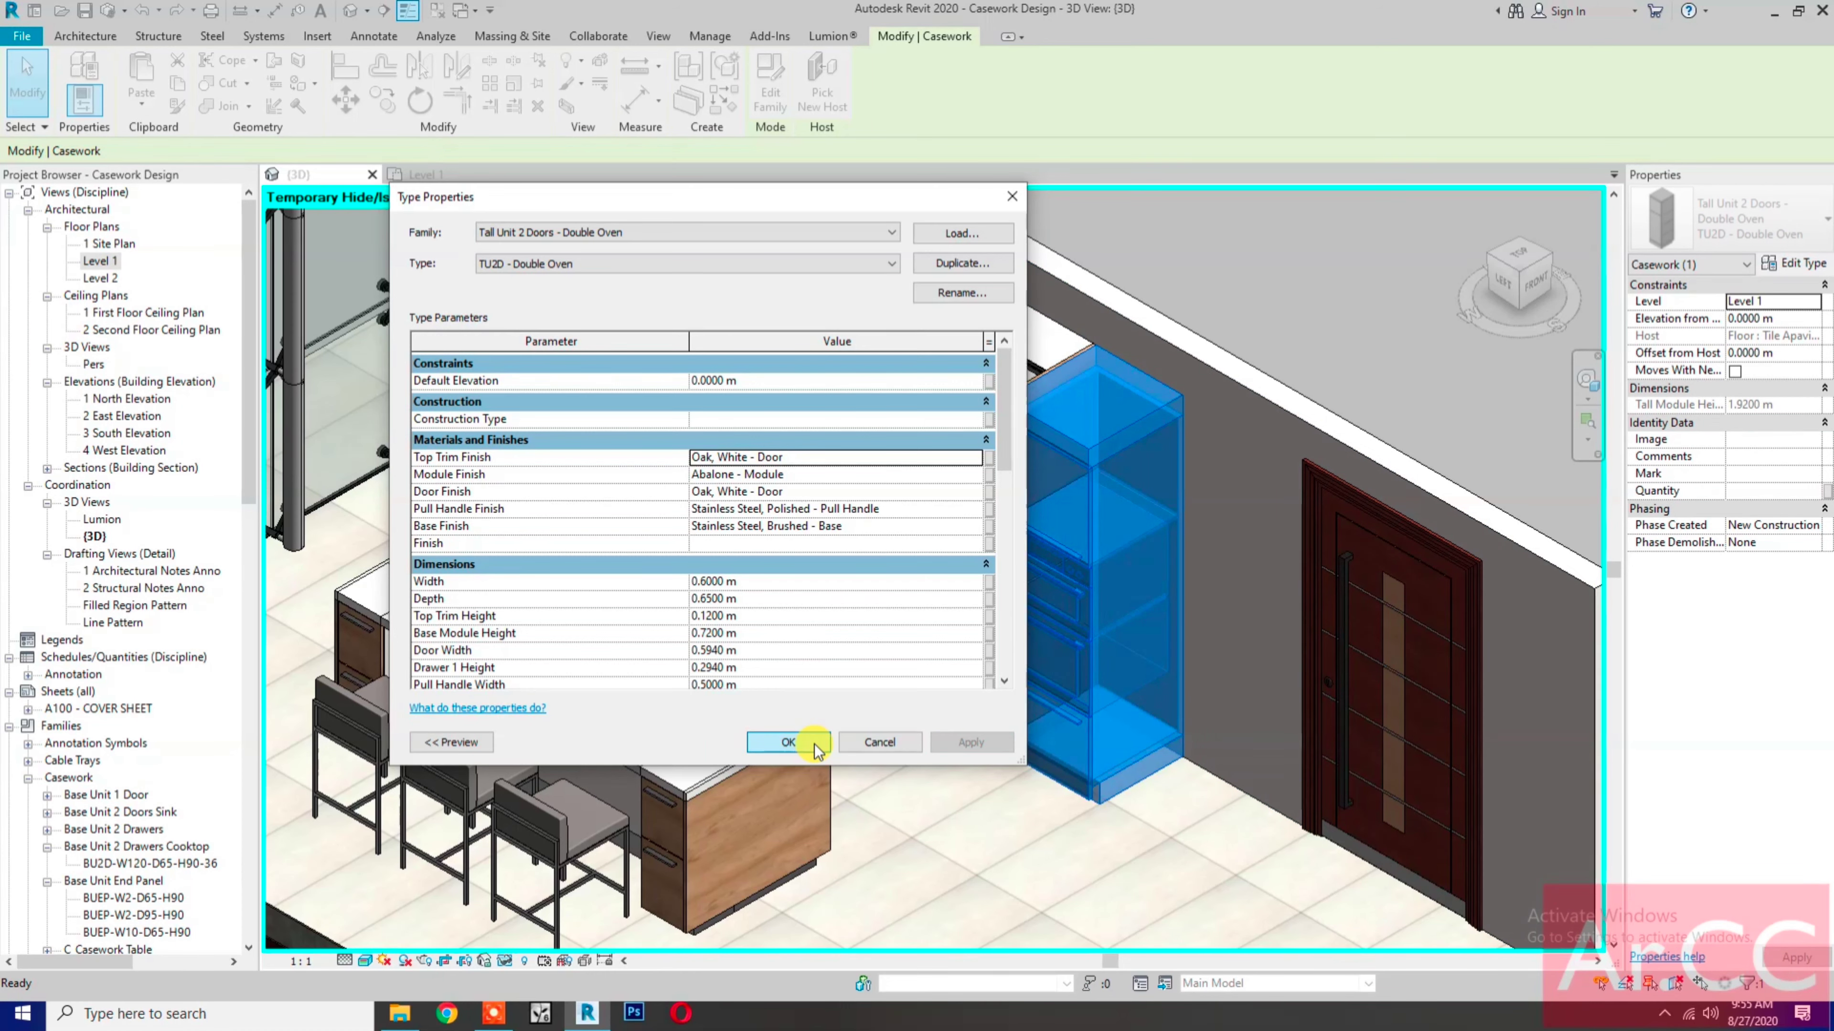
key(Escape)
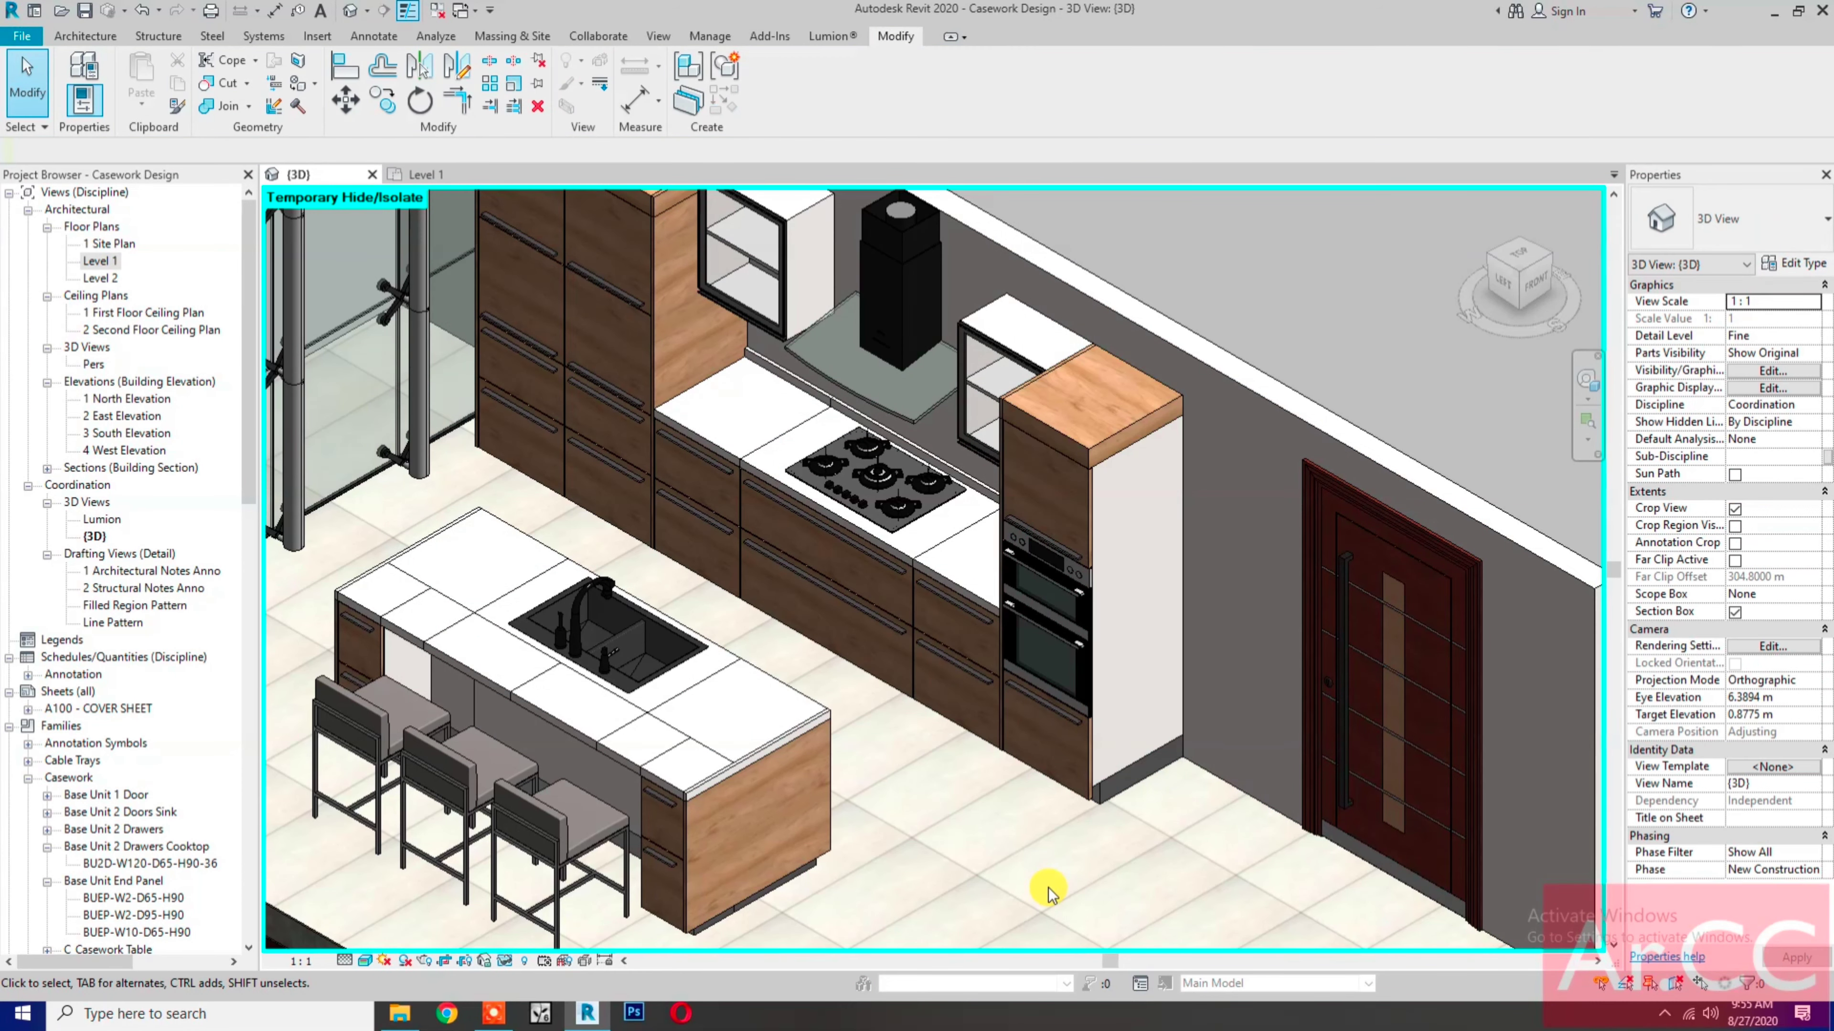
Step: Copy the double oven tall unit 0.6 m along the kitchen wall towards the red door
click(1086, 792)
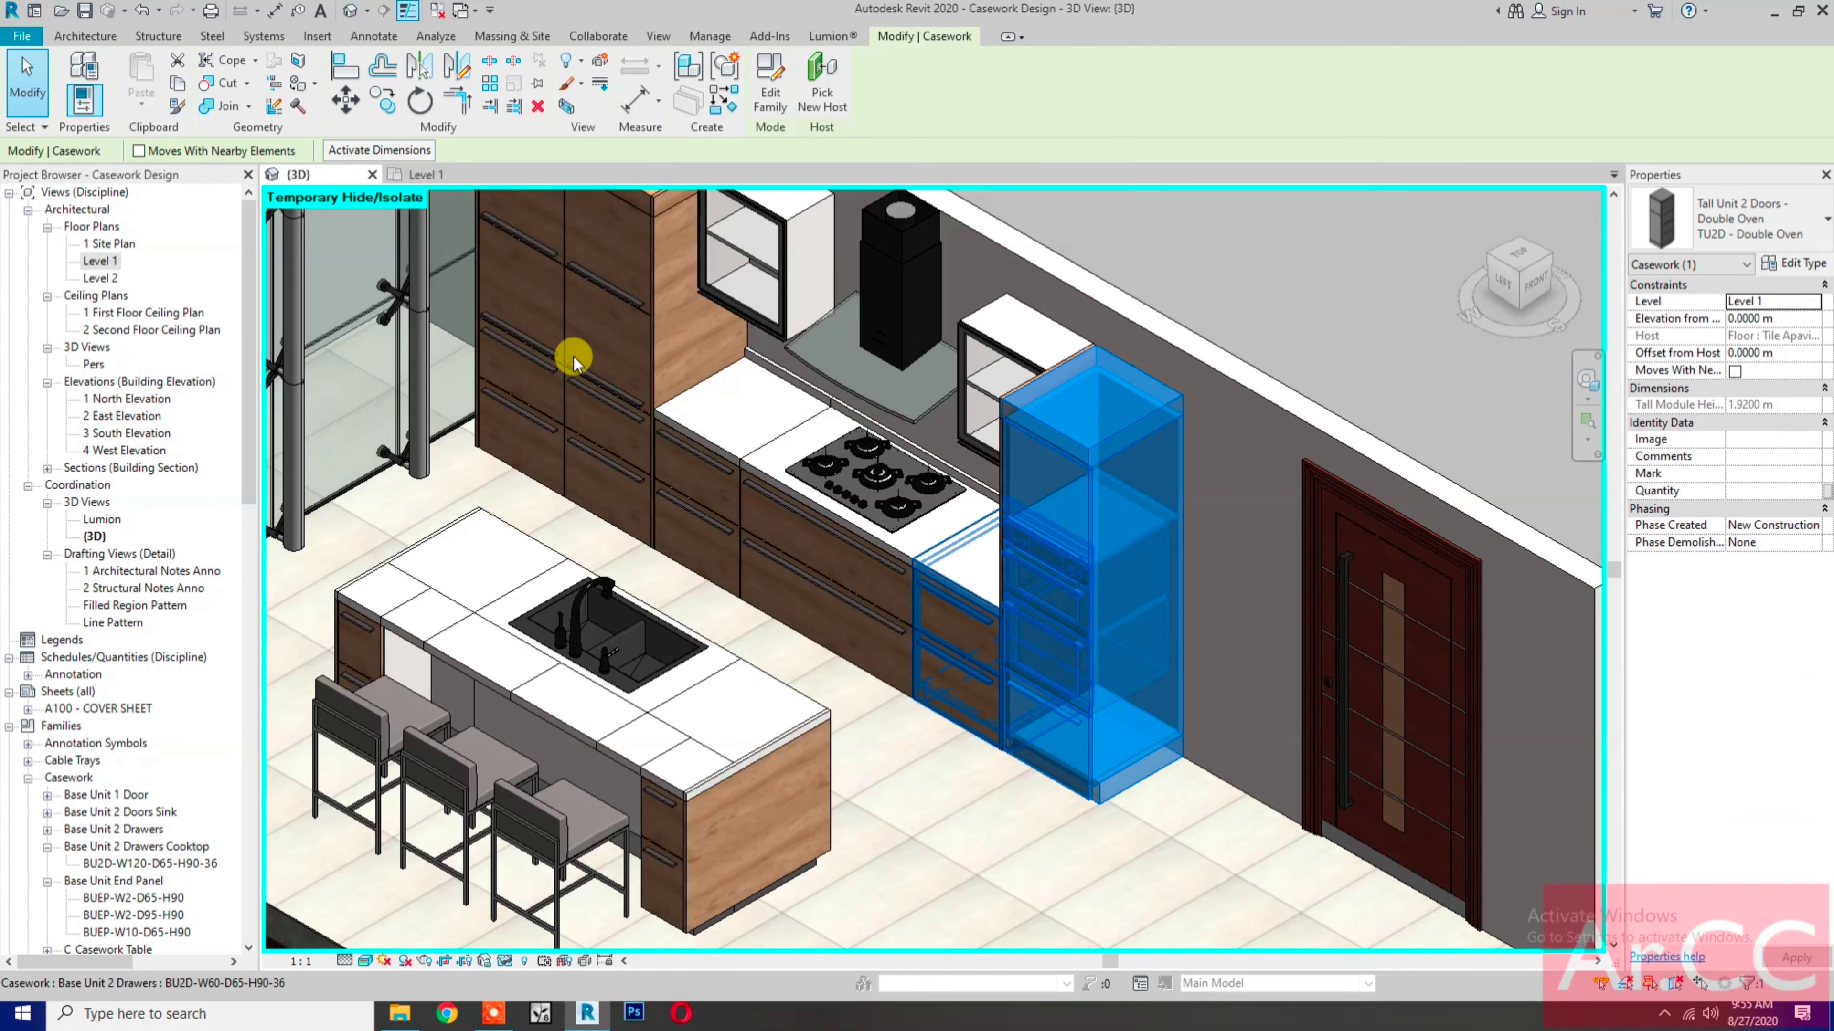
click(383, 98)
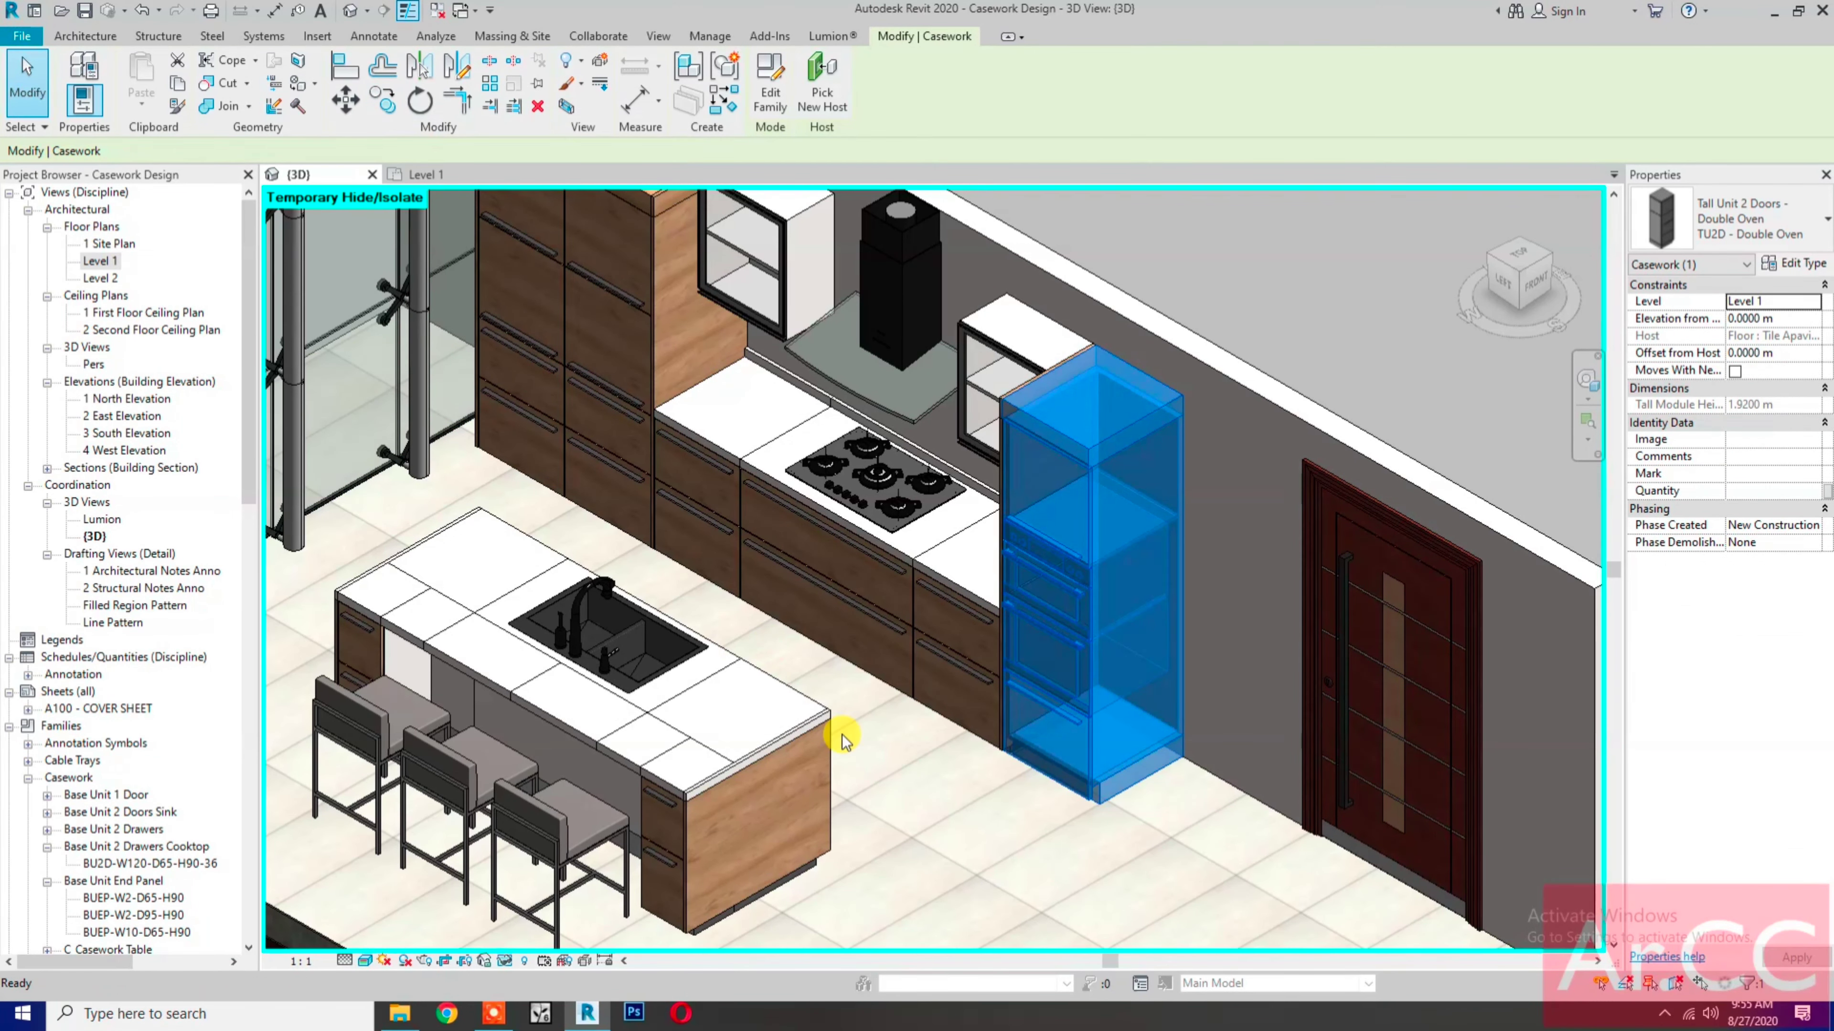
click(1051, 869)
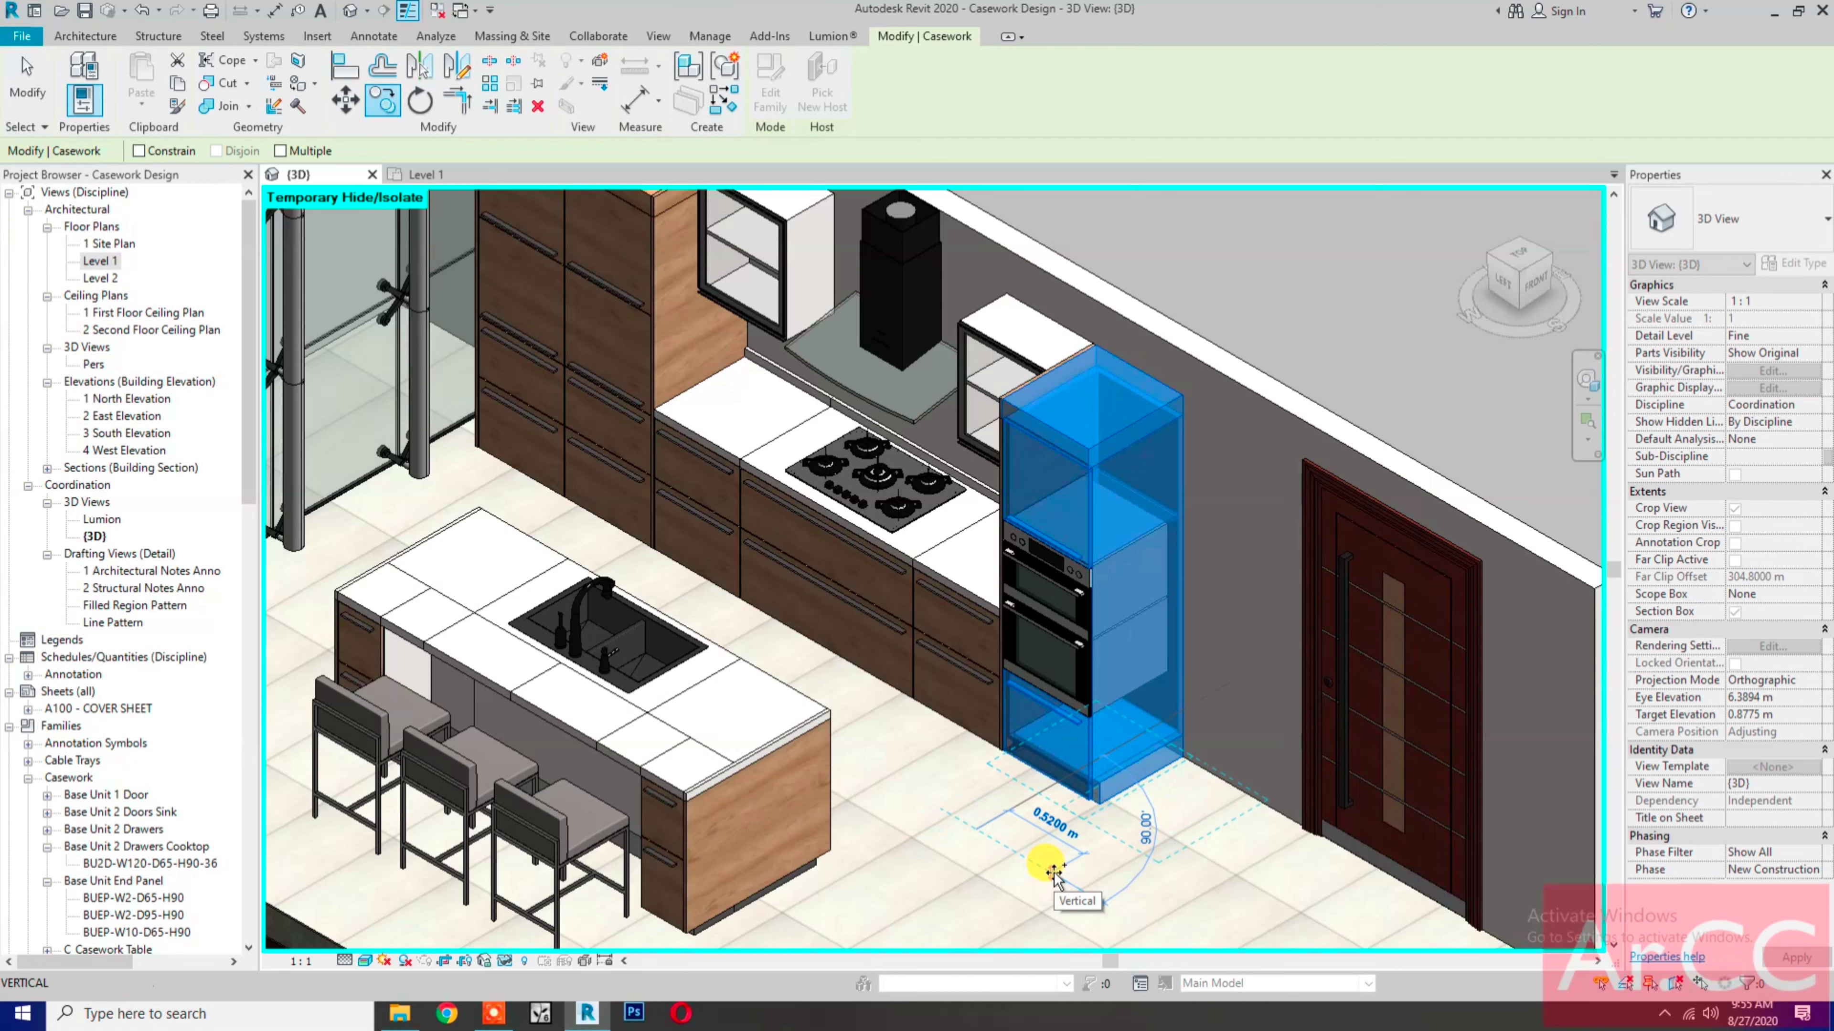
text(.6)
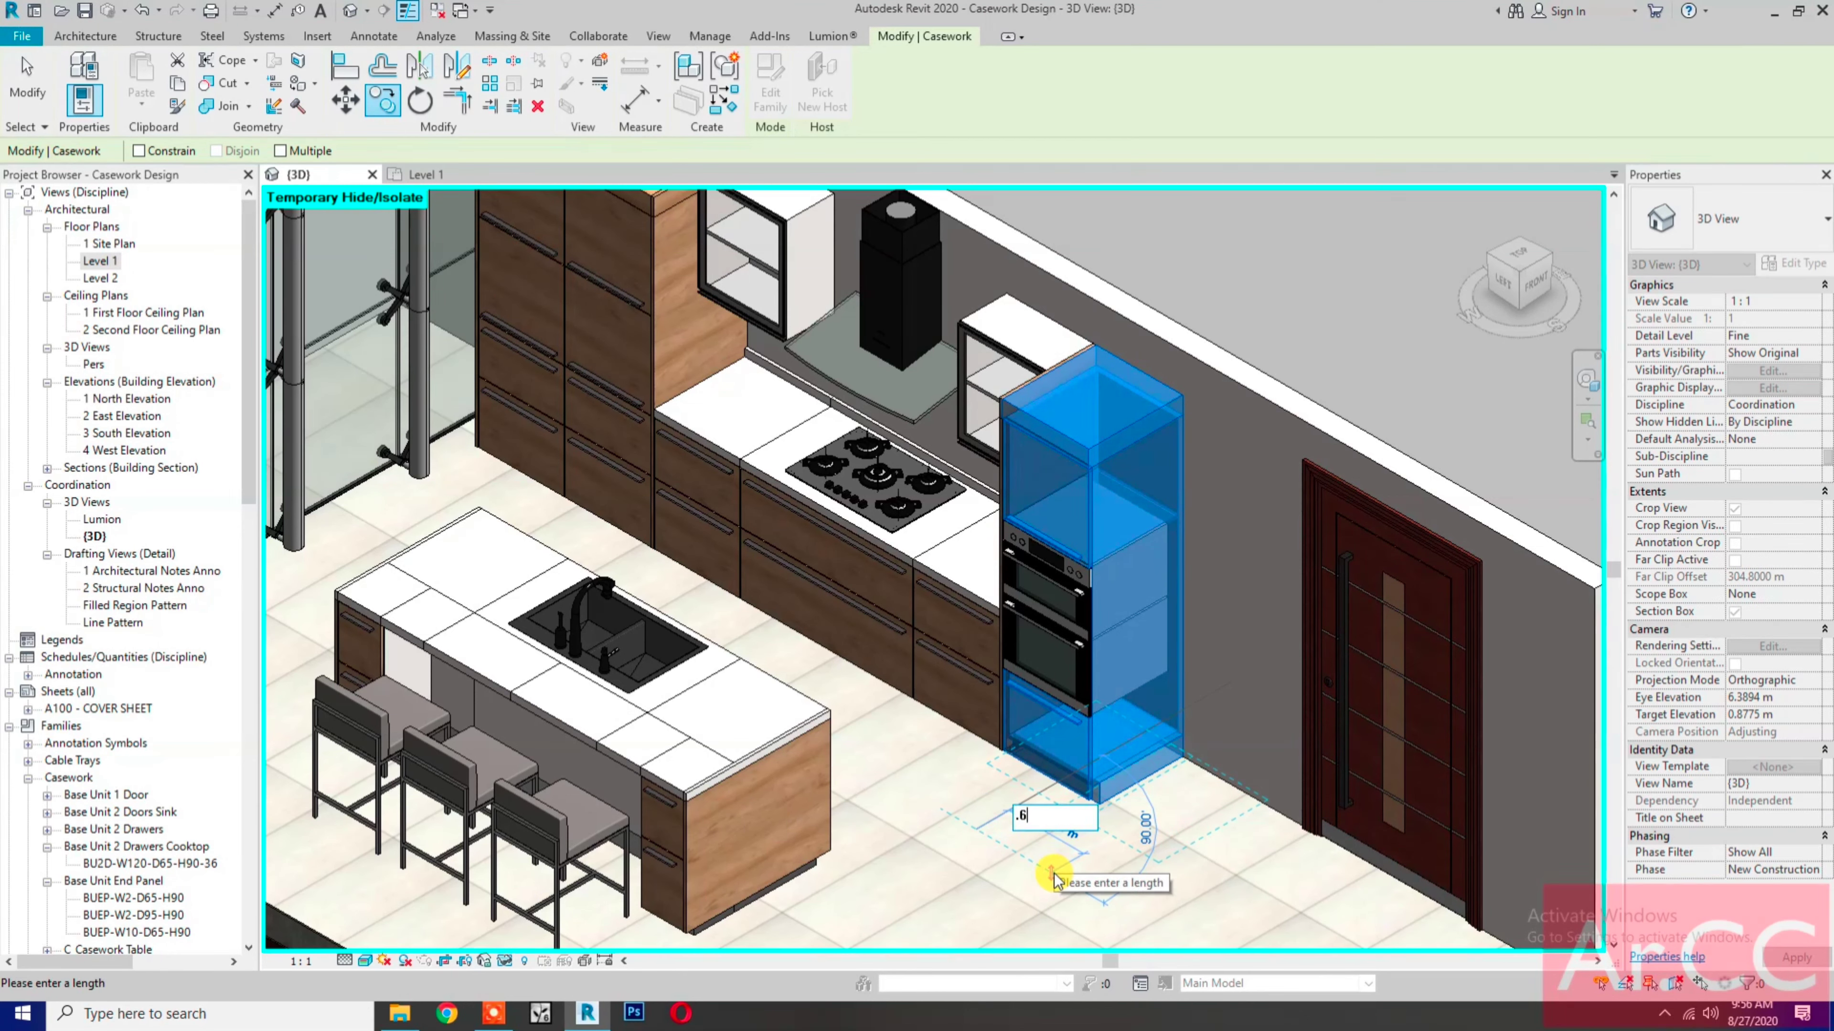
key(Return)
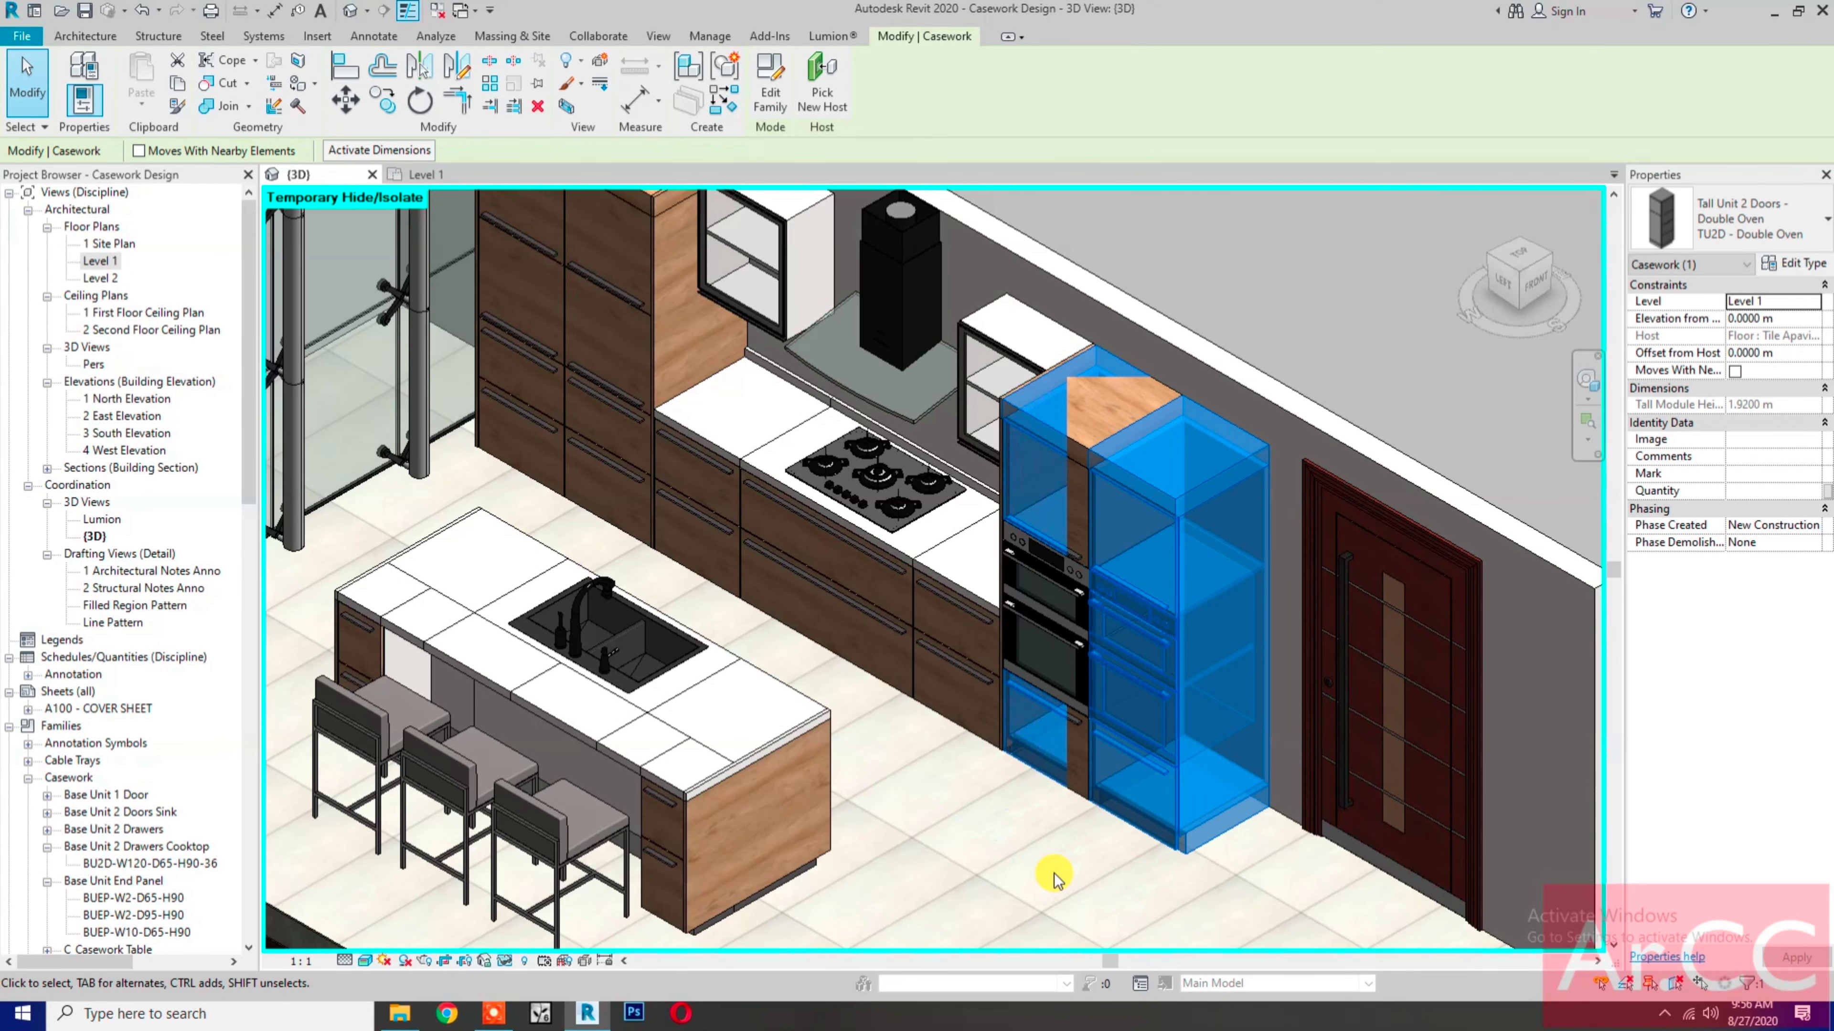
key(Escape)
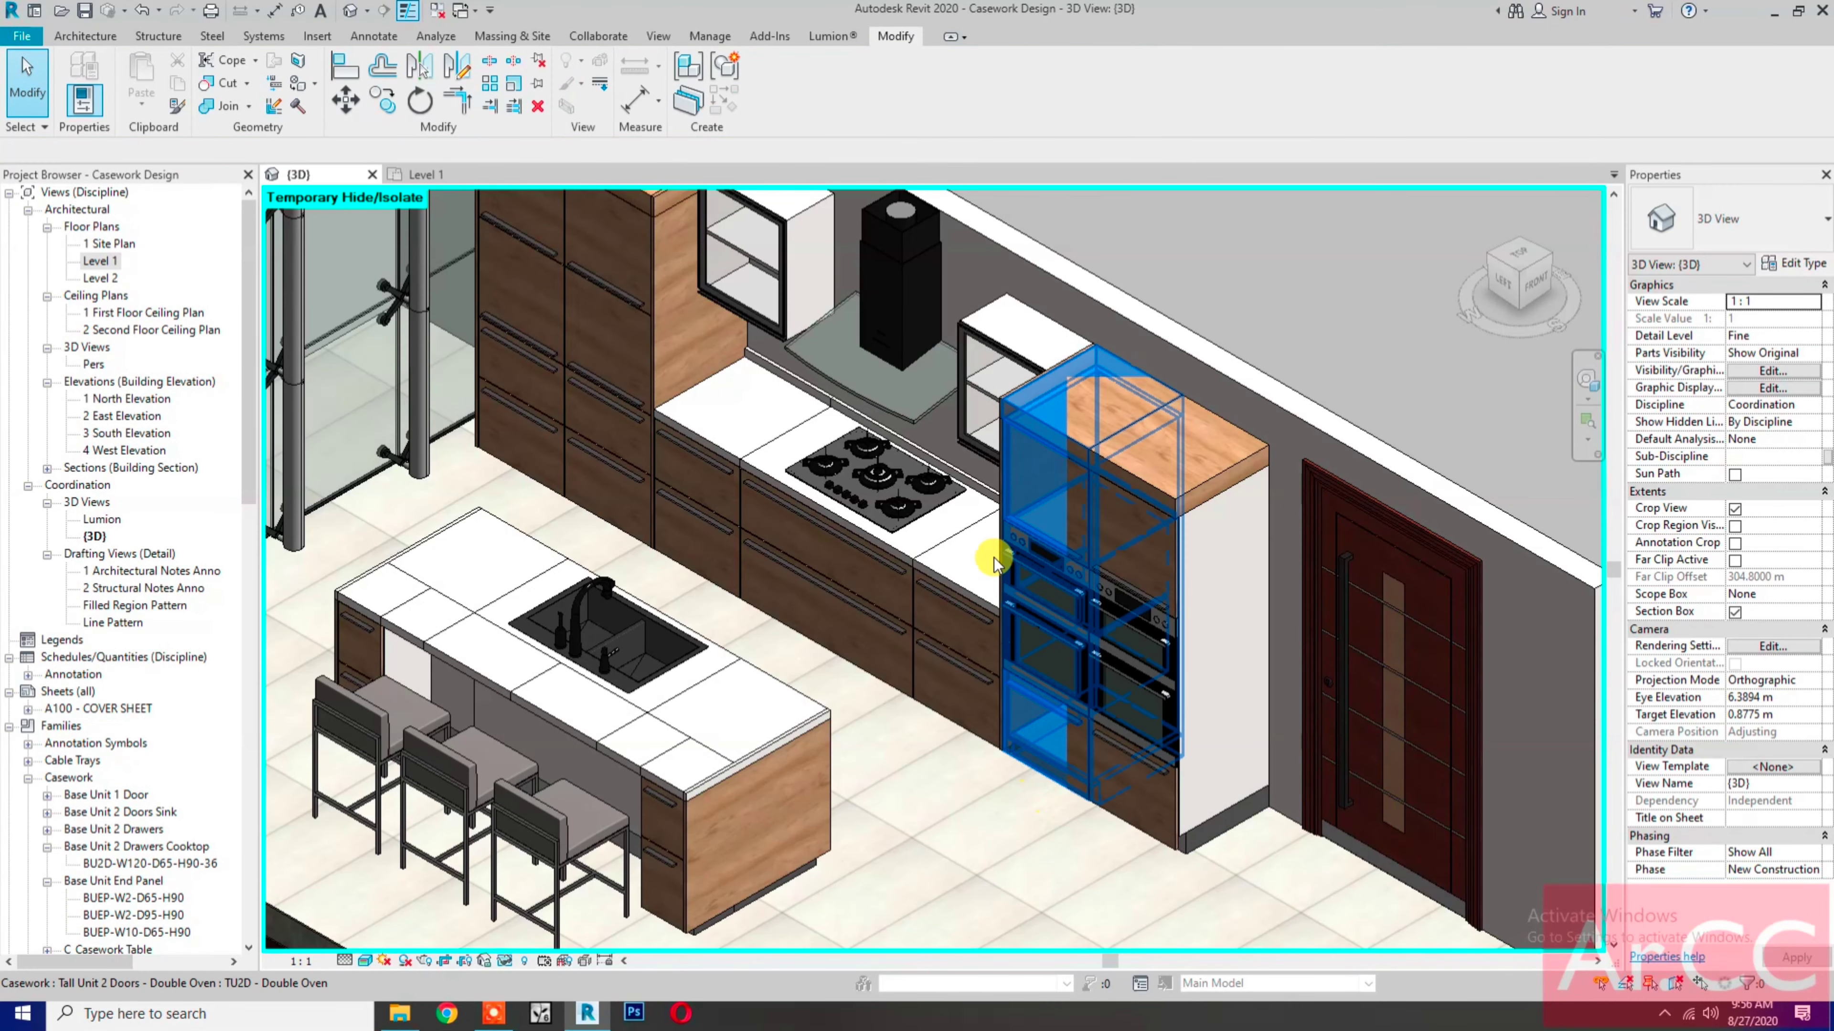
Step: In the Level 1 plan, mirror a copy of the tall unit end panel about the line between the two oven units, then return to the 3D view
click(455, 179)
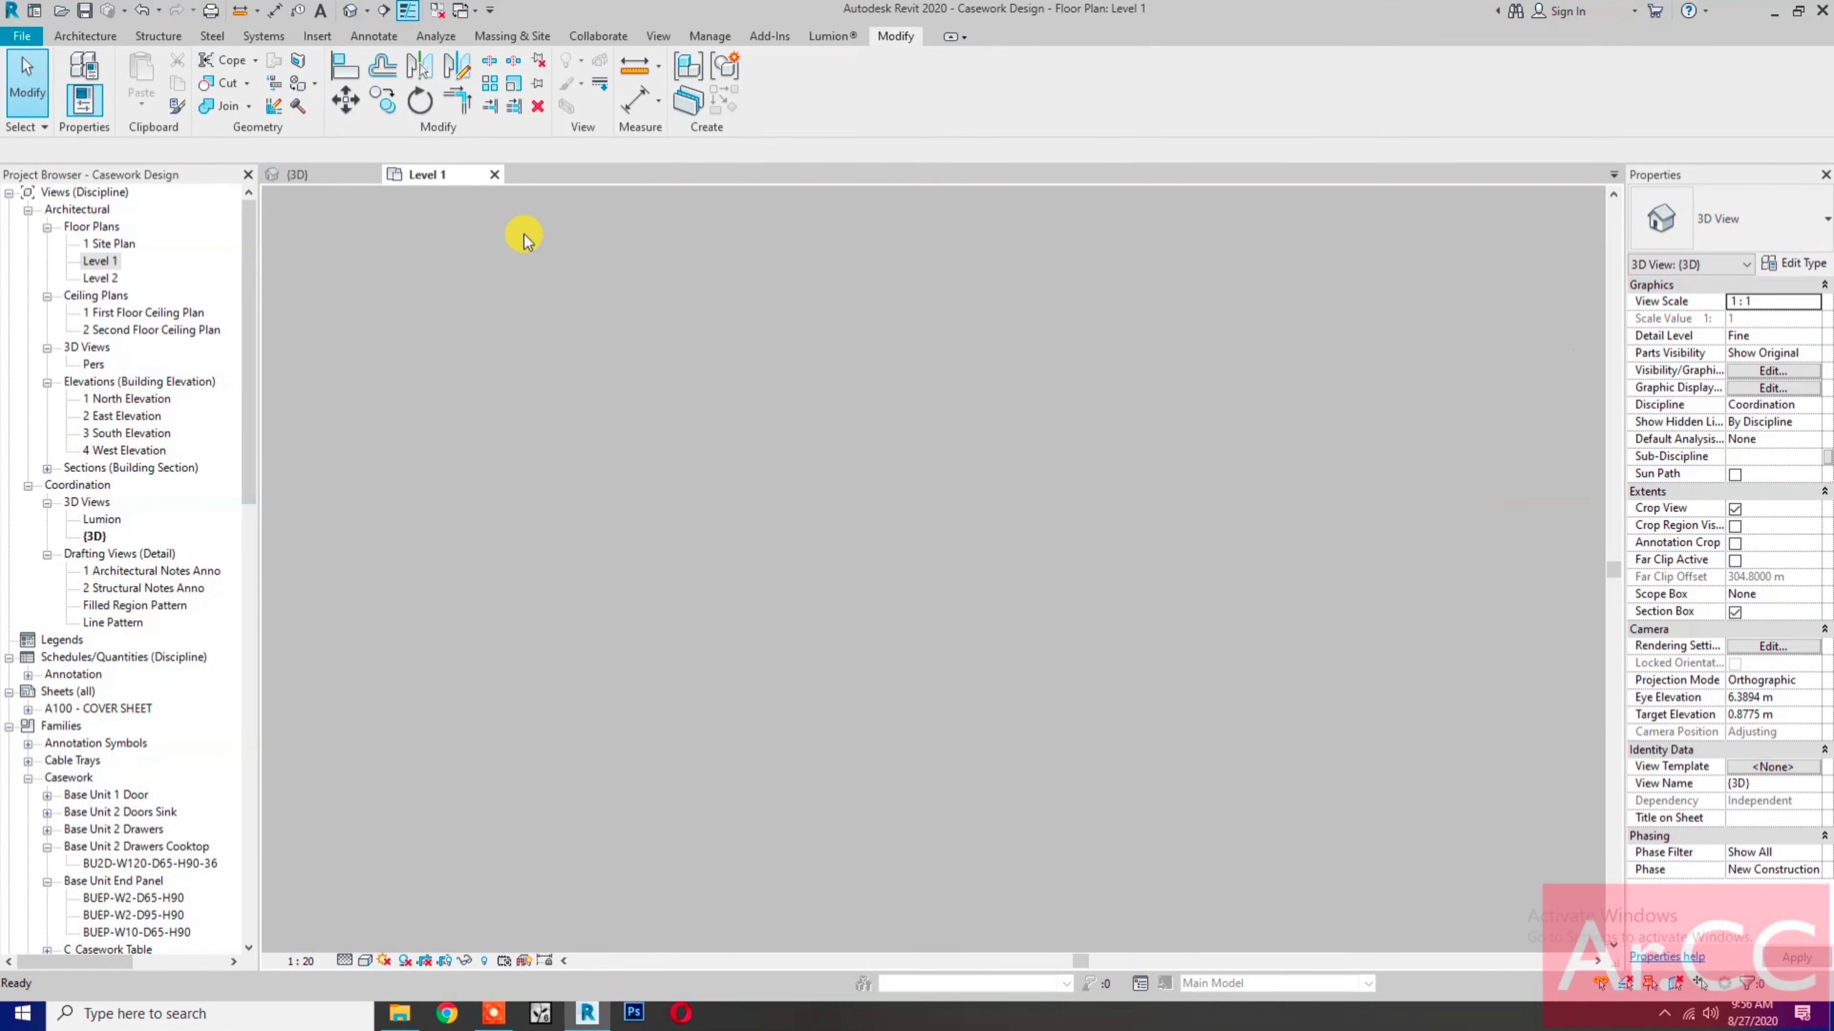
scroll(777, 667, up, 1)
middle_drag(778, 668, 818, 463)
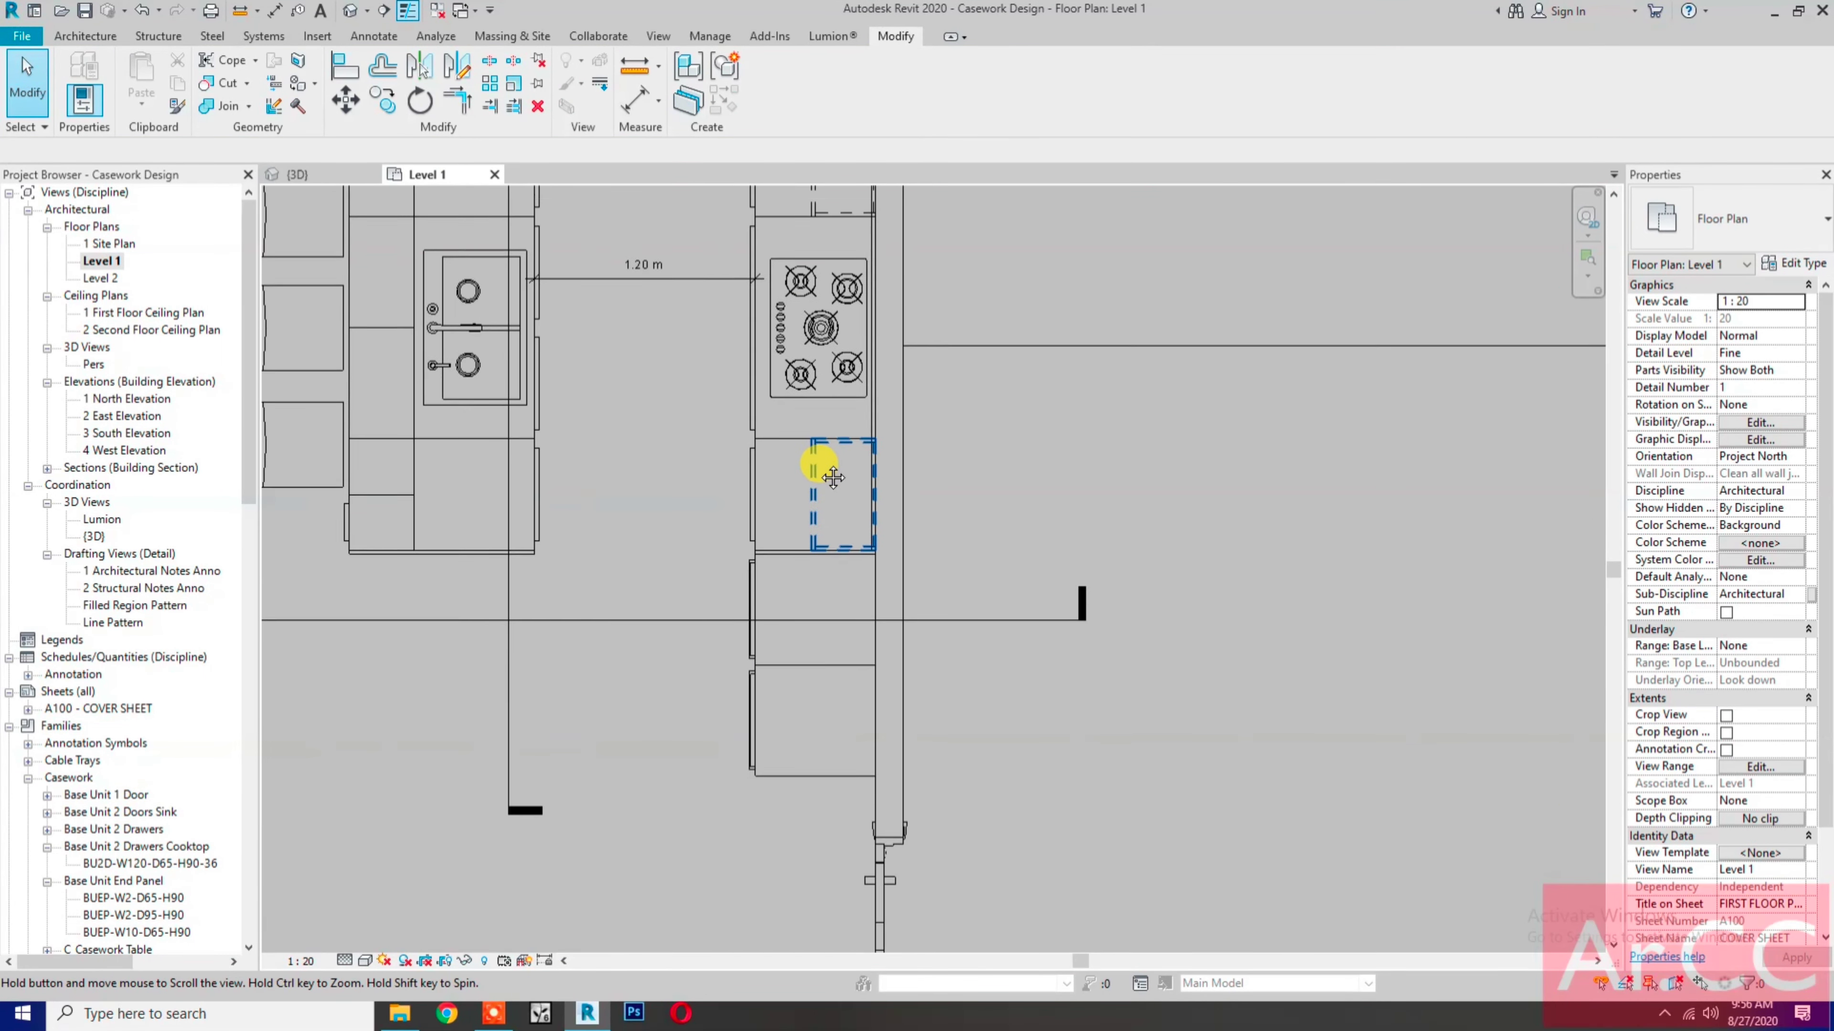
click(786, 549)
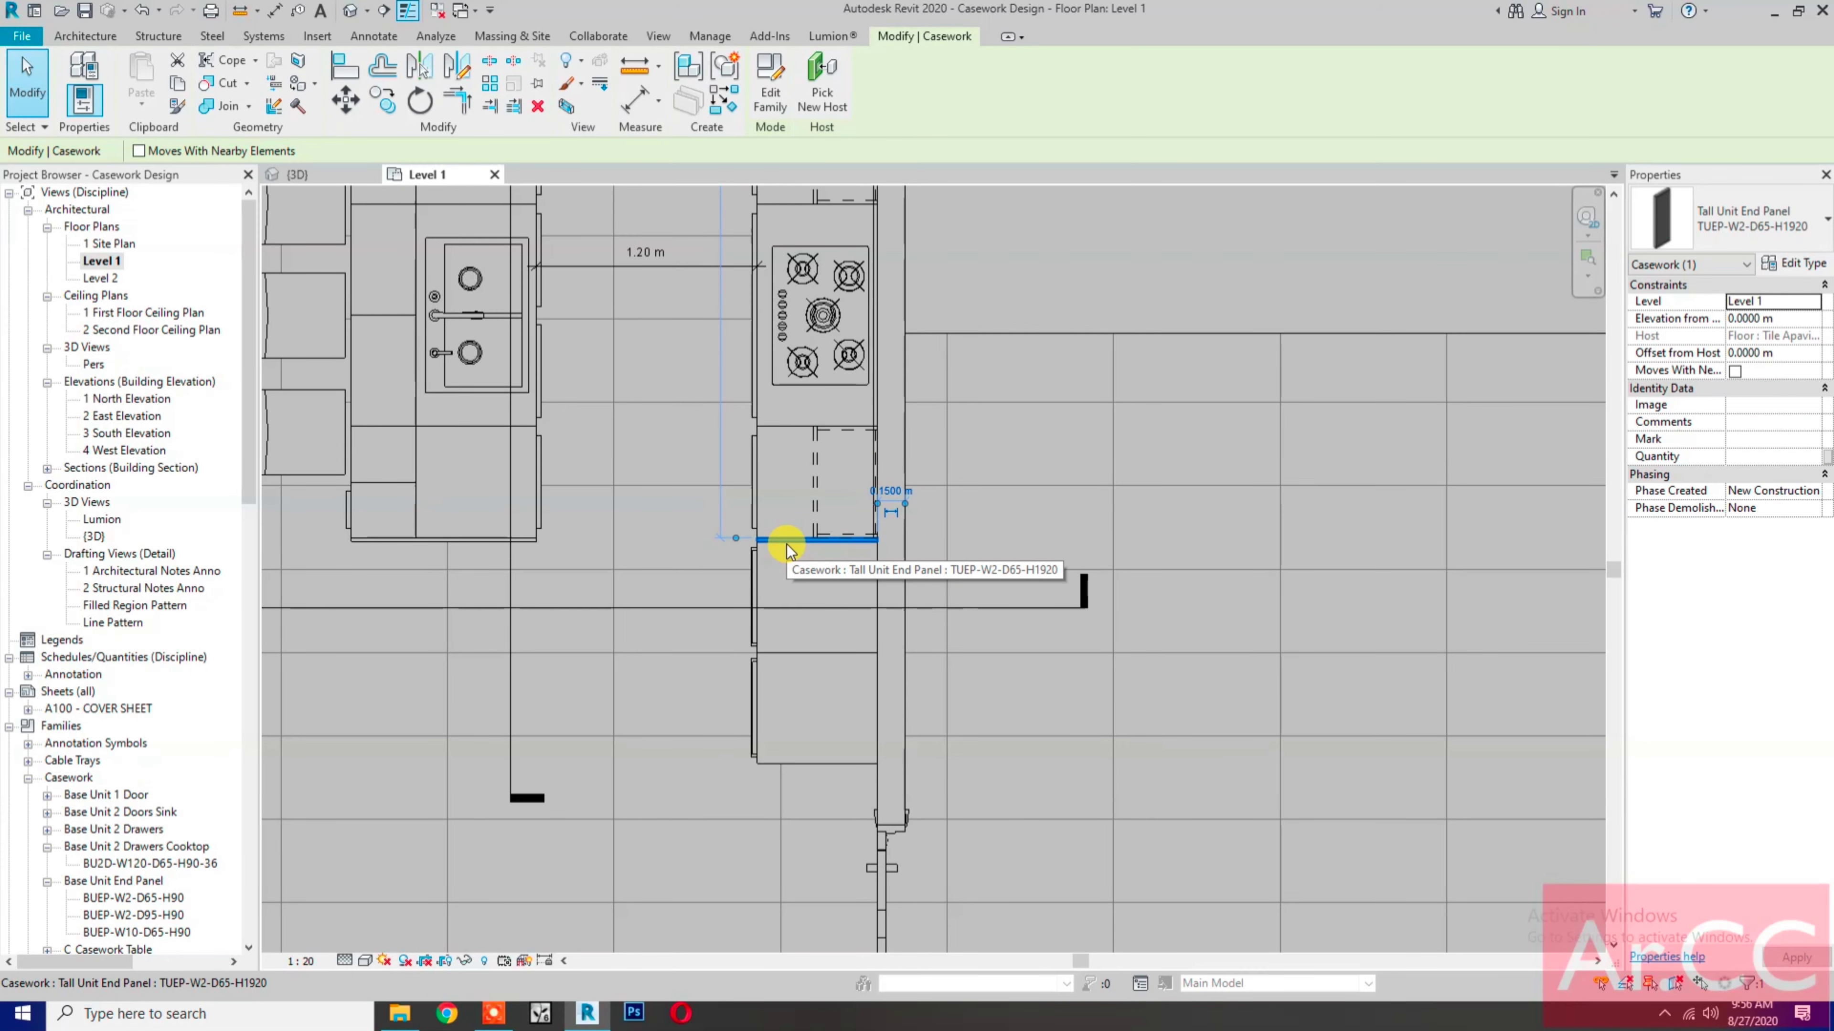
key(m)
key(m)
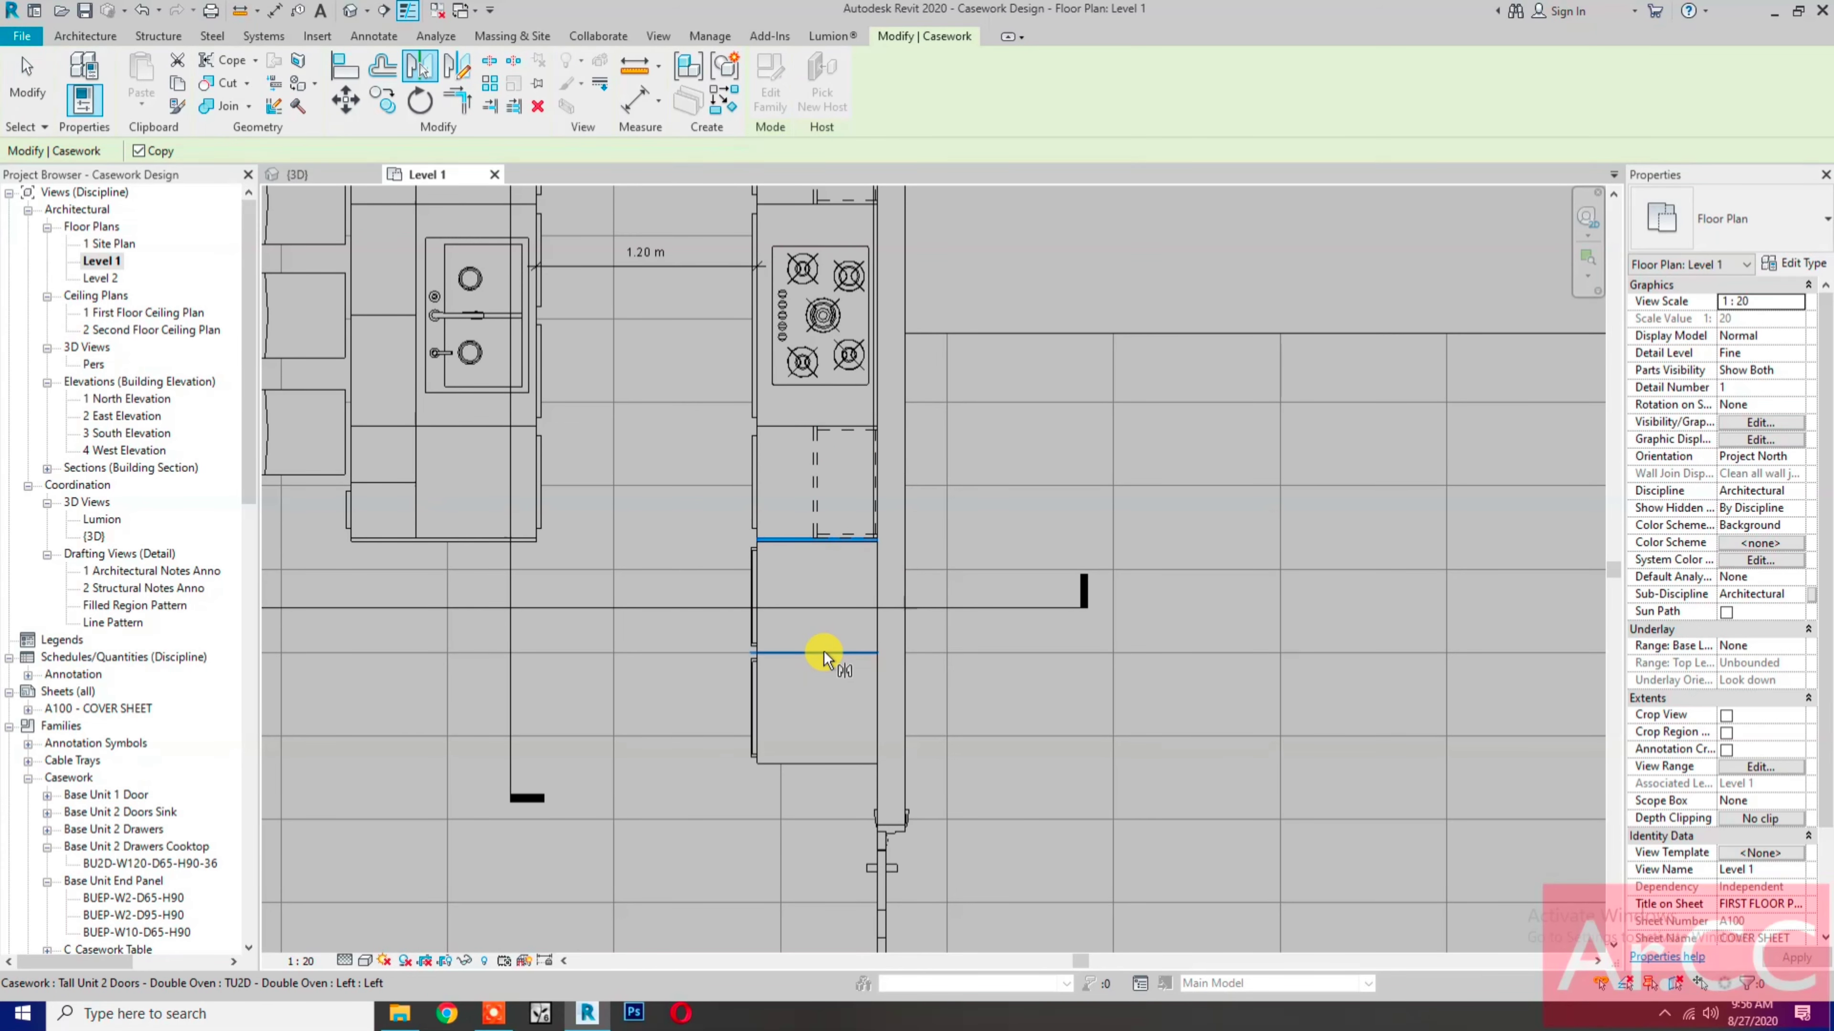
click(824, 652)
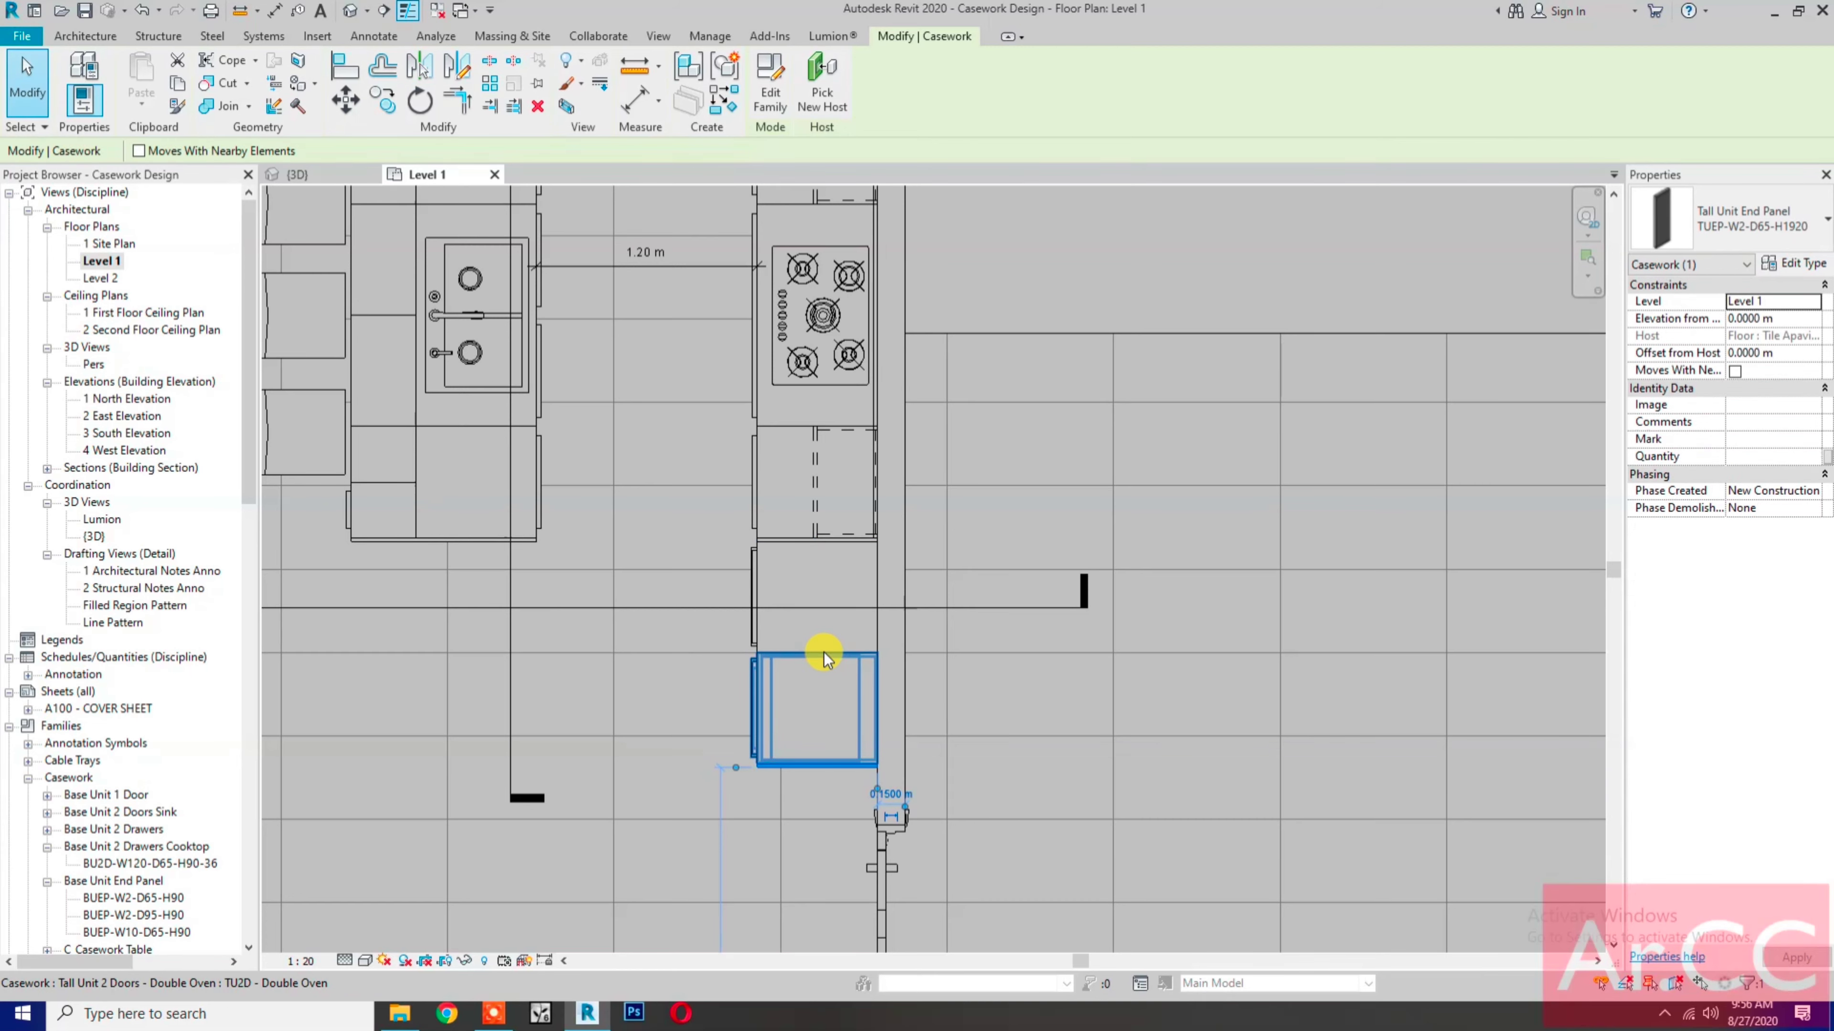
click(341, 175)
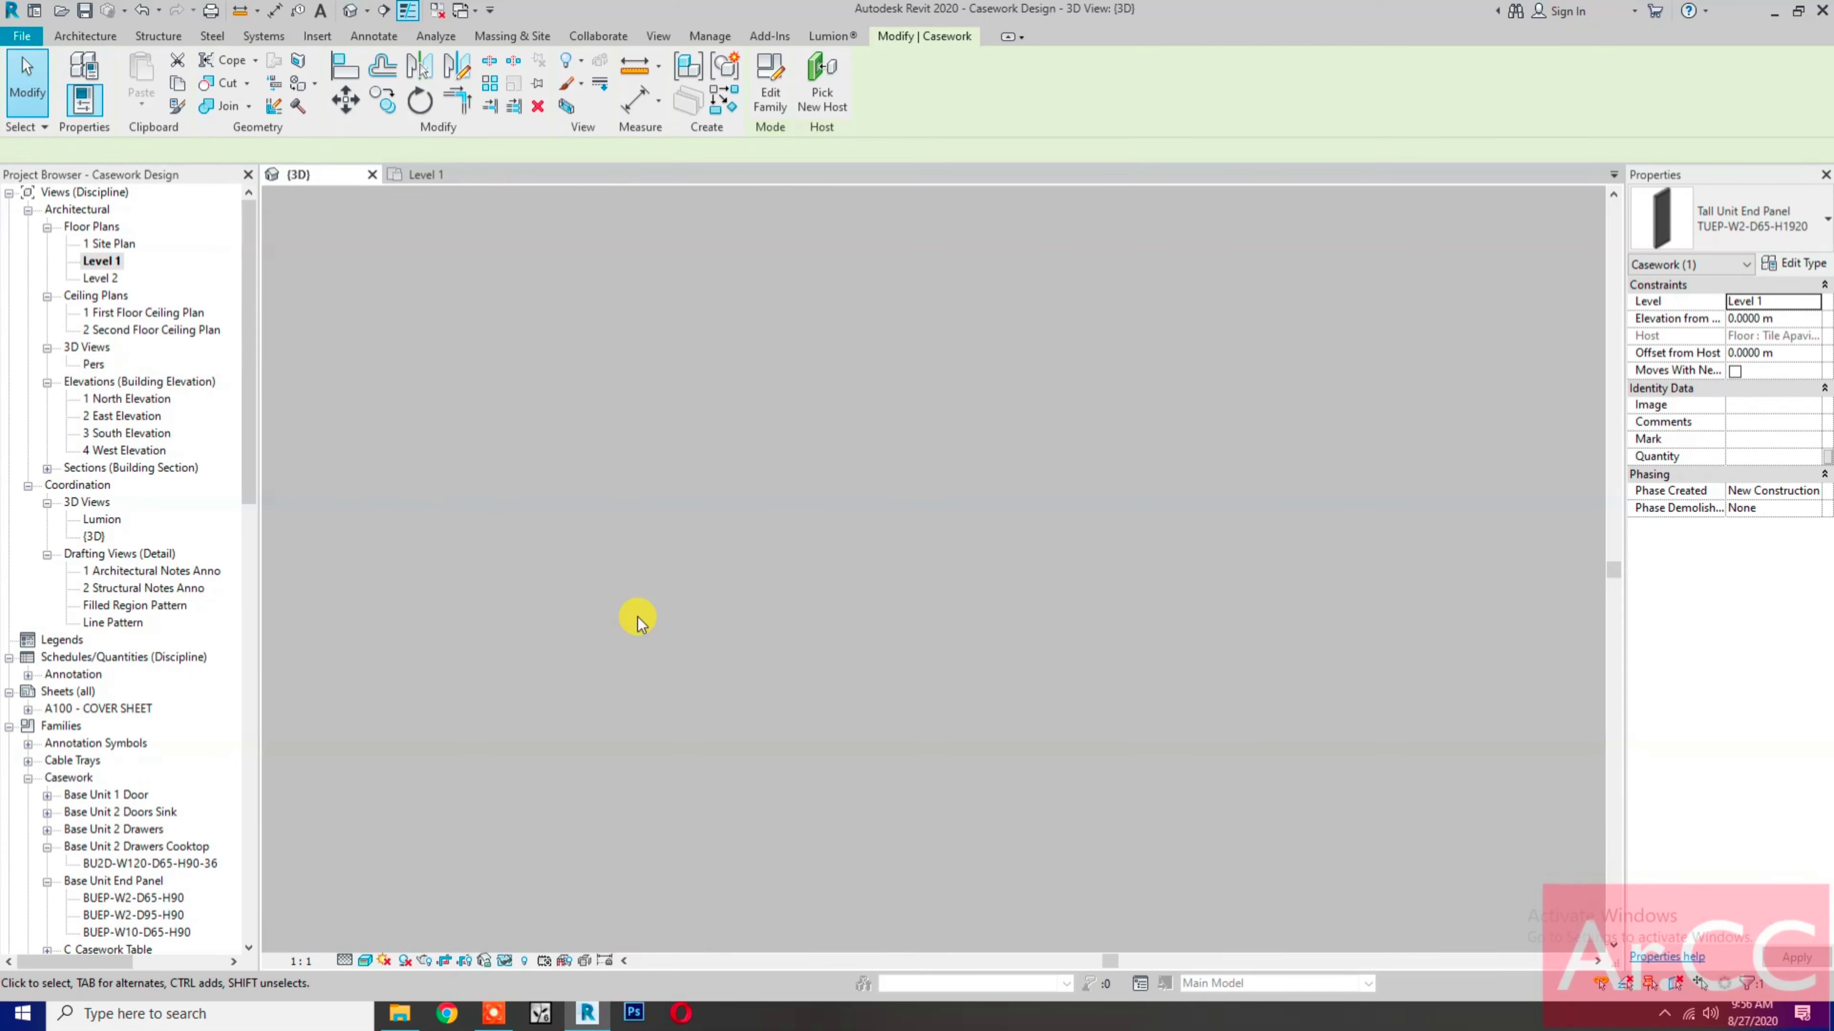
key(Escape)
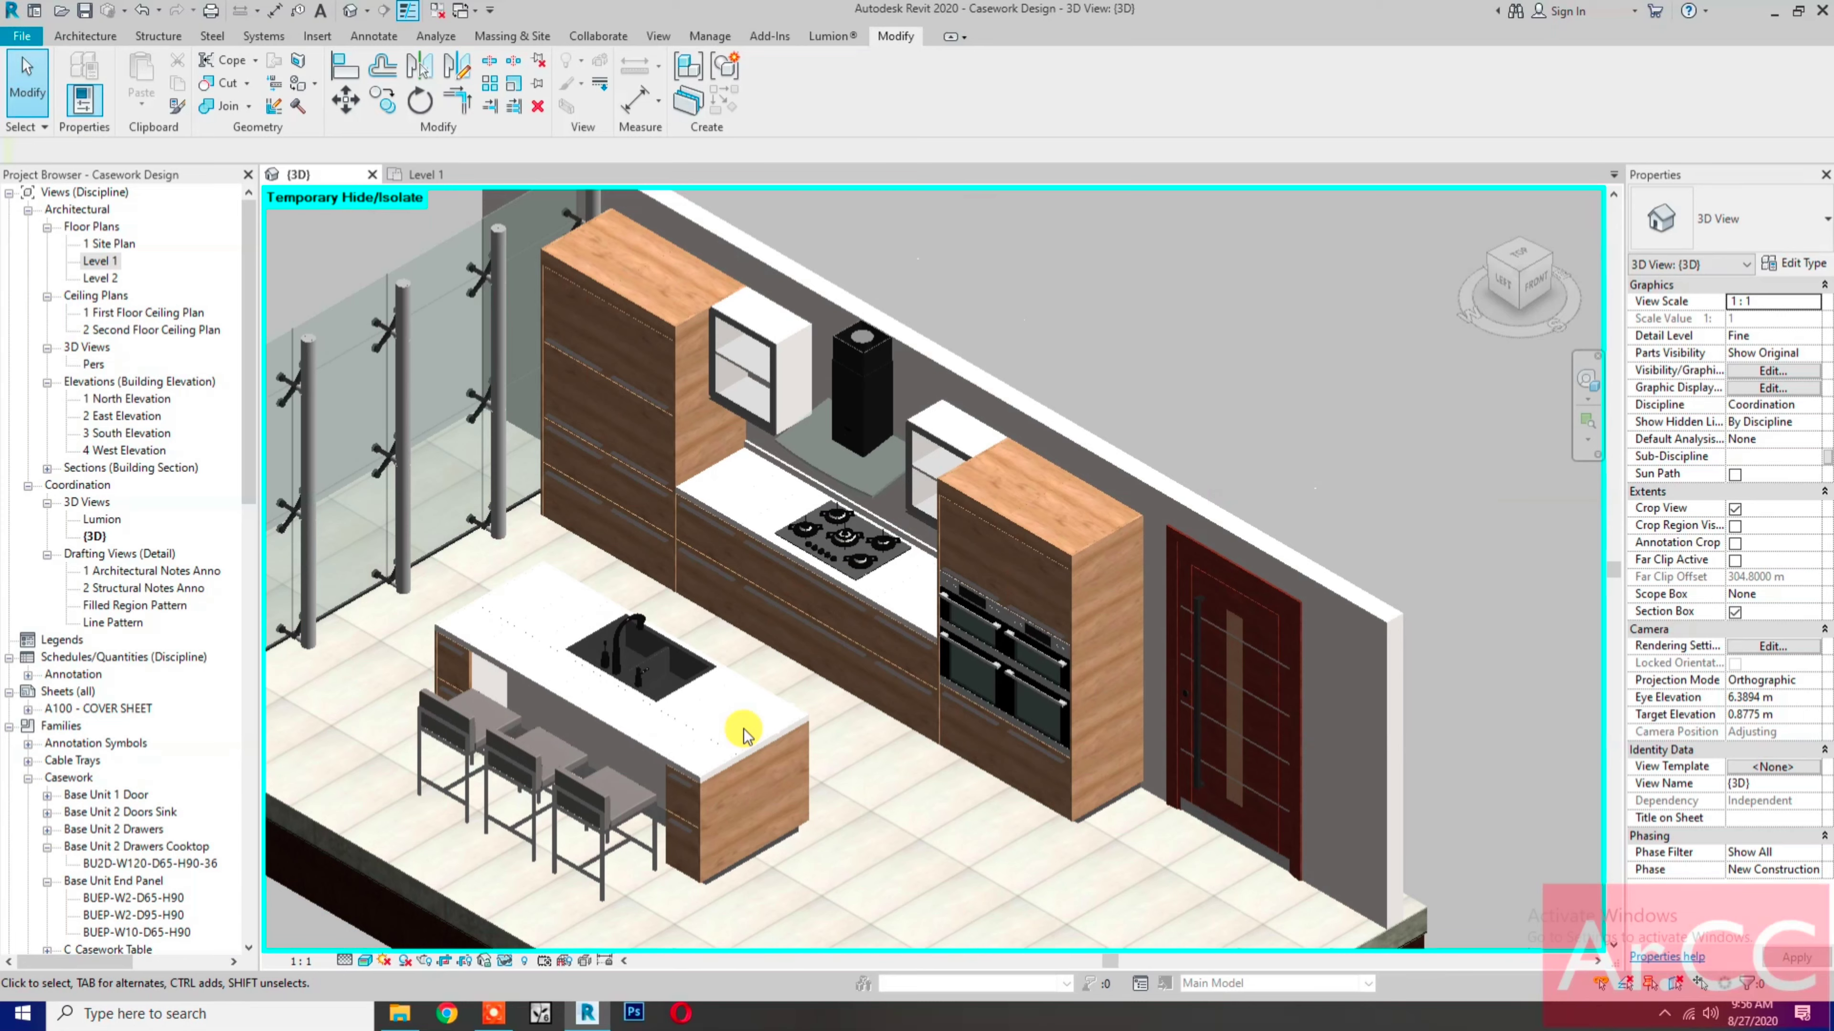
middle_drag(744, 733, 942, 731)
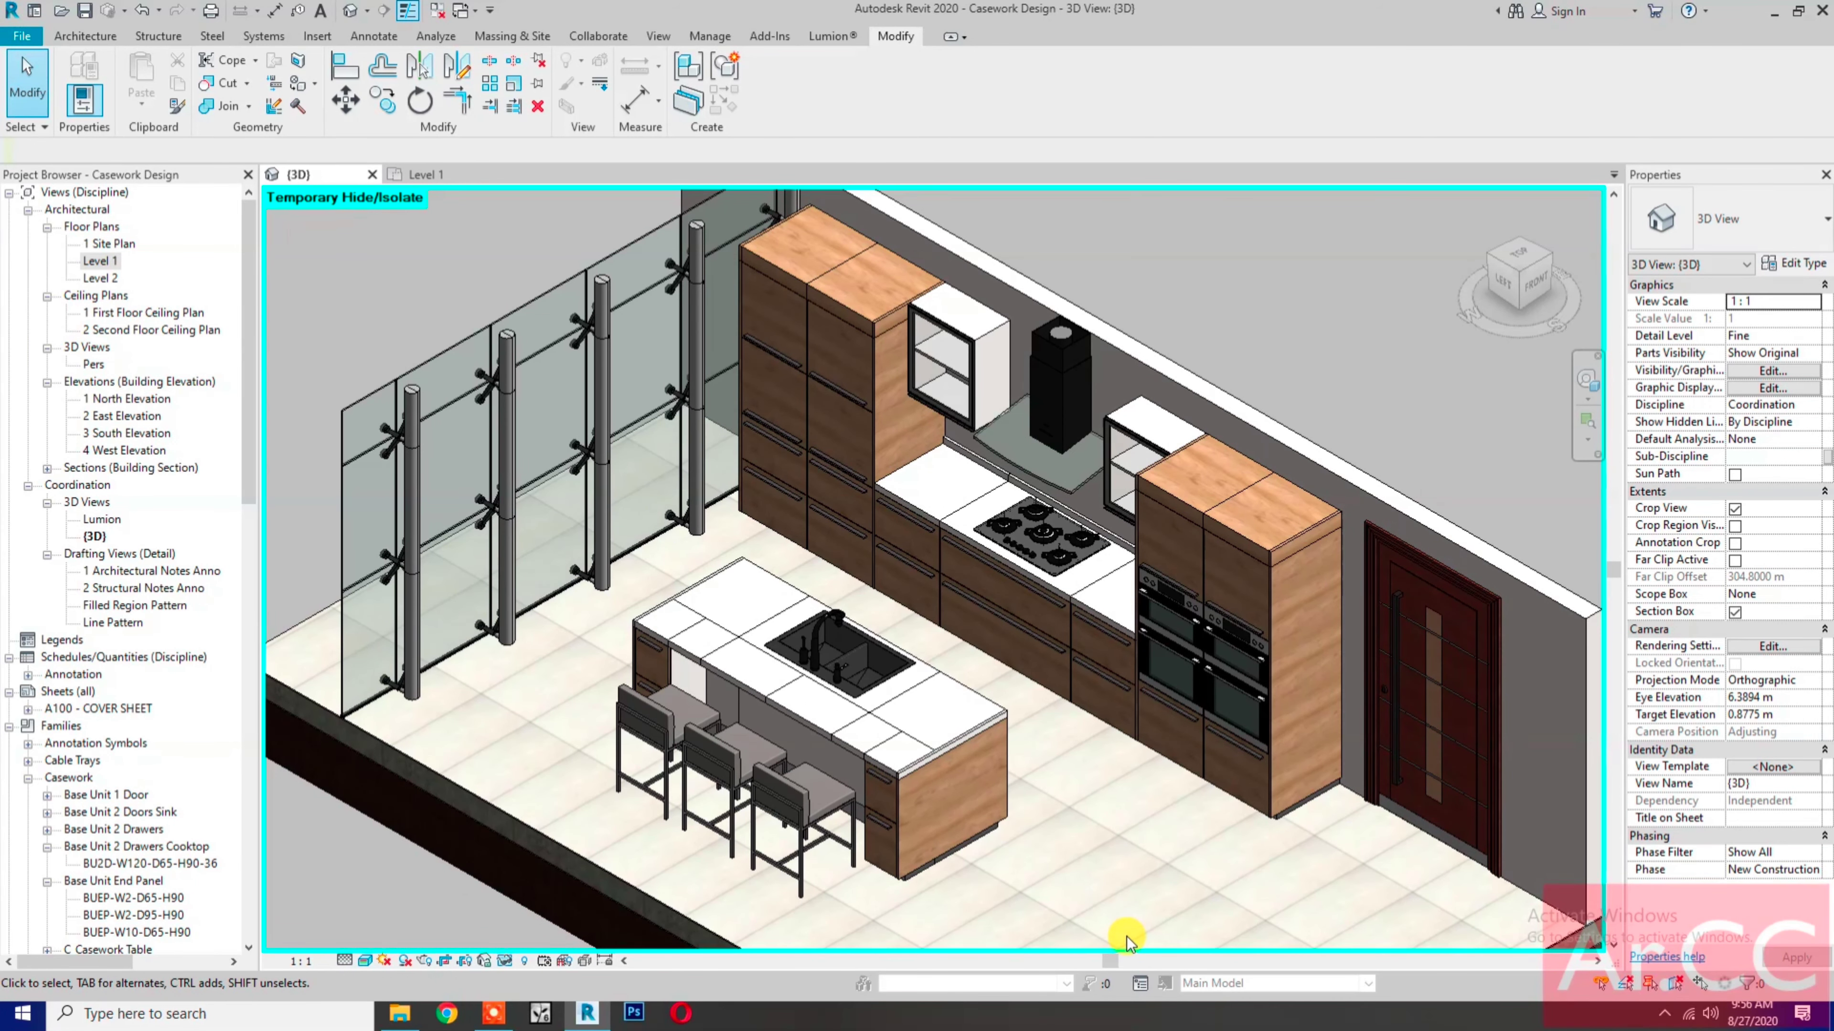